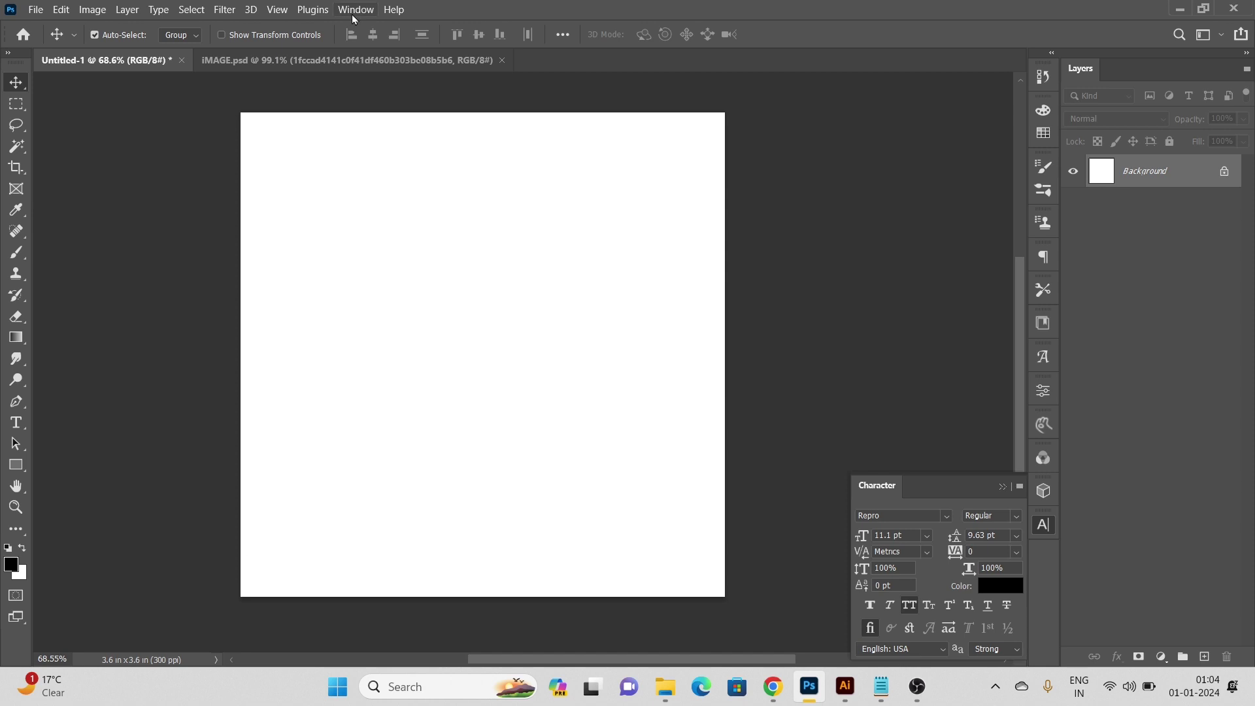
Bring the cut-out man from Layer 1 of iMAGE.psd onto the blank Untitled-1 canvas.
click(356, 59)
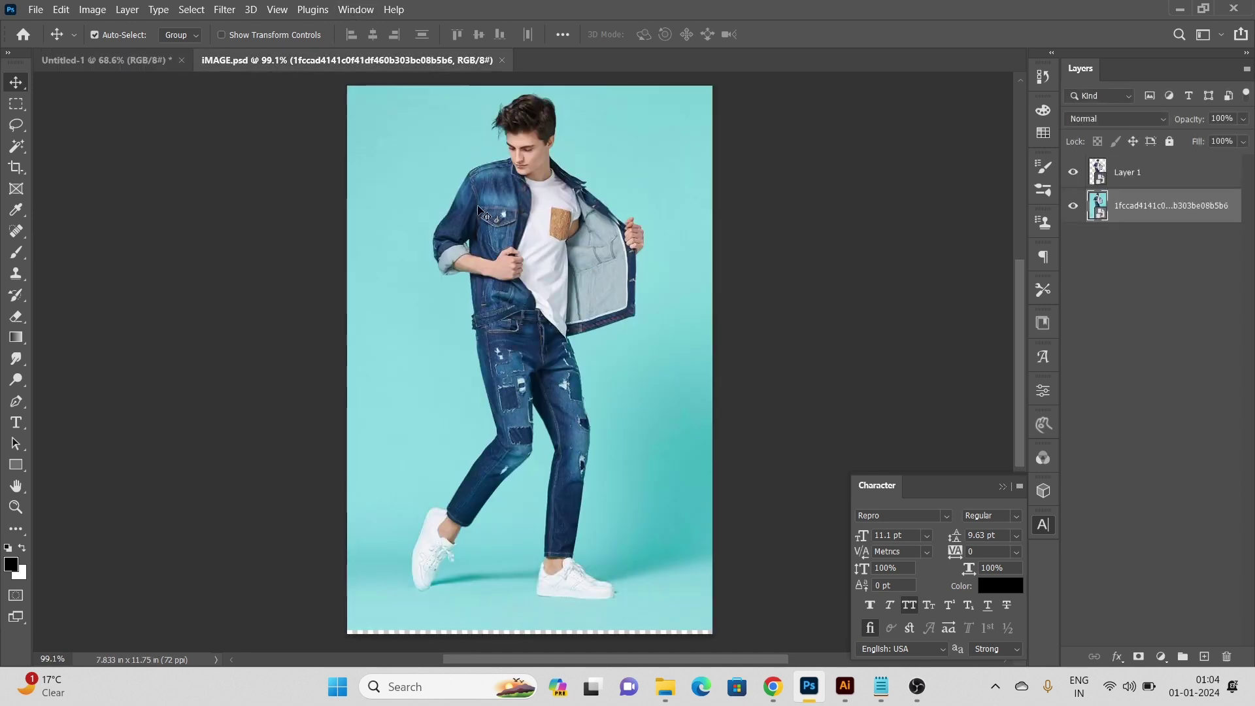
scroll(482, 214, down, 2)
drag(528, 233, 566, 245)
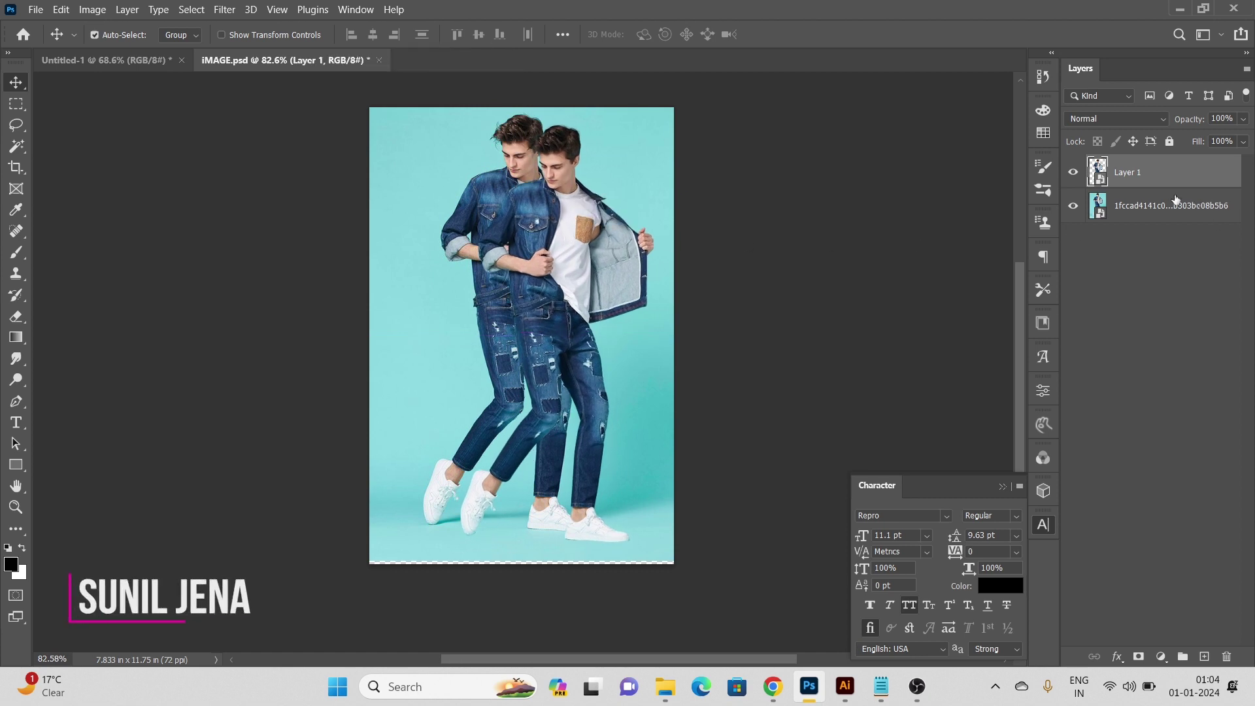
key(ctrl+z)
click(1072, 205)
click(1073, 207)
click(1074, 206)
drag(526, 287, 481, 337)
Enlarge the man slightly around the centre of the canvas with Free Transform.
key(ctrl+t)
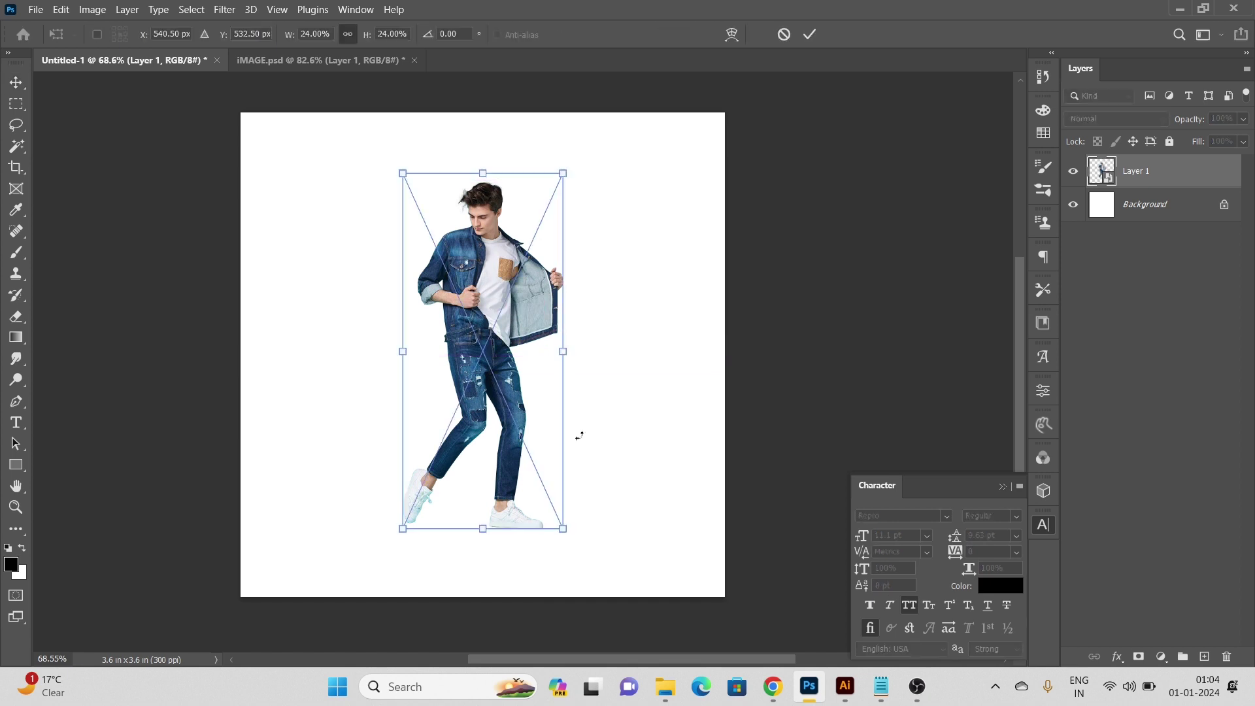
drag(561, 530, 587, 546)
key(Return)
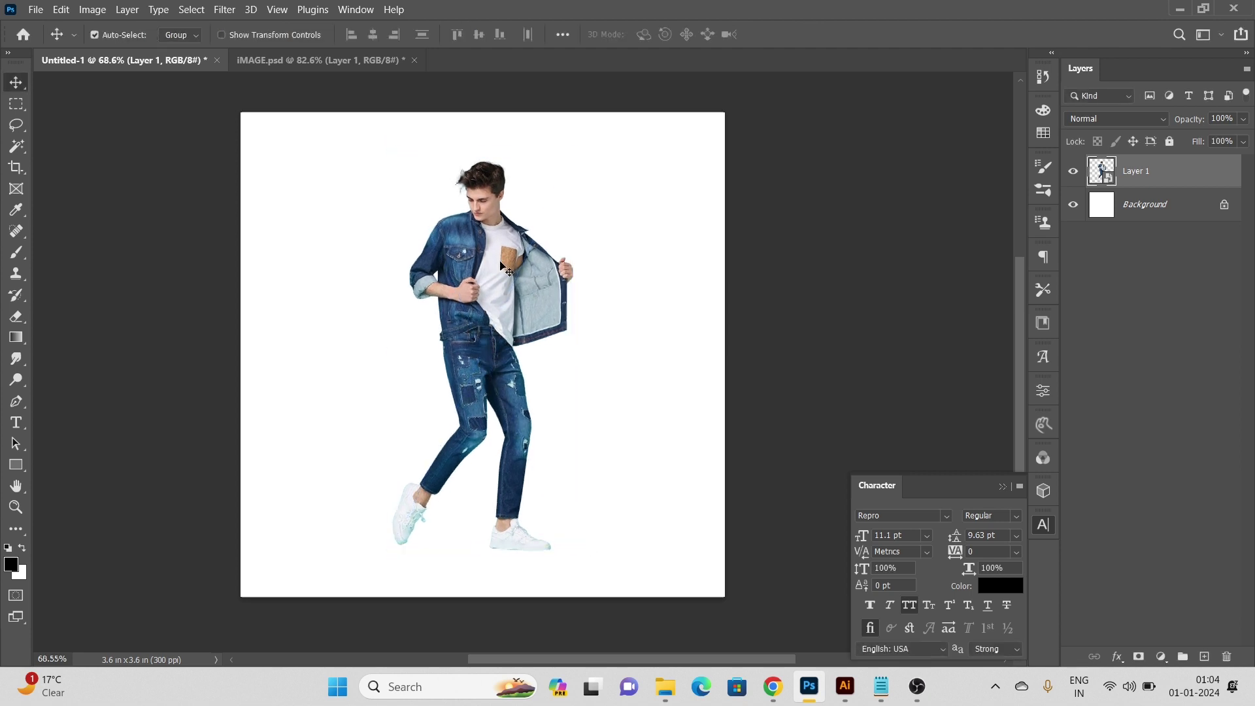
scroll(500, 259, up, 3)
scroll(586, 230, down, 2)
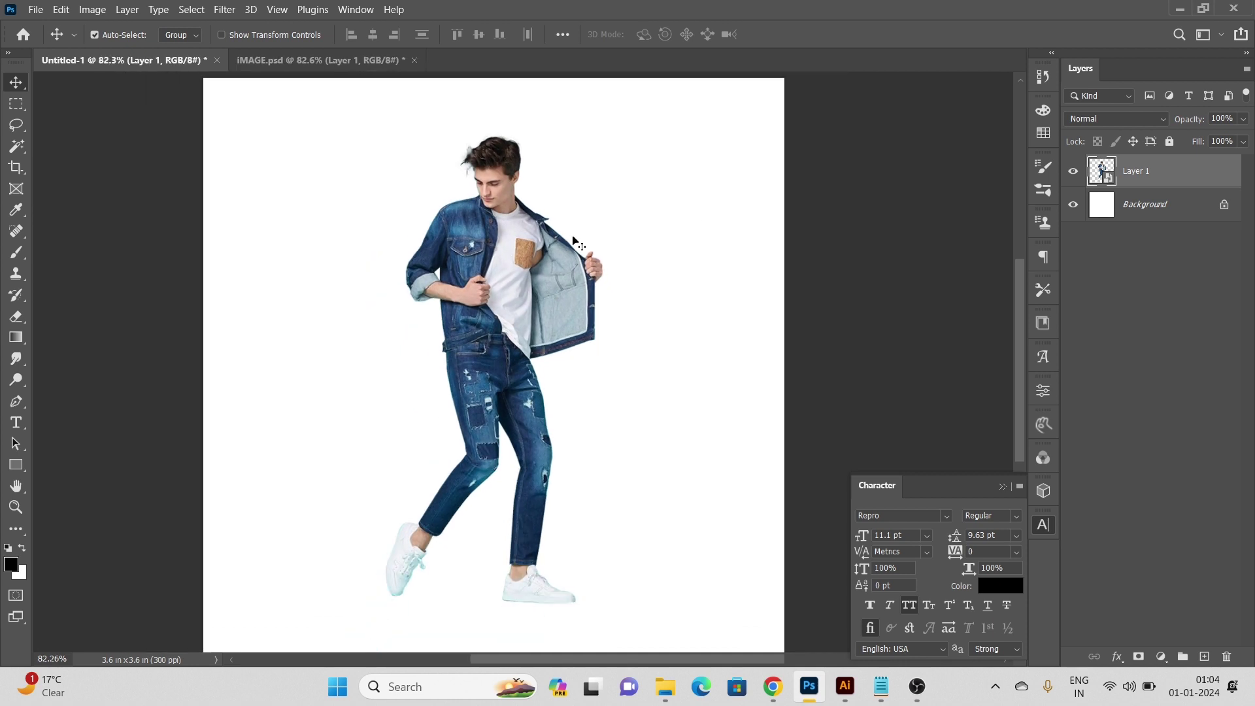
Add a black (000000) Solid Color fill layer between the man and the Background.
click(1155, 209)
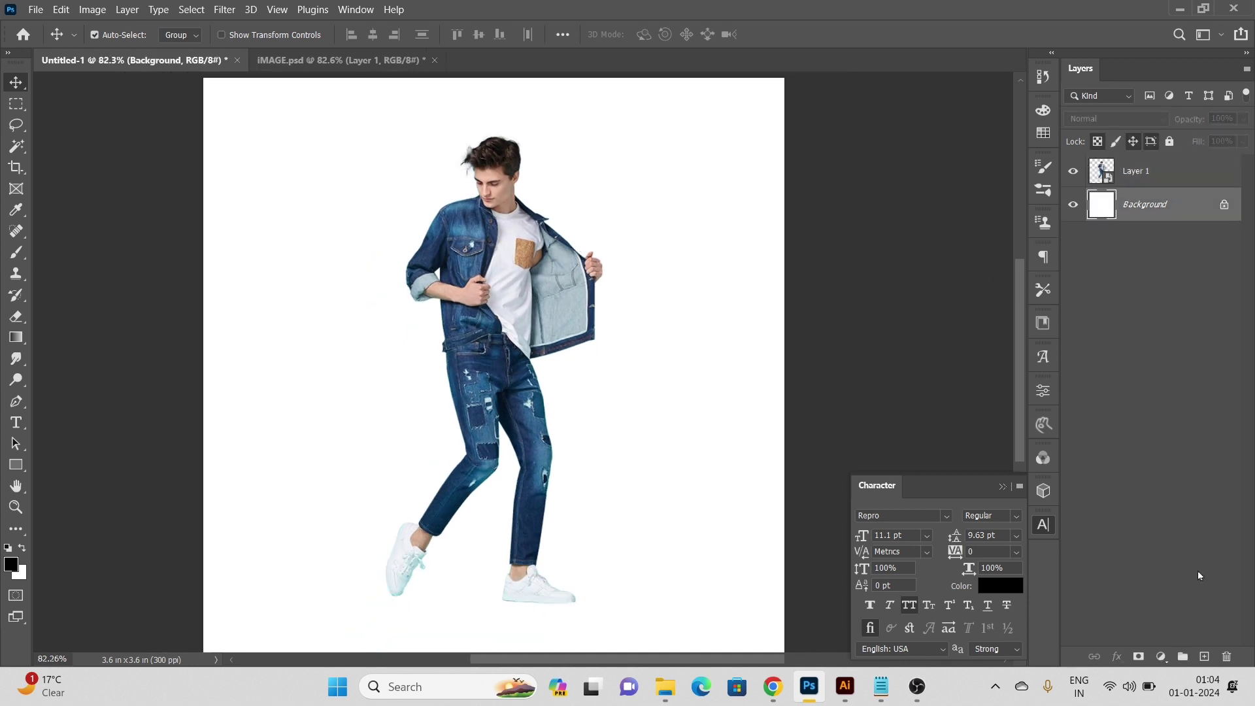
click(1162, 656)
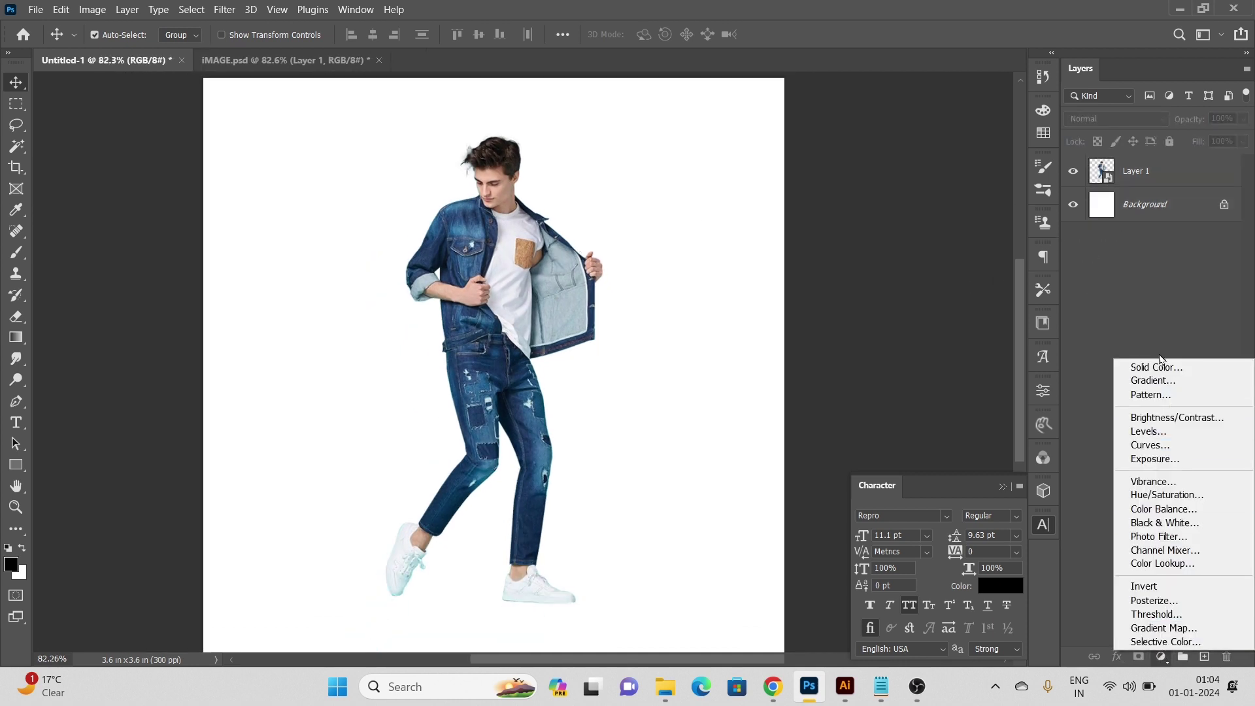
click(1161, 368)
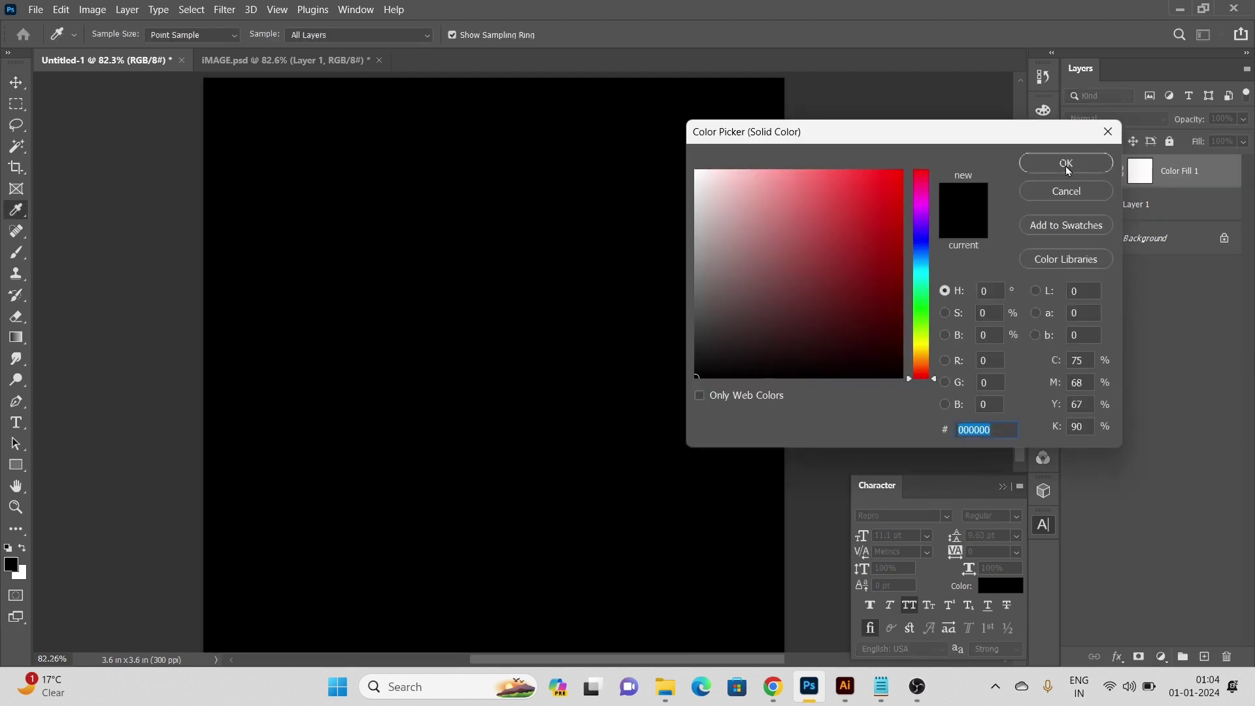
click(1068, 168)
drag(1103, 171, 1104, 221)
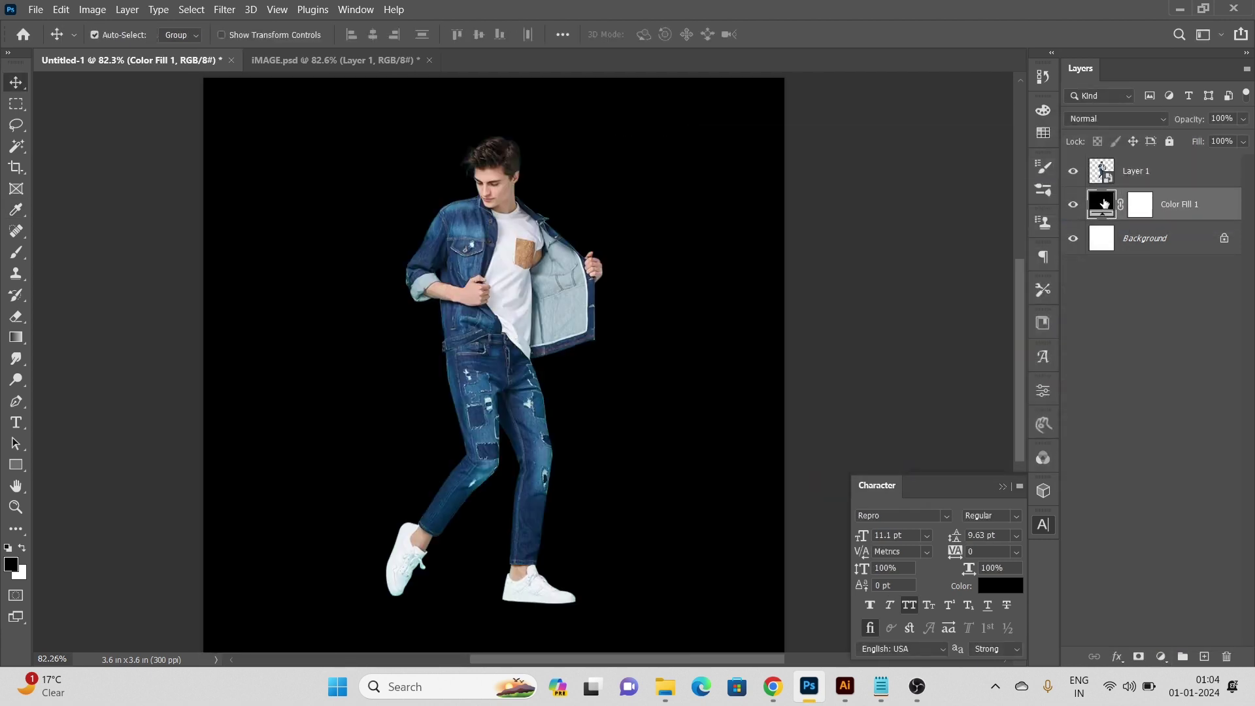
Recolour the fill layer to tan e2bf9f, starting from a colour sampled on the shirt's cork pocket.
double_click(1103, 203)
drag(518, 243, 557, 268)
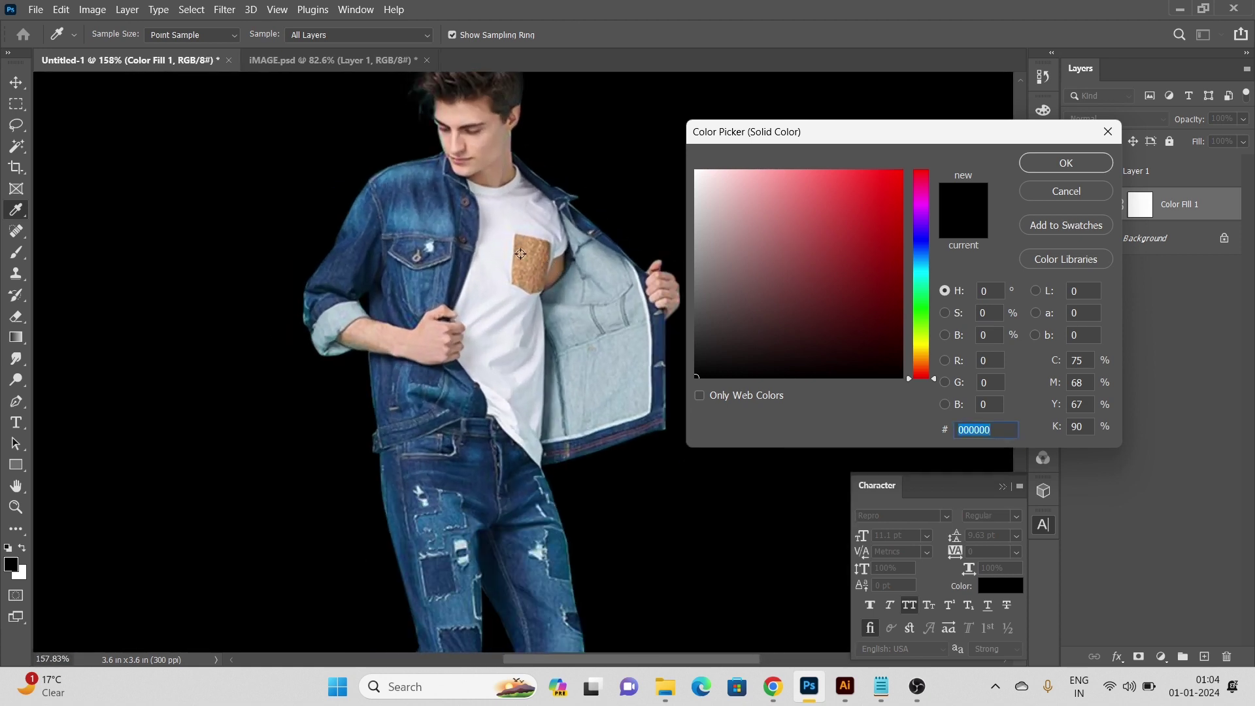
click(520, 250)
drag(788, 213, 761, 191)
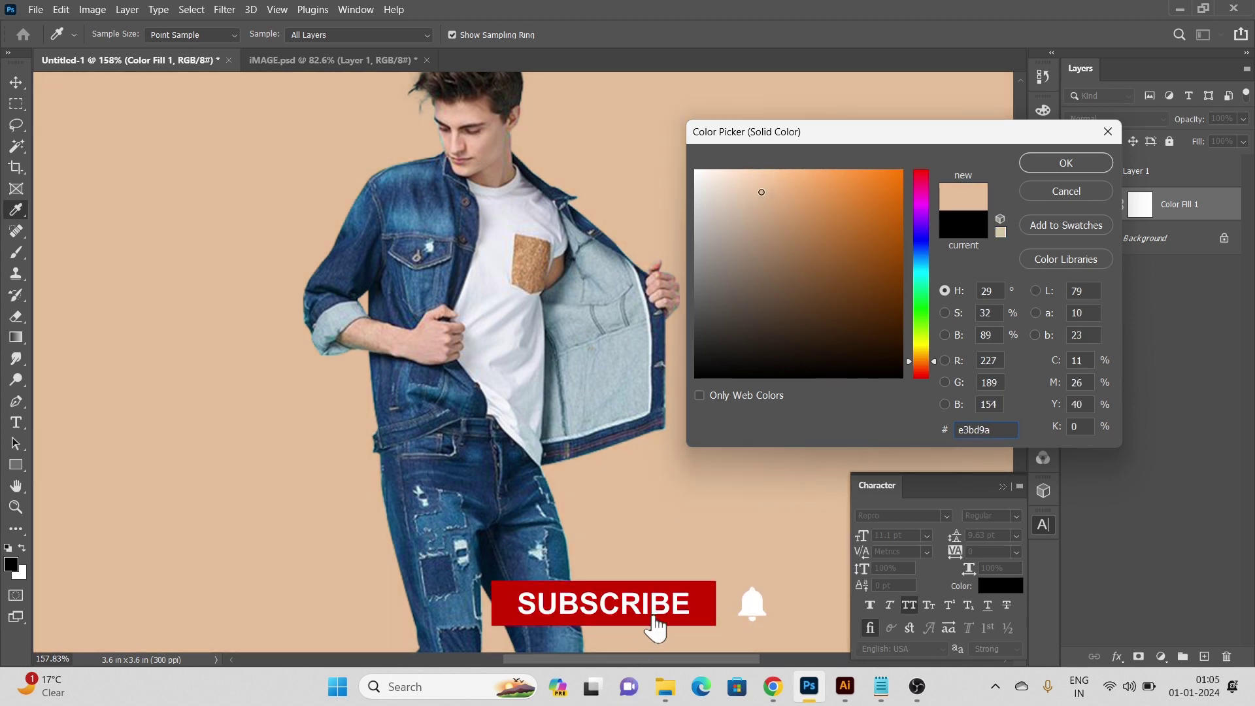
click(758, 193)
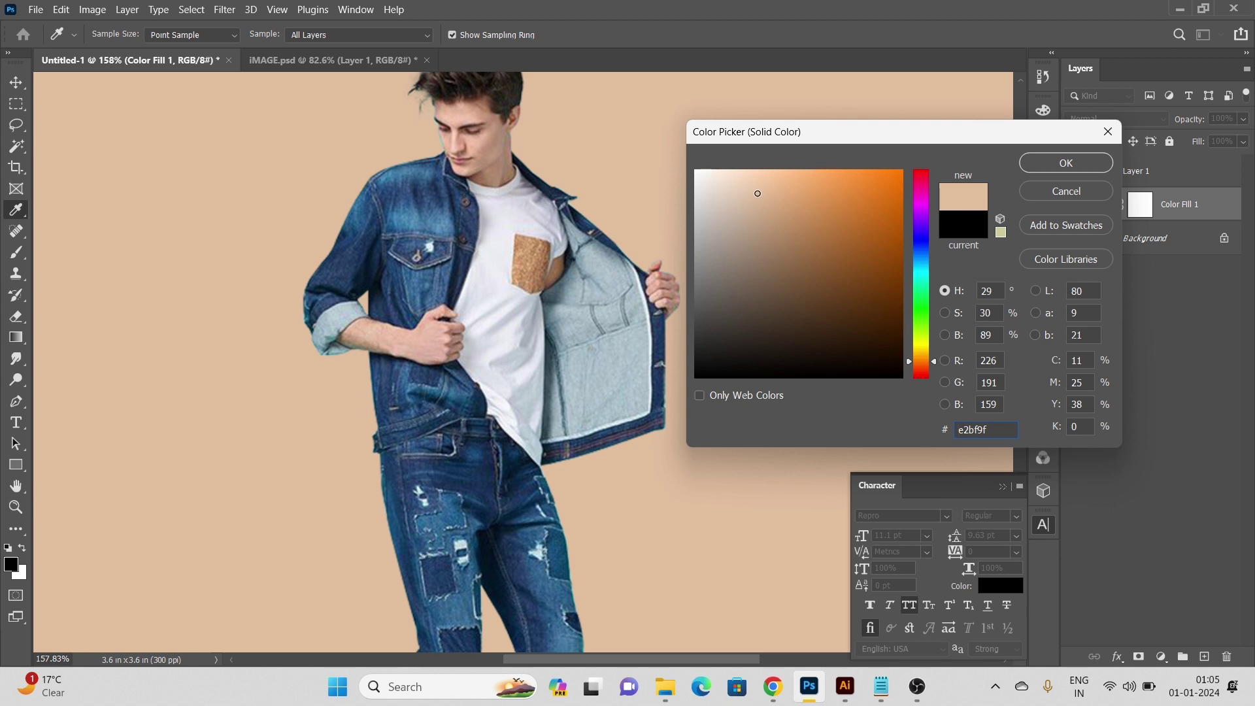
click(1066, 163)
key(ctrl+0)
key(v)
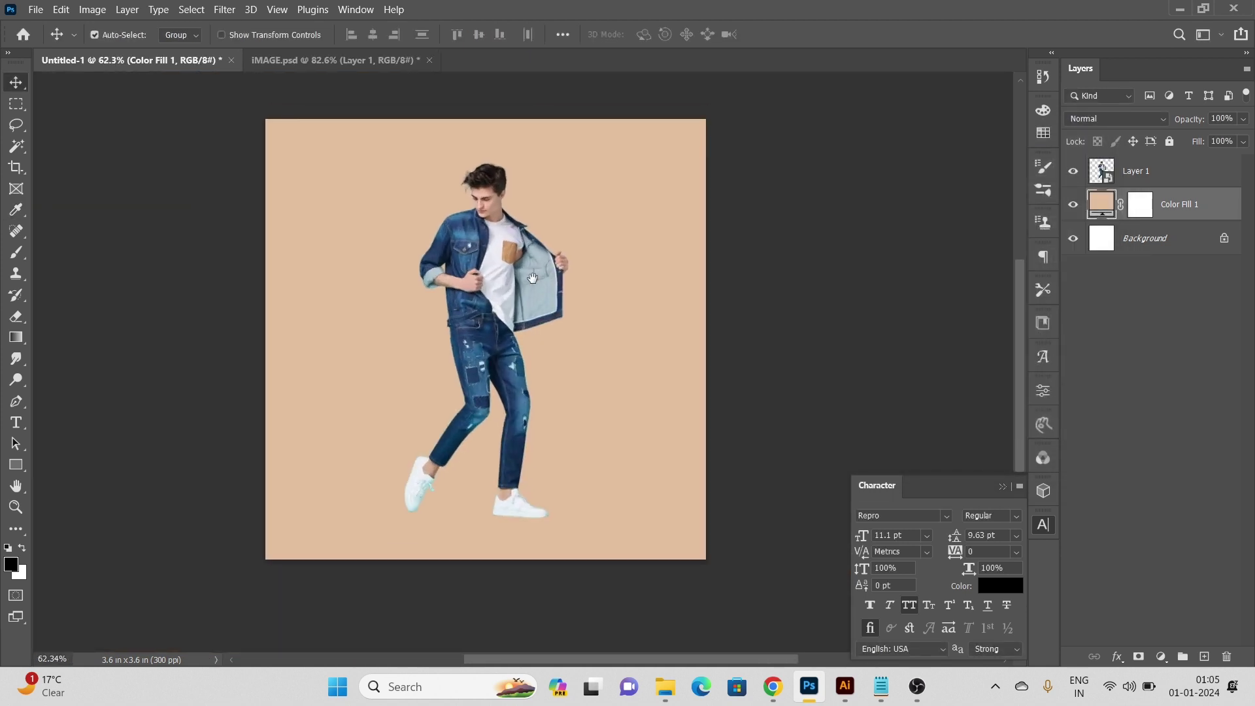
Darken the background fill to a slightly deeper tan, about d4b191.
scroll(508, 232, up, 1)
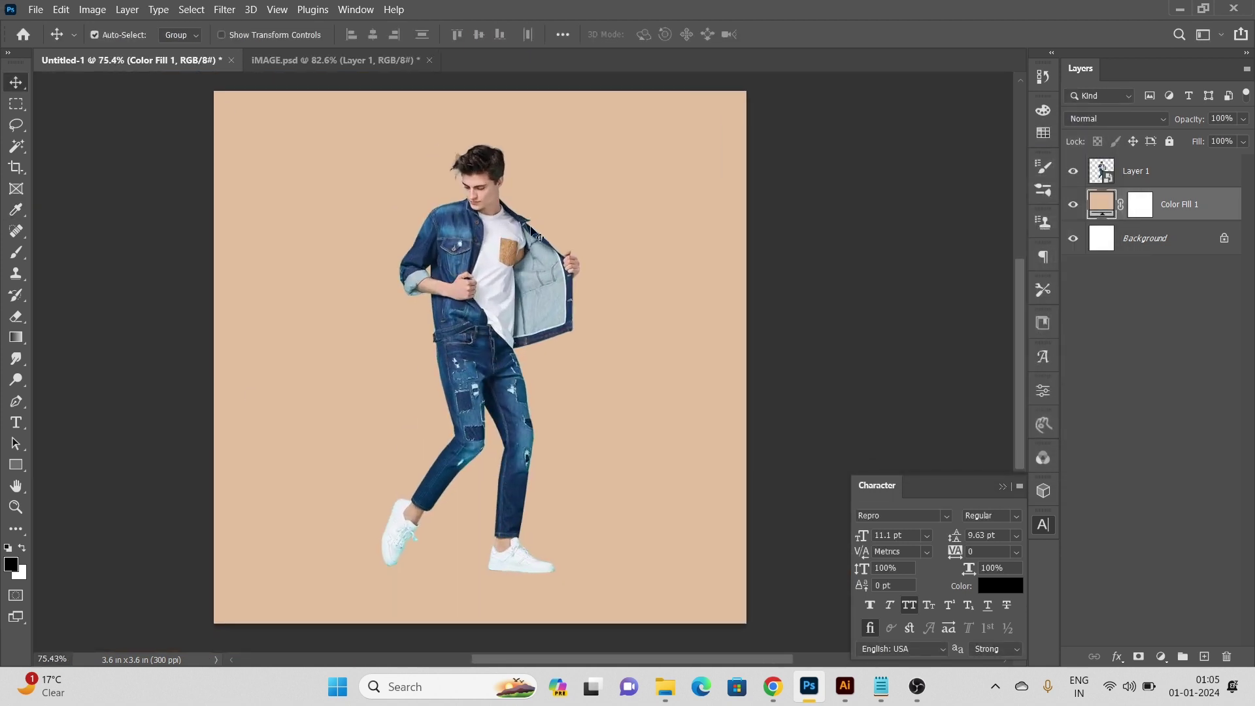
mouse_move(757, 191)
mouse_down()
mouse_move(750, 183)
mouse_move(762, 204)
mouse_up()
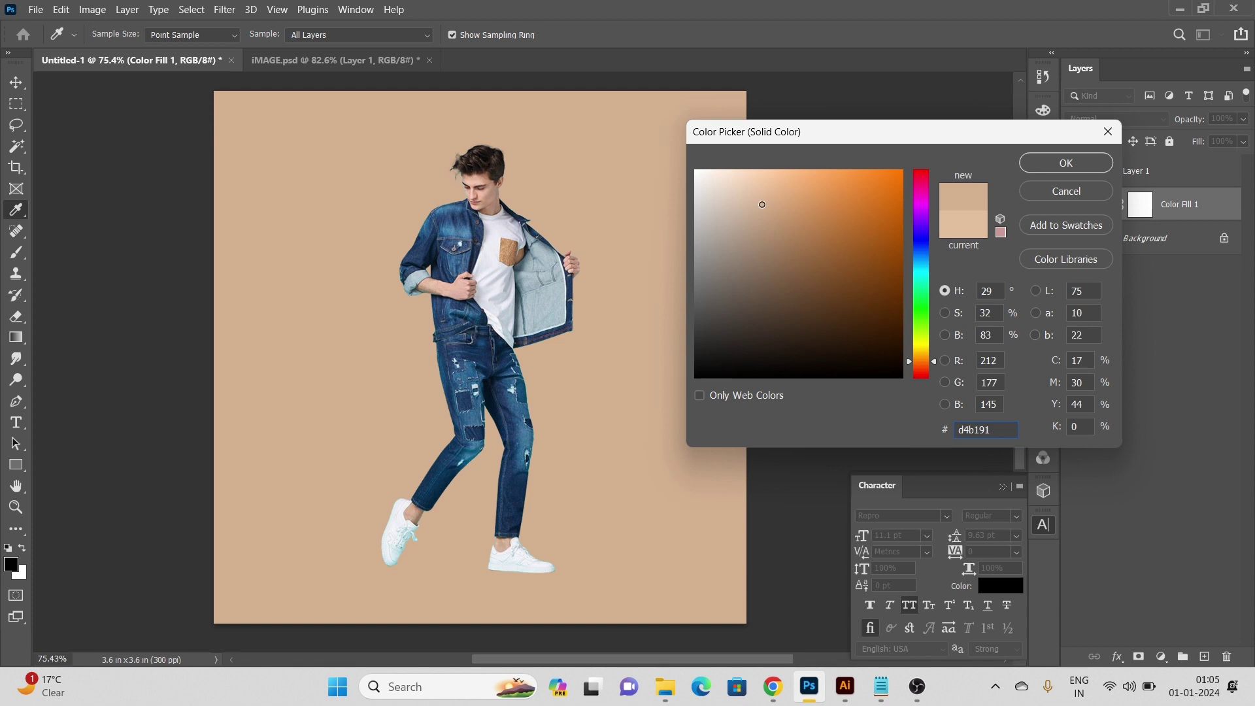
click(1066, 163)
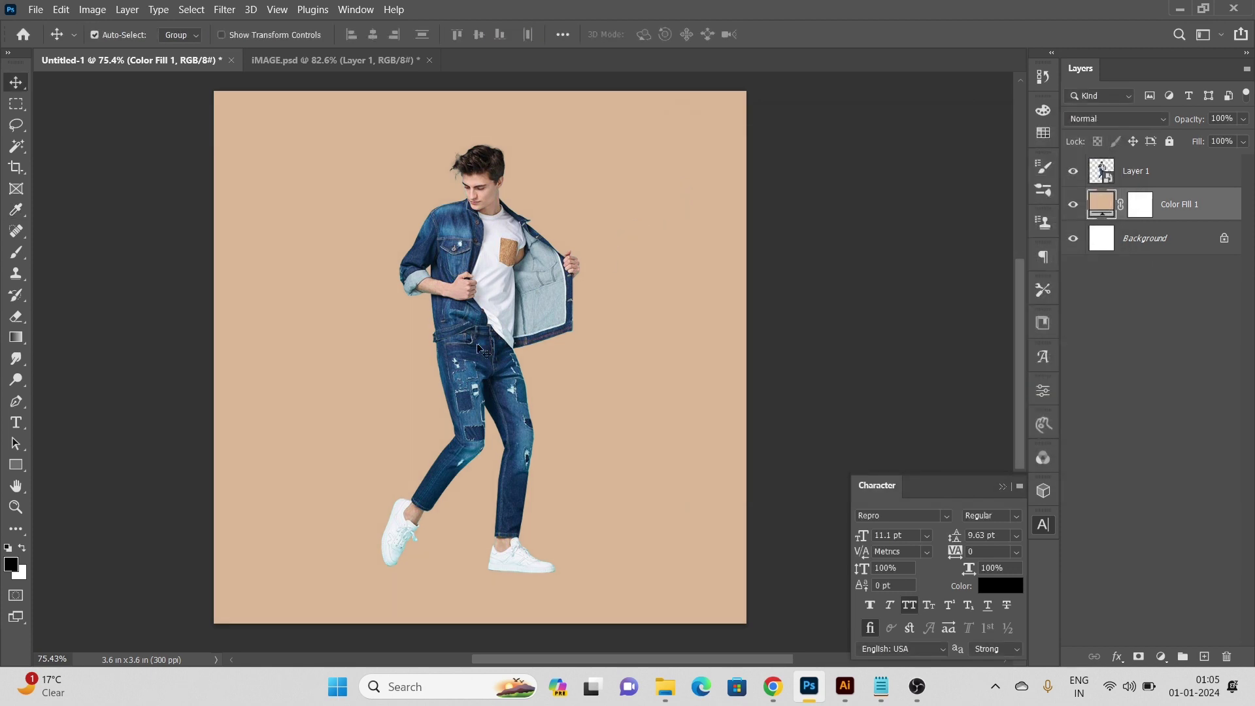
scroll(484, 351, down, 1)
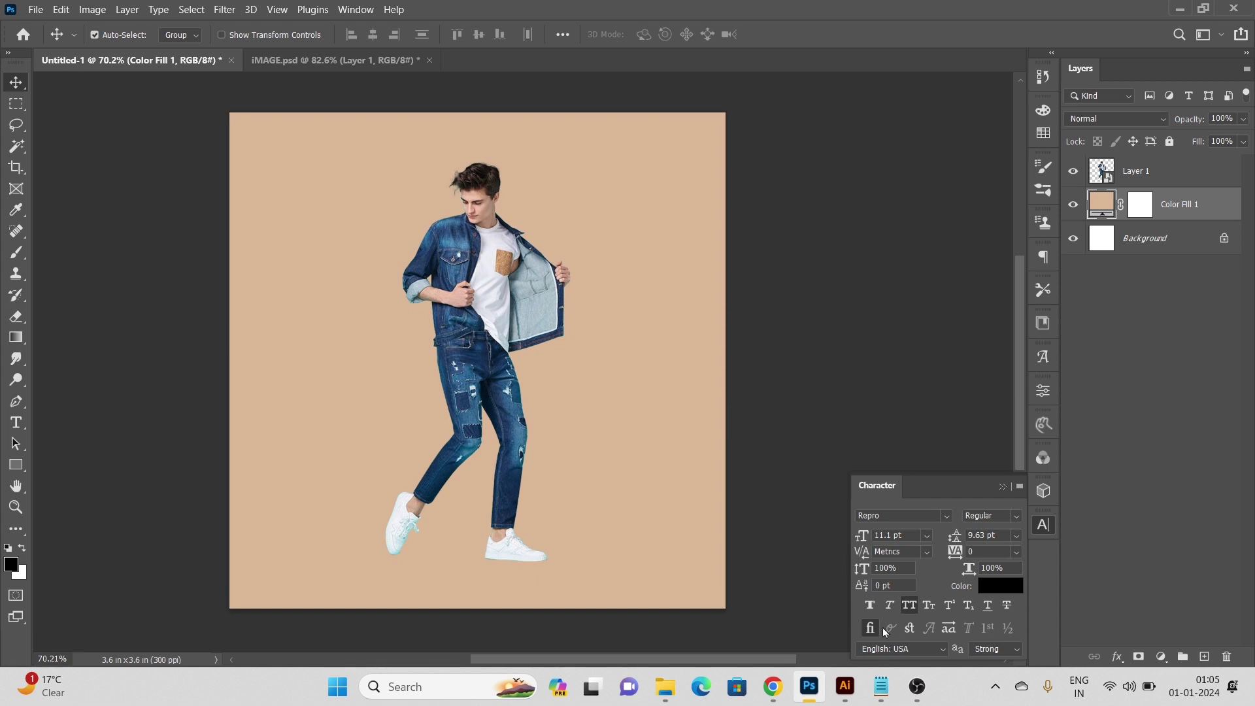
Switch to Notepad and copy the line "Fashion Never Sleeps".
click(881, 686)
drag(836, 242, 693, 241)
key(ctrl+c)
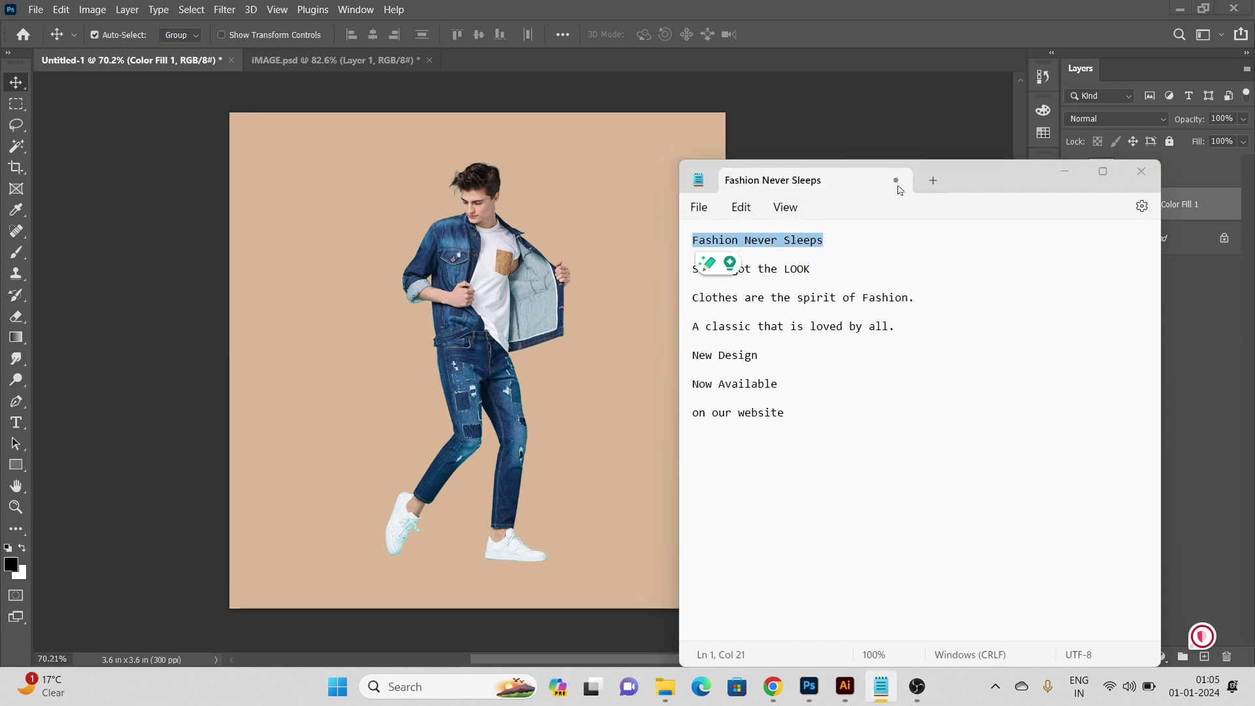
Back in Photoshop, paste "Fashion Never Sleeps" as a text layer behind the man and above the colour fill.
click(1065, 170)
key(t)
click(338, 287)
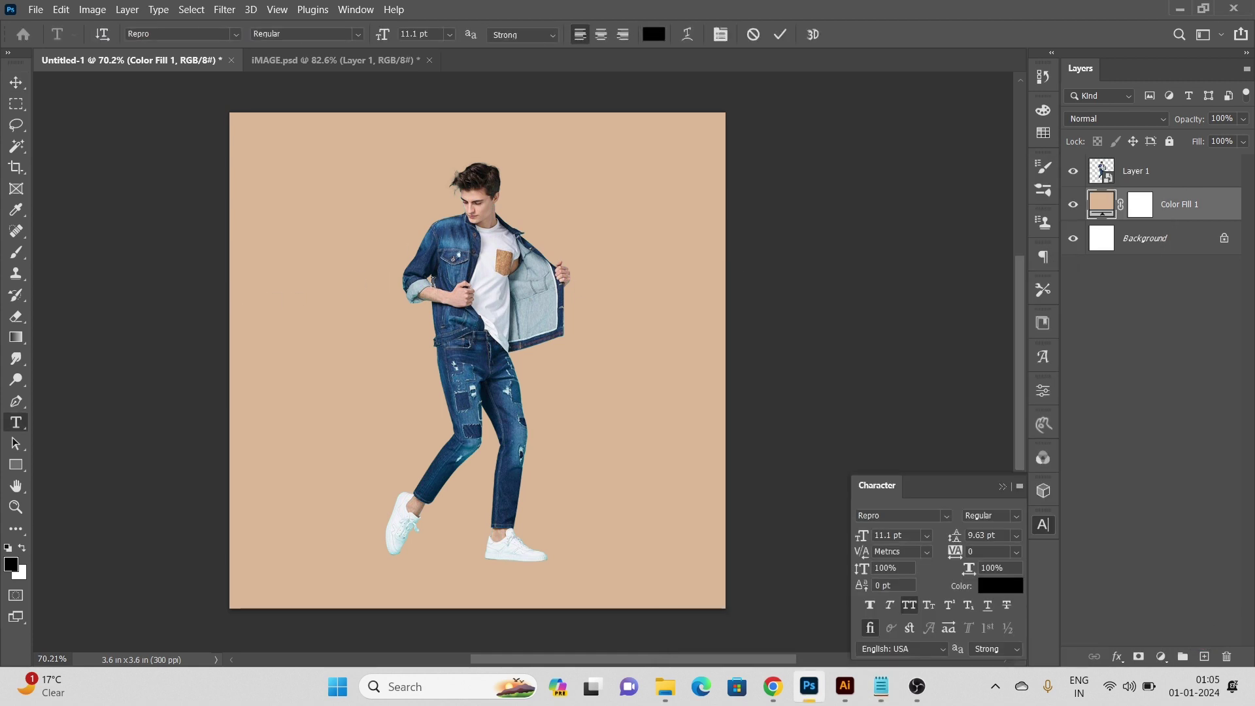
key(ctrl+v)
scroll(434, 288, up, 3)
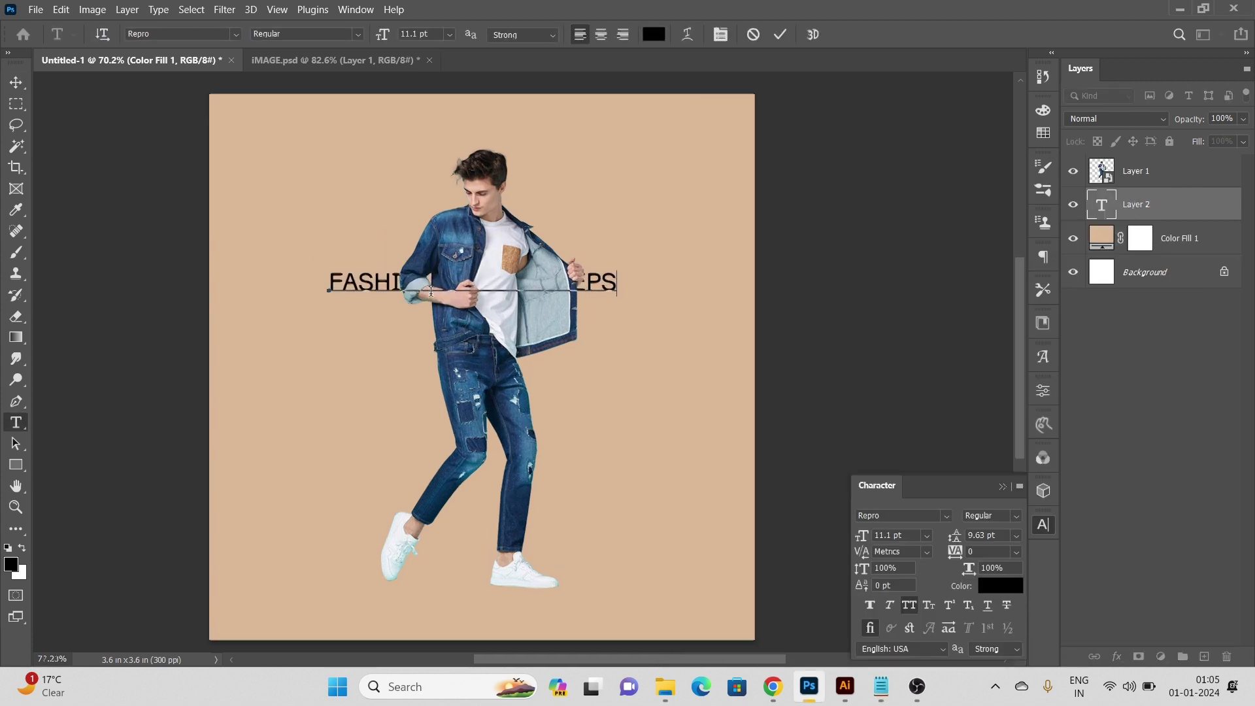
click(15, 80)
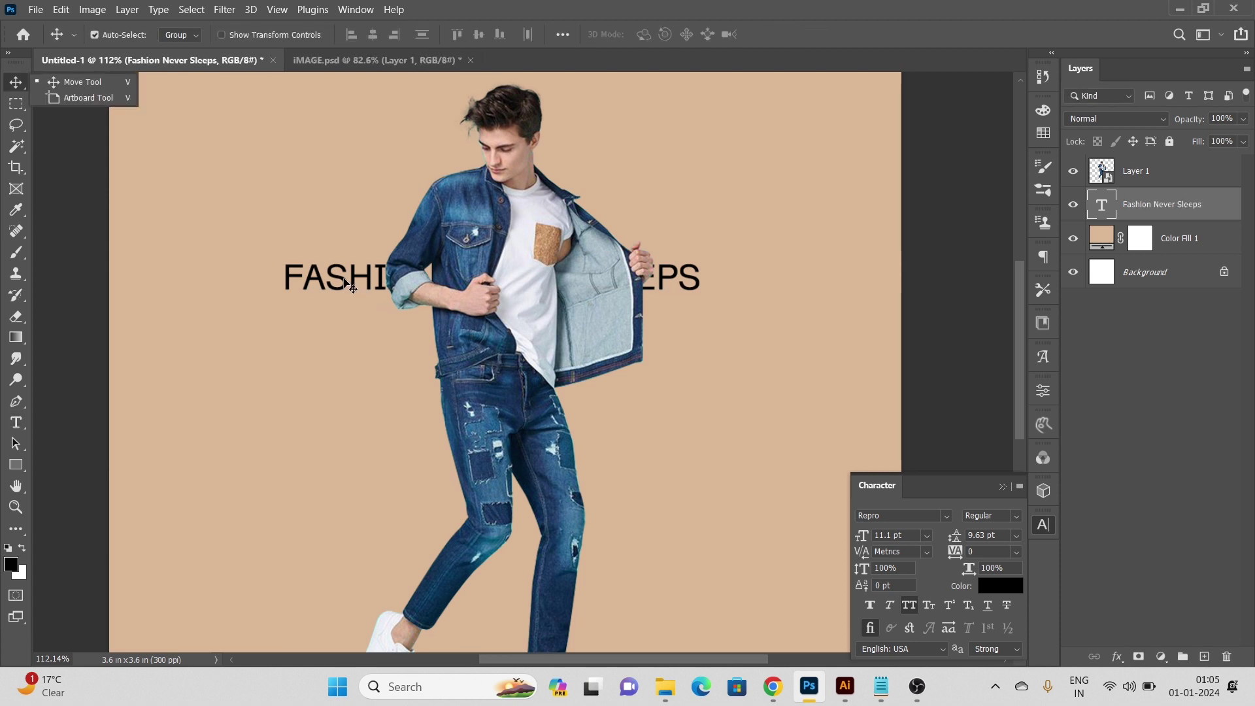
Move the headline to the man's left and break it into three lines: FASHION, NEVER, SLEEPS.
drag(347, 283, 233, 377)
double_click(331, 382)
click(335, 375)
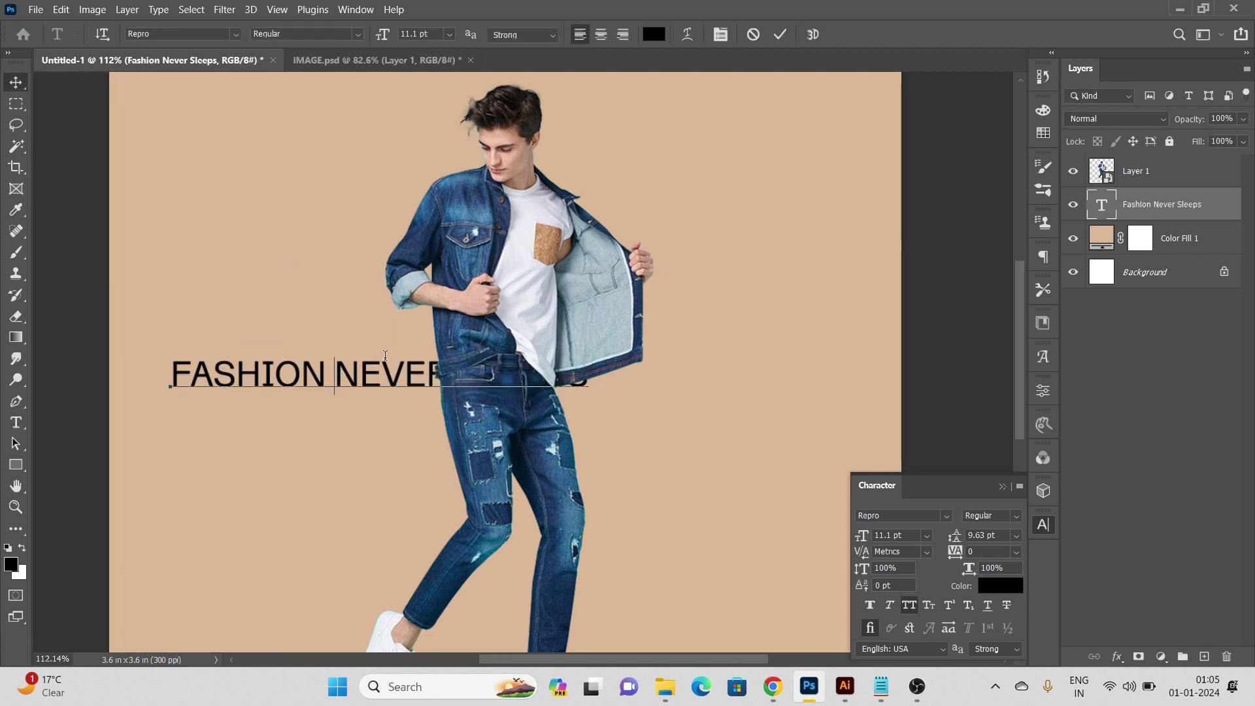
key(ctrl+Right)
key(BackSpace)
key(Return)
key(ctrl+Return)
key(v)
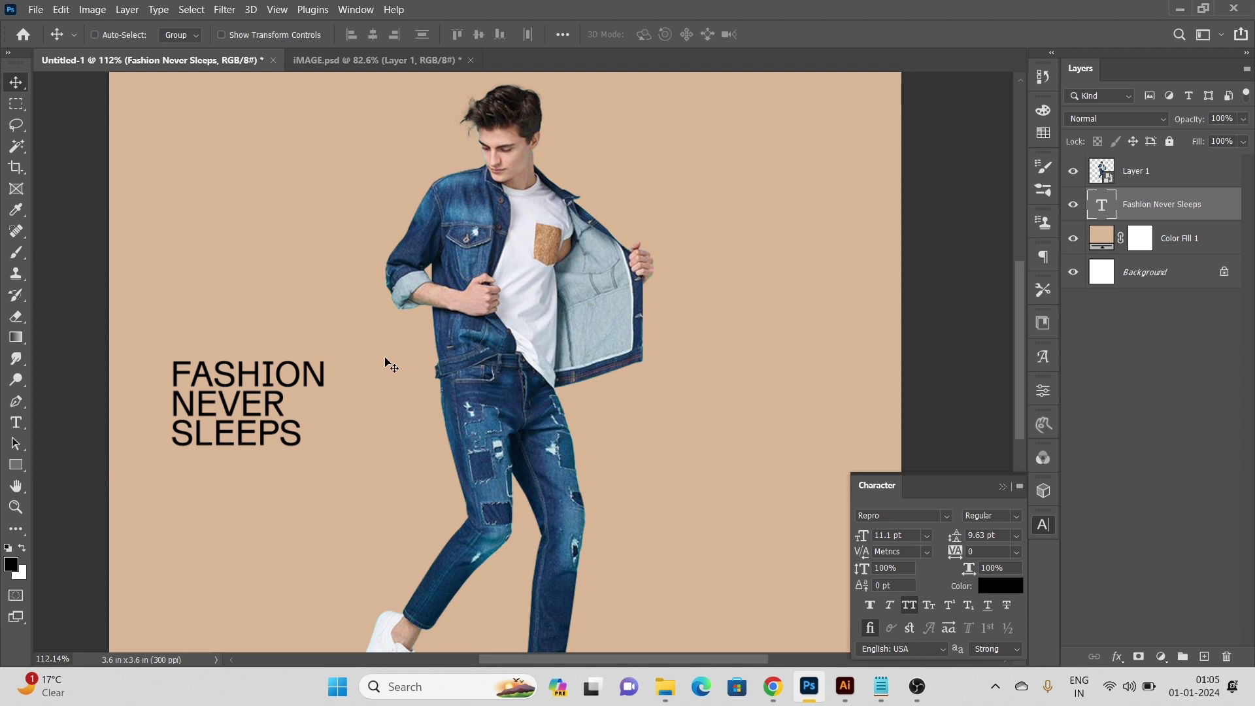
Scale the three-line headline up to about 241%.
key(ctrl+t)
drag(338, 459, 555, 591)
scroll(407, 386, down, 4)
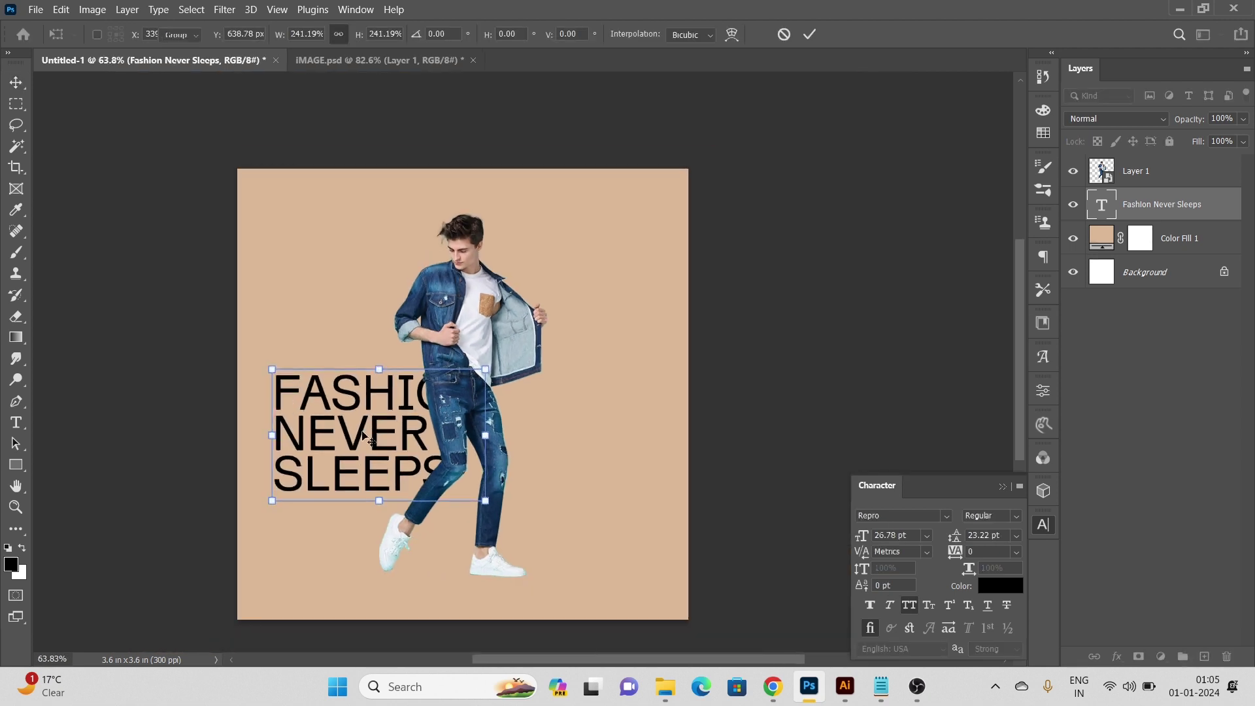
key(Return)
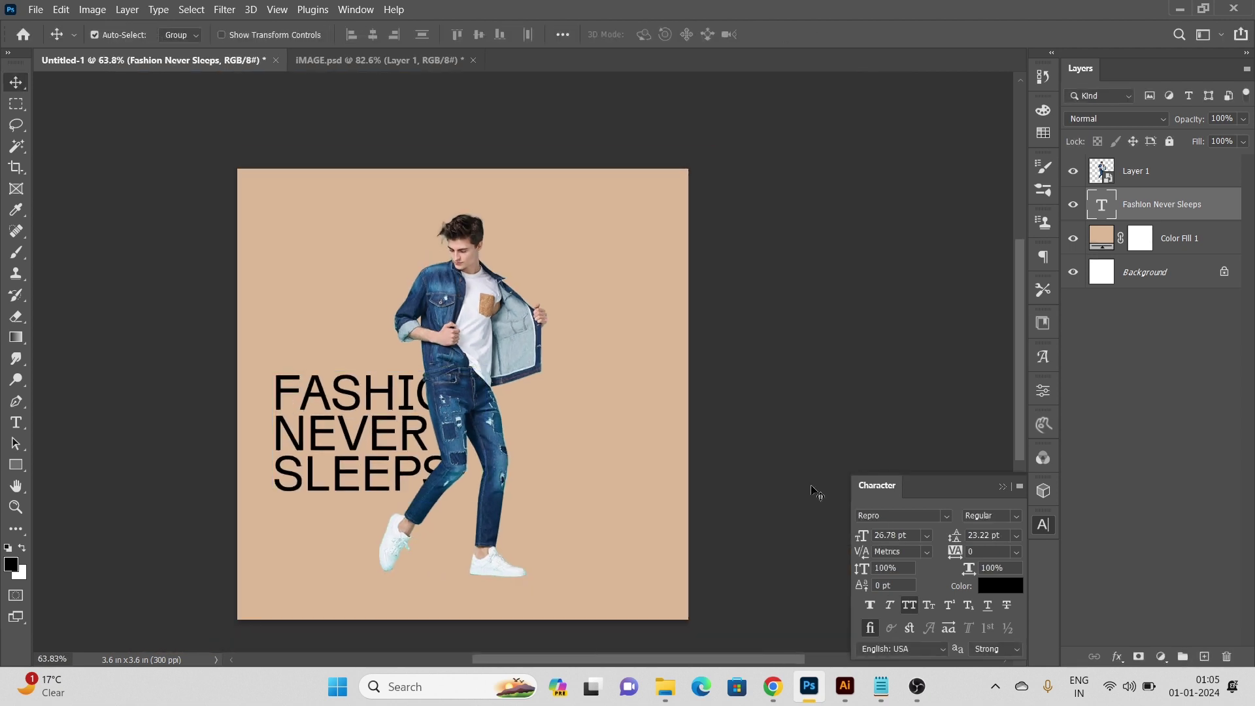
Set the headline's font to Tanker and enlarge the text to about 133%.
click(945, 515)
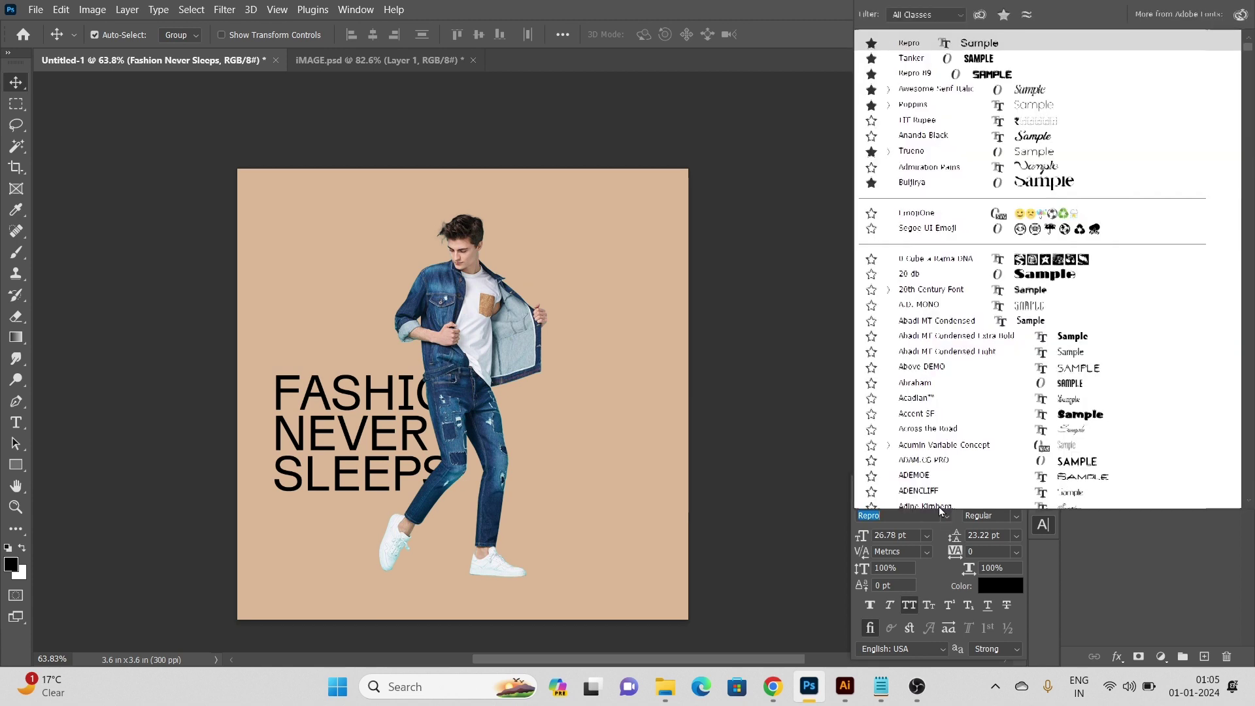
click(948, 52)
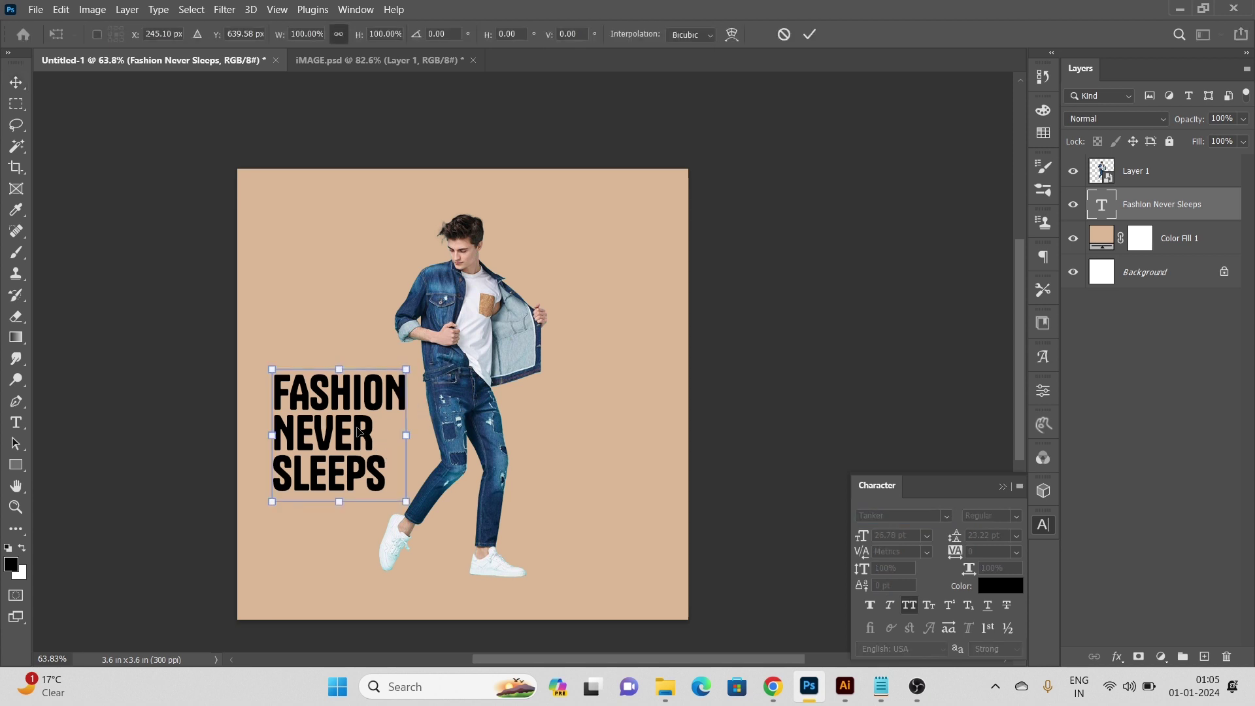
scroll(358, 434, up, 1)
key(ctrl+t)
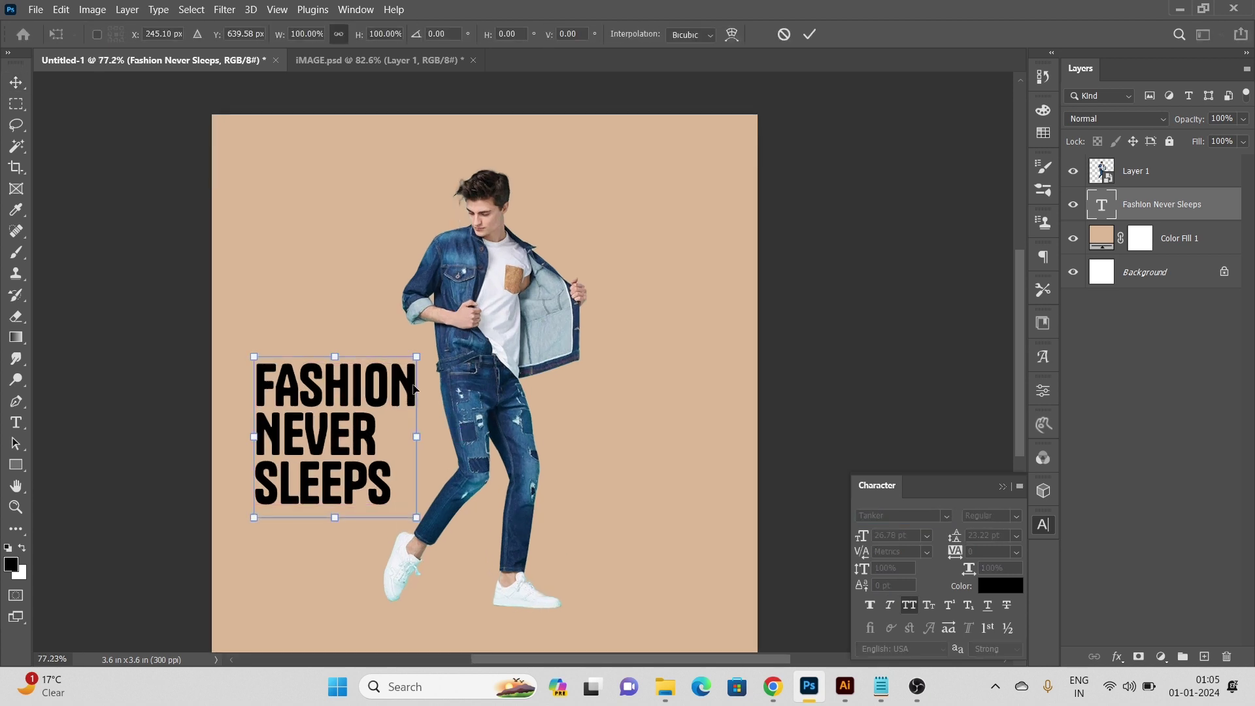
drag(415, 355, 436, 306)
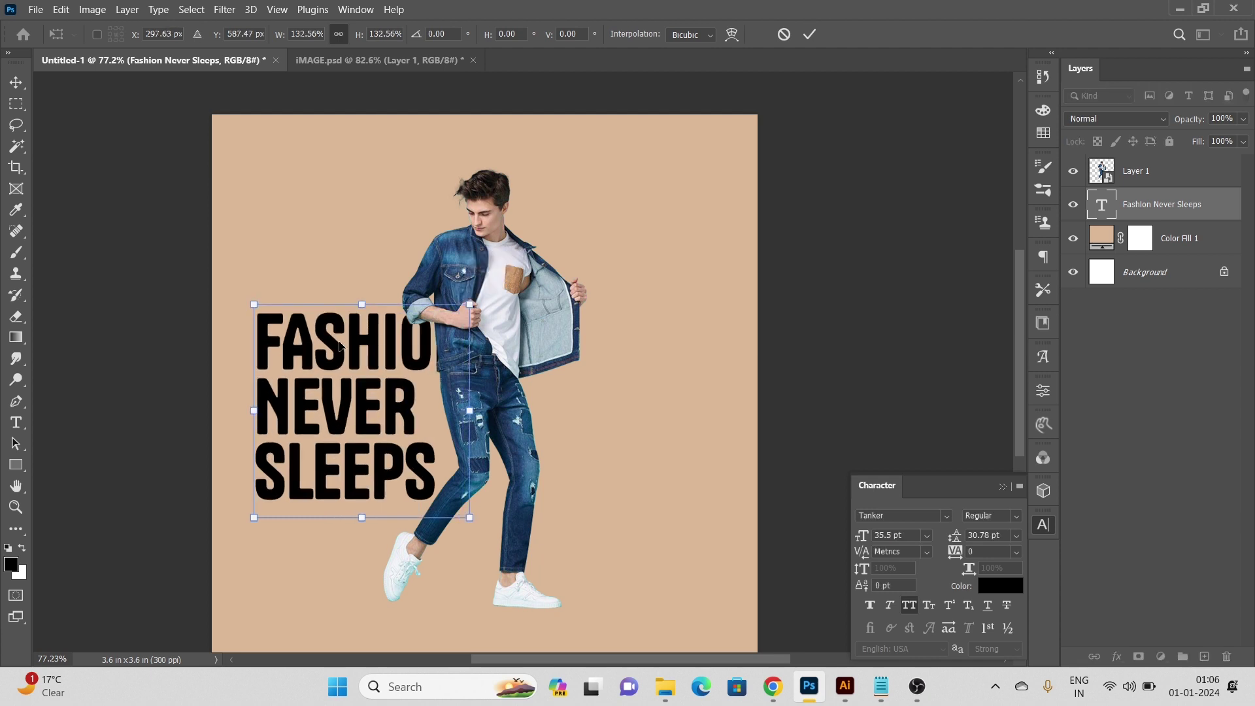
key(Return)
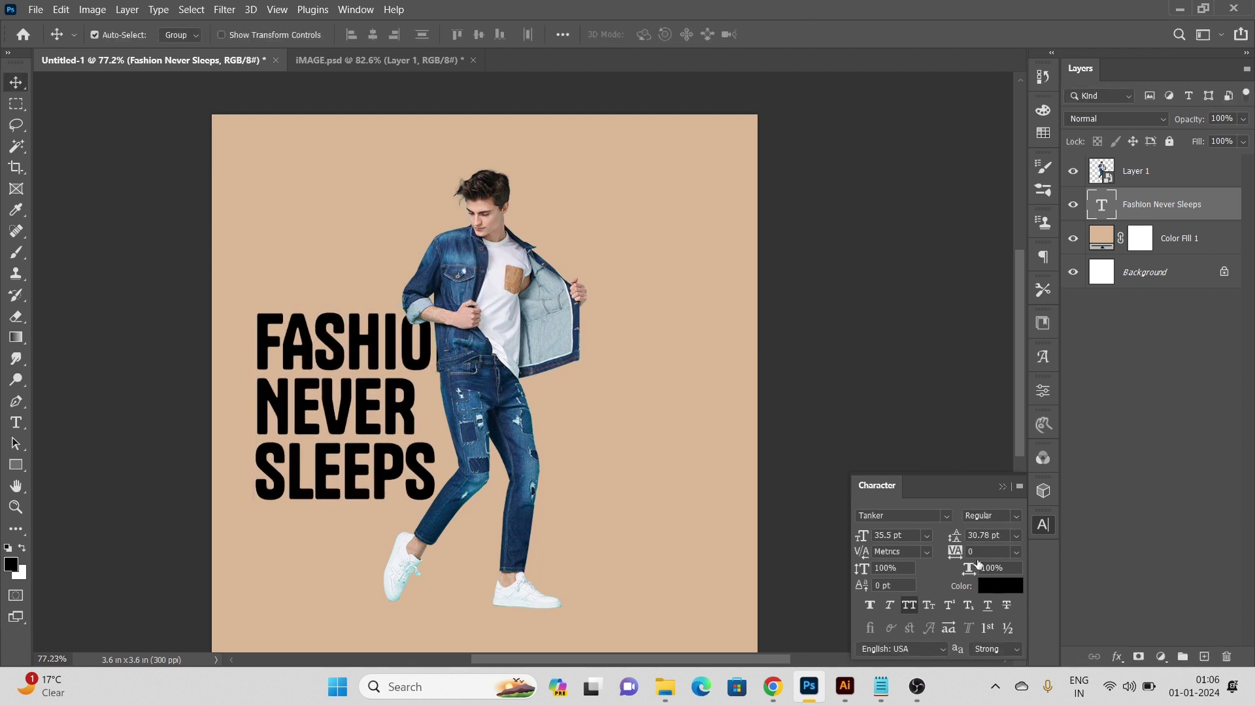
Colour the headline with a blue sampled from the denim jacket, made slightly lighter.
click(998, 586)
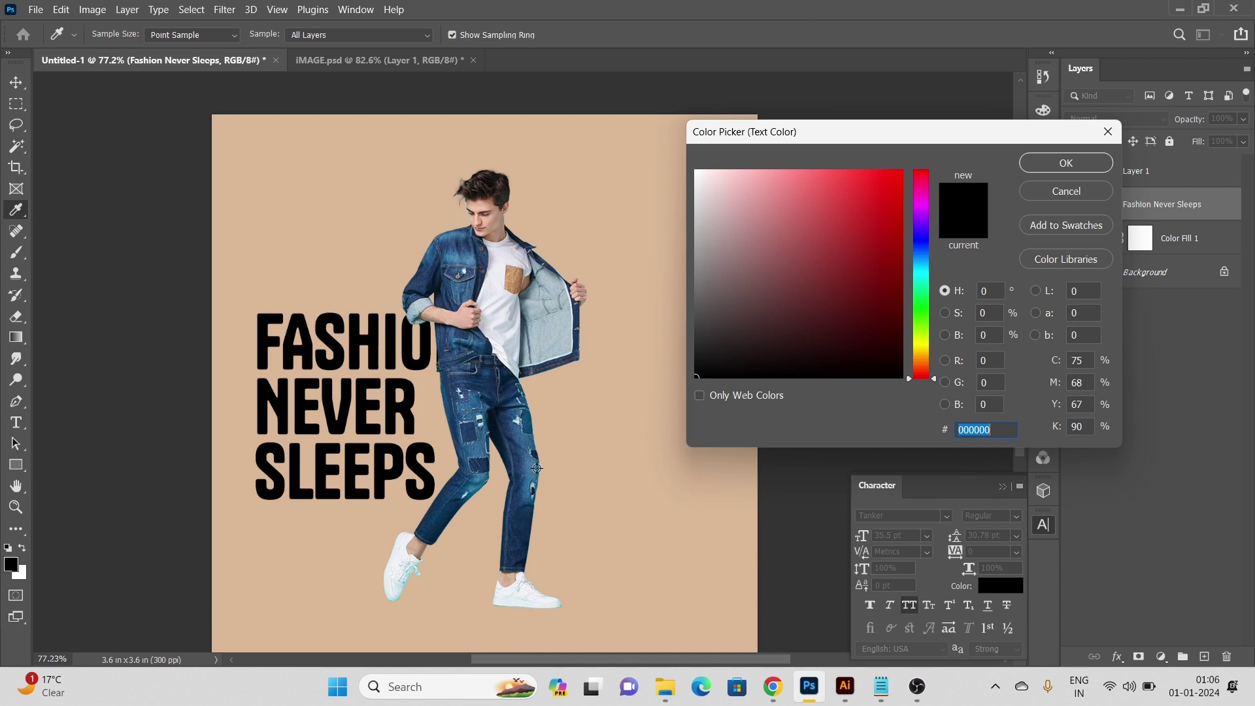
click(546, 358)
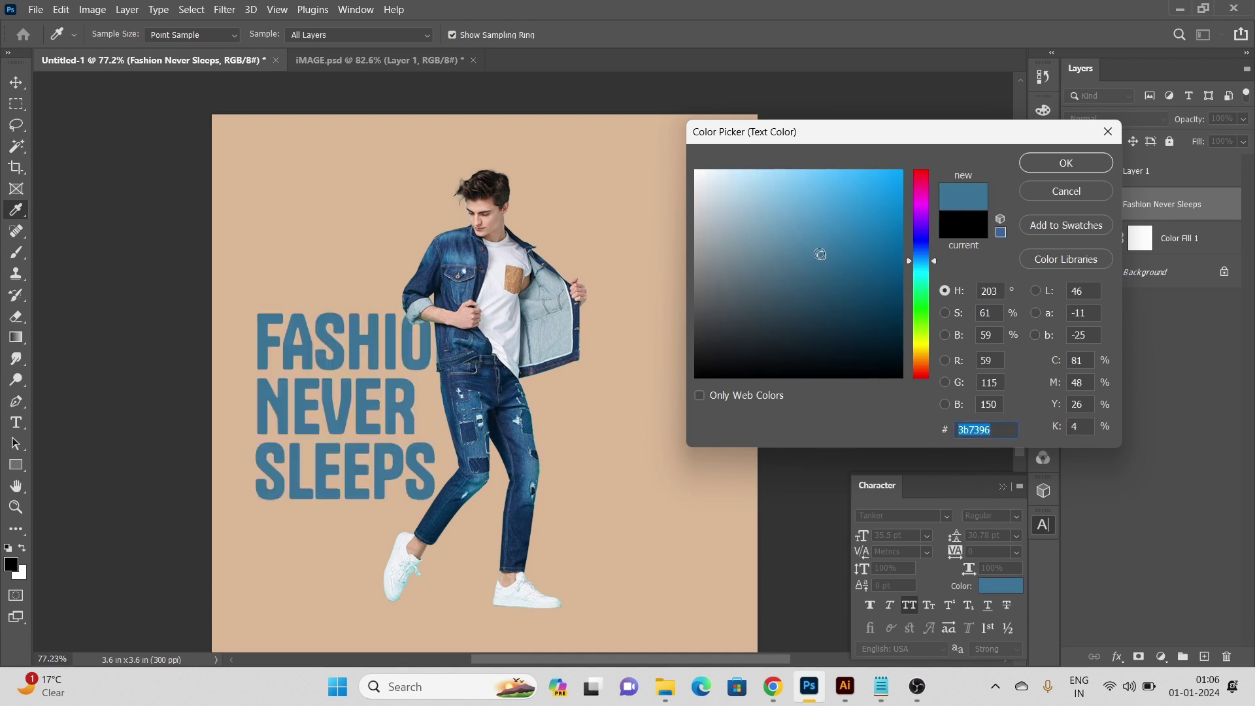
drag(821, 255, 819, 249)
click(1042, 164)
Enlarge the headline to about 148%, skew it vertically by about -6°, and place it in the poster's upper left behind the man.
key(ctrl+t)
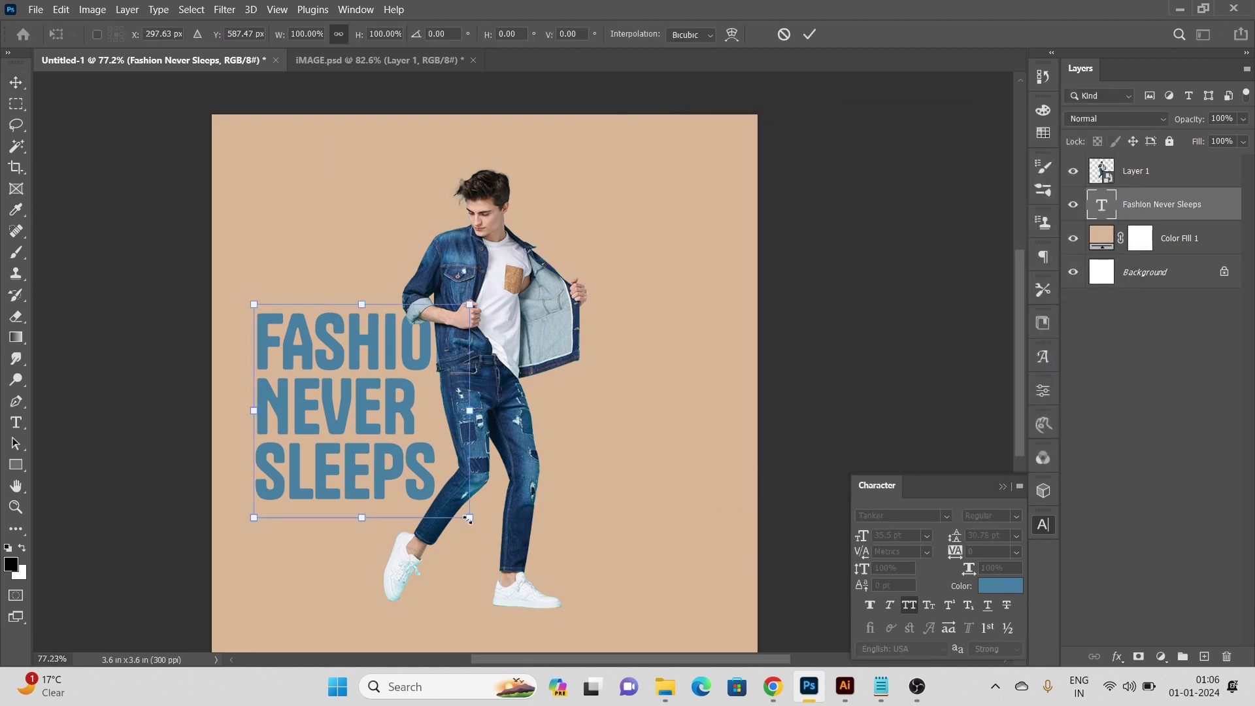
drag(468, 518, 521, 568)
drag(362, 426, 425, 312)
drag(579, 303, 581, 268)
drag(392, 259, 364, 270)
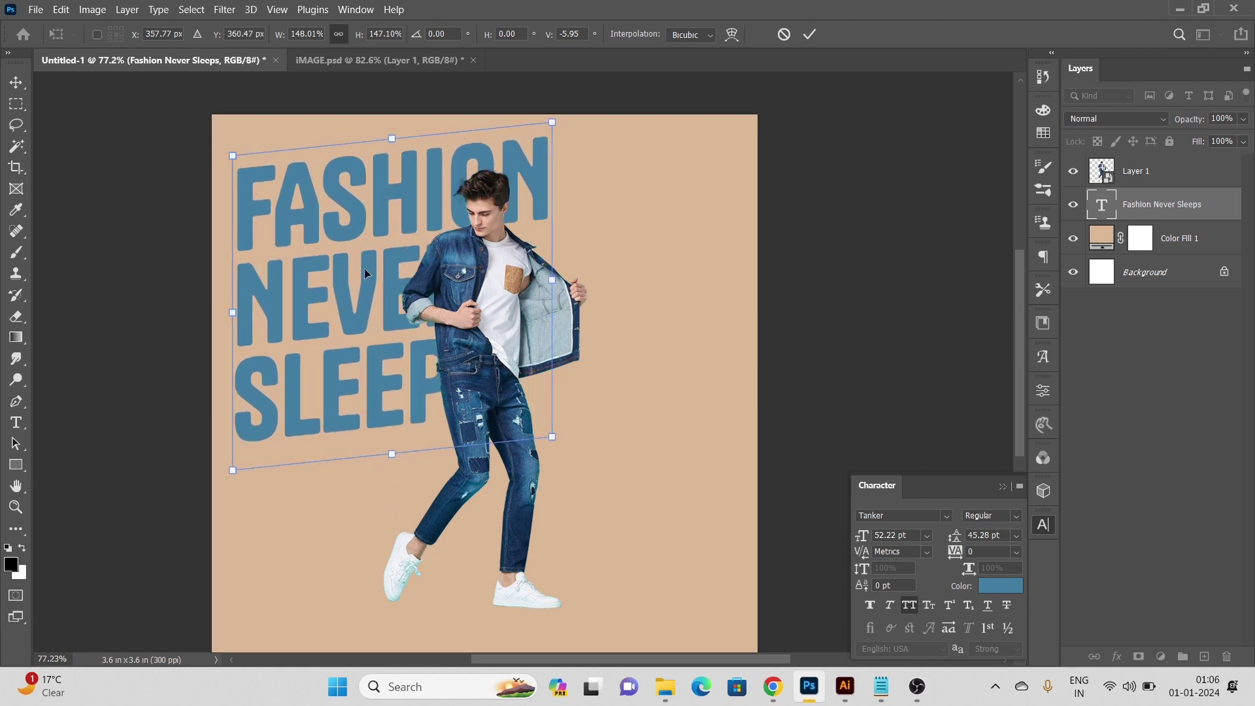
scroll(365, 269, down, 2)
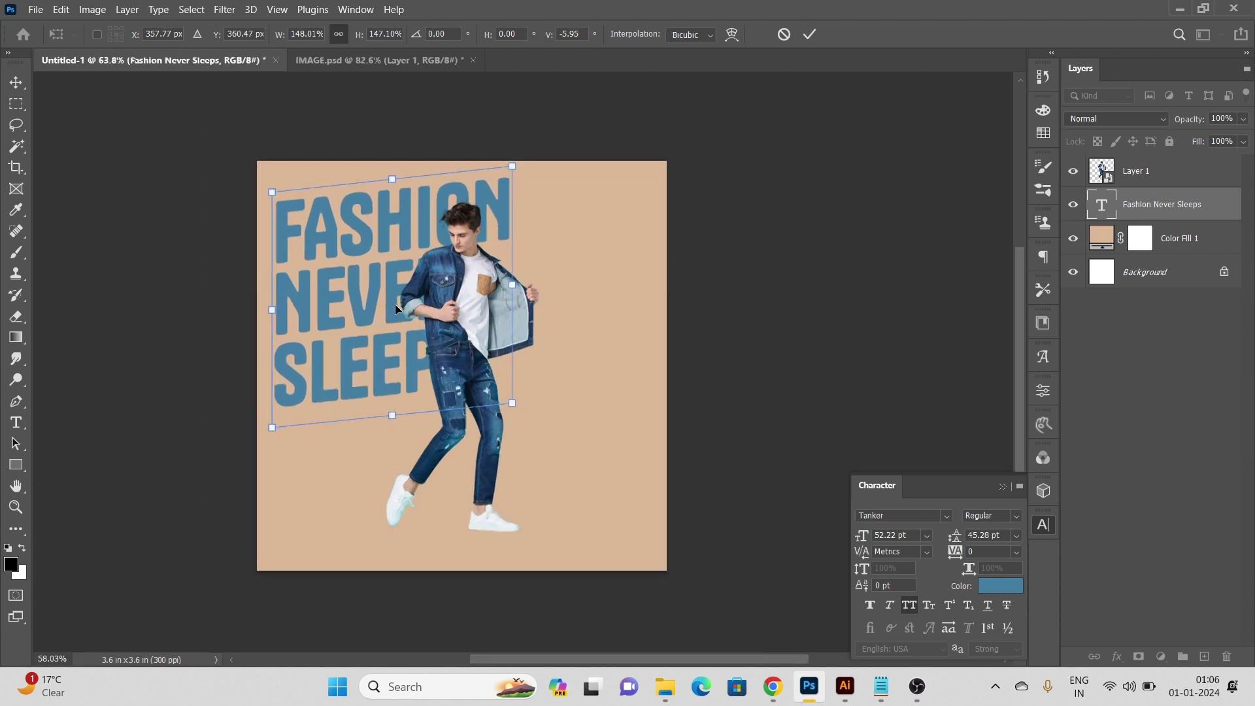
drag(382, 296, 353, 304)
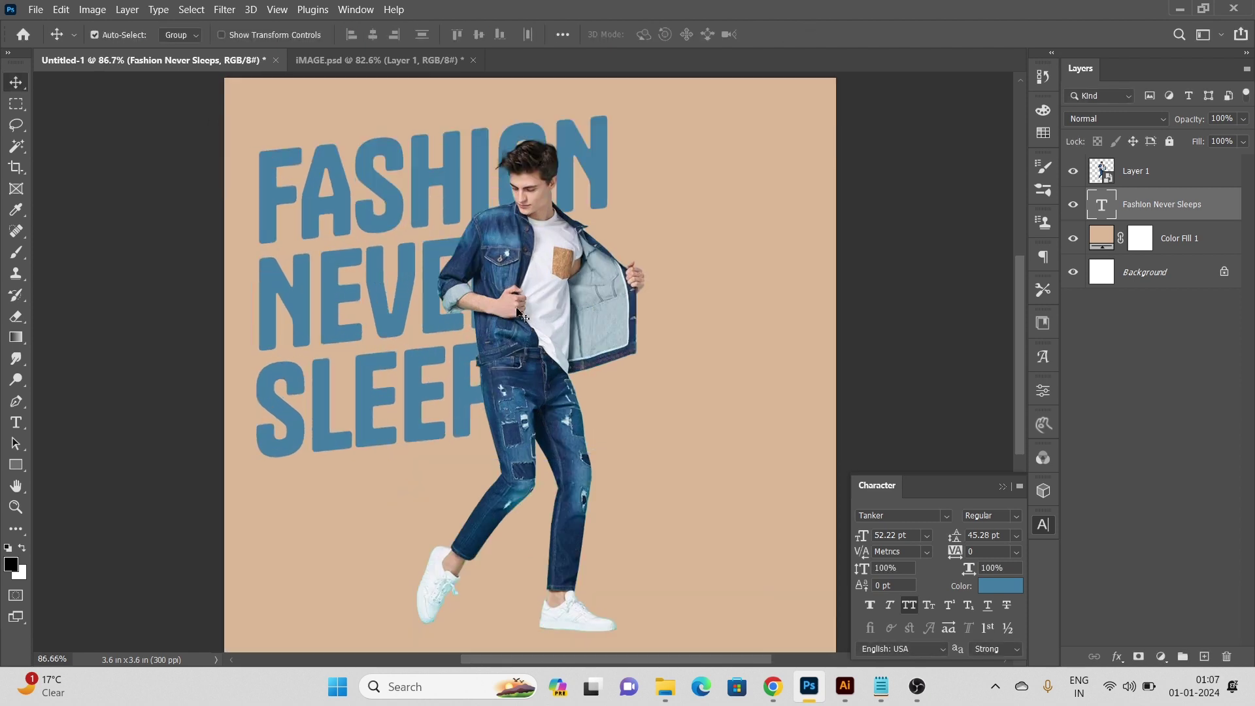
Shift the man slightly to the right over the headline.
drag(516, 308, 566, 336)
scroll(538, 292, down, 5)
scroll(544, 333, up, 2)
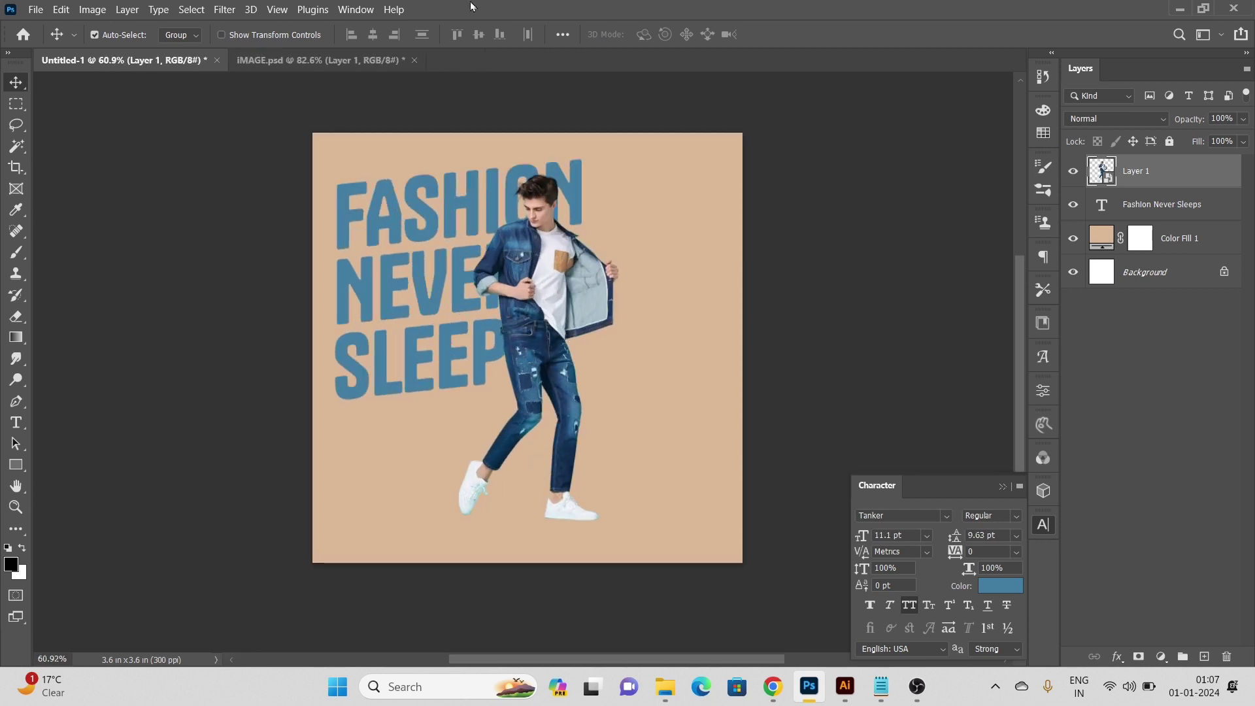
Add a new layer beneath the man and paint one soft black brush spot about 390 px wide over the lower legs.
scroll(561, 517, up, 9)
scroll(980, 288, down, 2)
click(1134, 216)
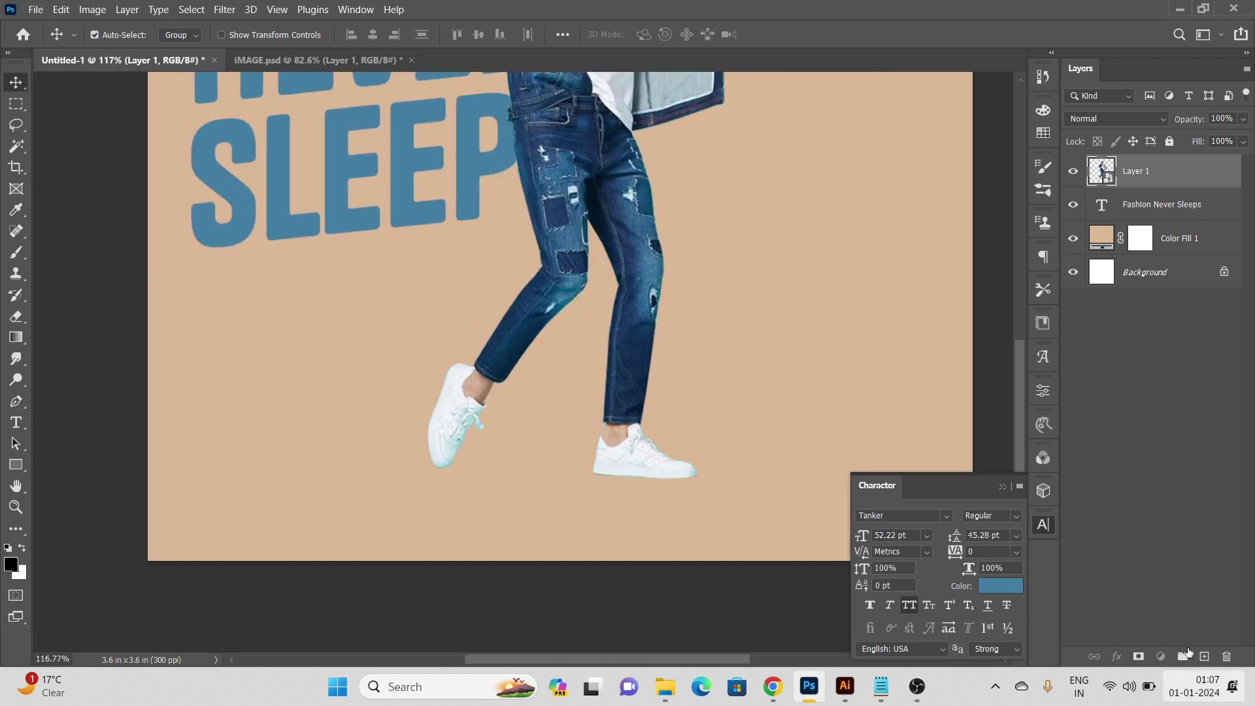
click(1209, 657)
key(b)
scroll(542, 430, up, 4)
scroll(542, 430, down, 11)
alt+right_click(564, 426)
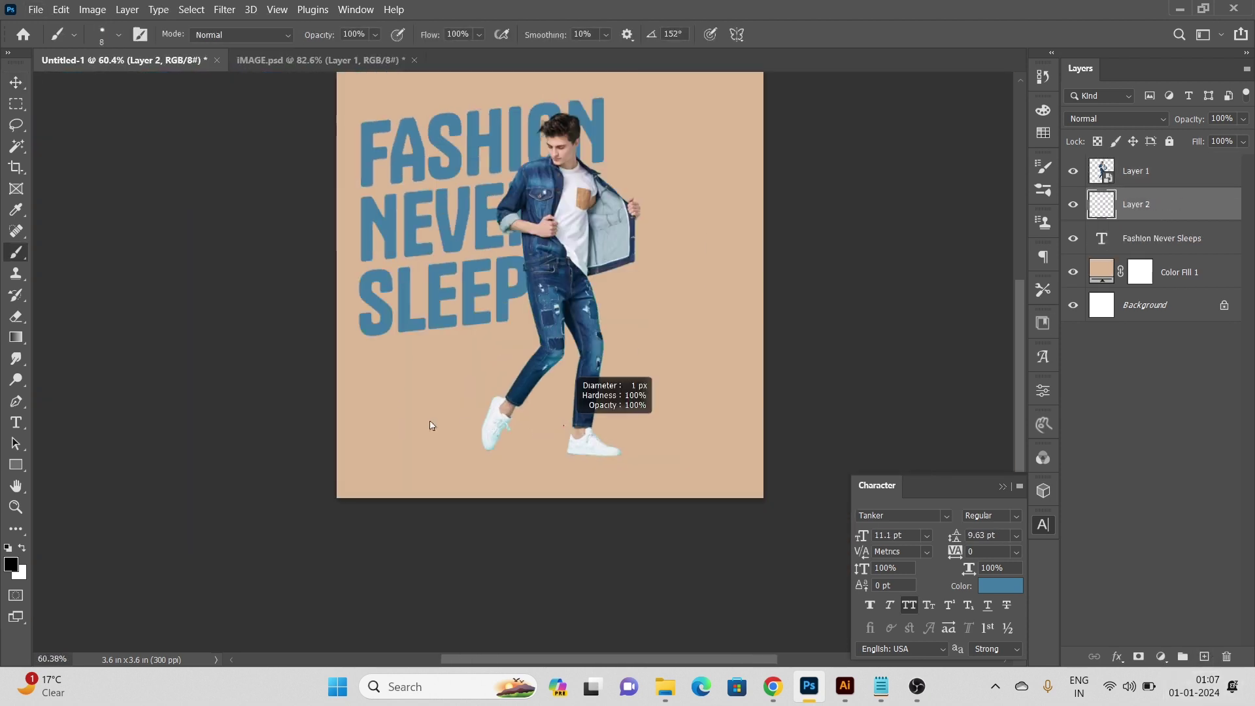
right_click(542, 428)
drag(634, 447, 614, 448)
alt+right_click(559, 283)
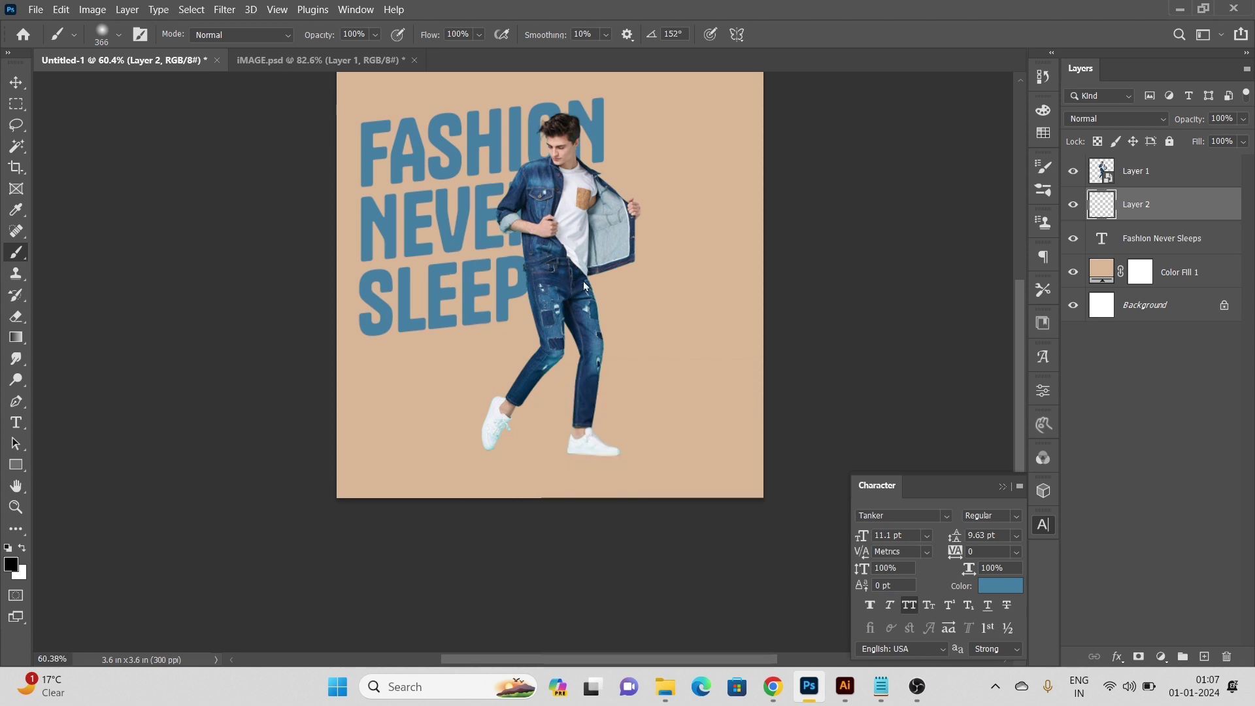
drag(584, 396, 571, 360)
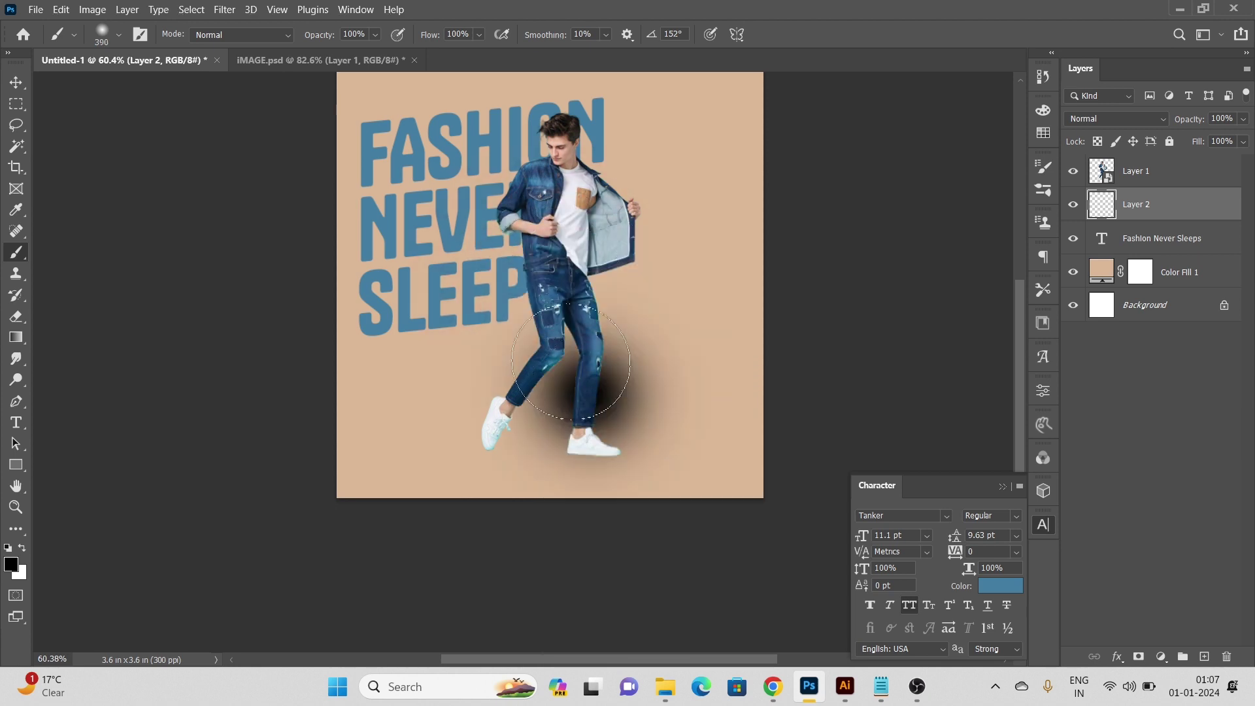
Squash the black spot to about 77% width and 9% height as a ground shadow under the front shoe, at 50% opacity.
click(12, 84)
key(ctrl+t)
drag(606, 269, 622, 440)
drag(718, 429, 630, 451)
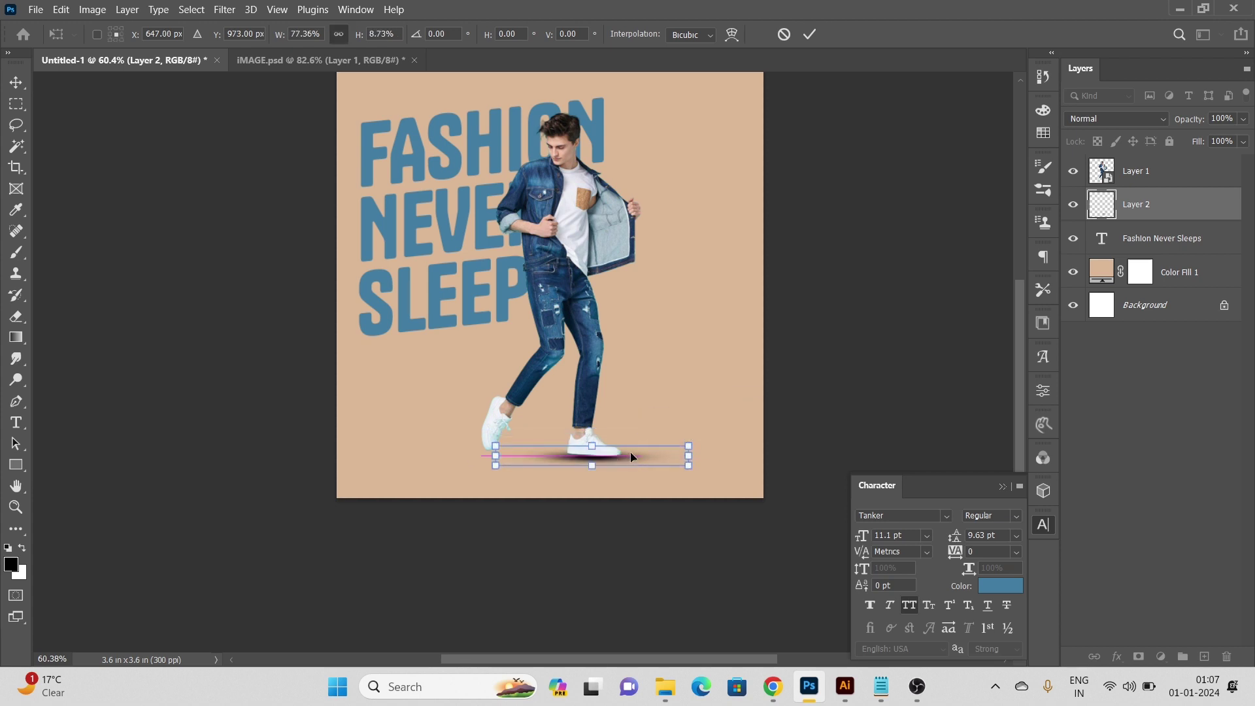
key(Return)
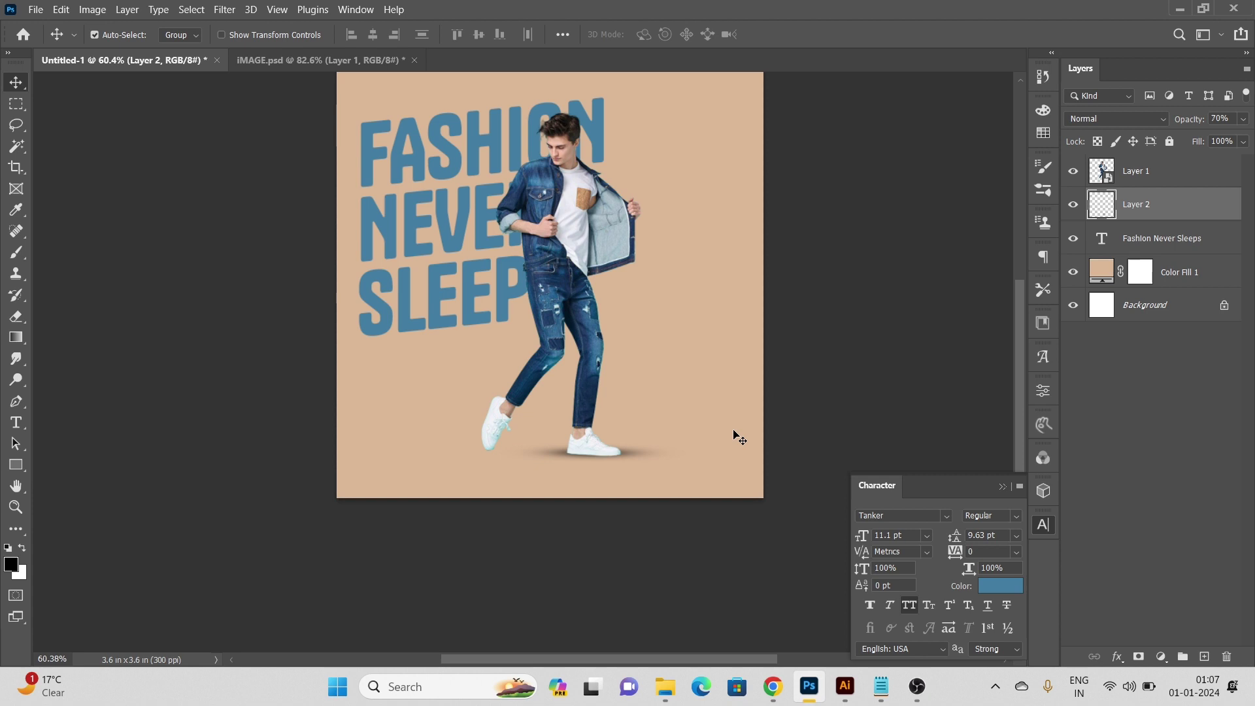
key(7)
key(5)
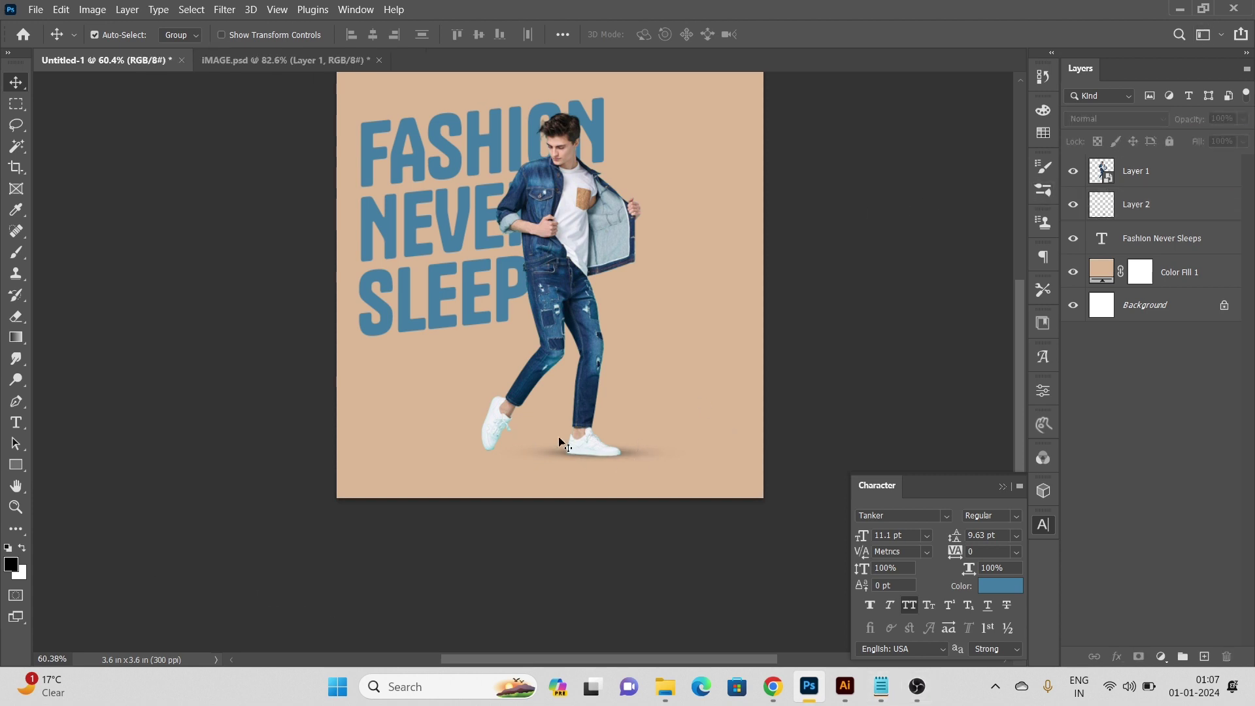
Duplicate the ground shadow and fit the copy under the man's raised shoe, tilted slightly towards the front shoe.
scroll(580, 468, up, 2)
drag(670, 458, 643, 365)
key(ctrl+t)
drag(556, 386, 564, 420)
drag(652, 399, 653, 453)
drag(555, 468, 565, 446)
drag(662, 417, 686, 438)
drag(618, 437, 662, 430)
key(Return)
scroll(580, 438, down, 3)
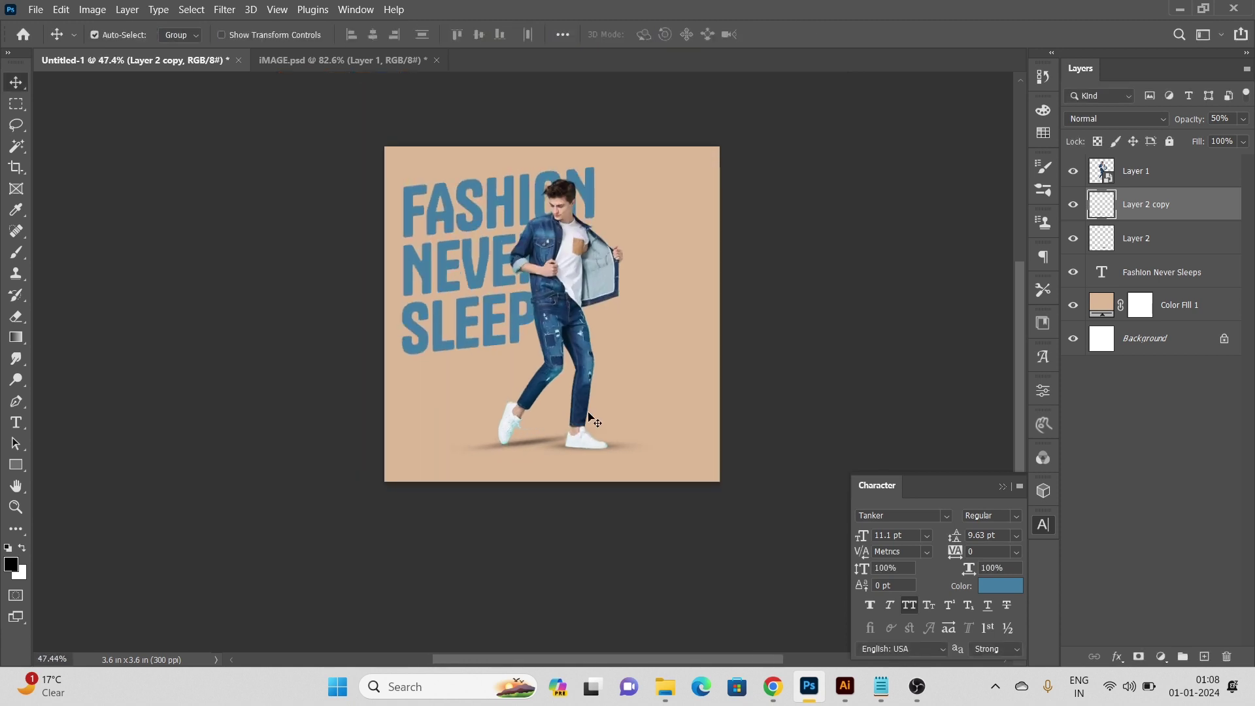
Narrow the copied shadow under the raised shoe from both ends and set its opacity to 40%.
key(ctrl+t)
scroll(576, 444, up, 3)
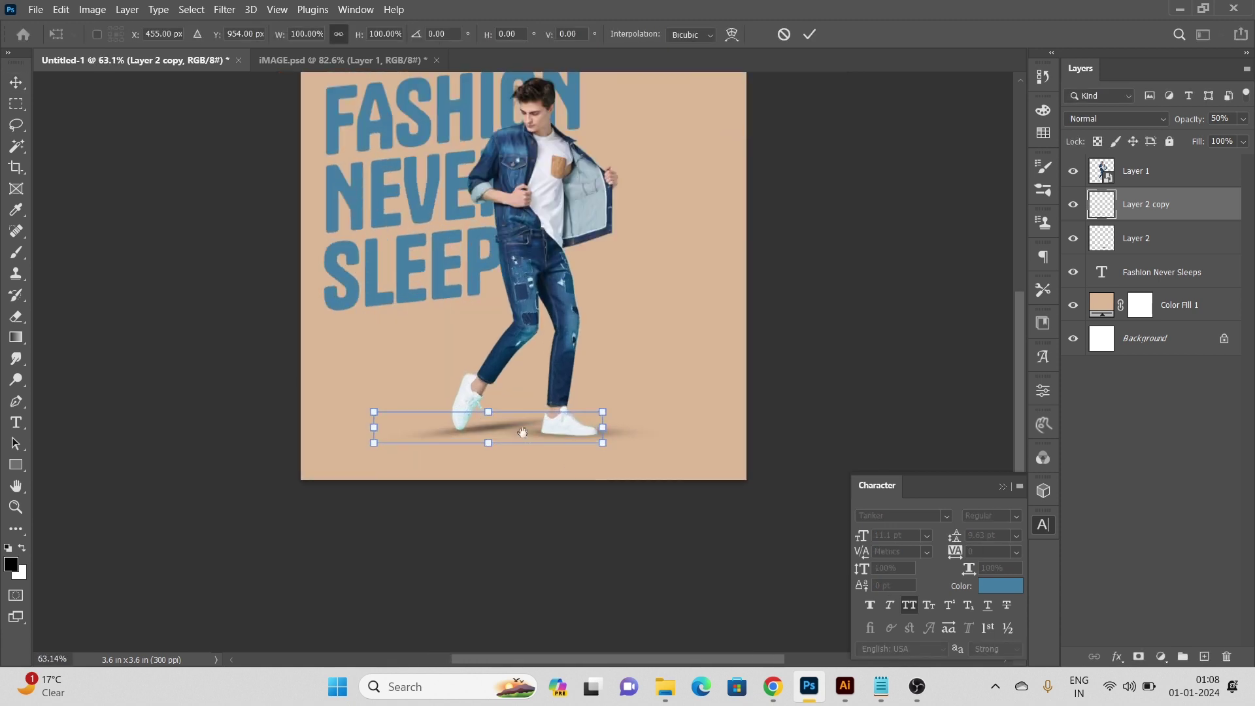
drag(337, 391, 428, 385)
drag(573, 389, 526, 387)
key(Return)
scroll(570, 379, down, 4)
scroll(570, 382, down, 1)
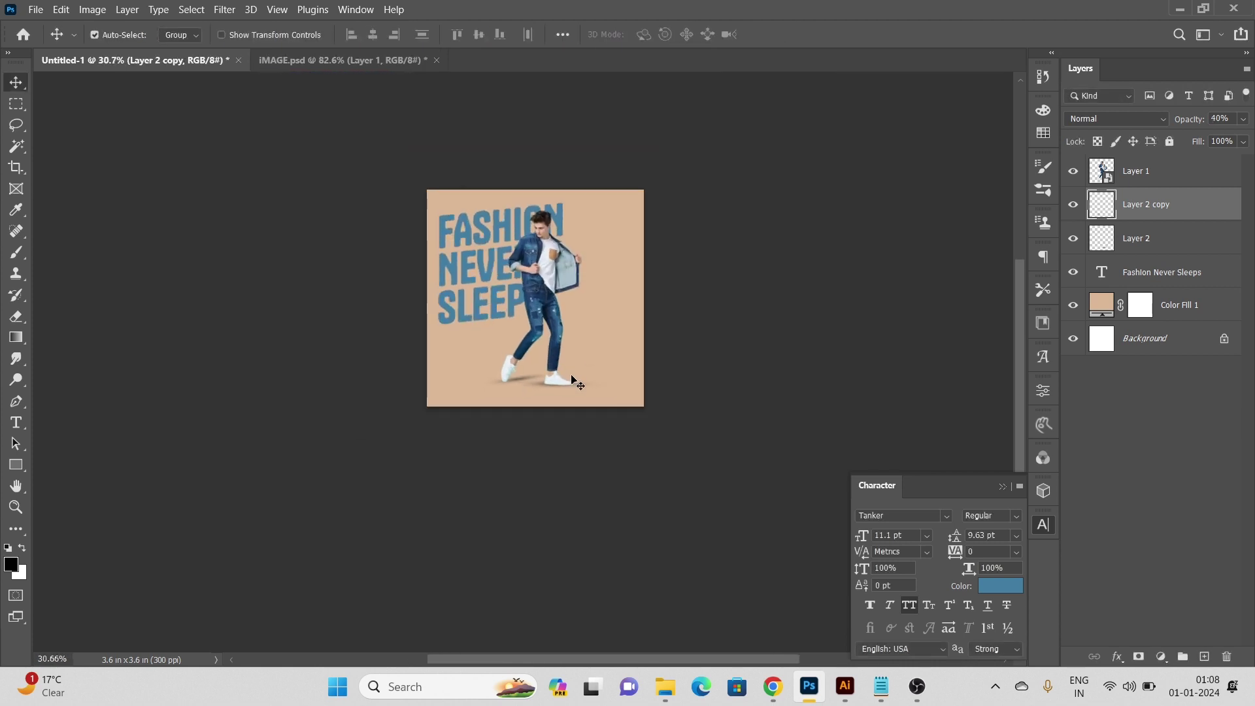
Add a black drop shadow to the man with 51% opacity, 3° angle, 31 px distance, 5% spread and 68 px size.
scroll(572, 379, up, 4)
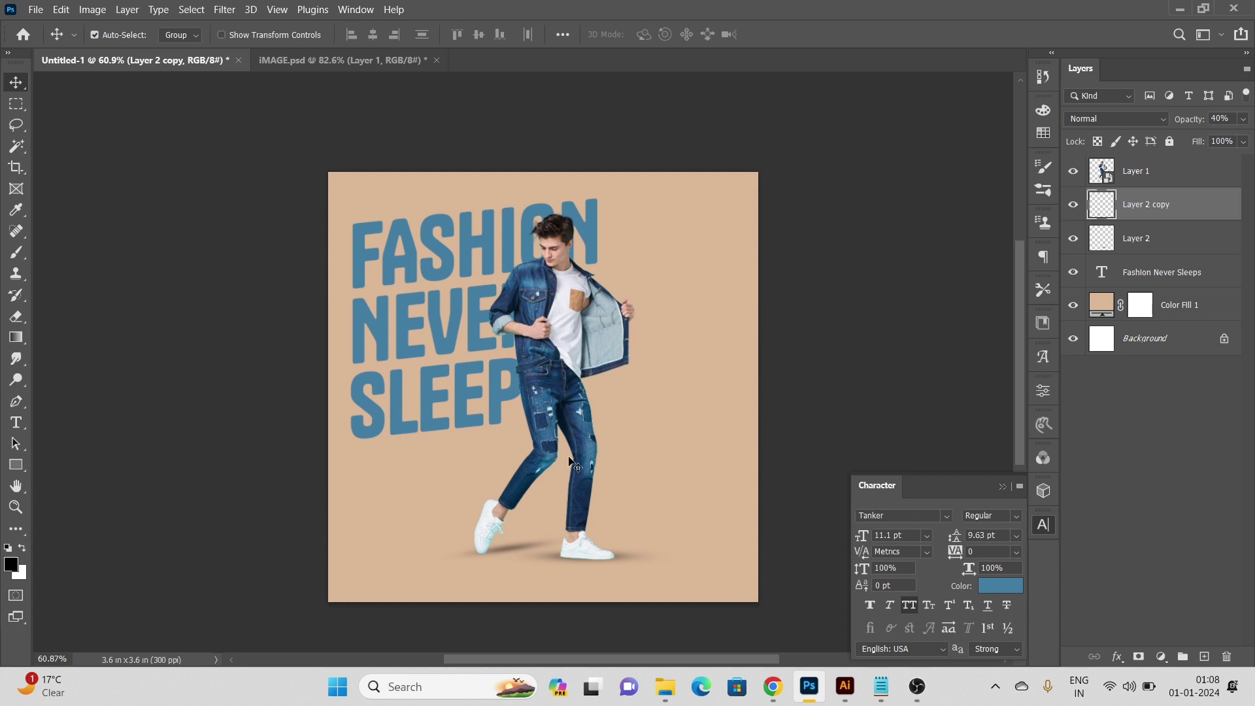
click(573, 435)
click(1130, 657)
click(1141, 659)
drag(919, 432, 911, 439)
drag(542, 329, 539, 327)
drag(922, 433, 926, 432)
drag(943, 347, 928, 346)
drag(563, 322, 556, 320)
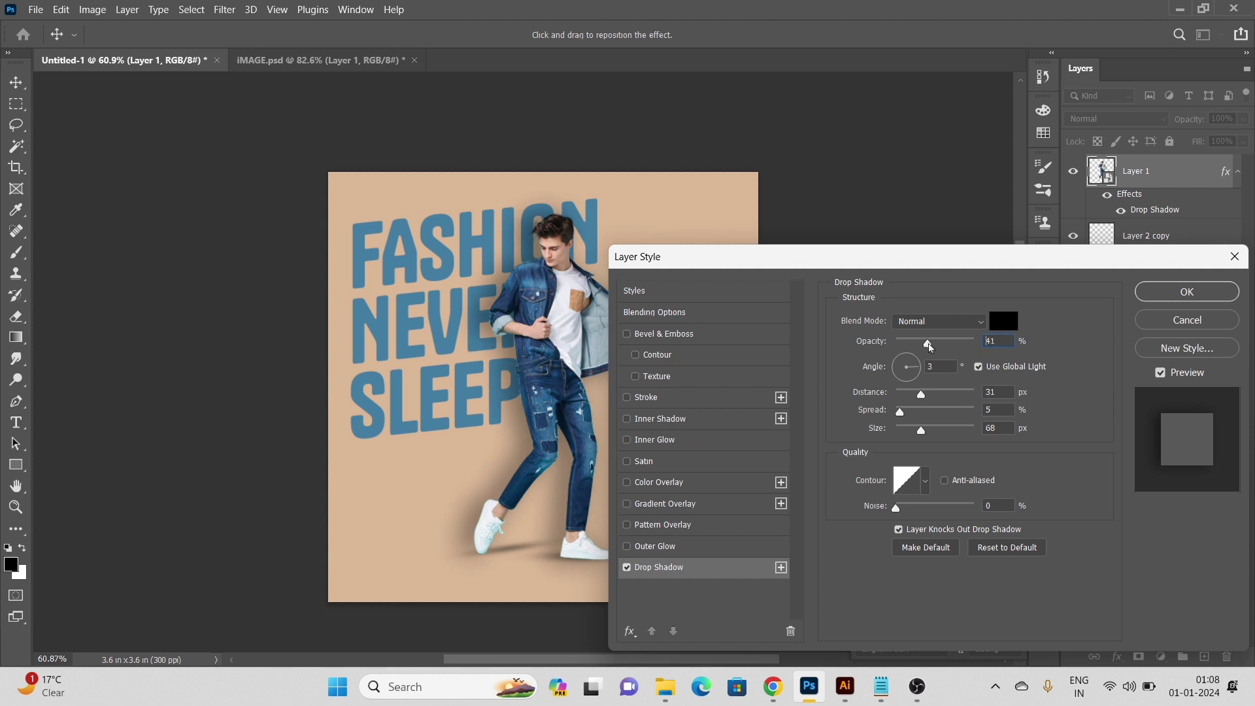
drag(928, 344, 939, 343)
click(1187, 291)
Bring the man's drop shadow closer, at a 2° angle and 21 px distance.
scroll(556, 370, down, 1)
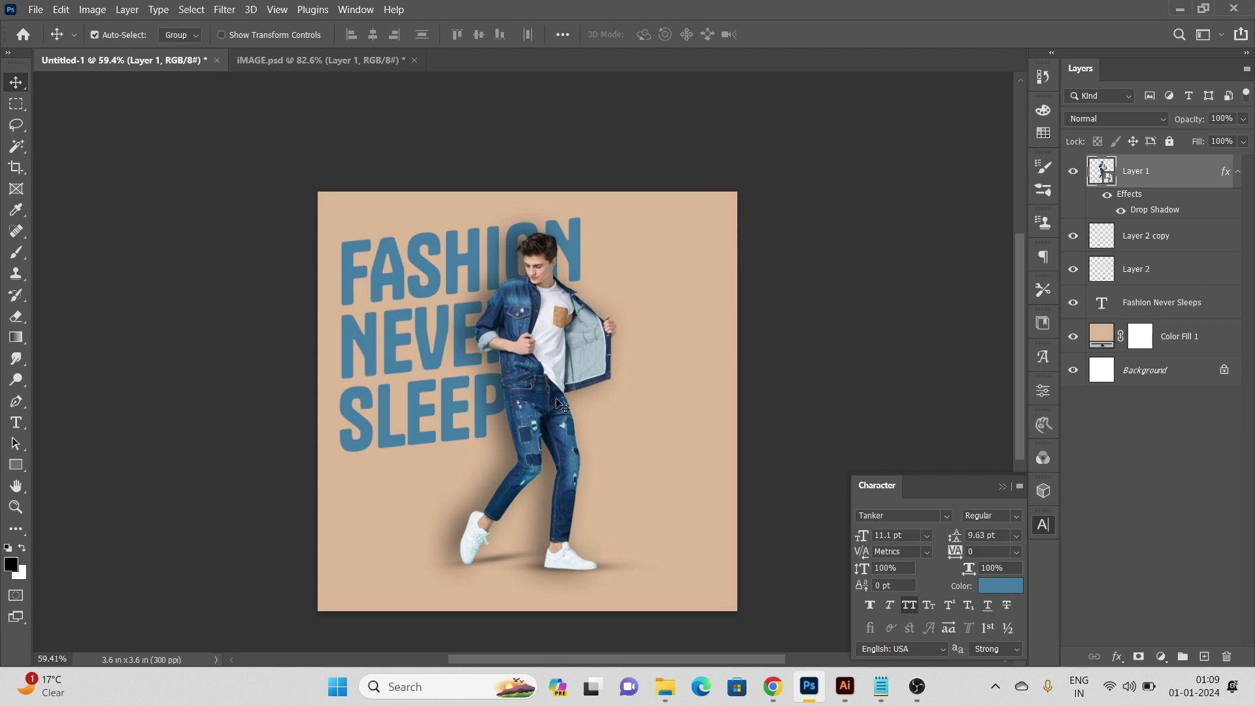
scroll(562, 405, up, 4)
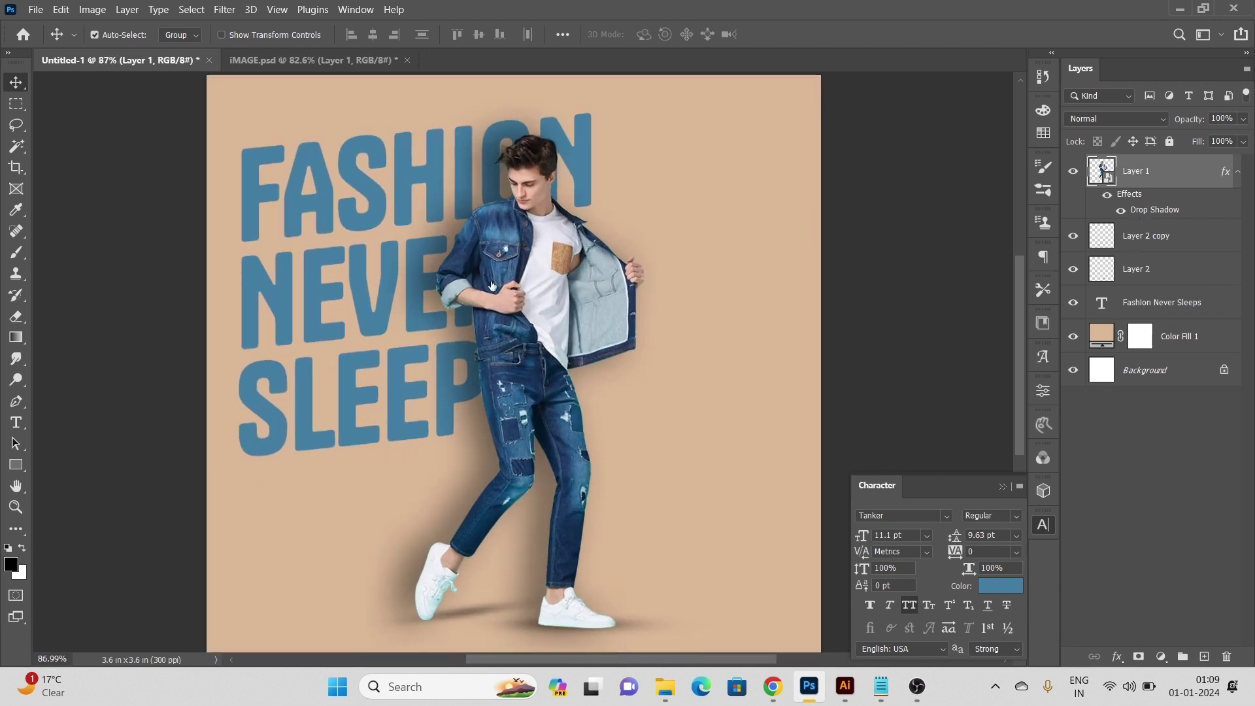
drag(484, 357, 489, 358)
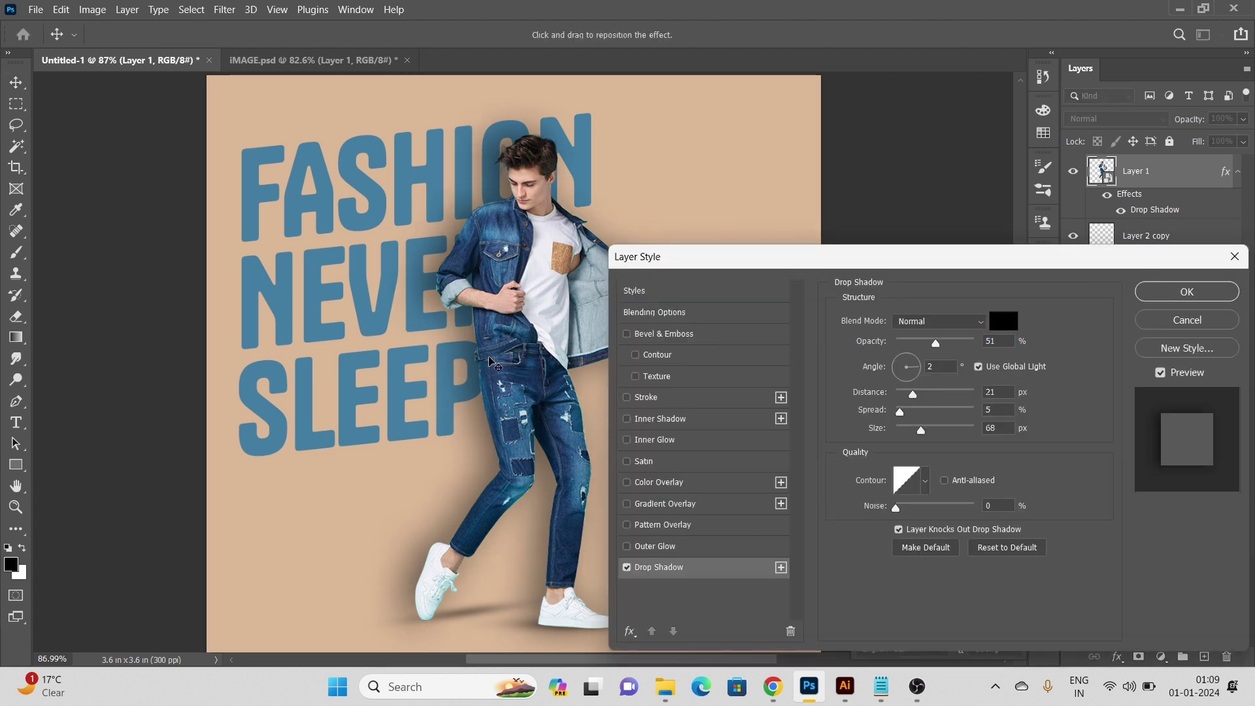
click(1177, 298)
scroll(415, 333, up, 5)
right_click(383, 304)
click(387, 309)
scroll(387, 308, down, 2)
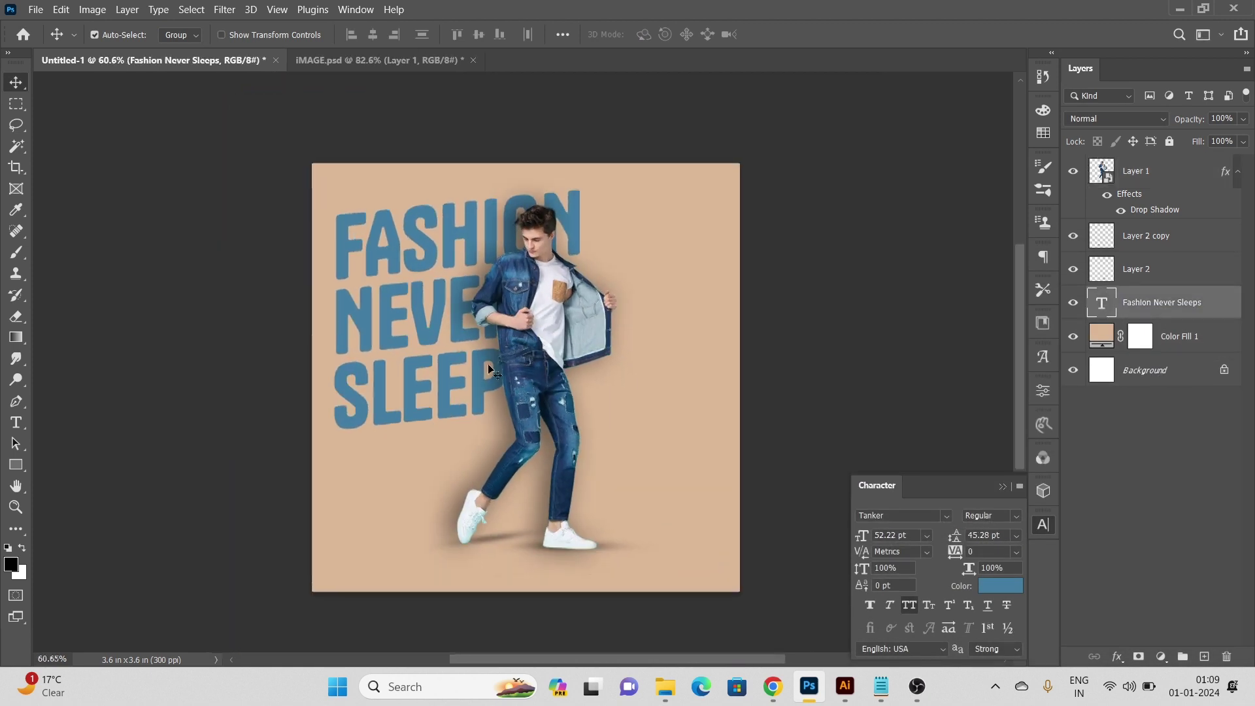
scroll(392, 317, up, 1)
Rename the tan colour fill layer as BG.
click(715, 347)
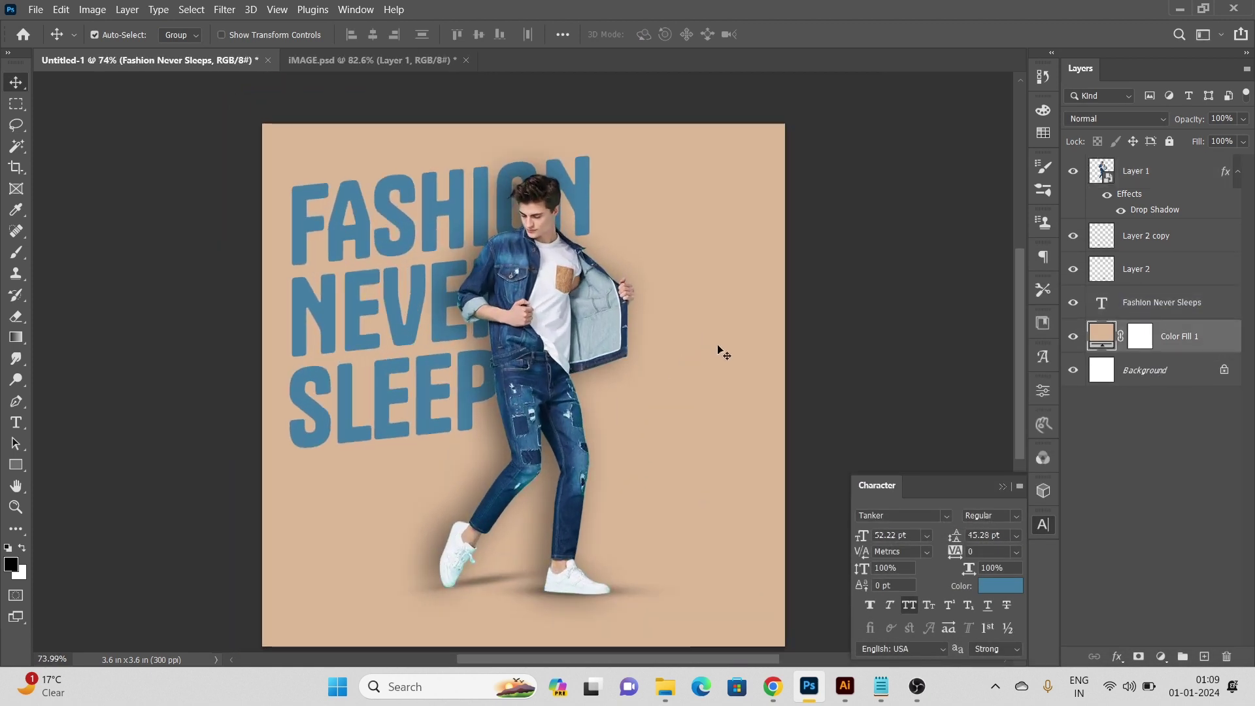
double_click(1174, 339)
text(BG)
key(Return)
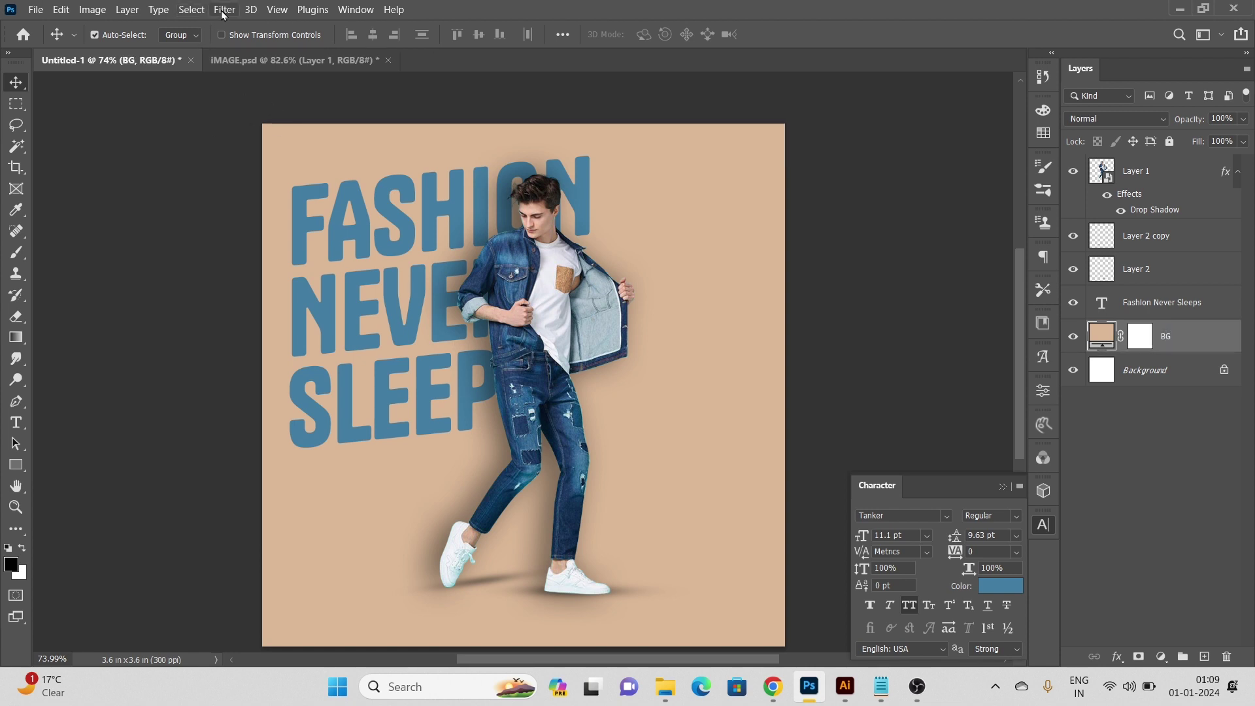
Convert the BG layer to a smart object and apply an Add Noise filter with 6% uniform noise.
click(223, 10)
scroll(282, 155, up, 5)
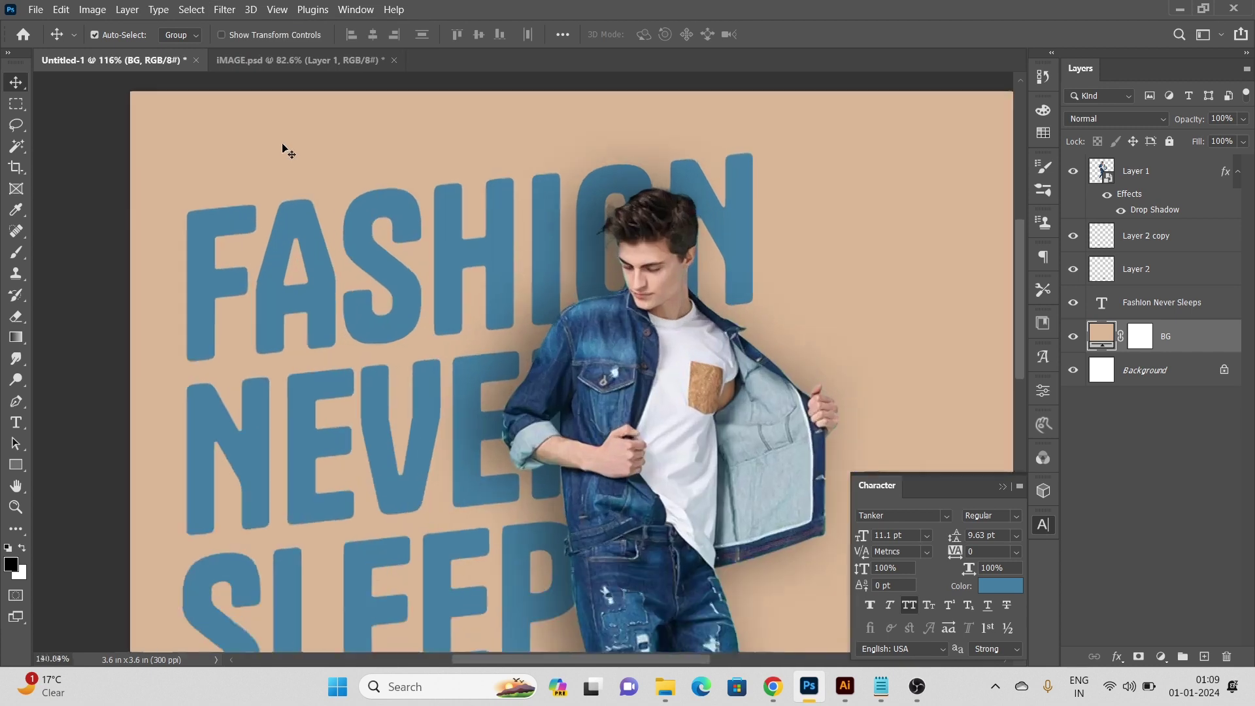
click(224, 9)
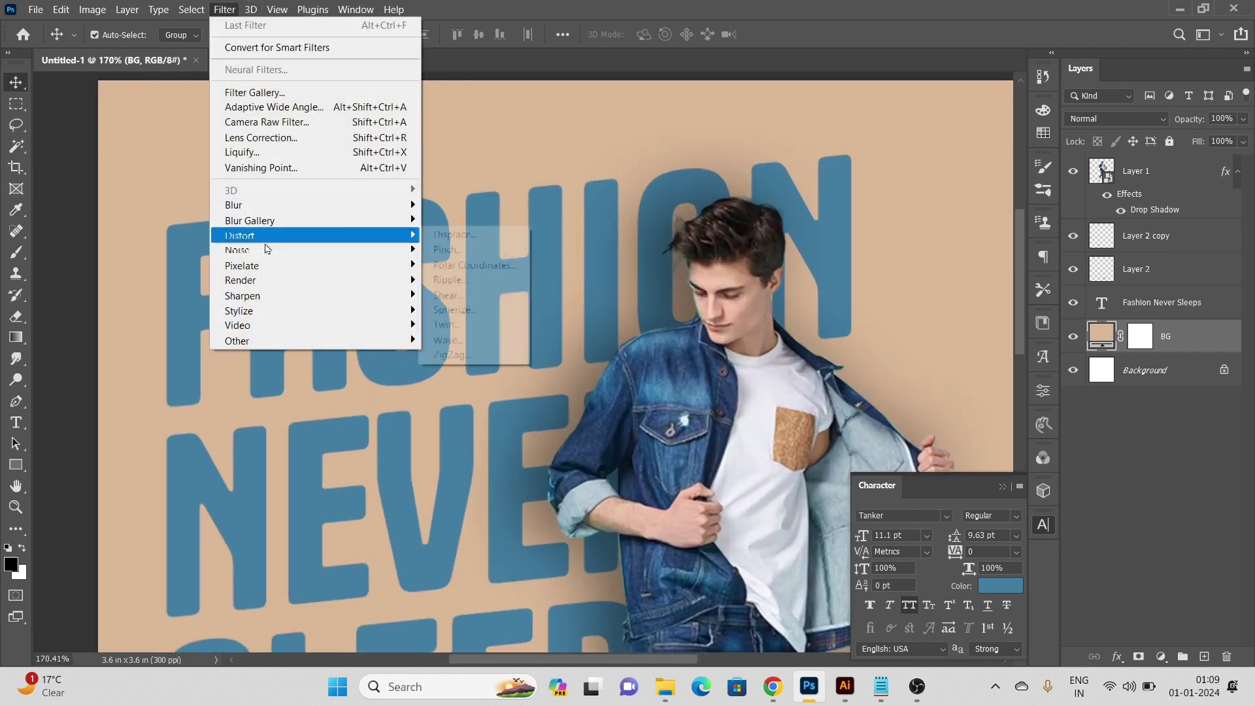
mouse_move(266, 252)
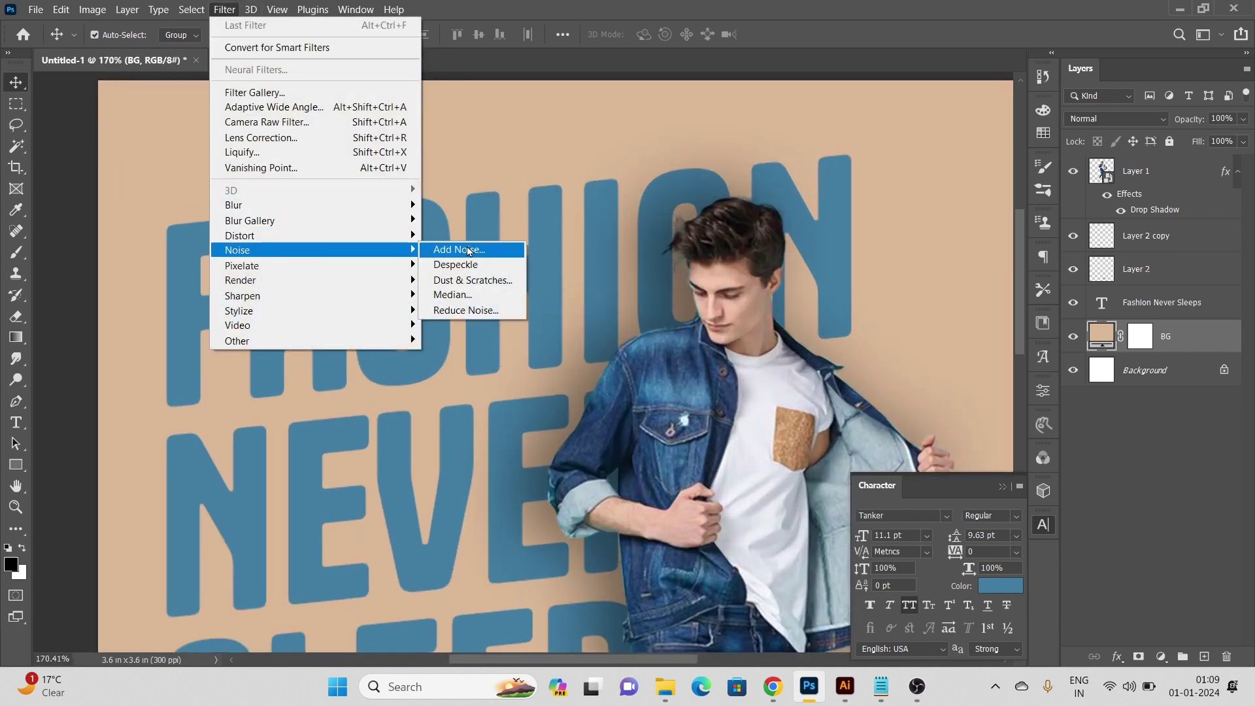
click(468, 250)
click(667, 266)
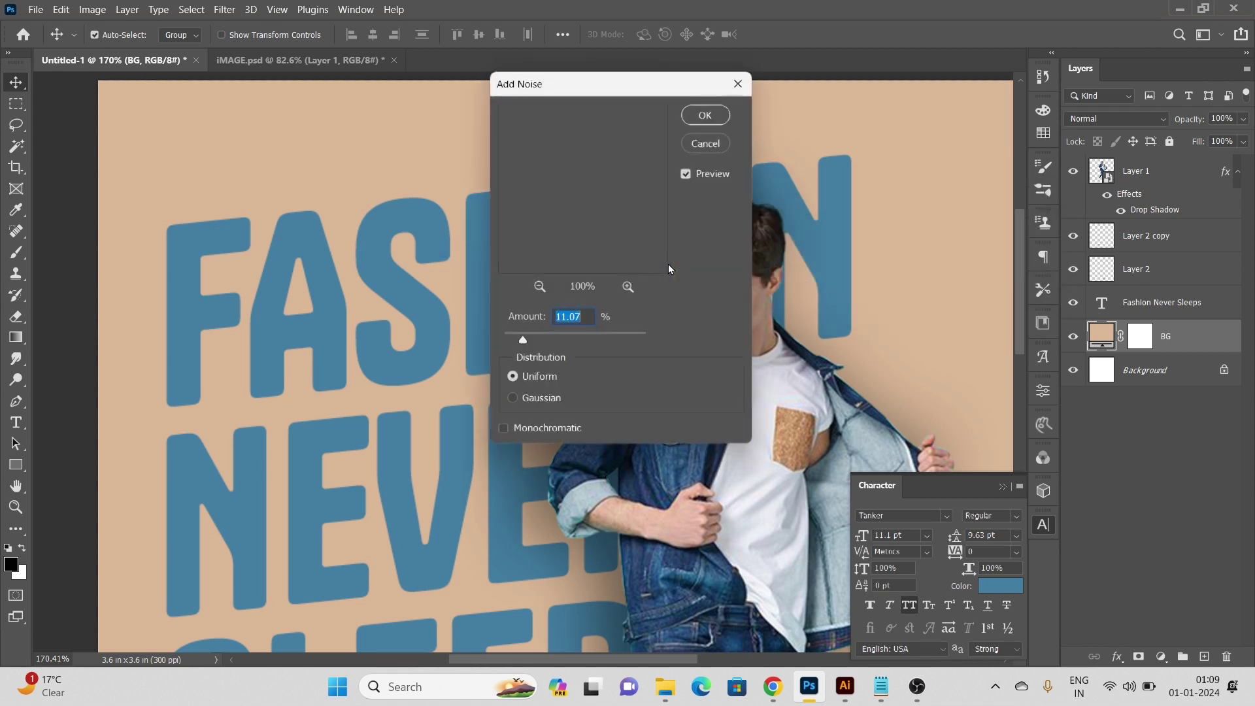
drag(525, 340, 514, 339)
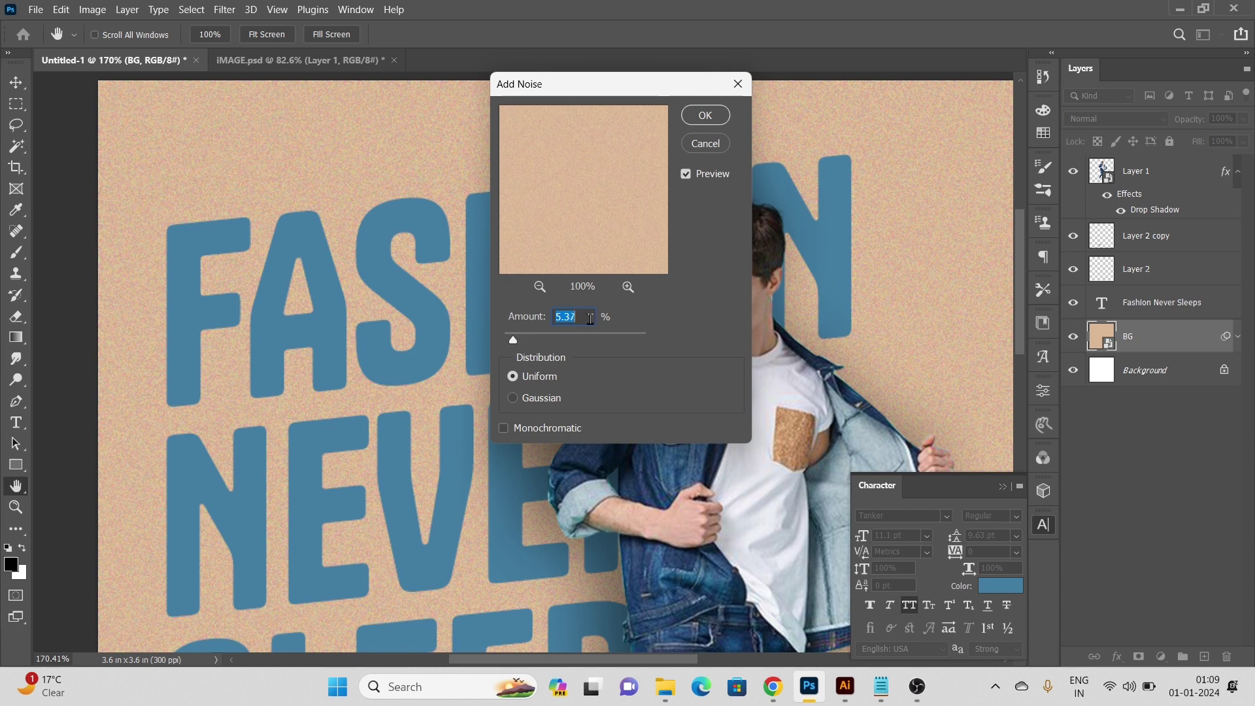
text(6)
key(Return)
key(v)
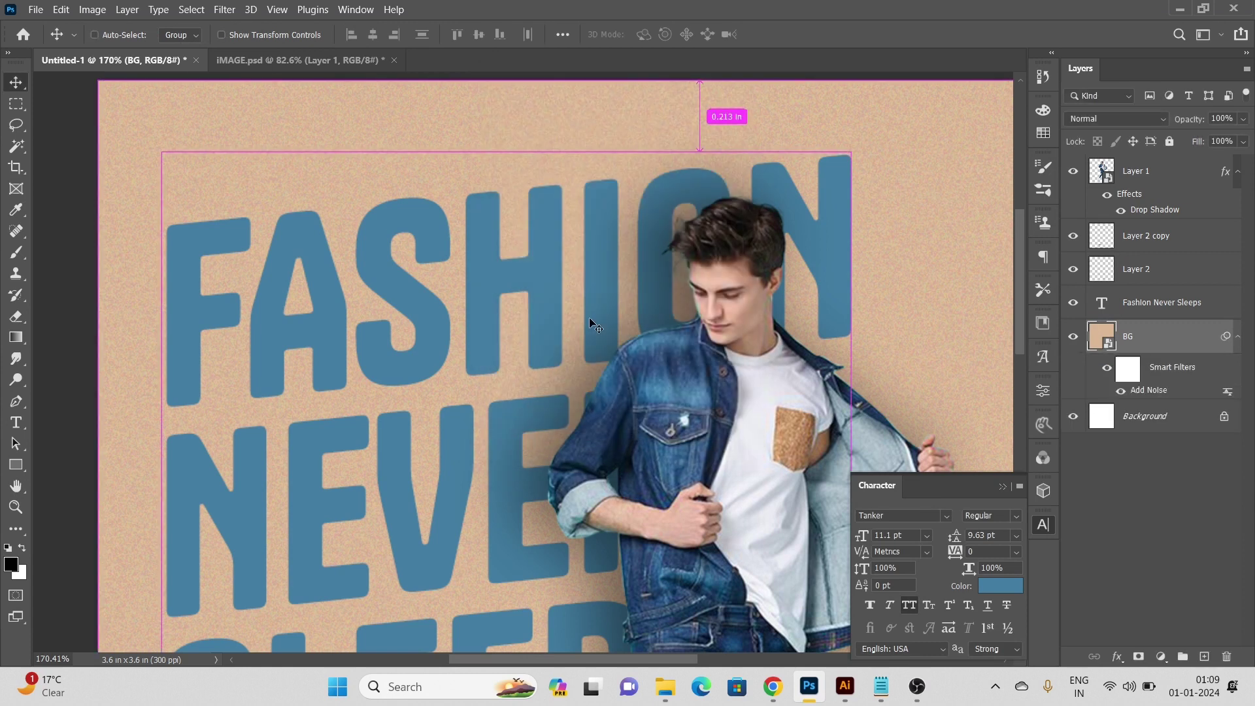
key(ctrl+0)
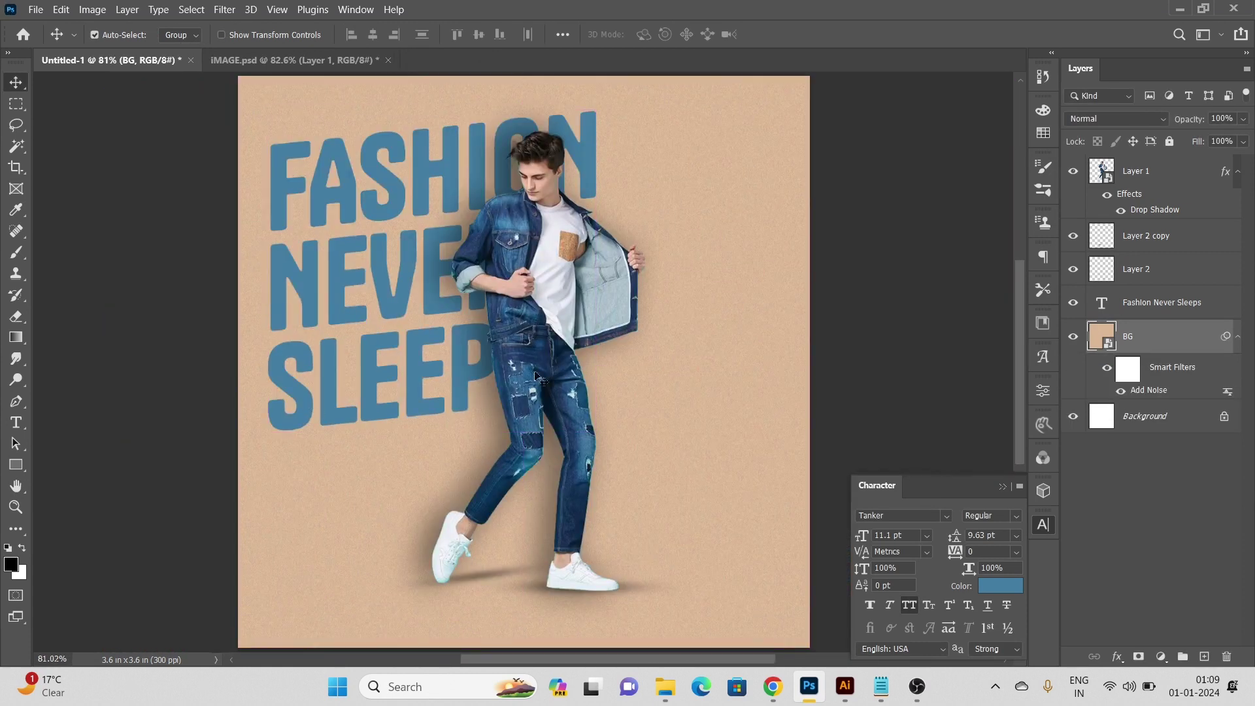
scroll(548, 350, down, 1)
drag(544, 367, 552, 375)
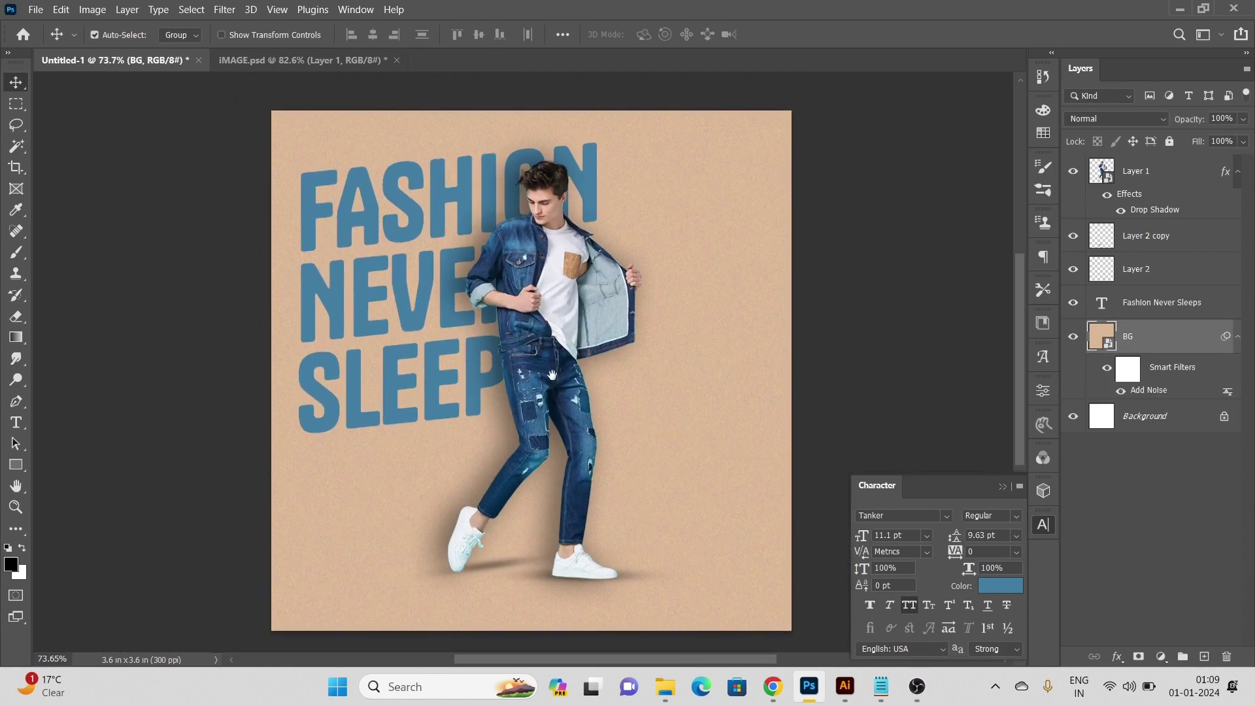
Group the man's layer with the two ground shadow layers and name the group Image.
click(542, 336)
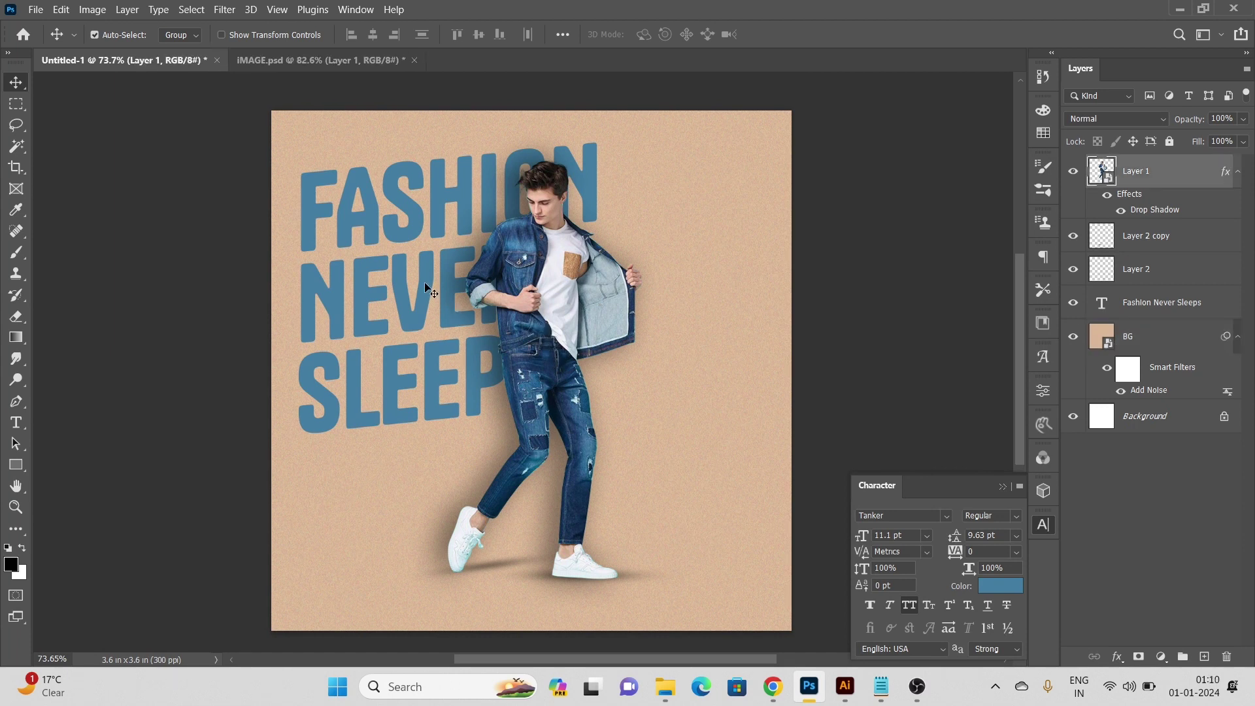
shift+click(425, 284)
click(1154, 272)
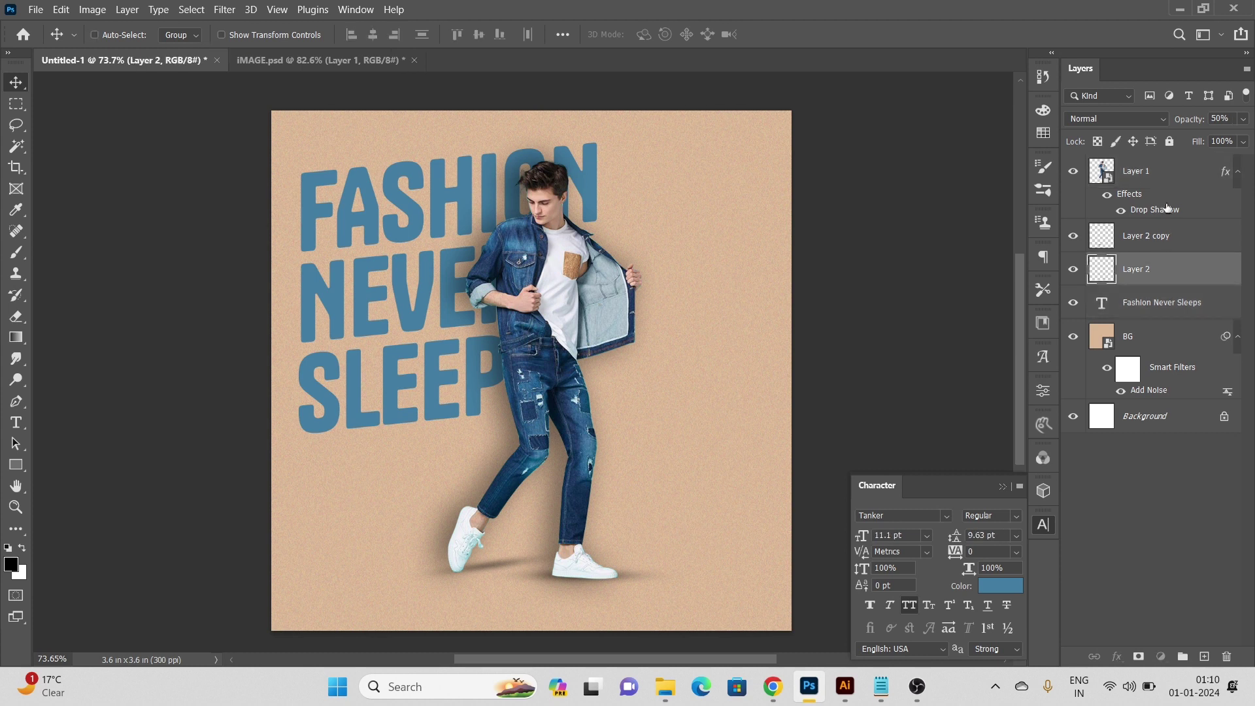
shift+click(1150, 235)
shift+click(1137, 171)
key(ctrl+g)
double_click(1136, 166)
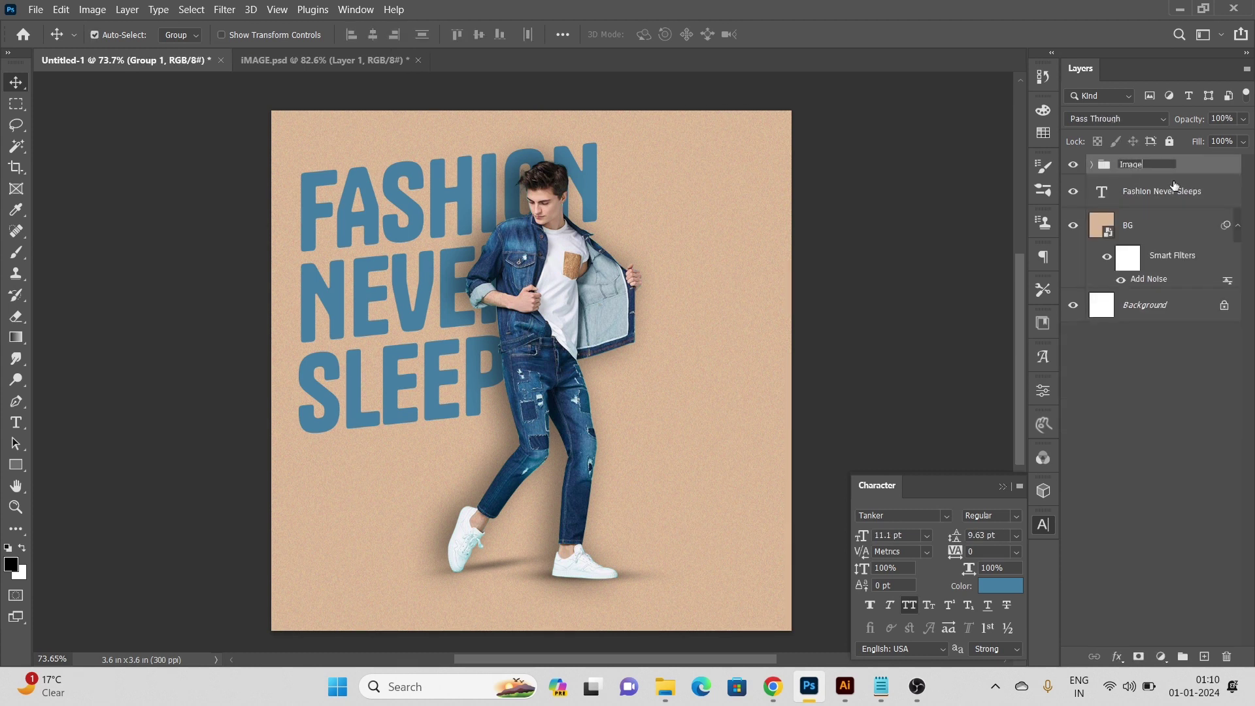
key(Return)
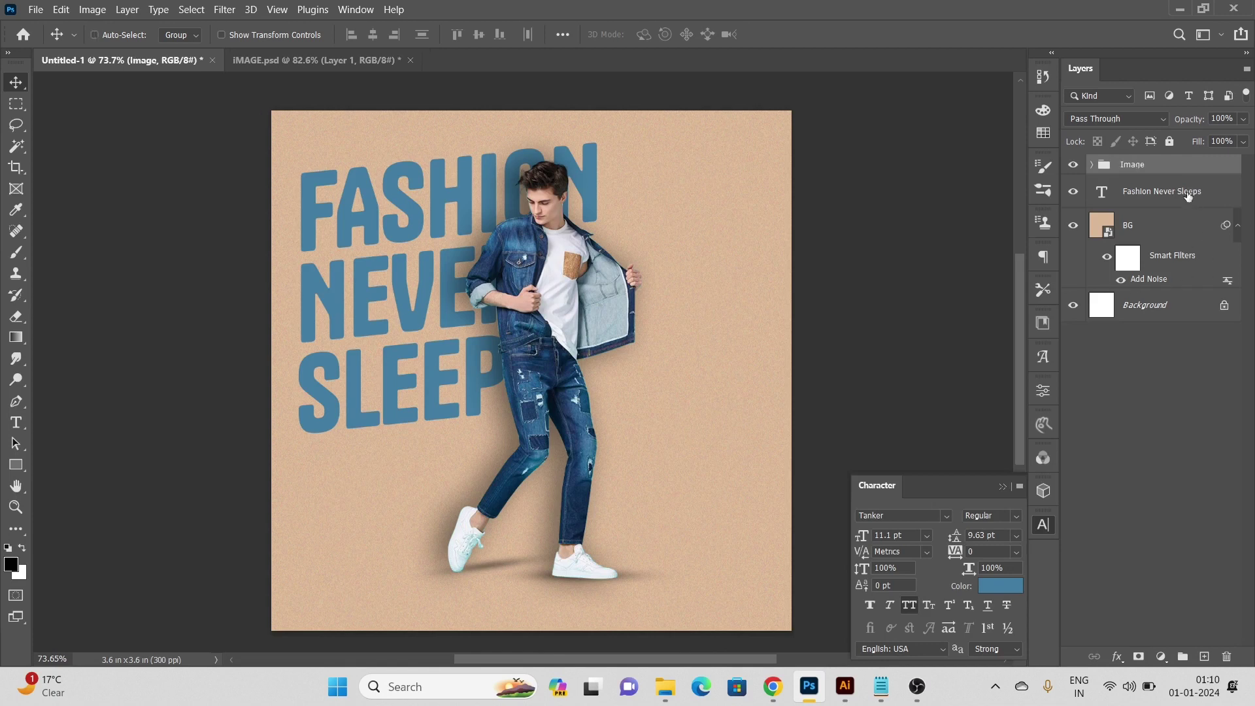
Move the Image group and the Fashion Never Sleeps headline together rightward to centre them on the poster.
ctrl+click(1188, 196)
drag(540, 346, 581, 347)
key(Left)
key(Left)
key(Left)
key(Left)
key(Left)
key(Left)
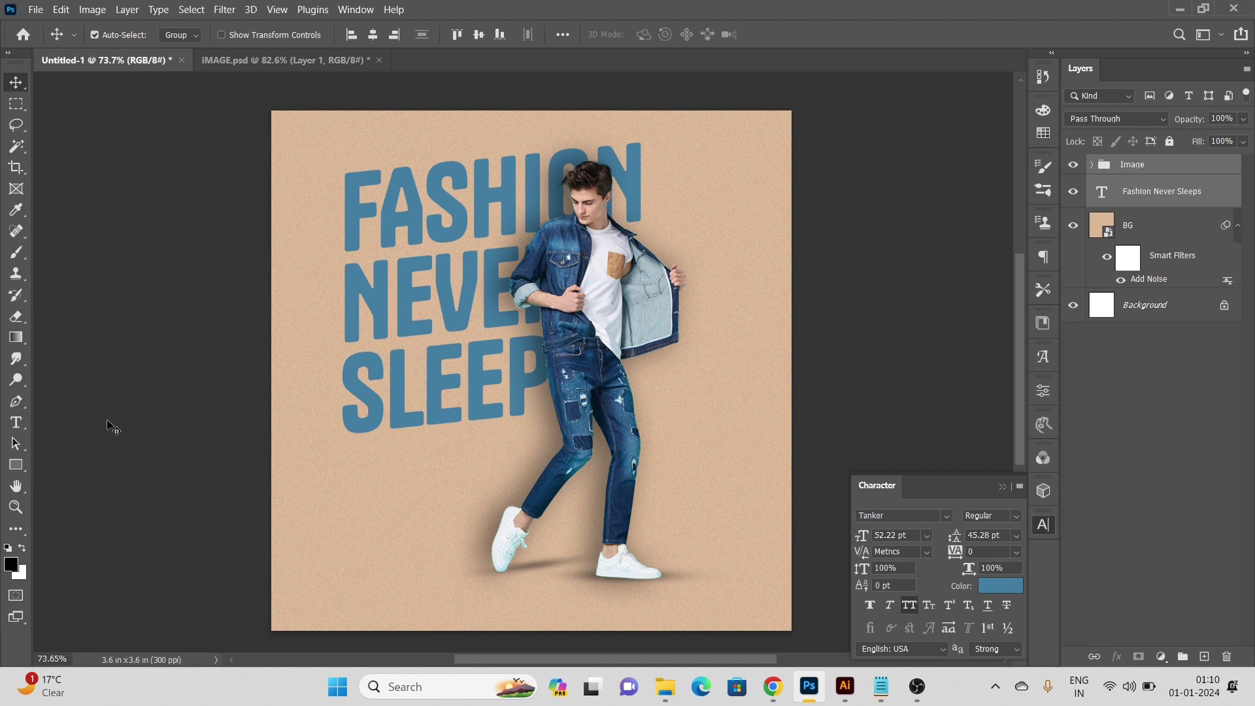
click(108, 421)
Draw a rectangle about 187 × 56 px below the headline and set its stroke width to 3 px.
click(18, 465)
scroll(342, 501, up, 5)
drag(341, 477, 487, 520)
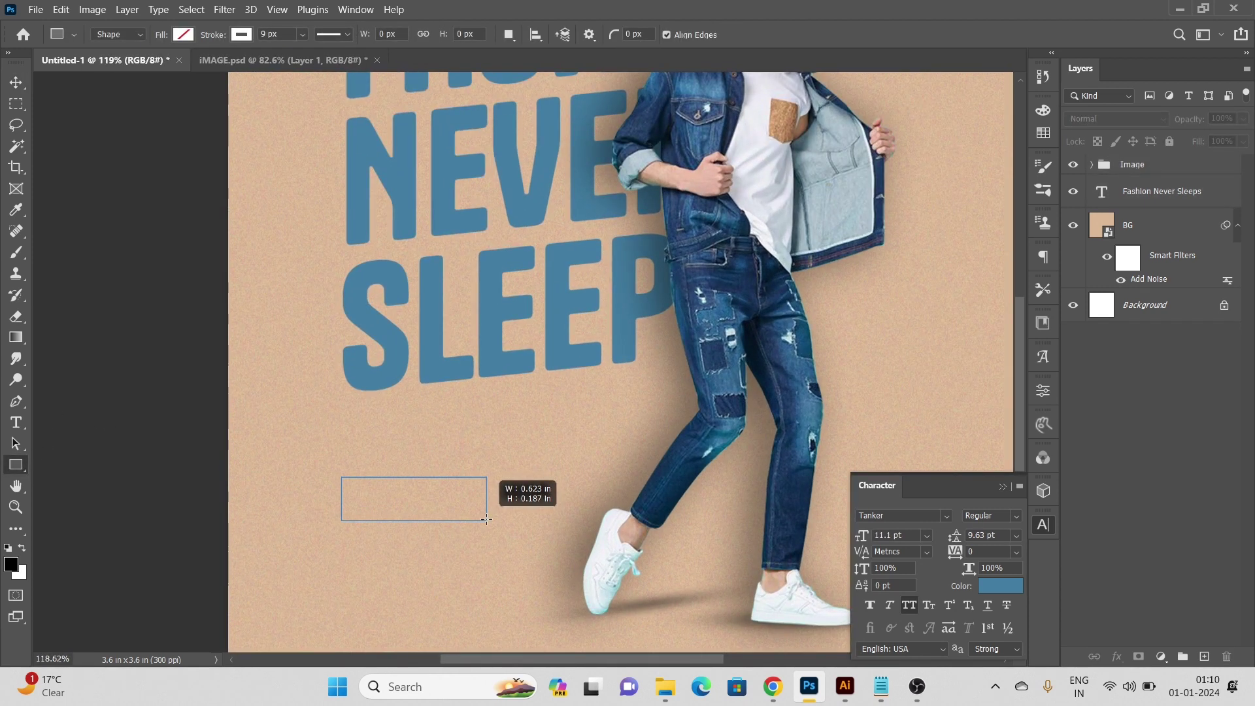
drag(487, 520, 487, 520)
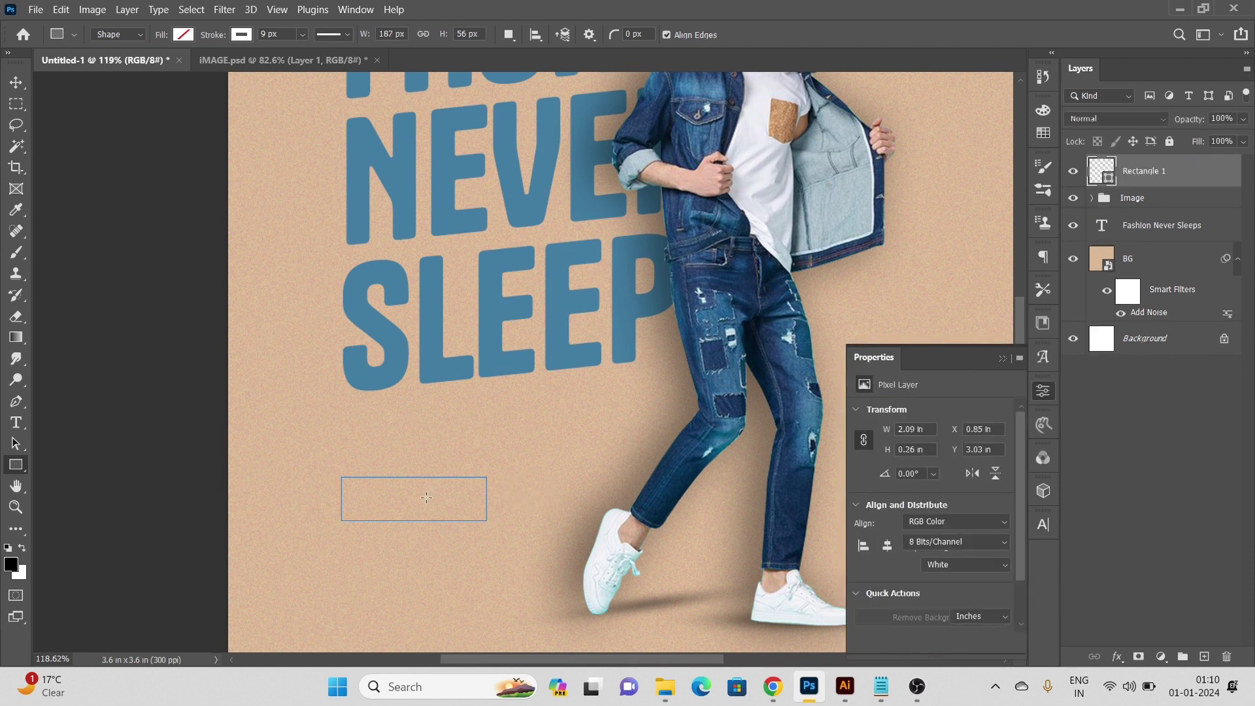
scroll(432, 499, up, 1)
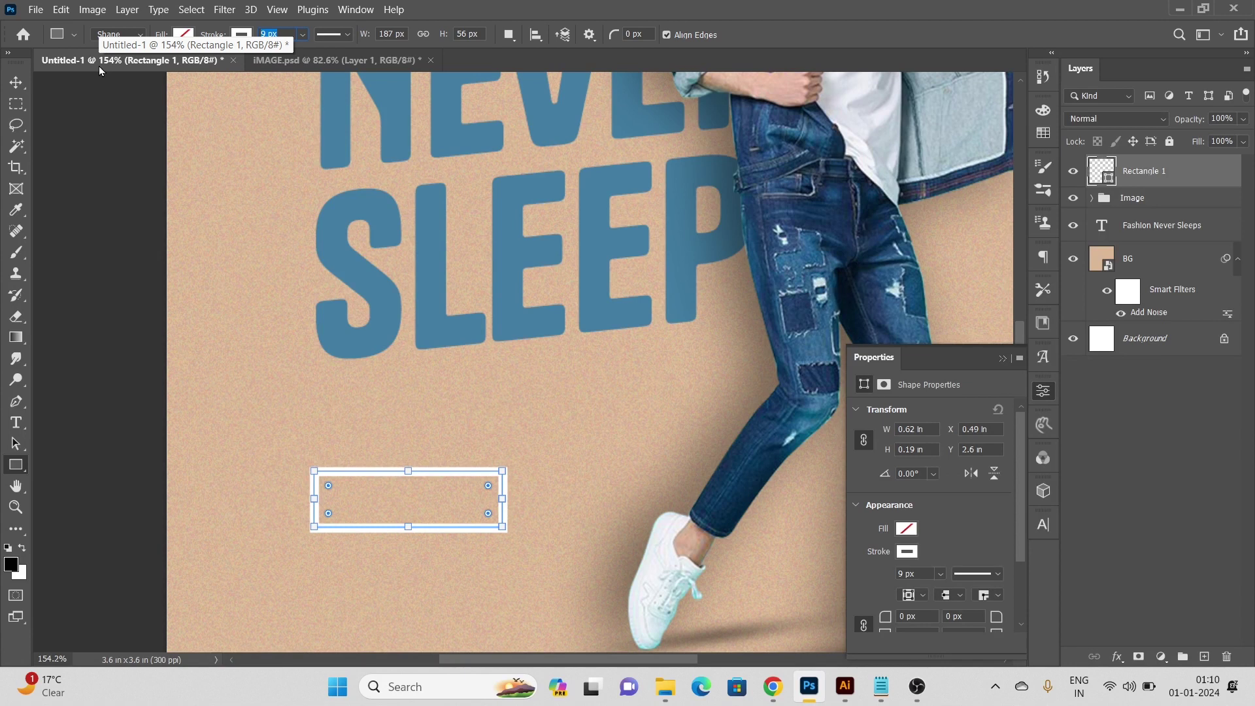
text(3)
key(Return)
scroll(555, 340, up, 1)
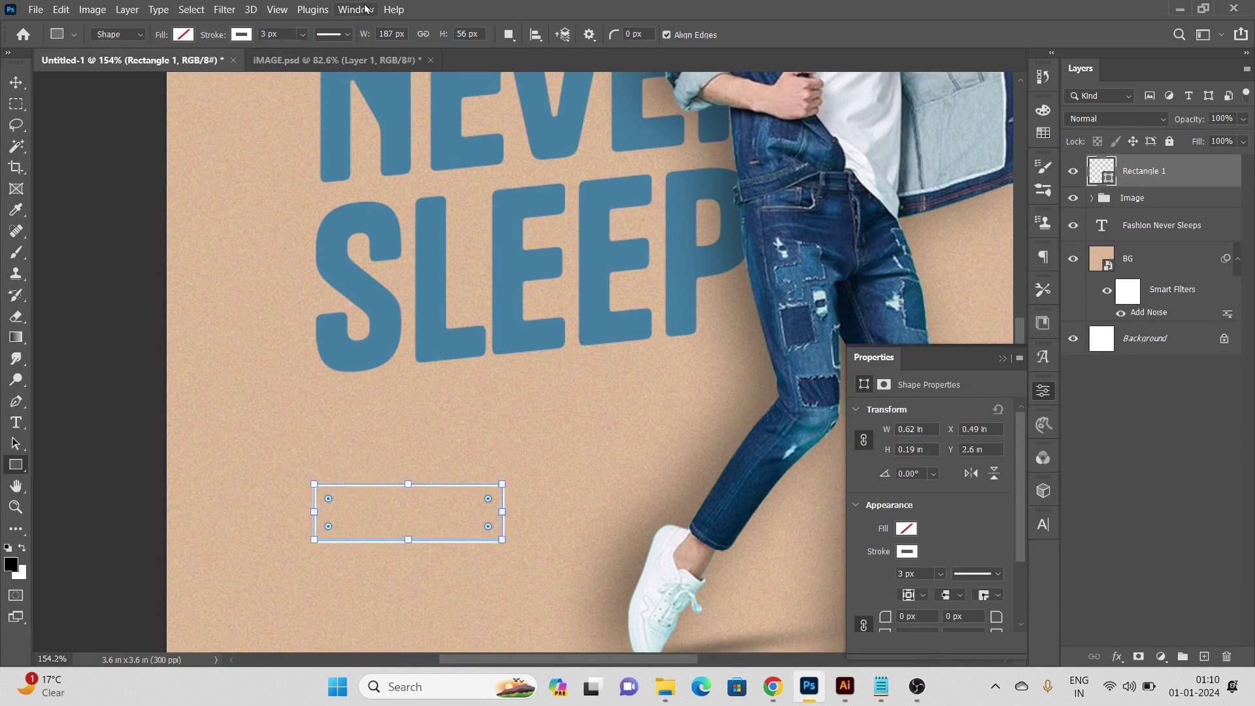
Give the rectangle a black stroke and fill it with the headline's blue.
click(243, 40)
click(186, 121)
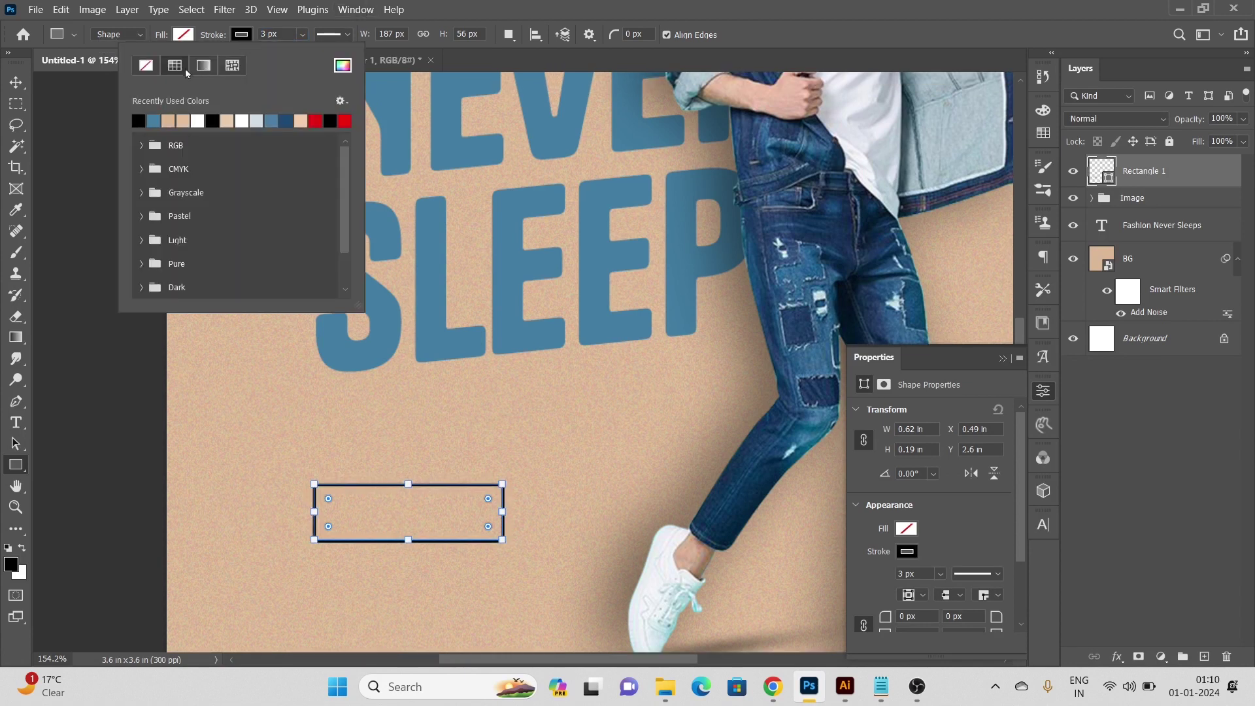
click(183, 39)
click(183, 40)
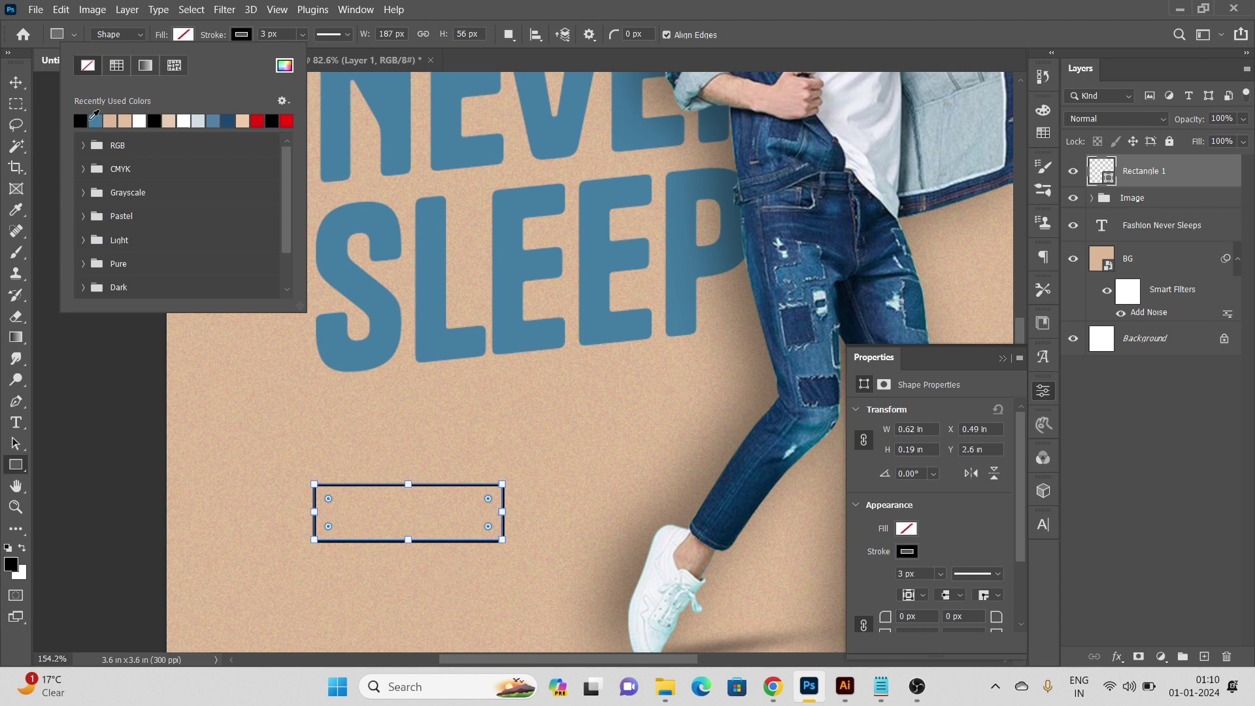
click(97, 121)
click(17, 86)
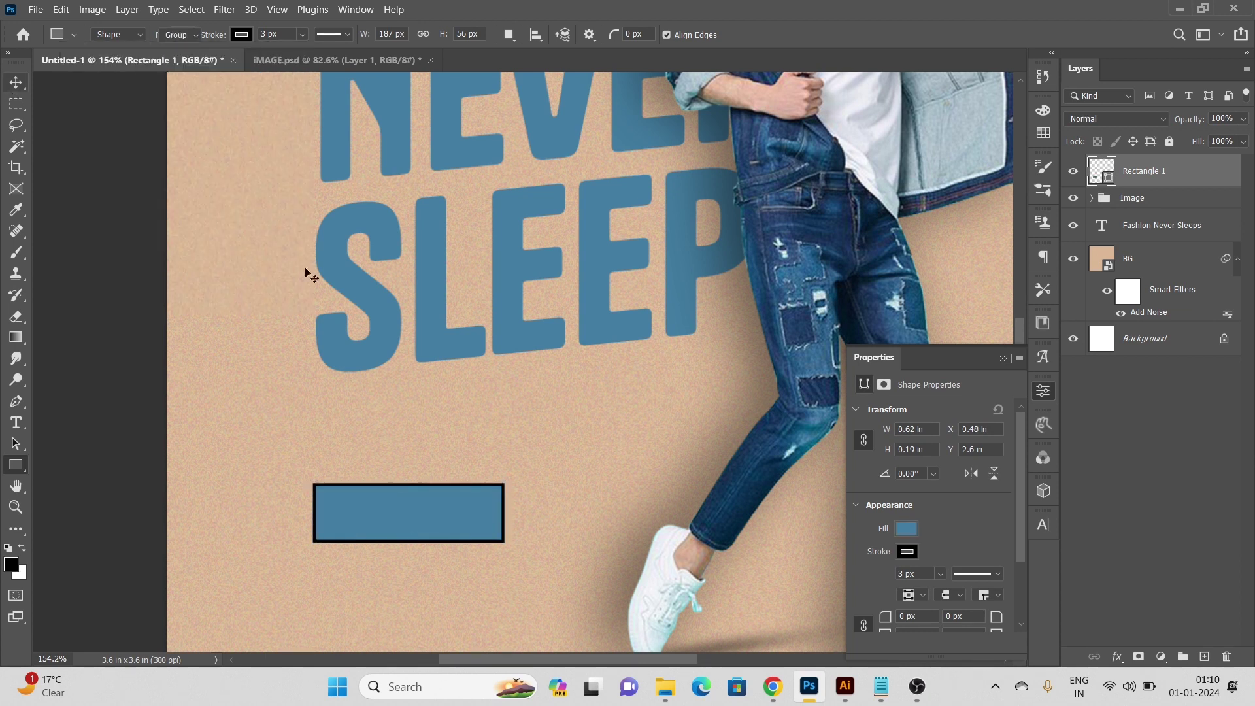
Duplicate the blue rectangle, offset the copy to its lower right and fill the copy with white.
scroll(393, 450, down, 3)
scroll(362, 441, up, 1)
drag(399, 499, 463, 491)
scroll(411, 490, up, 3)
click(906, 531)
click(925, 475)
scroll(418, 503, up, 3)
Tilt the white rectangle clockwise to about 7° and place it over the blue rectangle's lower right corner.
key(ctrl+t)
drag(590, 474, 590, 500)
drag(500, 495, 516, 486)
drag(606, 501, 605, 495)
drag(511, 496, 513, 488)
key(Return)
scroll(405, 478, down, 5)
scroll(391, 480, up, 4)
Tilt the blue rectangle counterclockwise to about -3.85° and adjust its position above the white one.
click(354, 409)
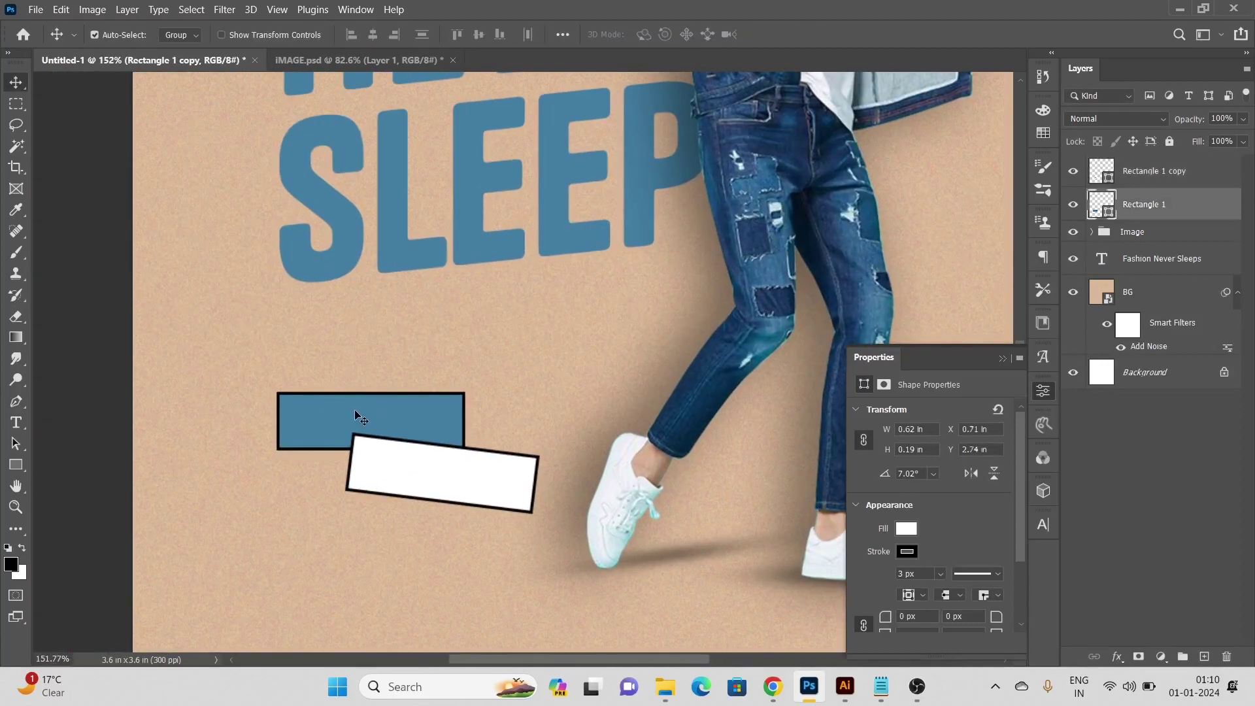
key(ctrl+t)
scroll(451, 414, up, 3)
mouse_move(522, 409)
mouse_down()
mouse_move(522, 391)
mouse_move(522, 423)
mouse_up()
scroll(414, 426, up, 3)
drag(428, 416, 423, 422)
drag(531, 414, 531, 411)
key(Return)
scroll(390, 418, down, 4)
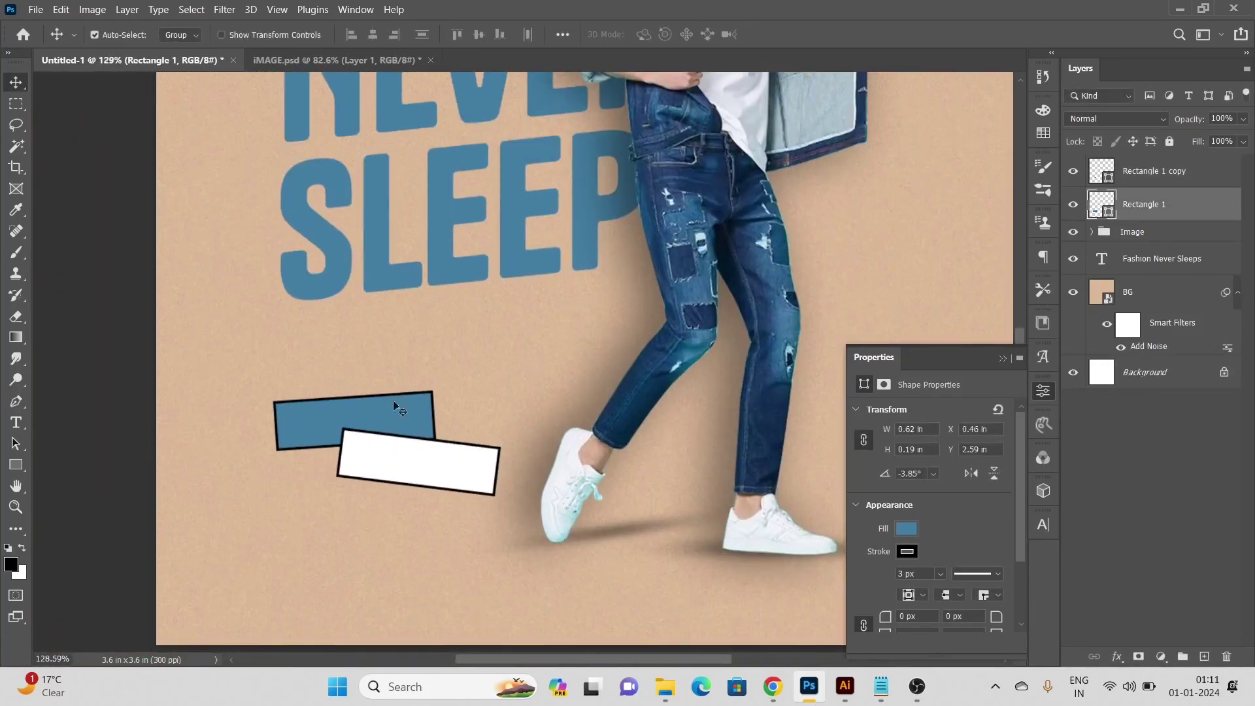
Duplicate the tilted white rectangle and place the copy below the original.
scroll(401, 406, up, 4)
drag(407, 493, 444, 634)
scroll(406, 517, down, 3)
key(ctrl+t)
key(Return)
Duplicate the tilted blue rectangle below the original and scale the copy down.
drag(354, 423, 319, 531)
key(ctrl+t)
drag(217, 588, 242, 567)
key(Return)
Scale the lower white rectangle to about 0.49 × 0.15 in and overlap it with the lower blue rectangle's right end.
drag(400, 623, 455, 544)
key(ctrl+t)
drag(604, 503, 579, 515)
key(ctrl+z)
key(ctrl+z)
scroll(494, 533, up, 2)
drag(495, 547, 461, 563)
key(Return)
scroll(457, 561, down, 3)
scroll(457, 560, up, 3)
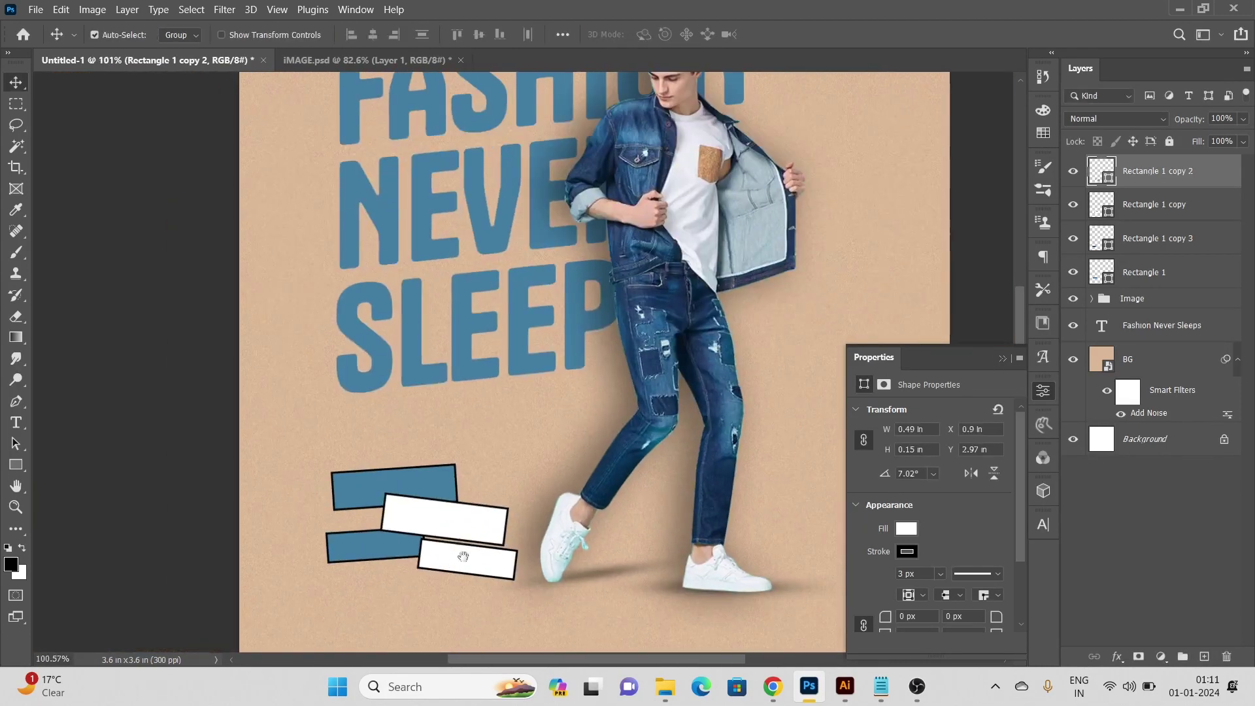
scroll(475, 521, up, 2)
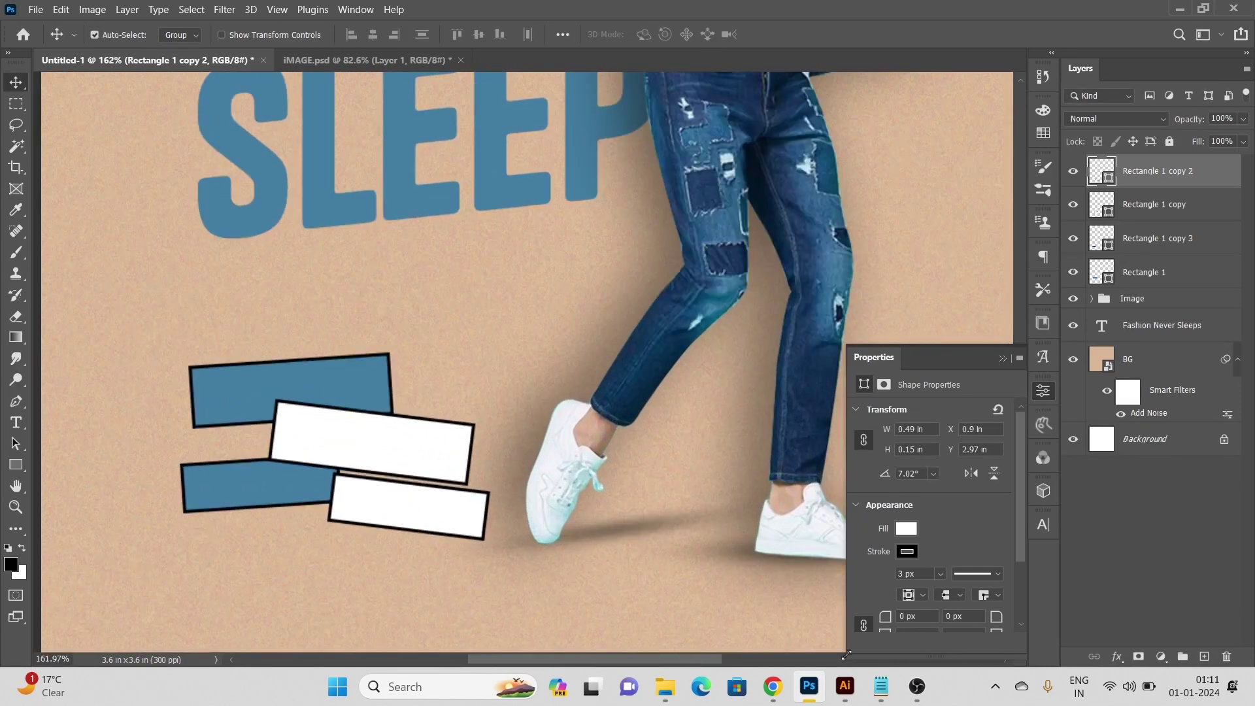
Switch to the Notepad text and copy the word "She's" from the second line.
click(881, 687)
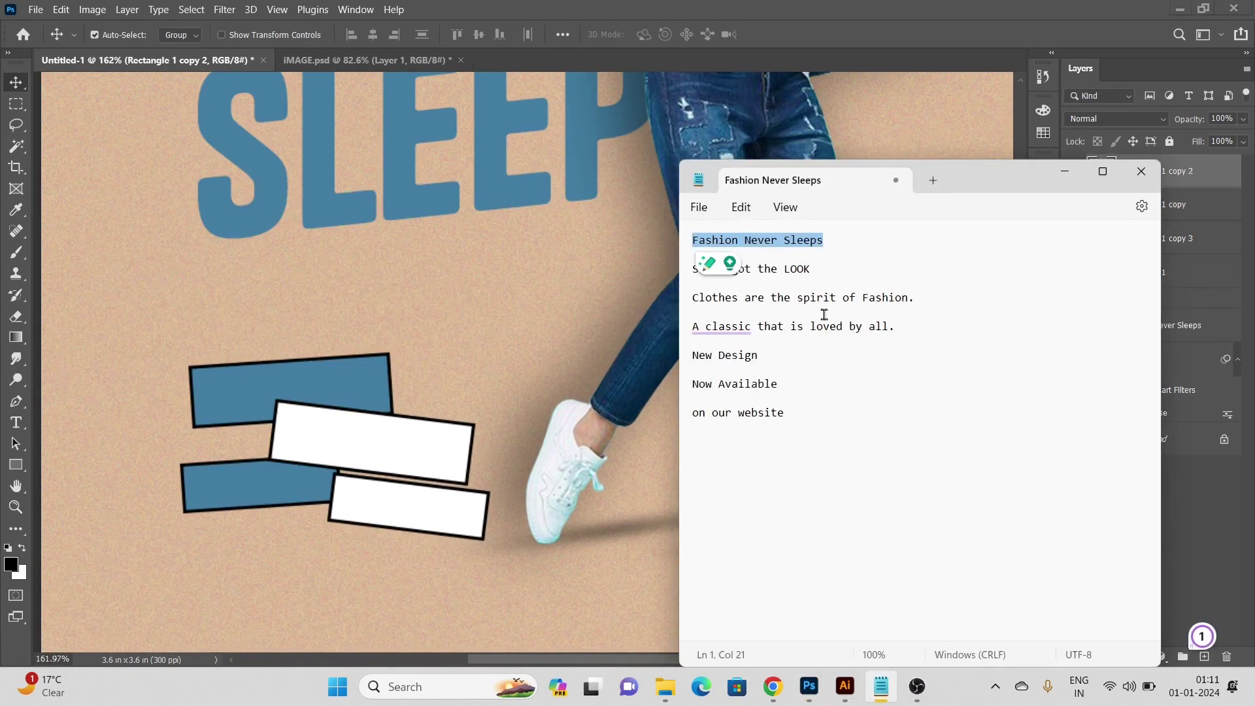
click(813, 269)
drag(812, 268, 677, 275)
click(711, 261)
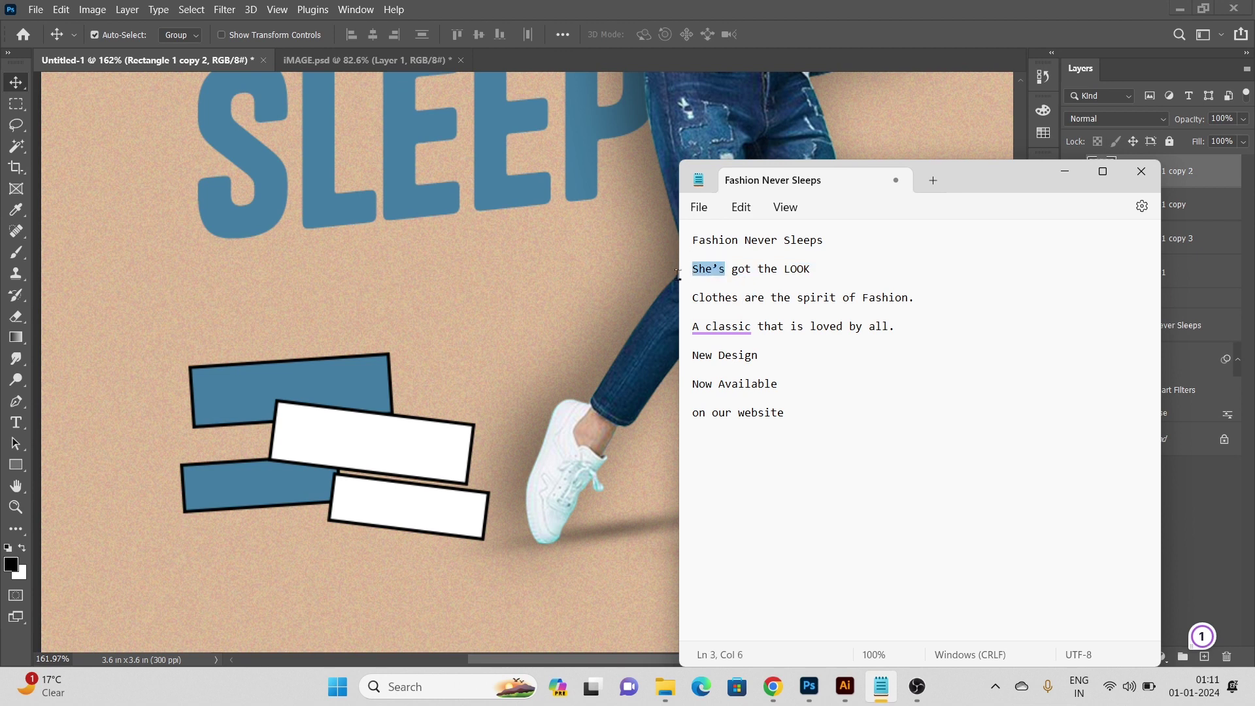
Return to the Photoshop poster and add a text line reading "SHE'S" near the upper blue rectangle.
click(326, 351)
click(15, 422)
click(85, 424)
click(123, 370)
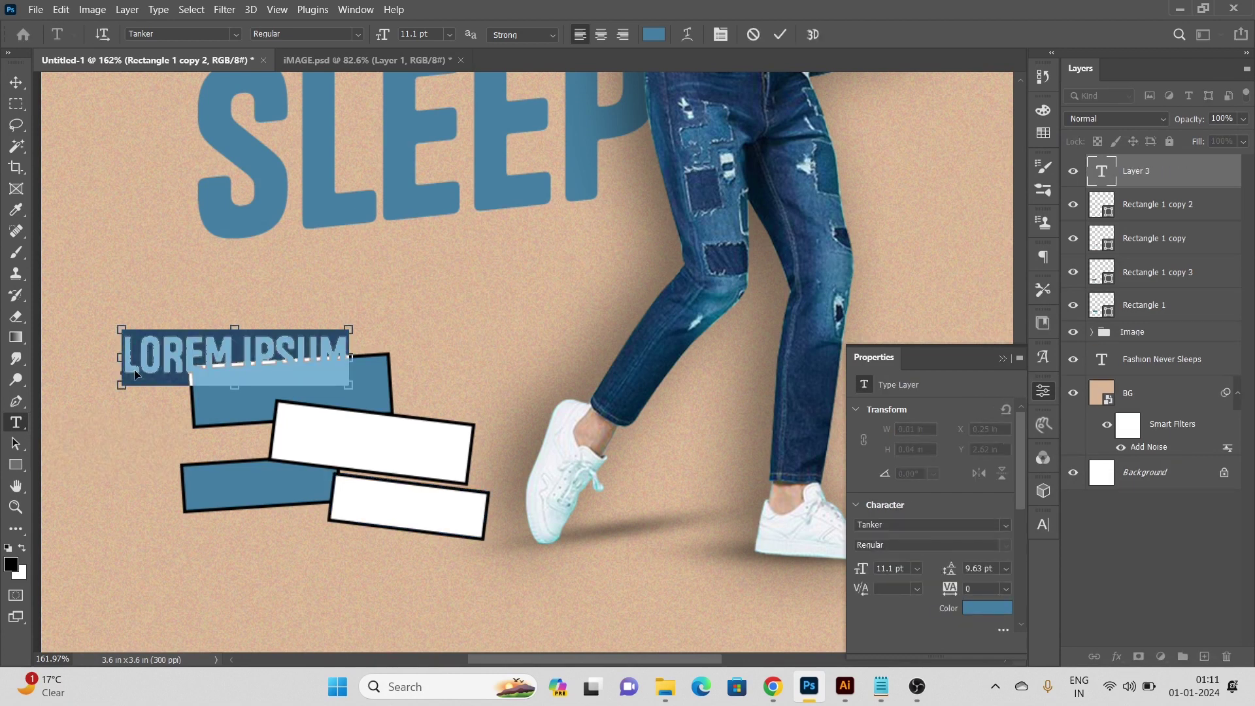
text(SHE’S)
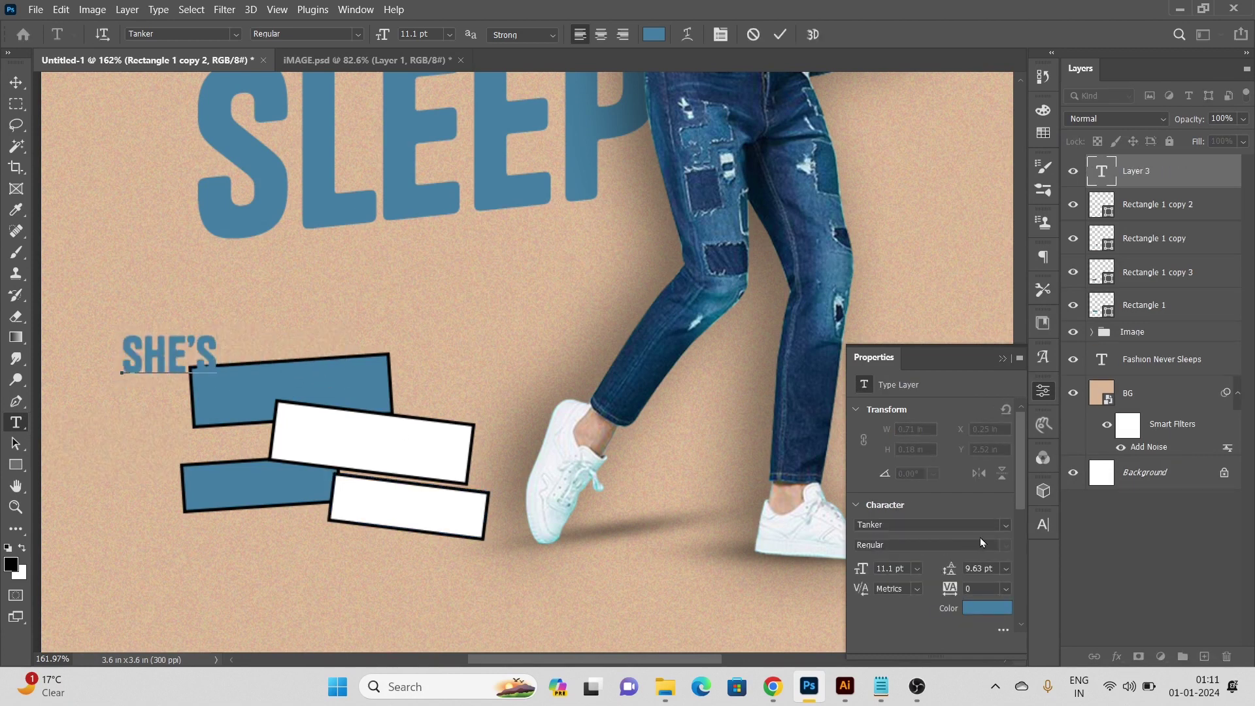
Set the SHE'S text to the Repro font and colour it black (000000).
click(1004, 526)
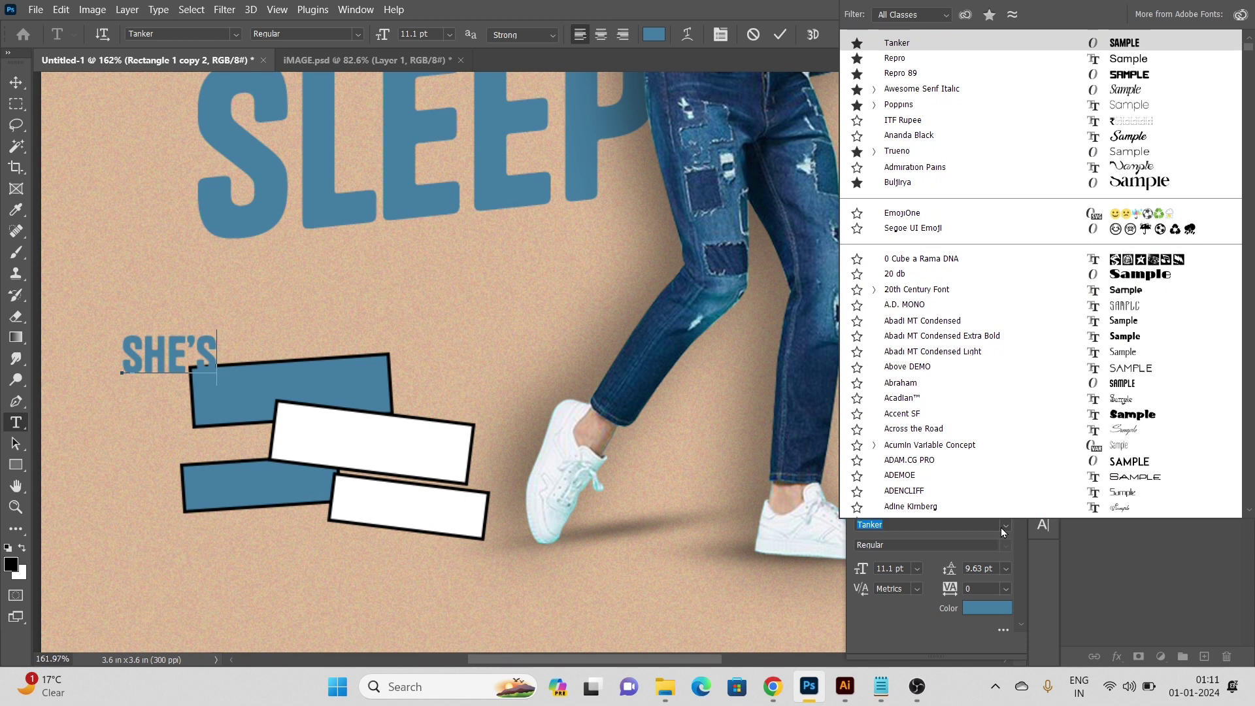
click(898, 64)
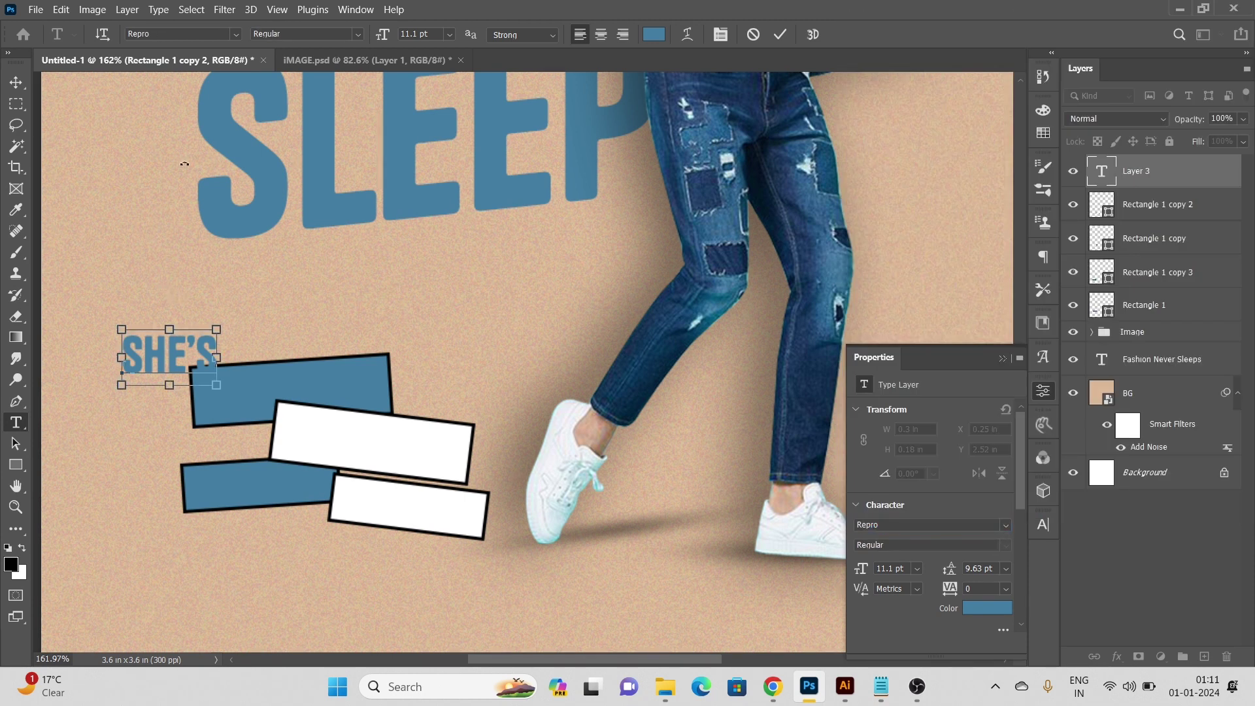
key(ctrl+a)
click(1006, 527)
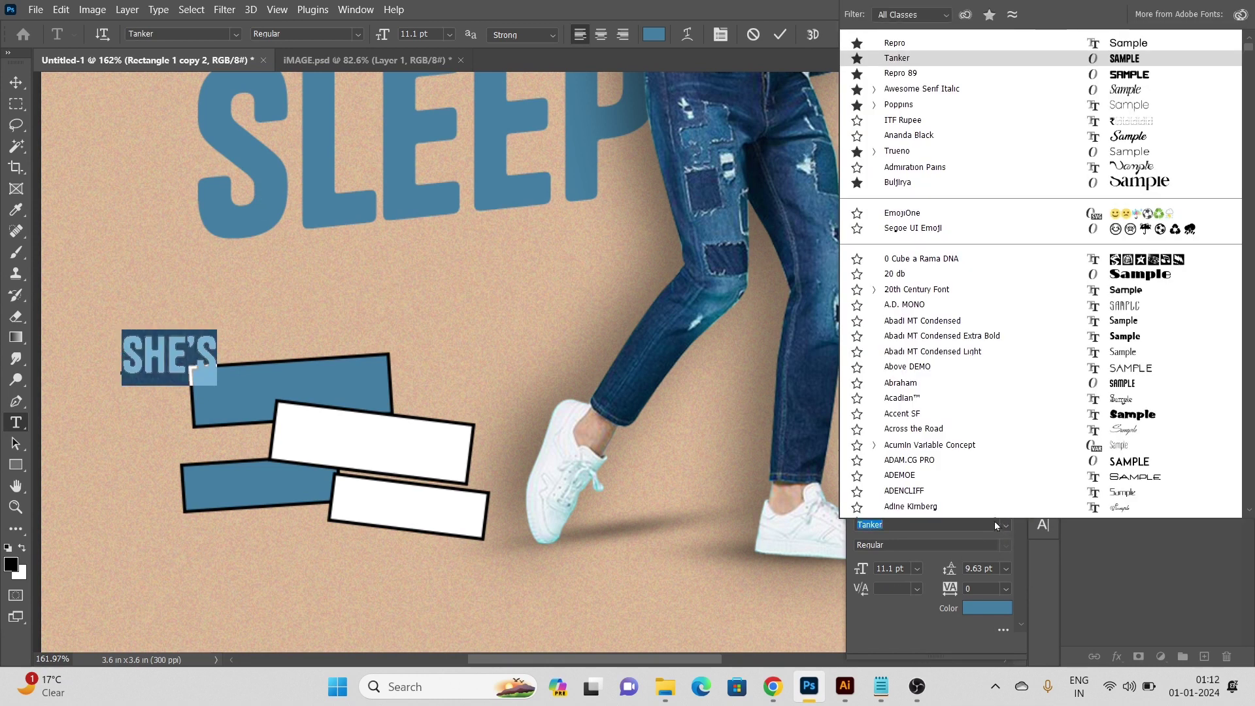
click(915, 43)
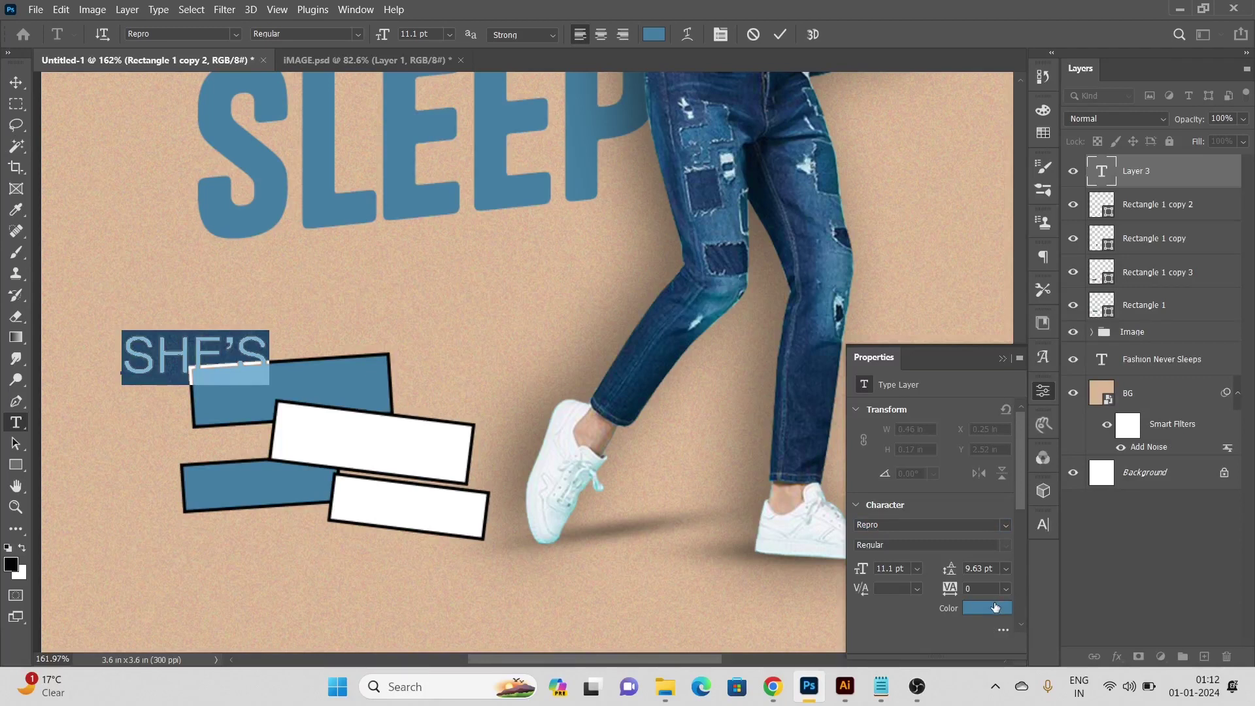
click(995, 607)
text(000000)
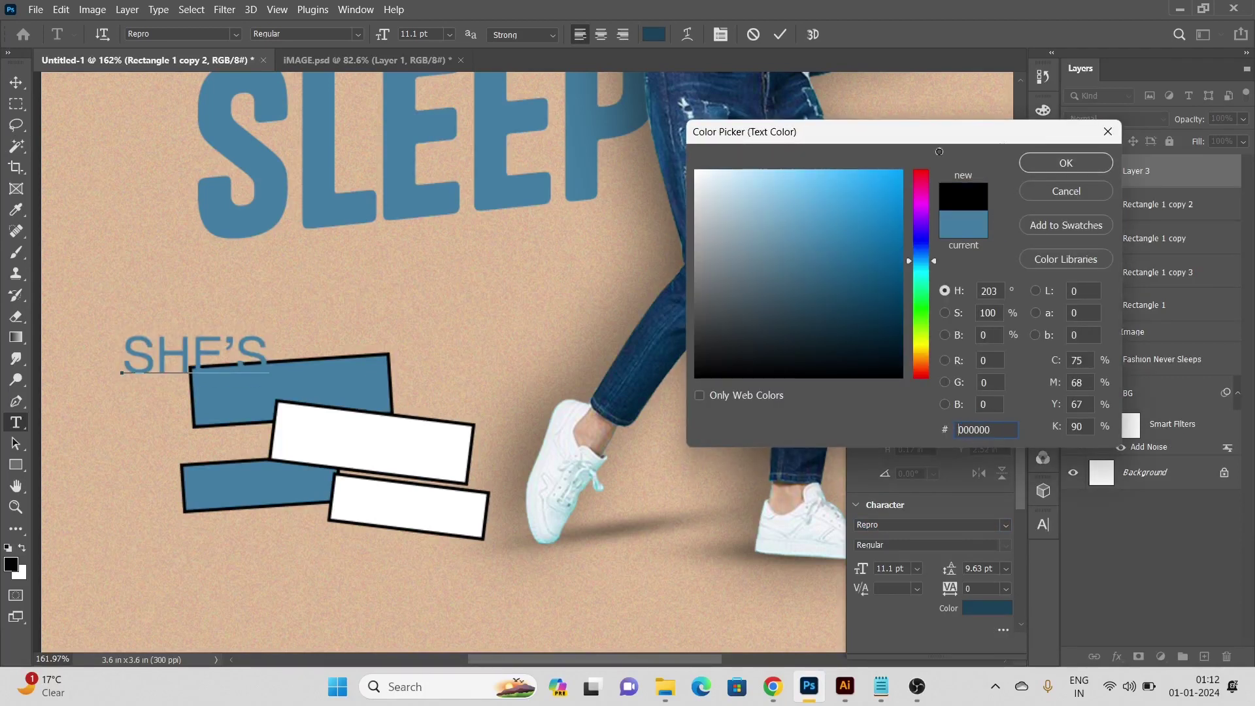
click(1062, 167)
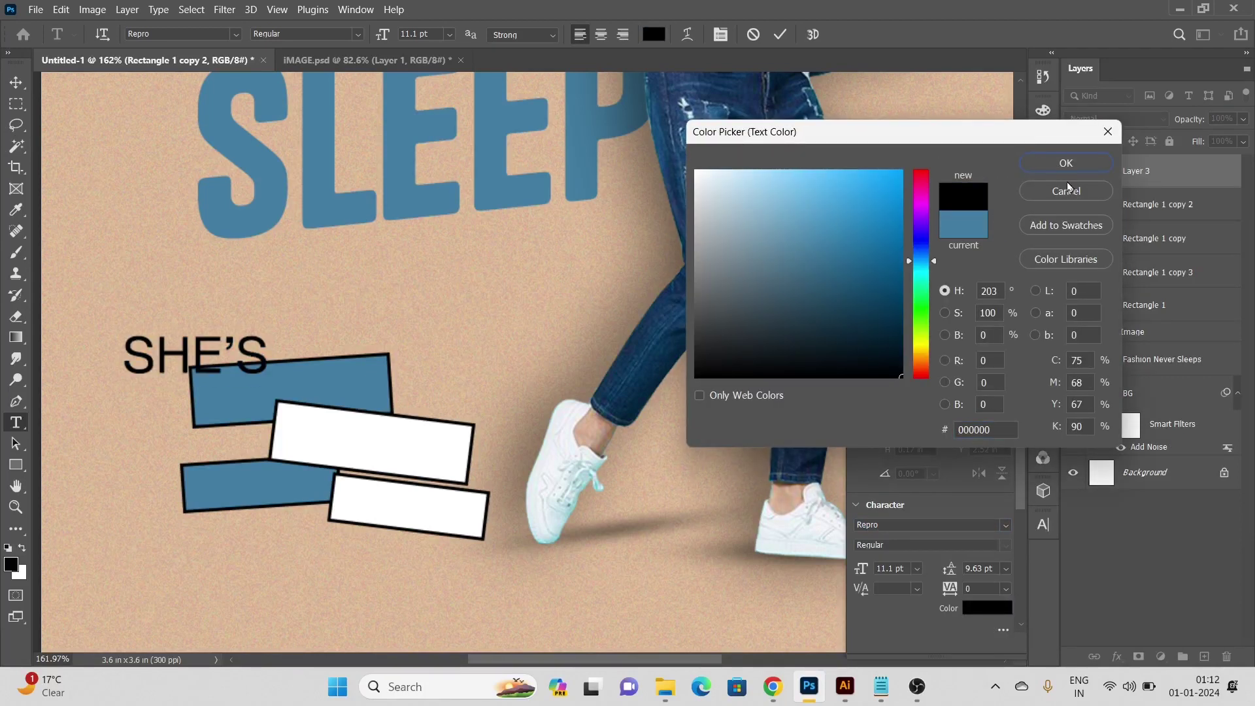
click(1066, 163)
Place the SHE'S text on the upper blue rectangle.
click(14, 87)
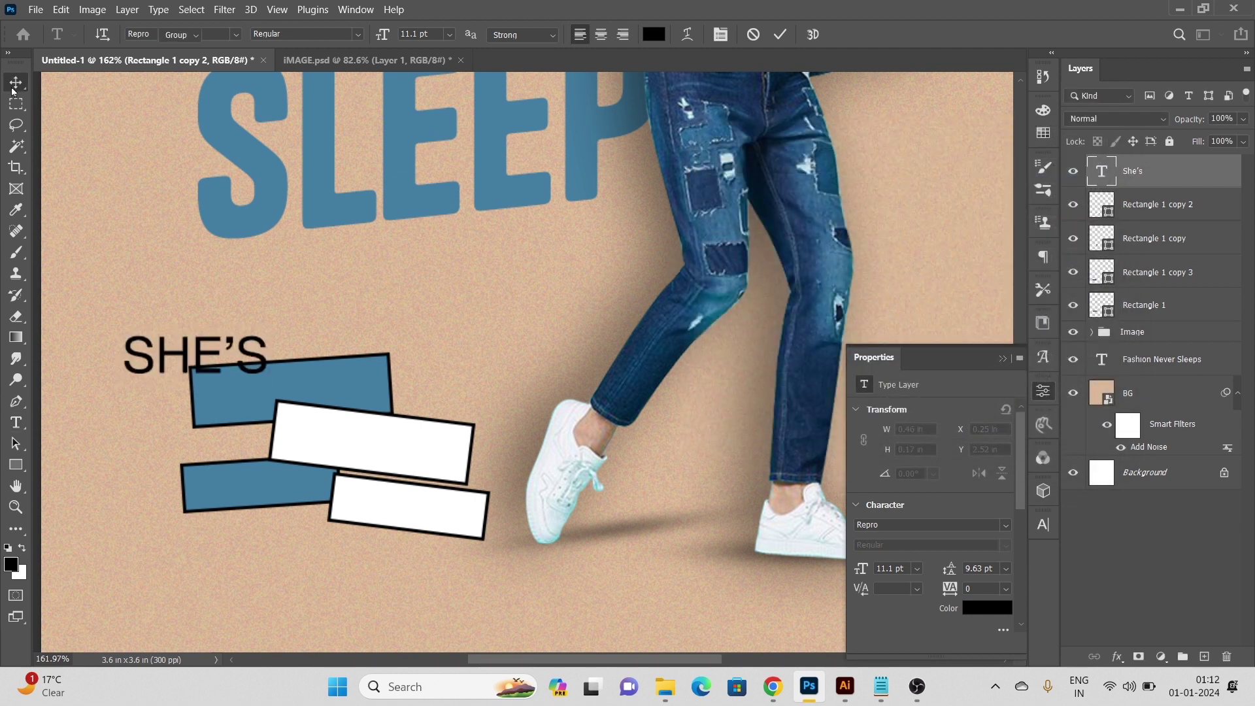
scroll(185, 281, up, 2)
drag(209, 385, 360, 445)
drag(526, 550, 456, 390)
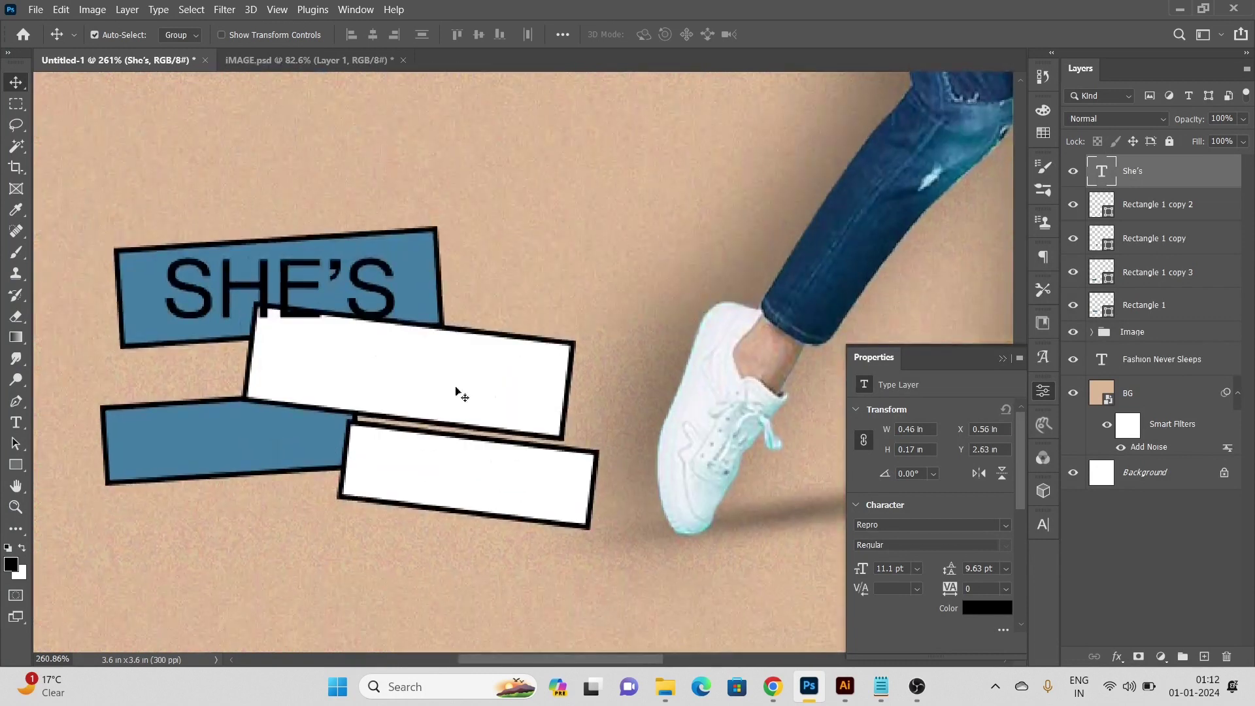
Move the two white rectangles and the lower blue one down together, clear of the SHE'S label.
click(403, 397)
shift+click(295, 432)
shift+click(431, 462)
drag(437, 464, 442, 584)
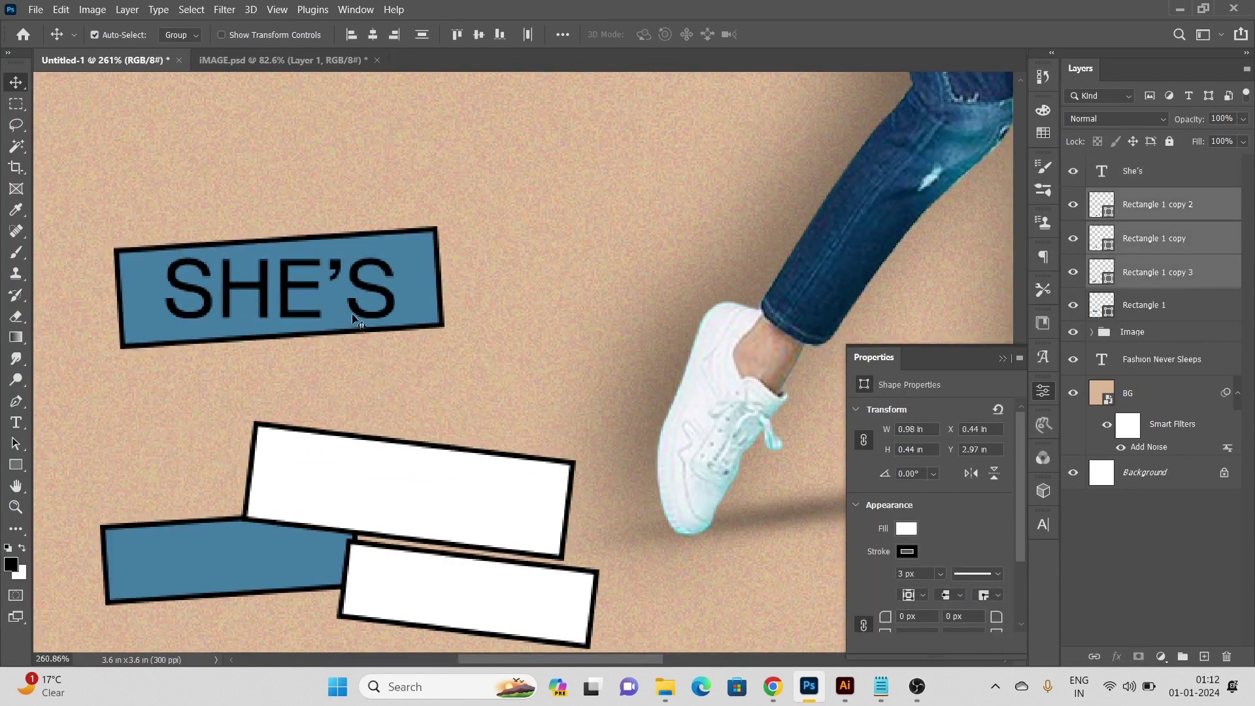
Rotate the SHE'S text to about -3.17° so it follows the tilt of its blue rectangle.
click(354, 320)
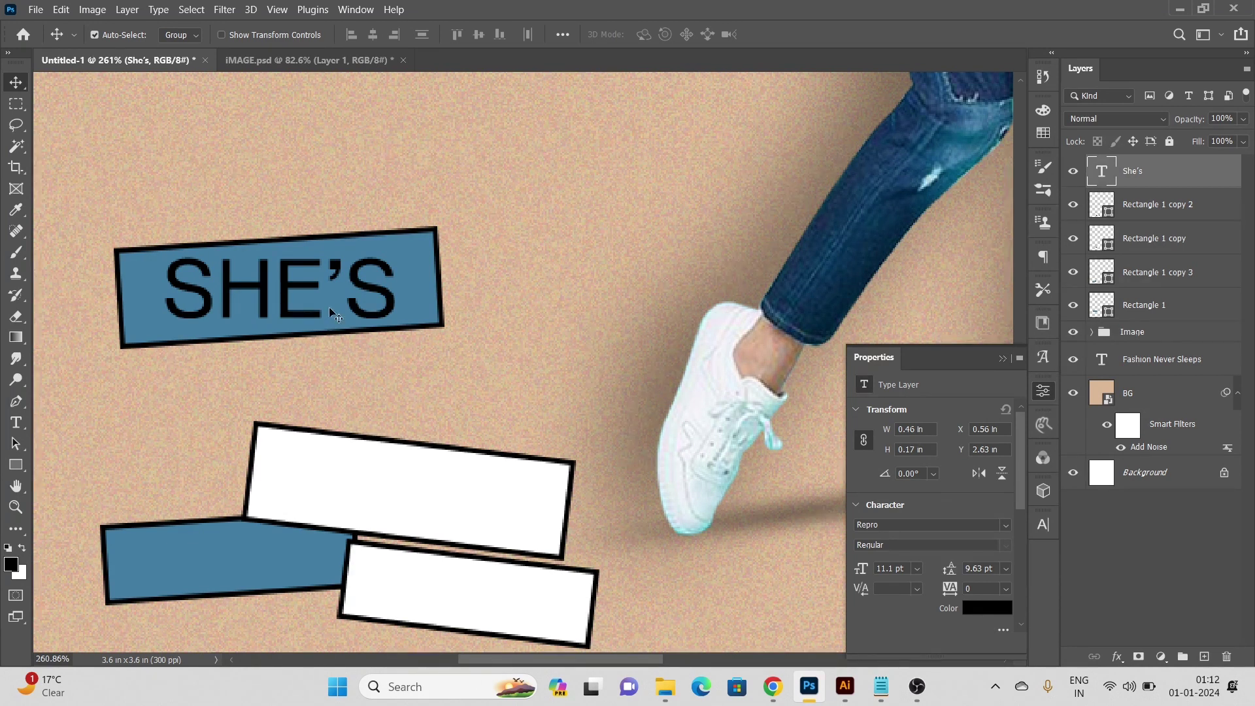
scroll(328, 307, up, 2)
right_click(425, 338)
click(438, 339)
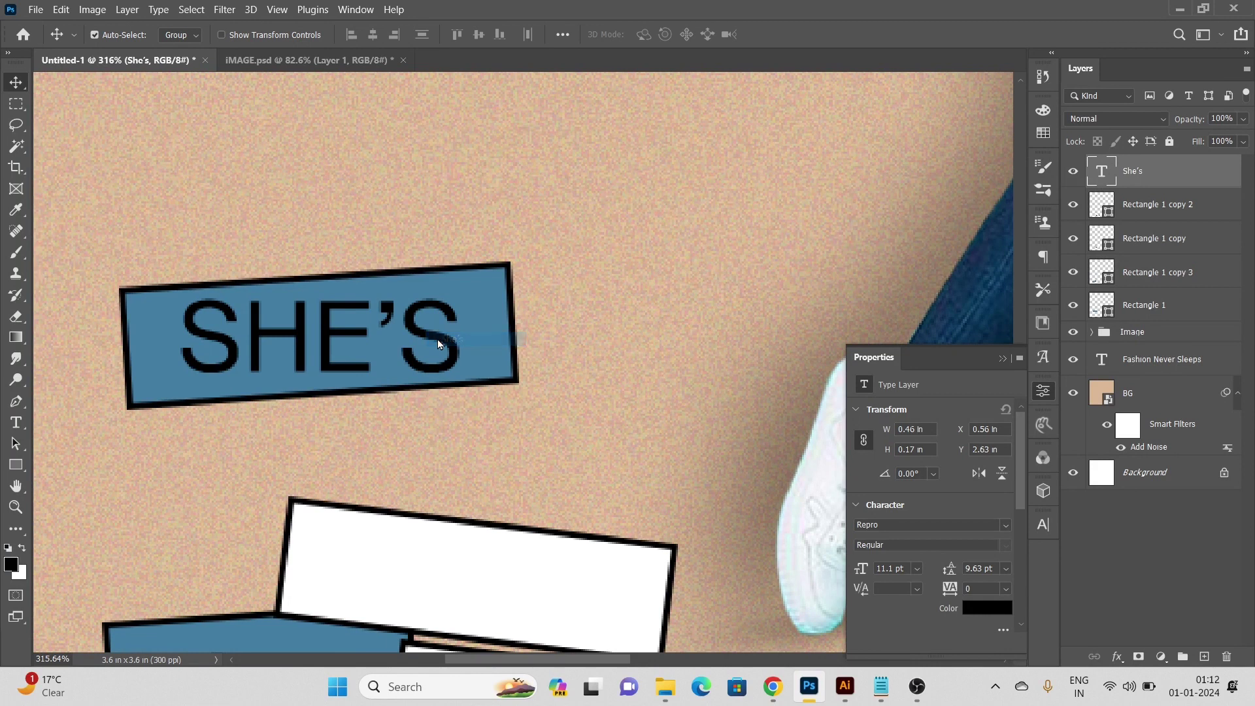
key(ctrl+t)
scroll(457, 353, up, 1)
drag(500, 362, 520, 328)
key(Return)
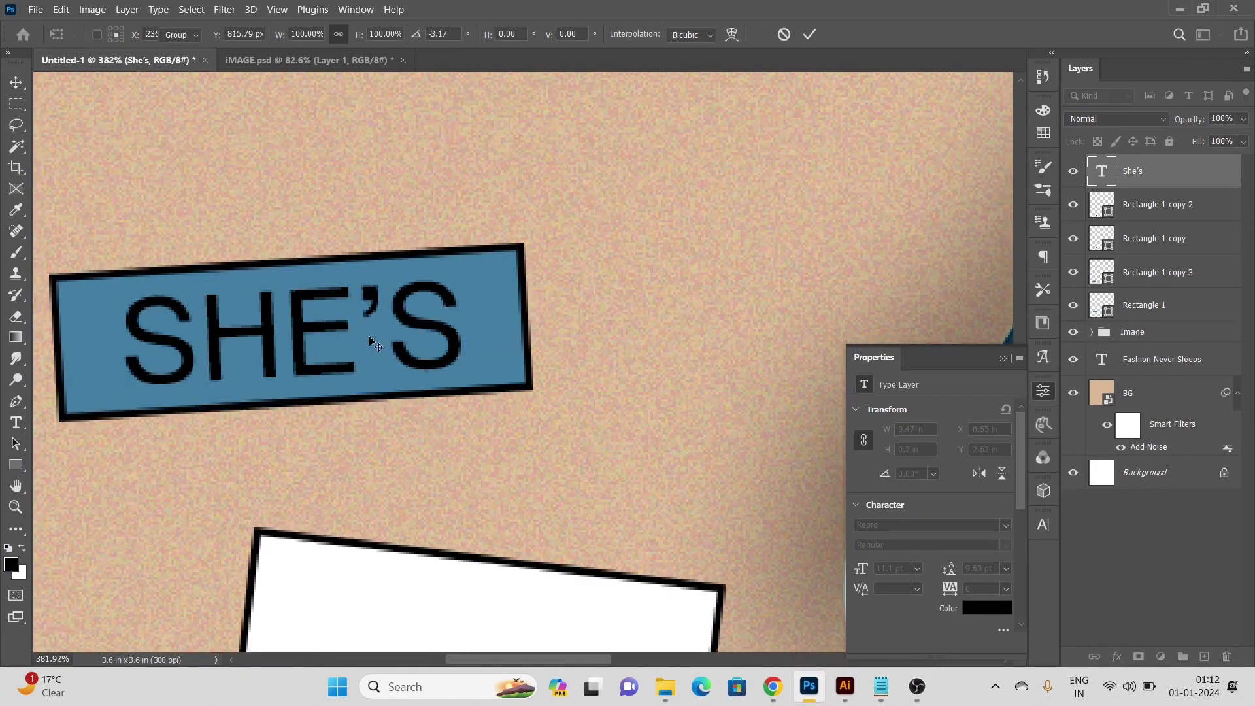
Lighten the fill of the rectangle behind SHE'S to the blue 5e98bc.
scroll(371, 337, down, 4)
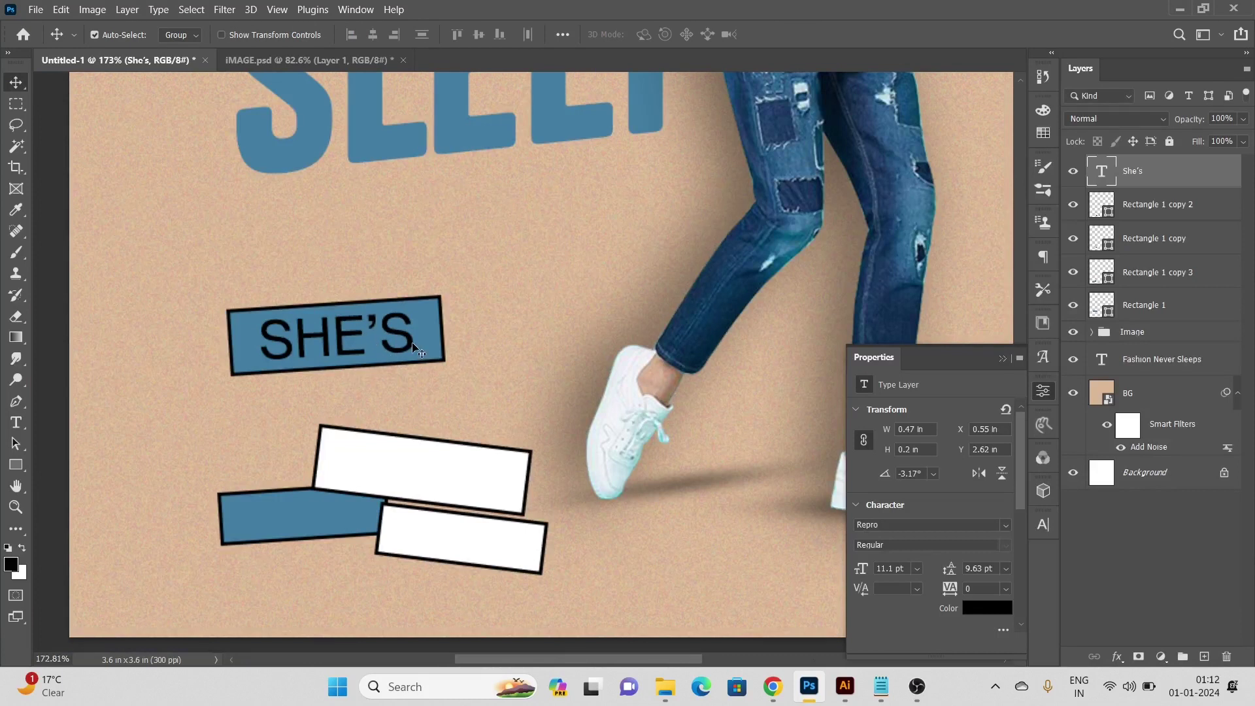
scroll(414, 343, down, 3)
scroll(356, 330, up, 3)
click(474, 340)
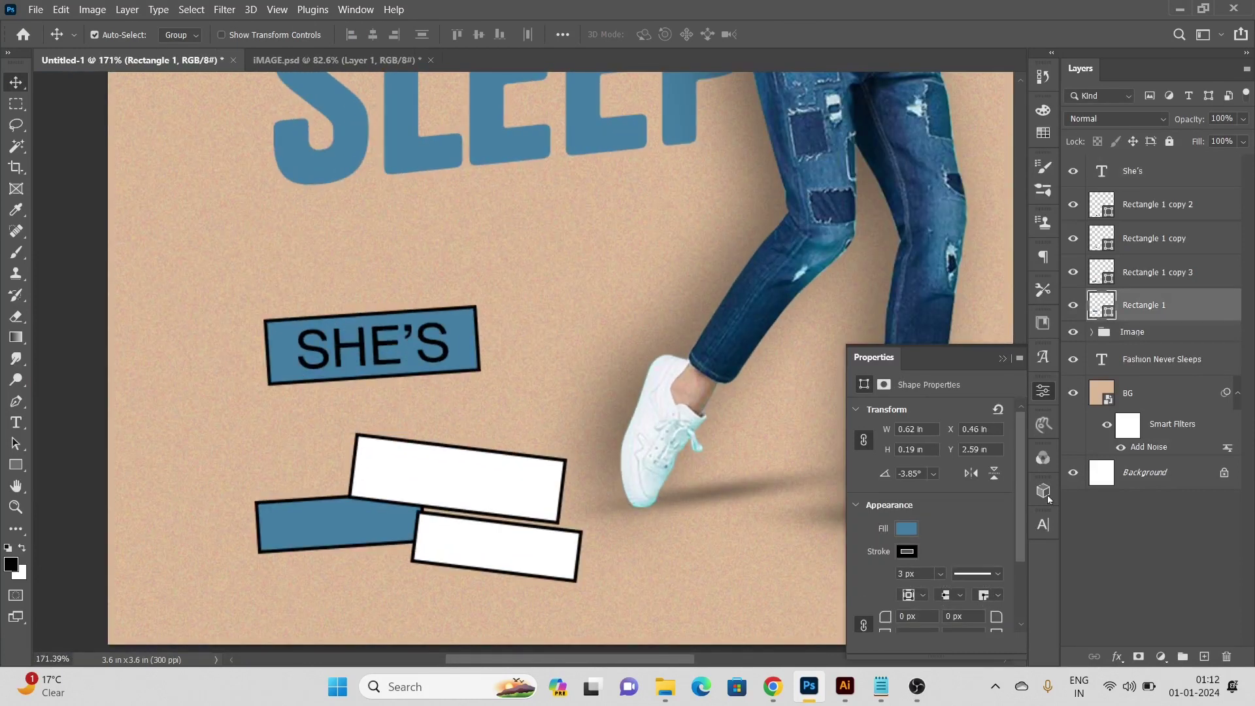
click(908, 529)
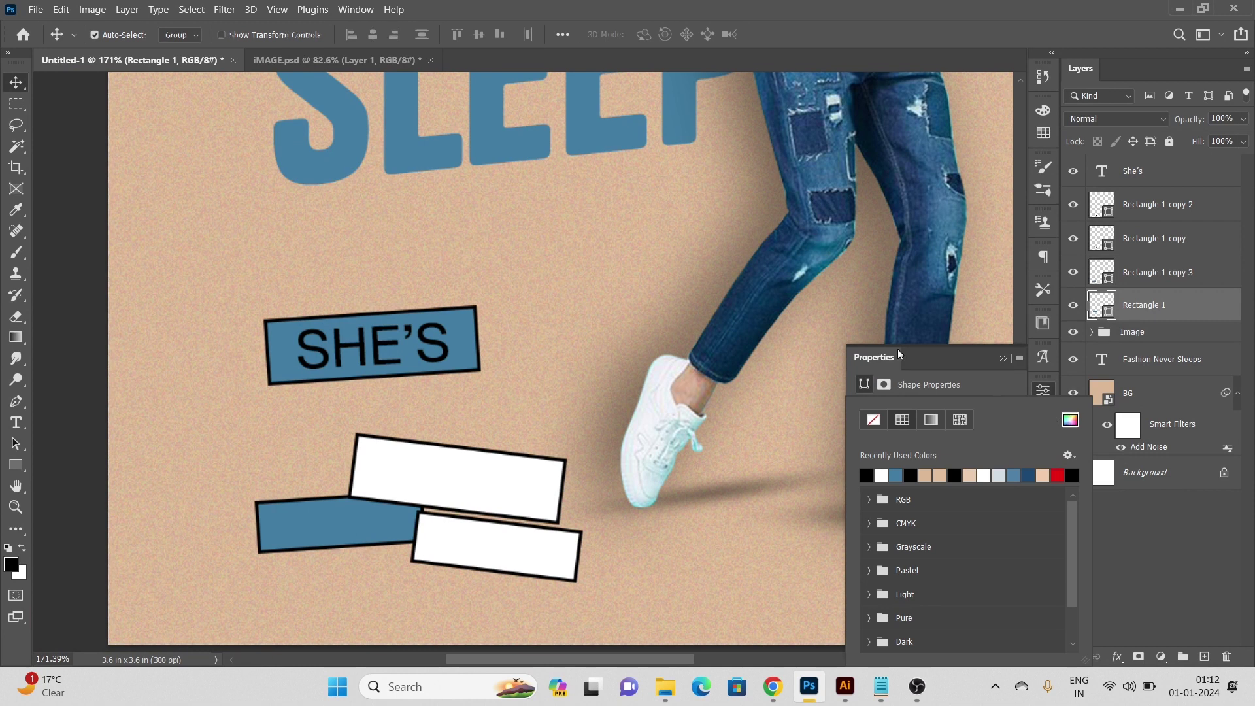
drag(815, 243, 797, 223)
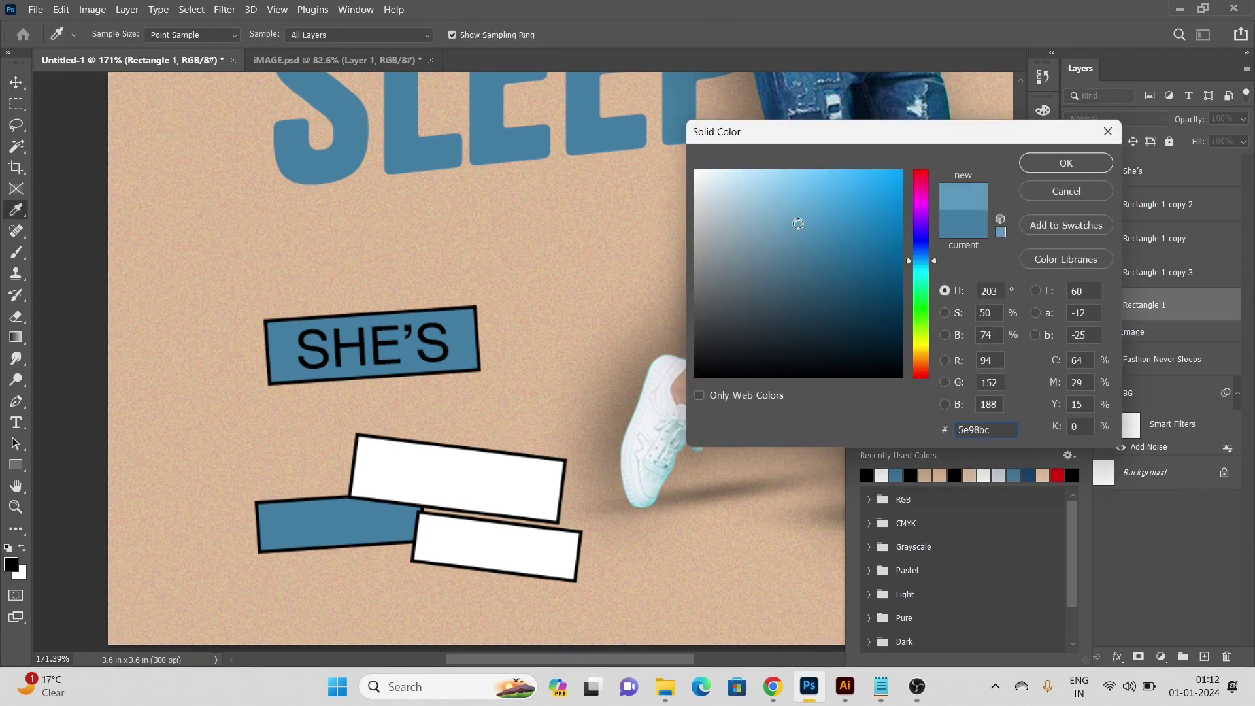
key(Return)
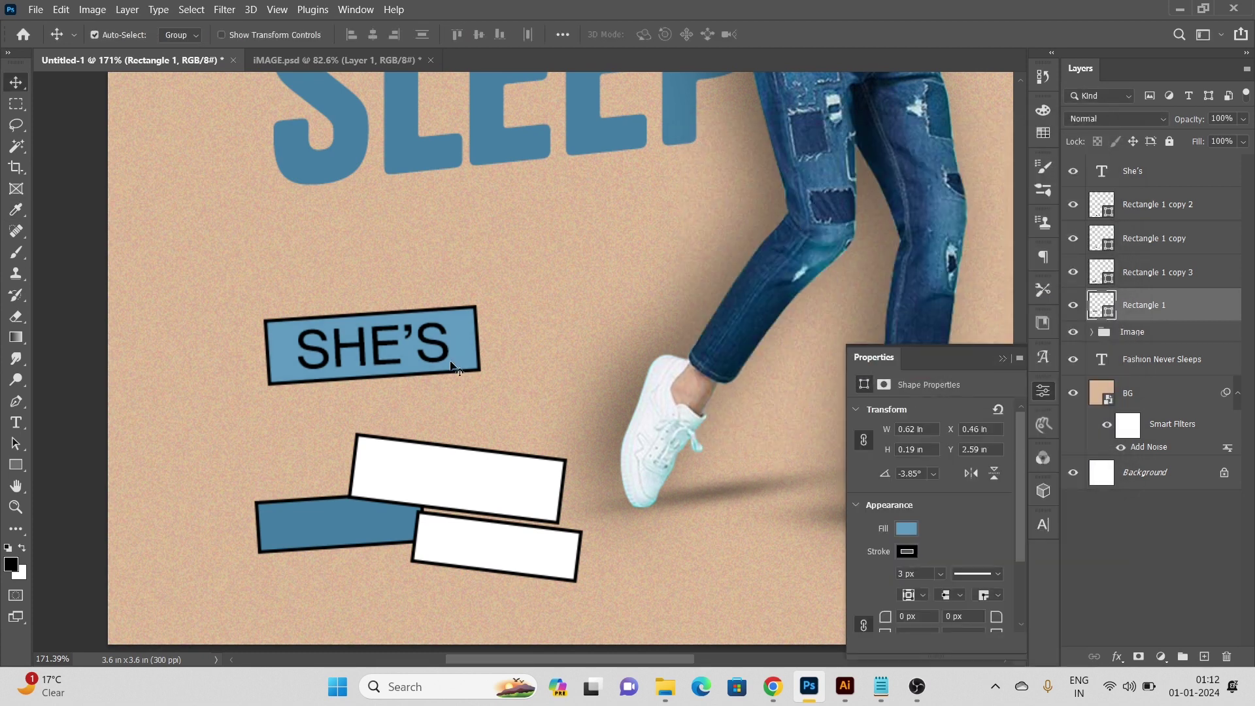
Move the larger white rectangle up to overlap the lower right edge of the SHE'S label.
scroll(451, 367, down, 2)
scroll(480, 396, up, 3)
click(444, 484)
scroll(418, 467, up, 3)
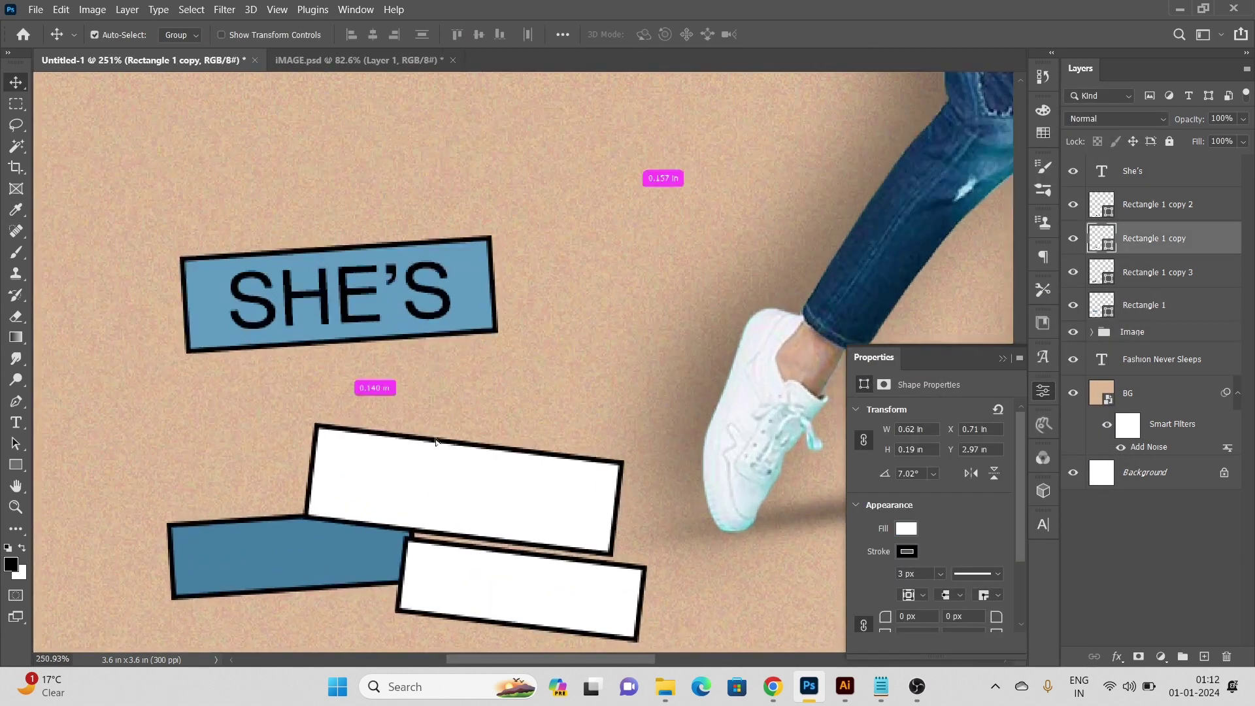
drag(436, 441, 435, 351)
scroll(476, 386, up, 1)
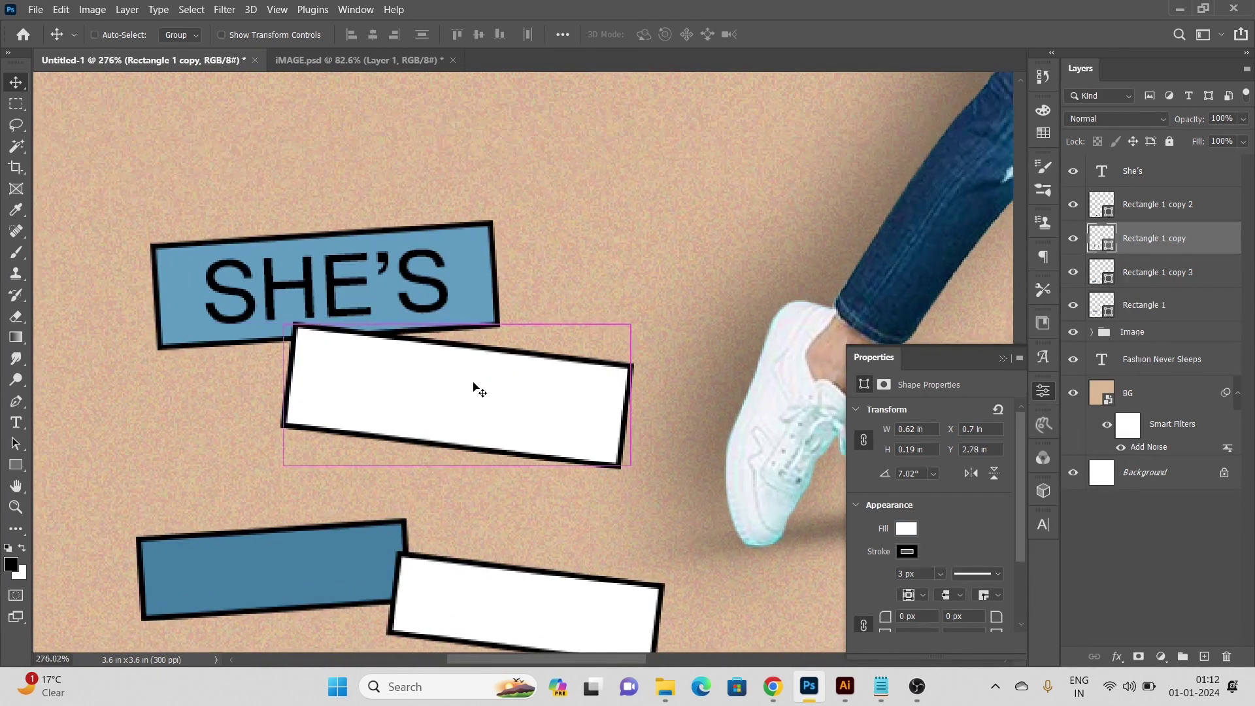
Adjust the tilt and placement of the larger white rectangle just below the SHE'S label.
key(ctrl+t)
drag(673, 427, 672, 413)
drag(528, 409, 524, 391)
drag(694, 401, 747, 372)
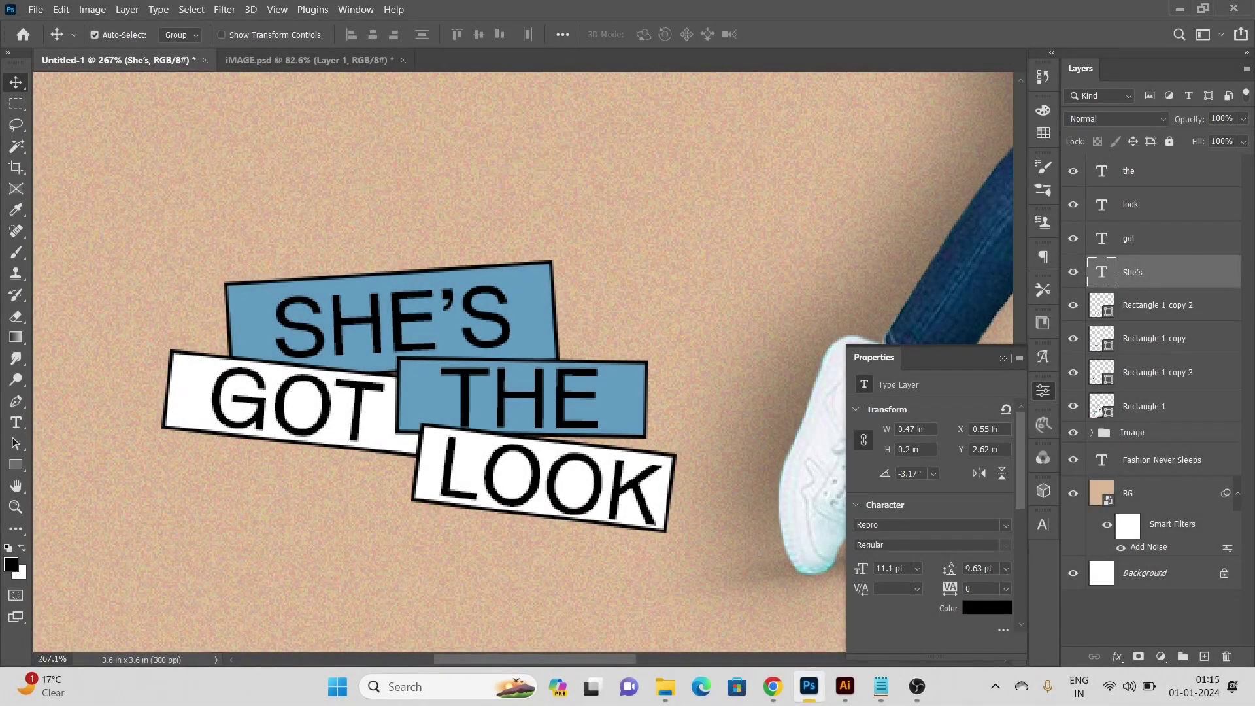
Move all four label texts and their rectangles together toward the model's legs and group them.
click(1098, 410)
click(1073, 406)
click(1073, 406)
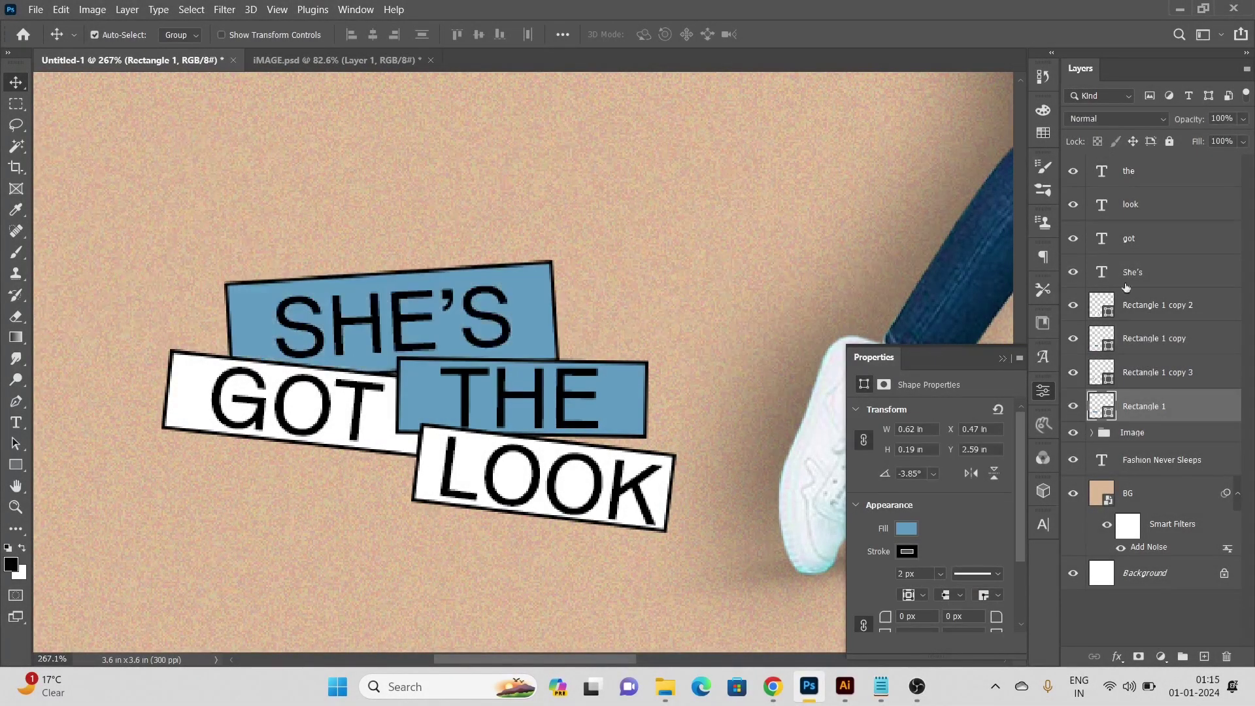
shift+click(1152, 189)
scroll(569, 308, down, 6)
key(ctrl+t)
drag(422, 399, 647, 381)
key(Return)
key(ctrl+g)
Scale the label group to about 120% and place it over the model's knees.
key(ctrl+t)
scroll(415, 428, up, 1)
drag(701, 417, 693, 381)
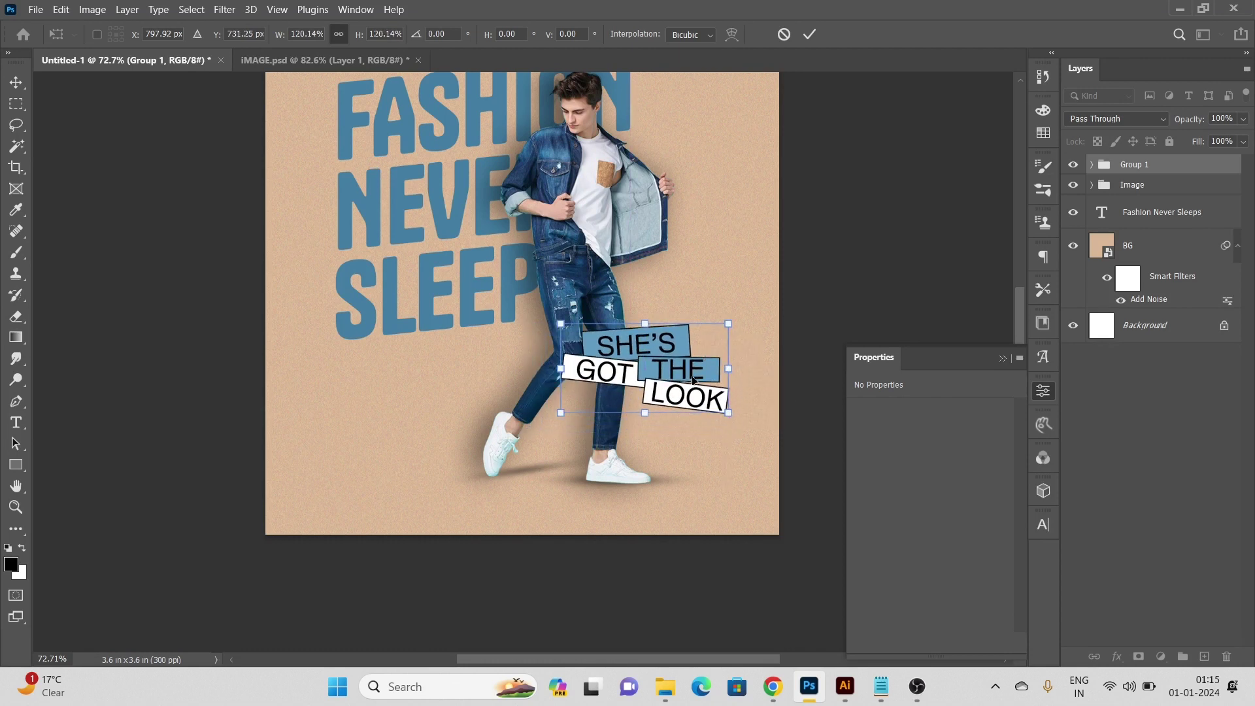
key(Return)
Scale the four label texts down together to about 85%, leaving their rectangles at full size.
scroll(693, 381, up, 8)
scroll(435, 318, down, 6)
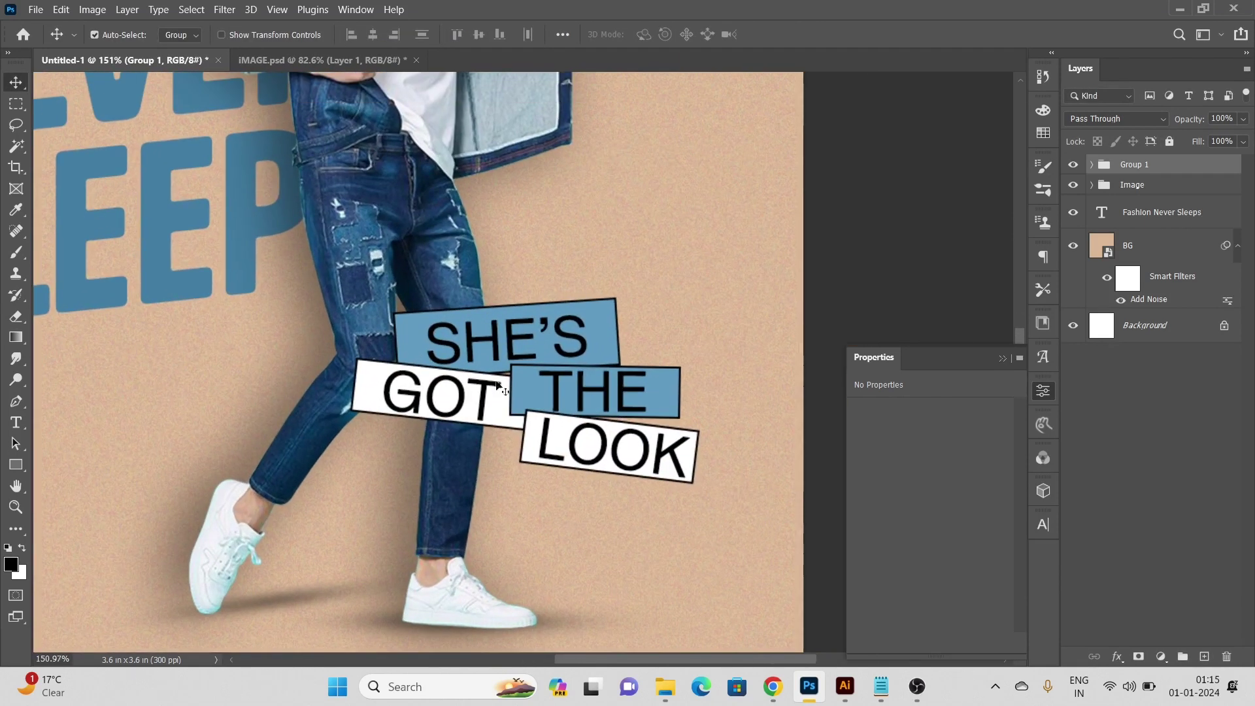
scroll(598, 419, up, 1)
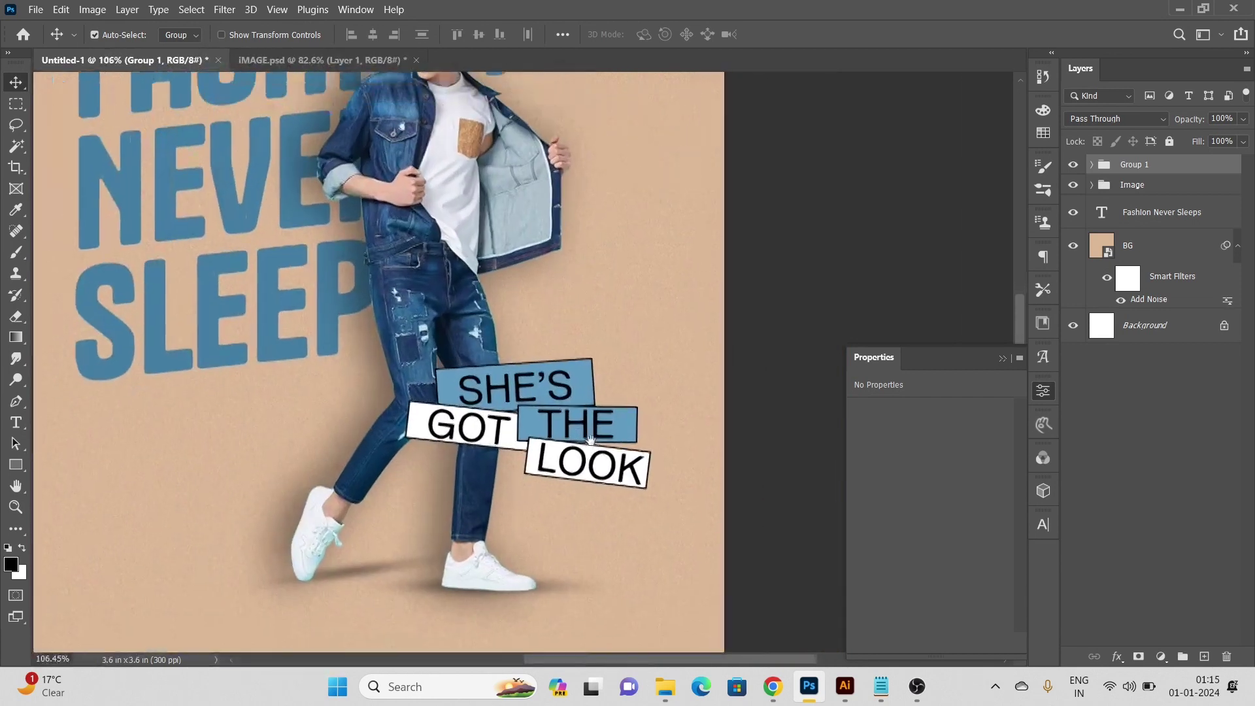
scroll(588, 421, down, 4)
scroll(582, 425, up, 2)
scroll(580, 425, up, 4)
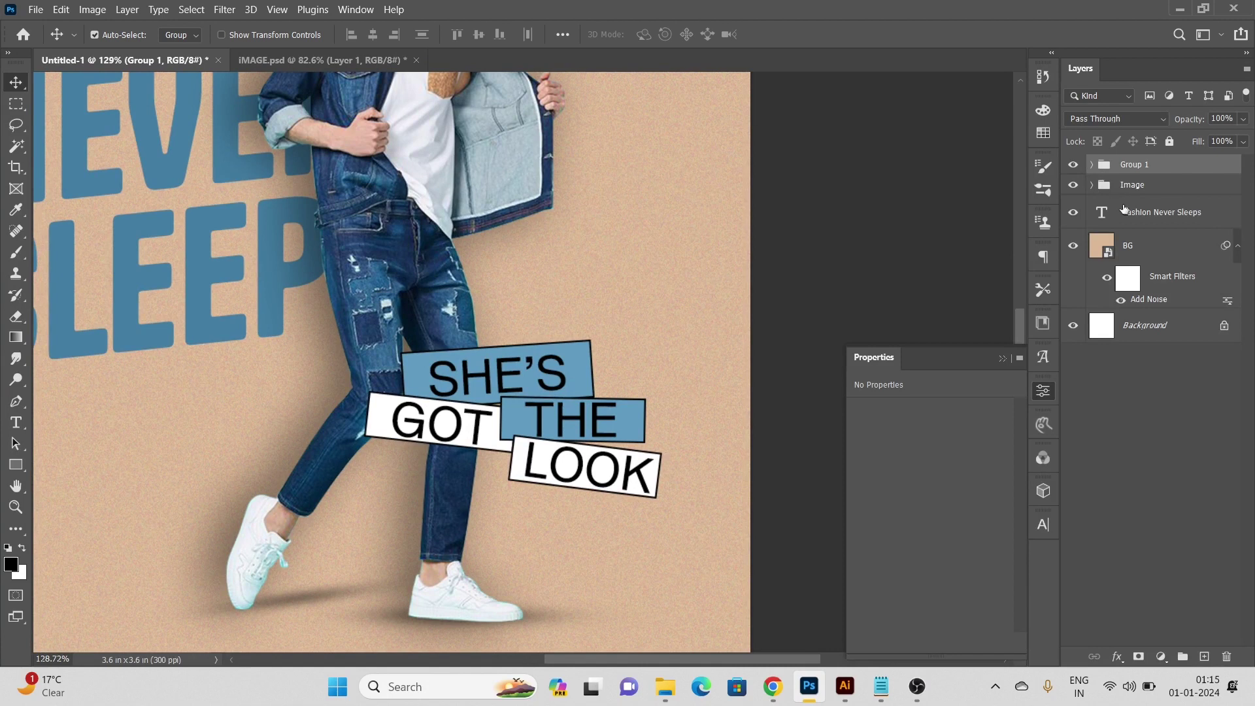
click(1091, 166)
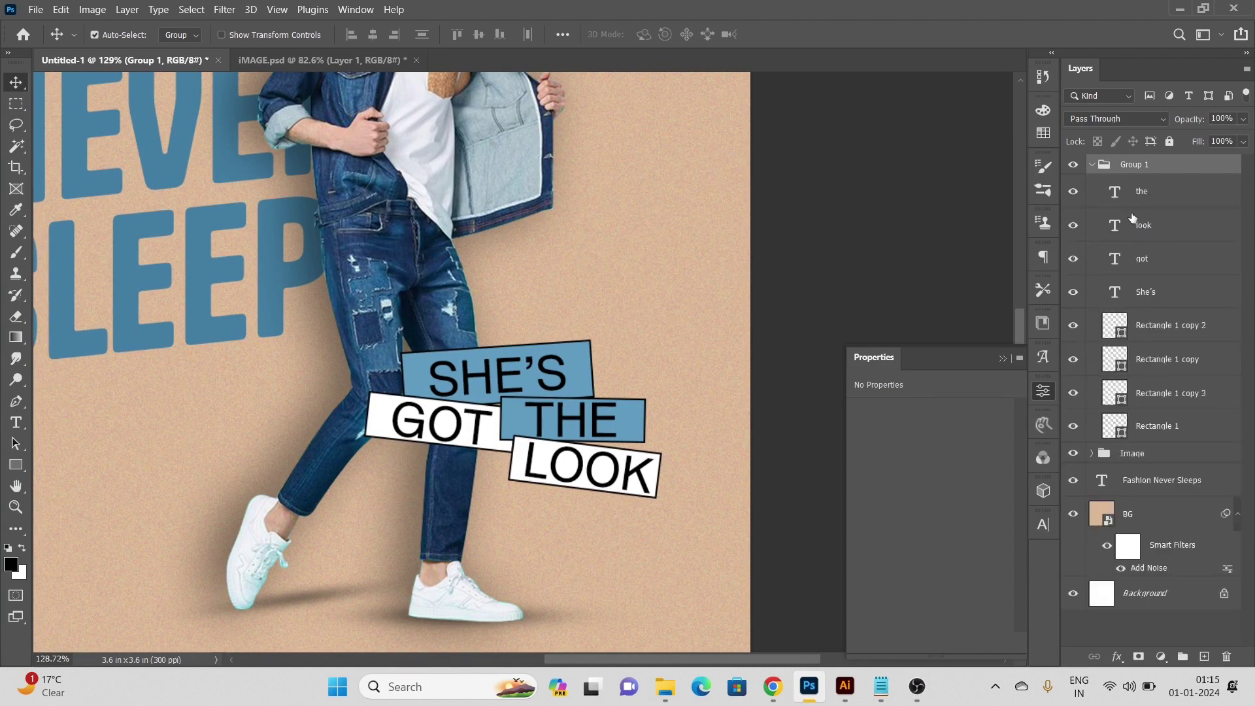
click(1150, 293)
shift+click(1162, 196)
key(ctrl+t)
scroll(595, 403, up, 3)
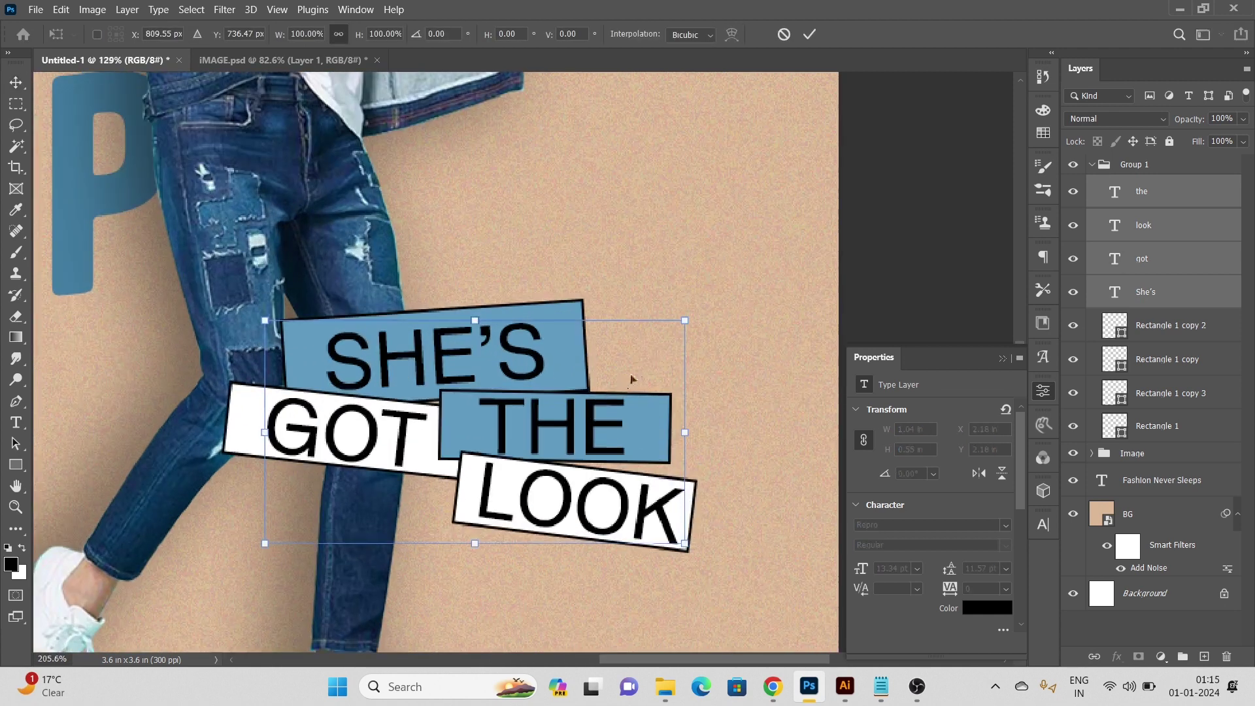
drag(711, 307, 662, 342)
drag(487, 371, 479, 370)
key(Return)
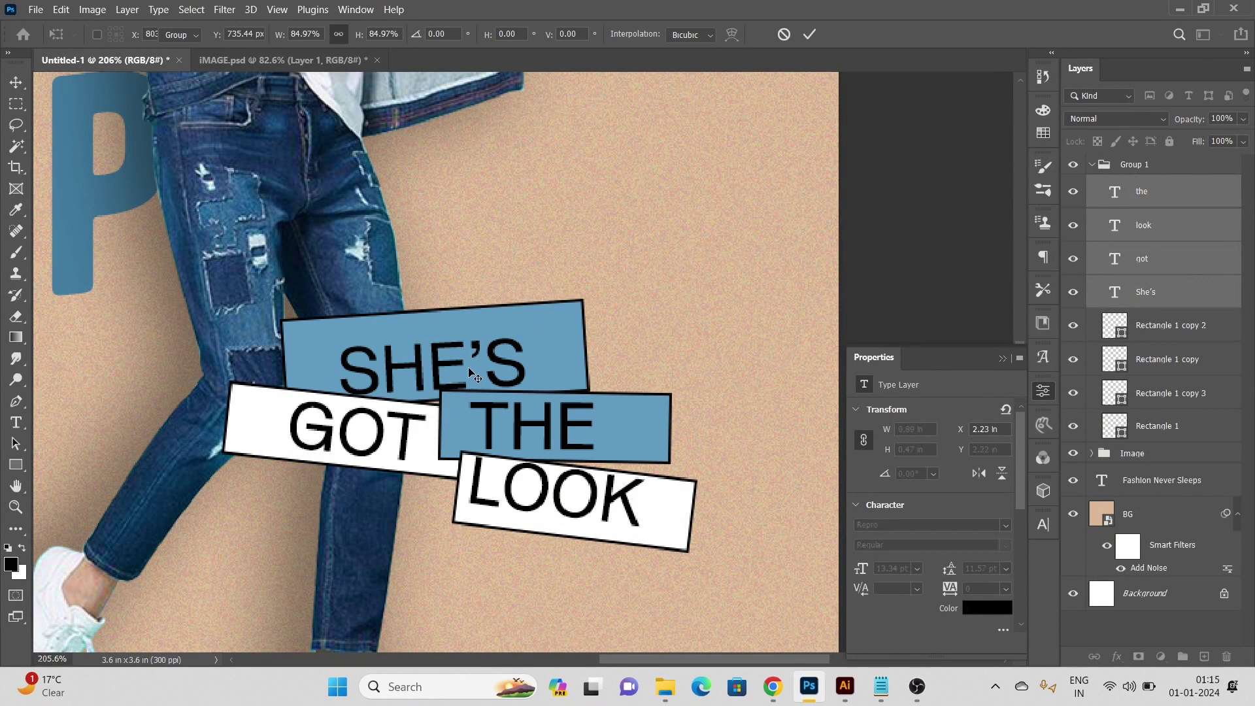
Ungroup the label texts and rectangles.
right_click(471, 374)
click(490, 401)
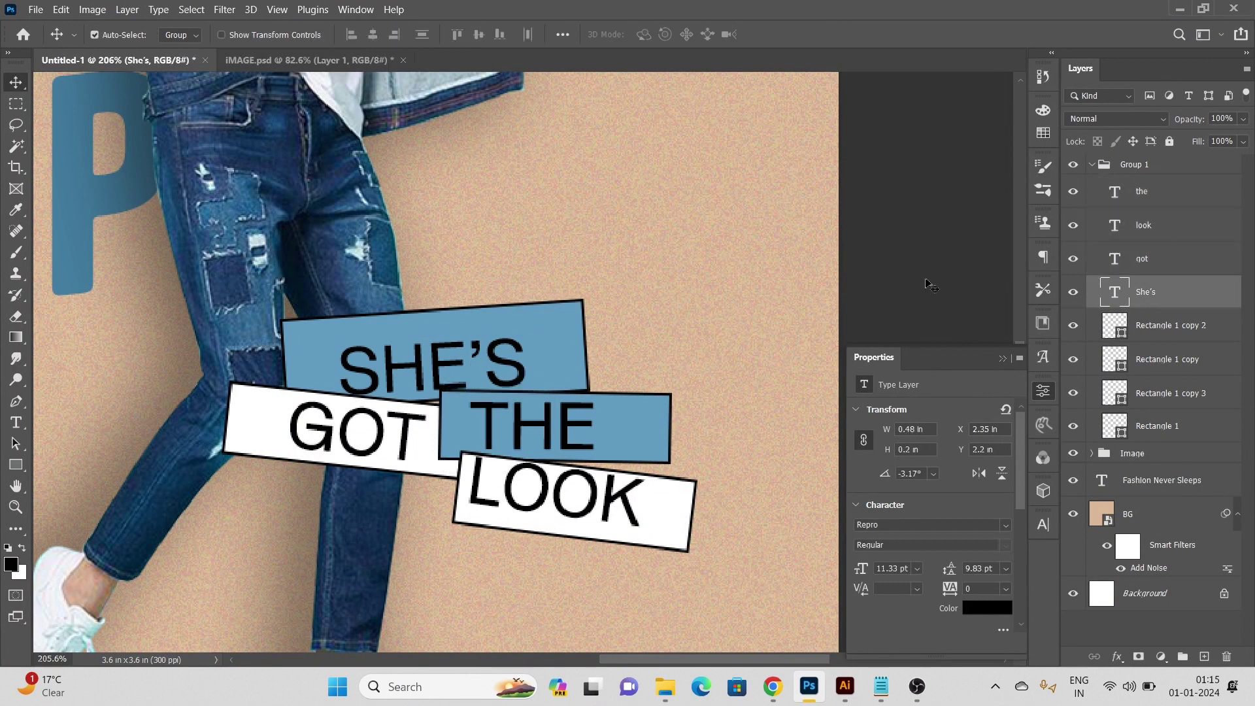
click(1124, 168)
key(ctrl+shift+g)
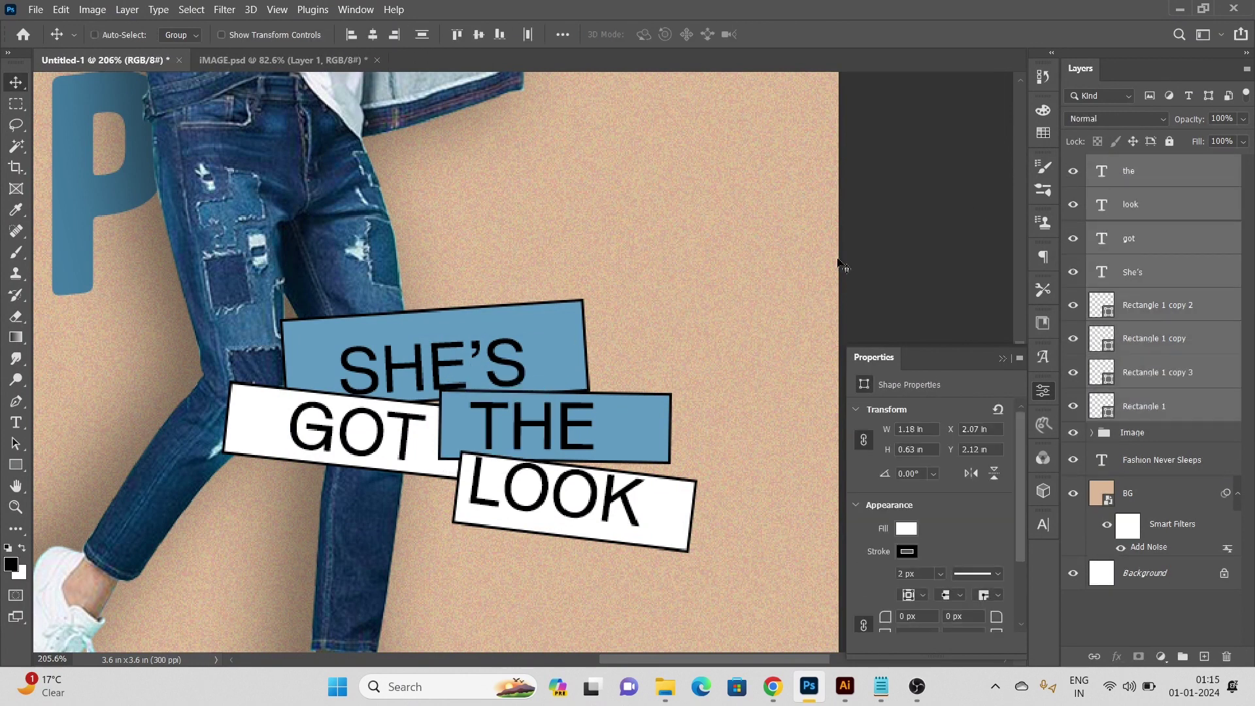
Reposition SHE'S, GOT, THE and LOOK individually so each sits centred in its own rectangle.
click(1147, 173)
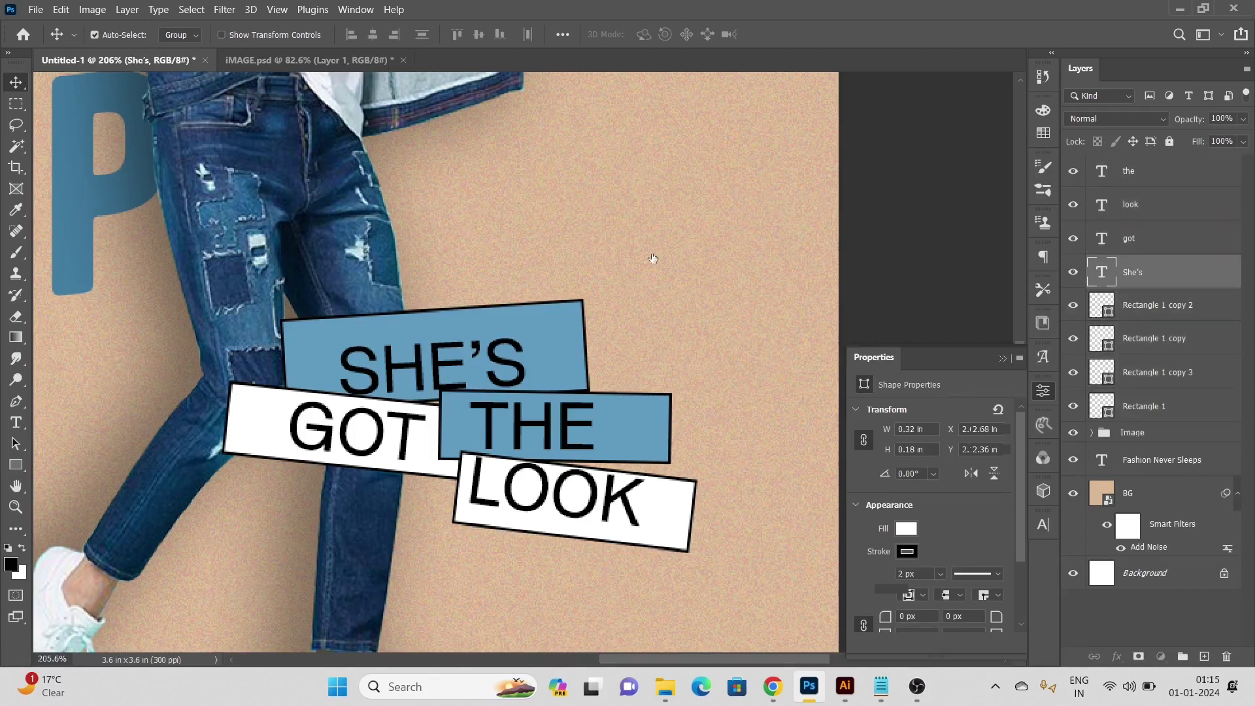
scroll(417, 378, up, 2)
drag(417, 378, 408, 352)
drag(604, 464, 637, 464)
drag(652, 561, 676, 569)
click(368, 467)
scroll(368, 467, down, 2)
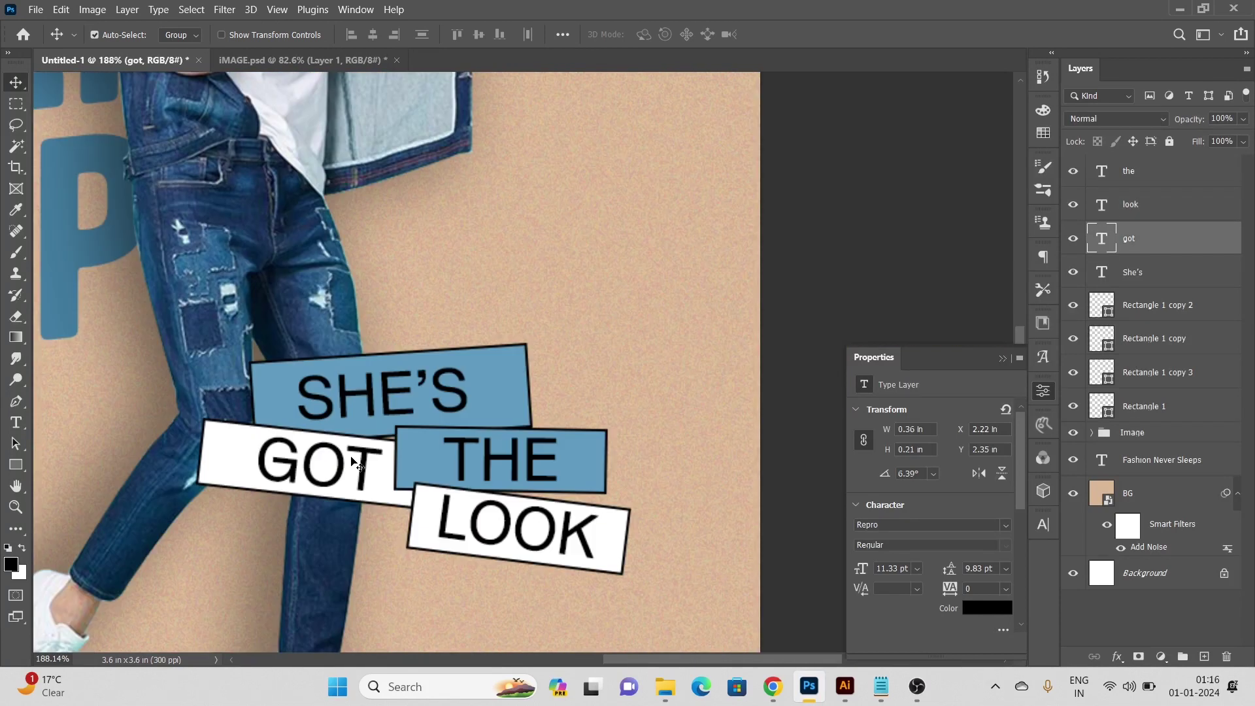
Group the label texts and rectangles again and move the group over the model's lower legs.
click(1183, 400)
shift+click(1150, 171)
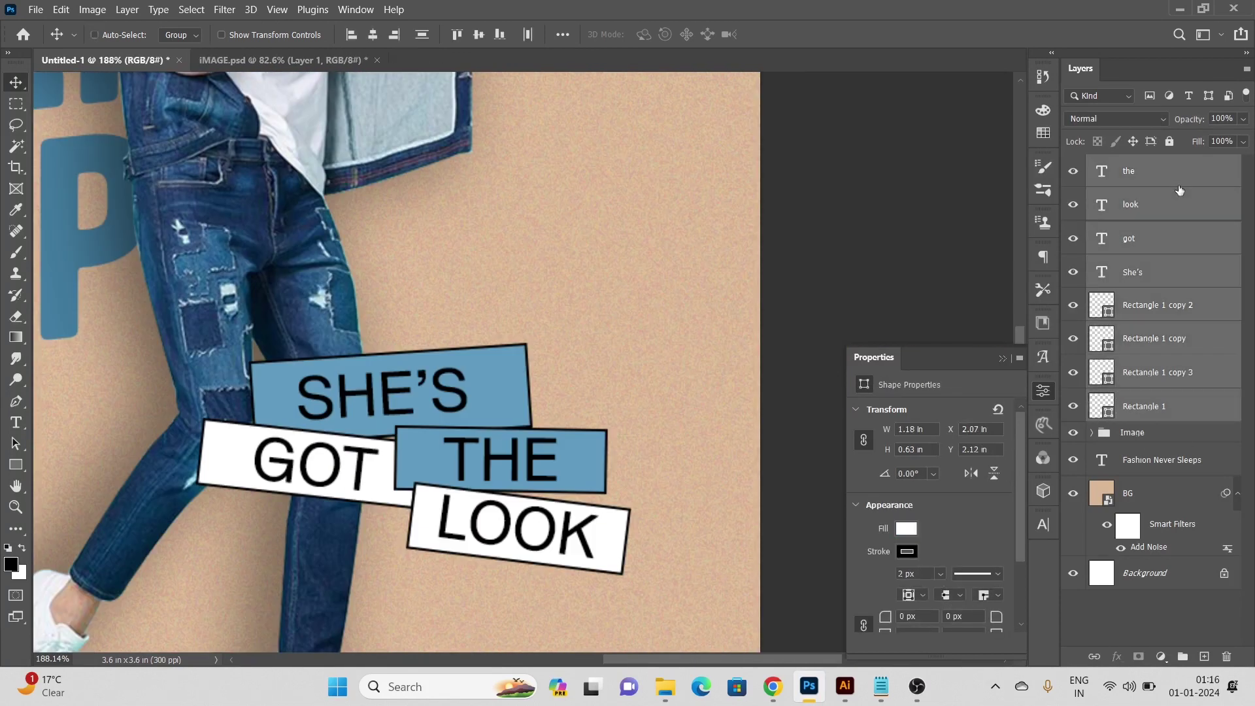
key(ctrl+g)
scroll(454, 370, down, 4)
drag(454, 372, 485, 467)
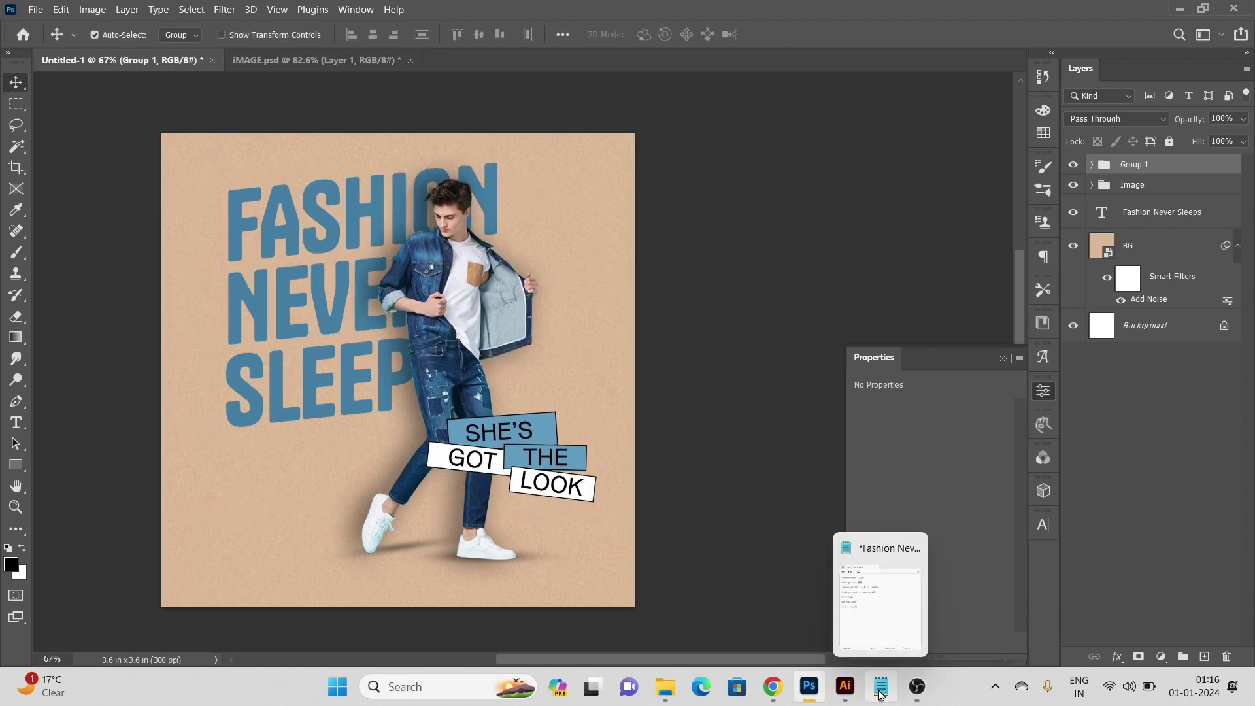
Copy "New Design" from the Notepad file and paste it as new text near the poster's lower left corner.
click(881, 687)
drag(767, 357, 690, 357)
key(ctrl+c)
click(404, 404)
key(t)
click(208, 586)
key(ctrl+v)
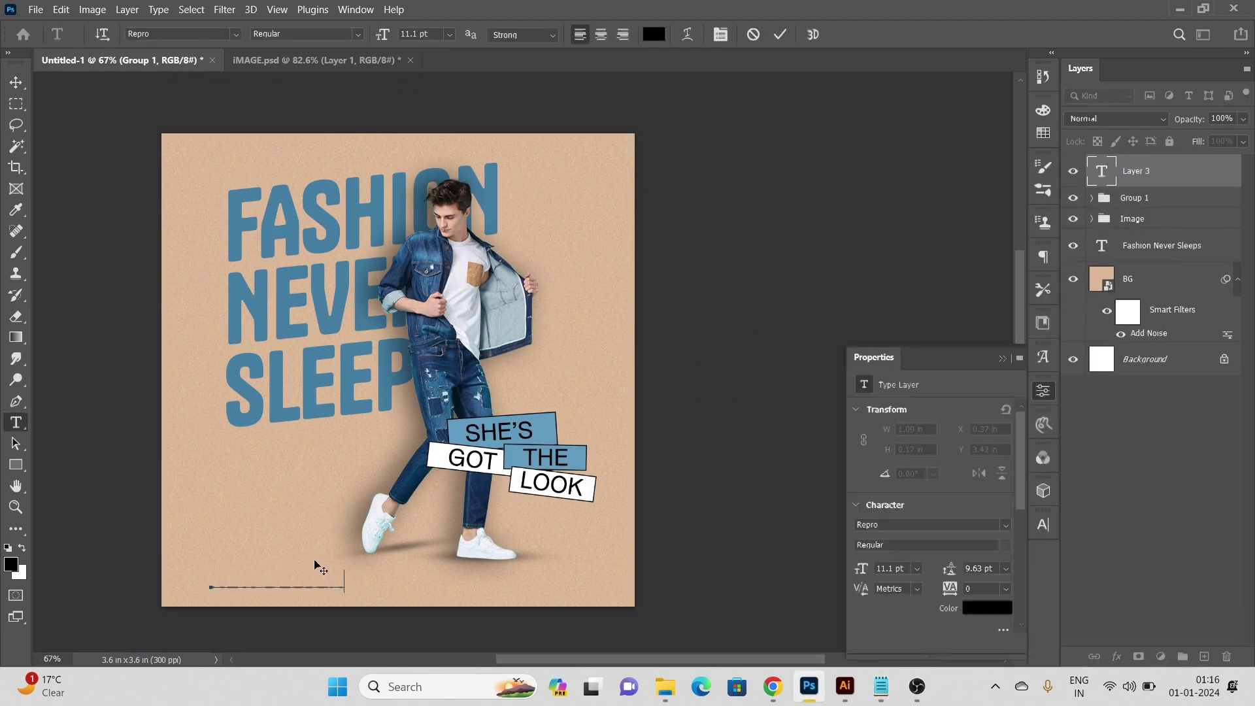
Break the NEW DESIGN text into two lines.
scroll(301, 579, up, 3)
key(Left)
key(Left)
key(Left)
key(Left)
key(Left)
key(Left)
key(Return)
key(ctrl+Return)
key(v)
Scale down the NEW DESIGN text and place it in the poster's lower left corner.
scroll(245, 601, up, 2)
drag(201, 593, 182, 577)
scroll(224, 576, down, 3)
key(ctrl+t)
drag(272, 543, 445, 578)
key(Return)
Centre a duplicate of the NEW DESIGN text horizontally on the canvas.
key(shift+Up)
key(ctrl+a)
click(373, 35)
key(ctrl+d)
Replace the centred duplicate's wording with "Now Available" from the Notepad file, broken into two lines.
click(880, 686)
drag(794, 387, 610, 381)
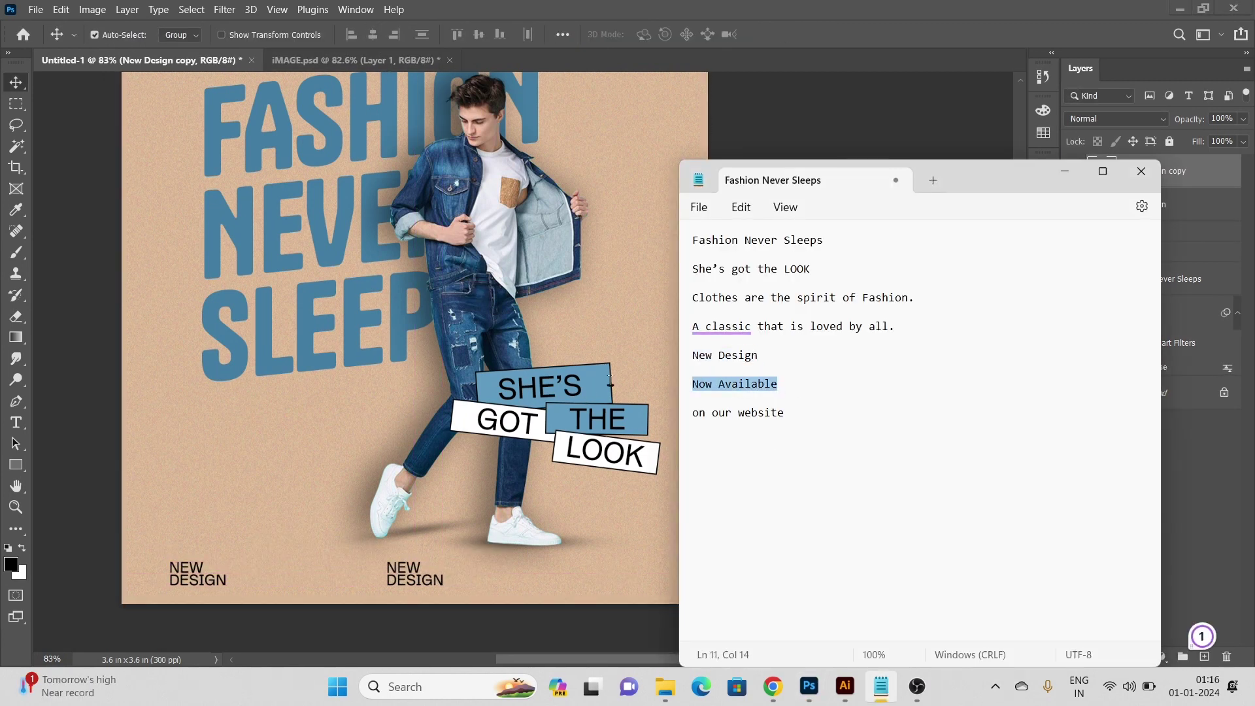
key(ctrl+c)
click(457, 516)
double_click(418, 572)
key(ctrl+v)
click(425, 569)
key(Return)
key(ctrl+Return)
key(v)
Copy "on our website" from the Notepad file and duplicate the NOW AVAILABLE text toward the lower right corner.
click(880, 686)
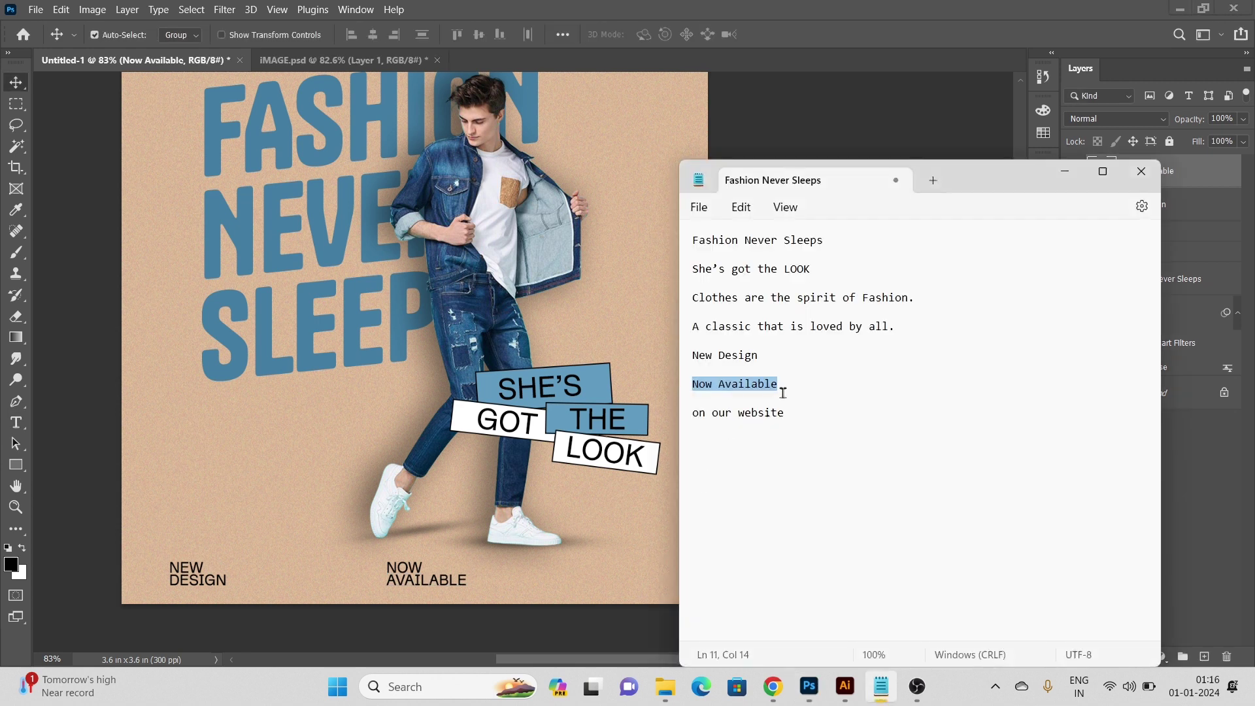
drag(790, 413, 683, 413)
key(ctrl+c)
click(425, 585)
drag(426, 585, 619, 585)
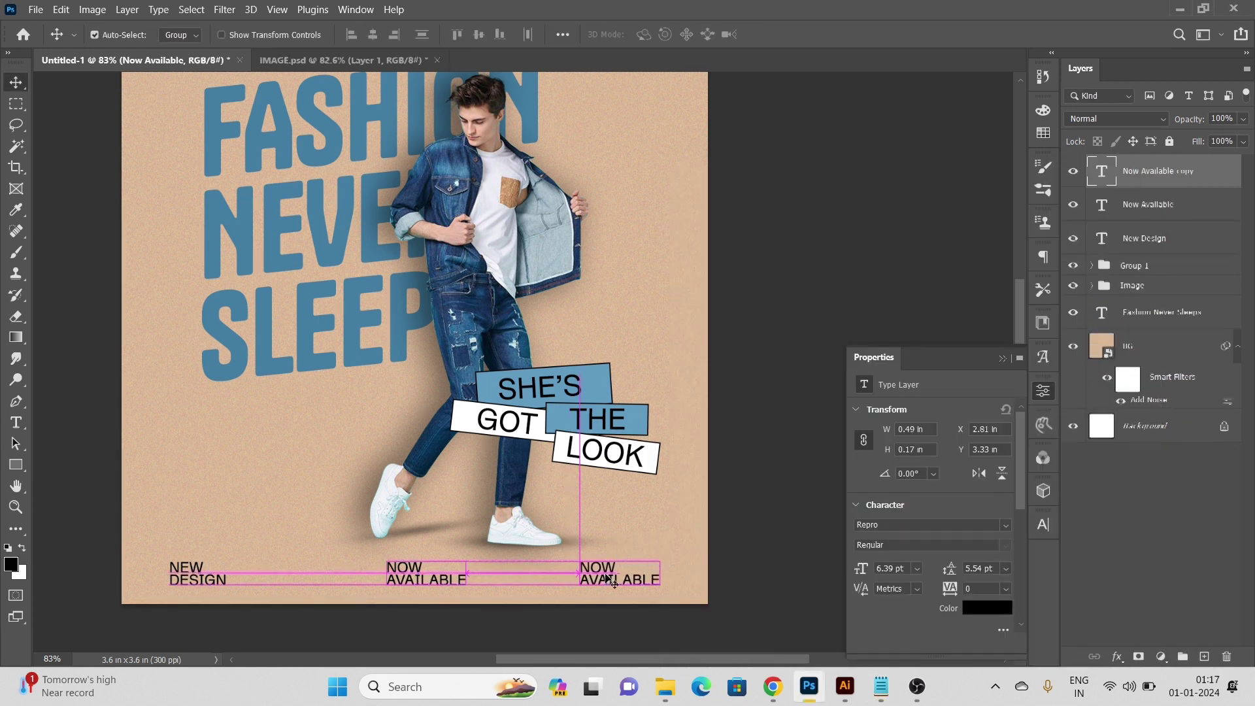
Replace the lower right duplicate's wording with the copied "on our website", broken into two lines.
double_click(615, 574)
key(ctrl+v)
click(656, 567)
key(Return)
key(ctrl+Return)
key(v)
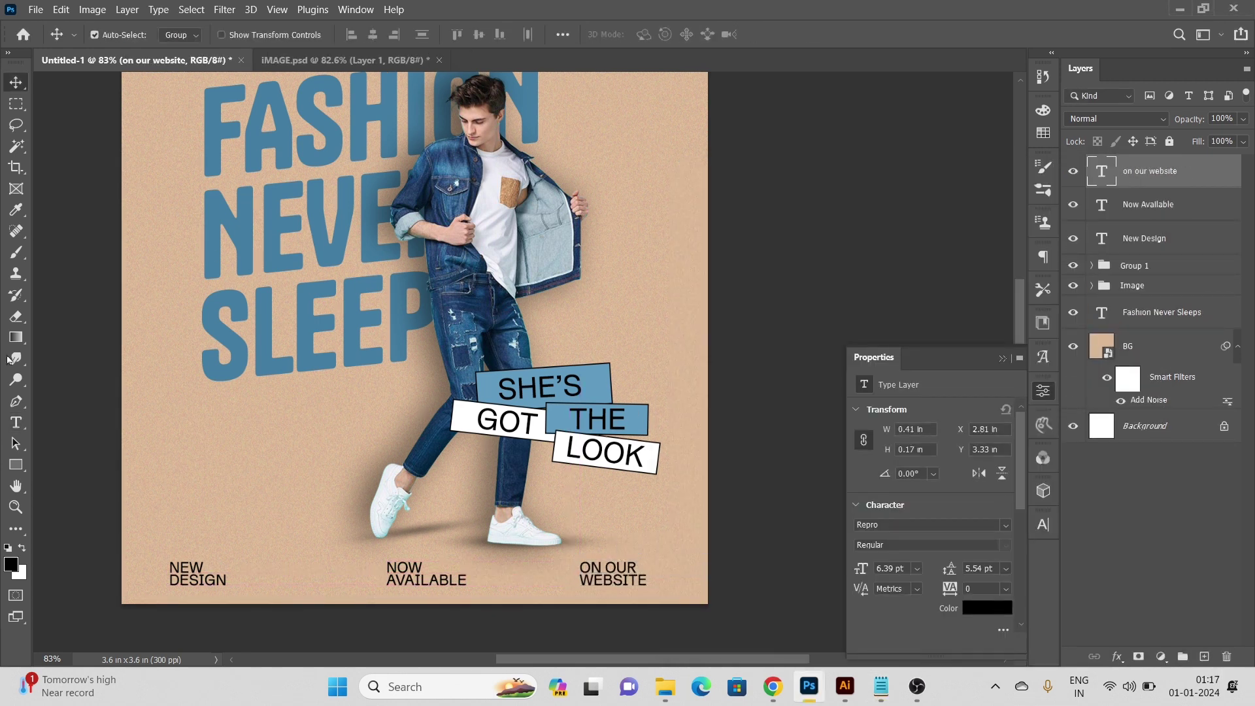
Switch to Illustrator and draw a four-pointed star outline beside the artboard.
scroll(415, 337, down, 3)
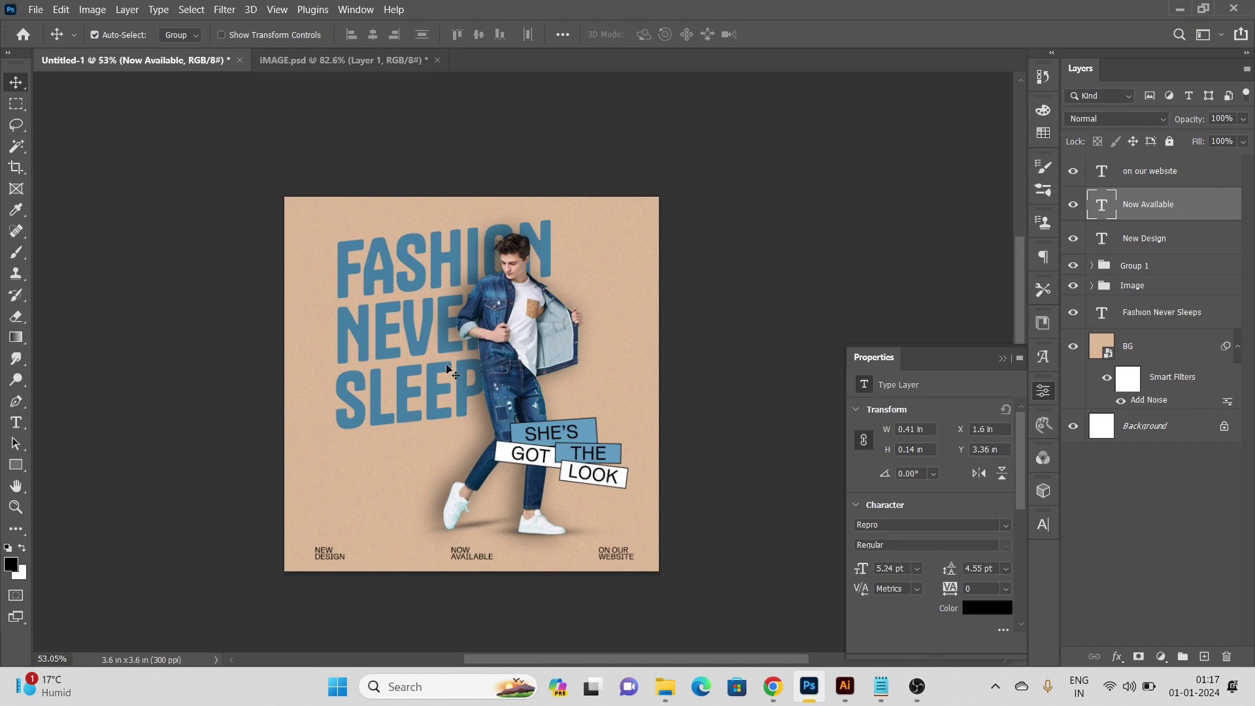
scroll(428, 360, up, 2)
key(alt+Tab)
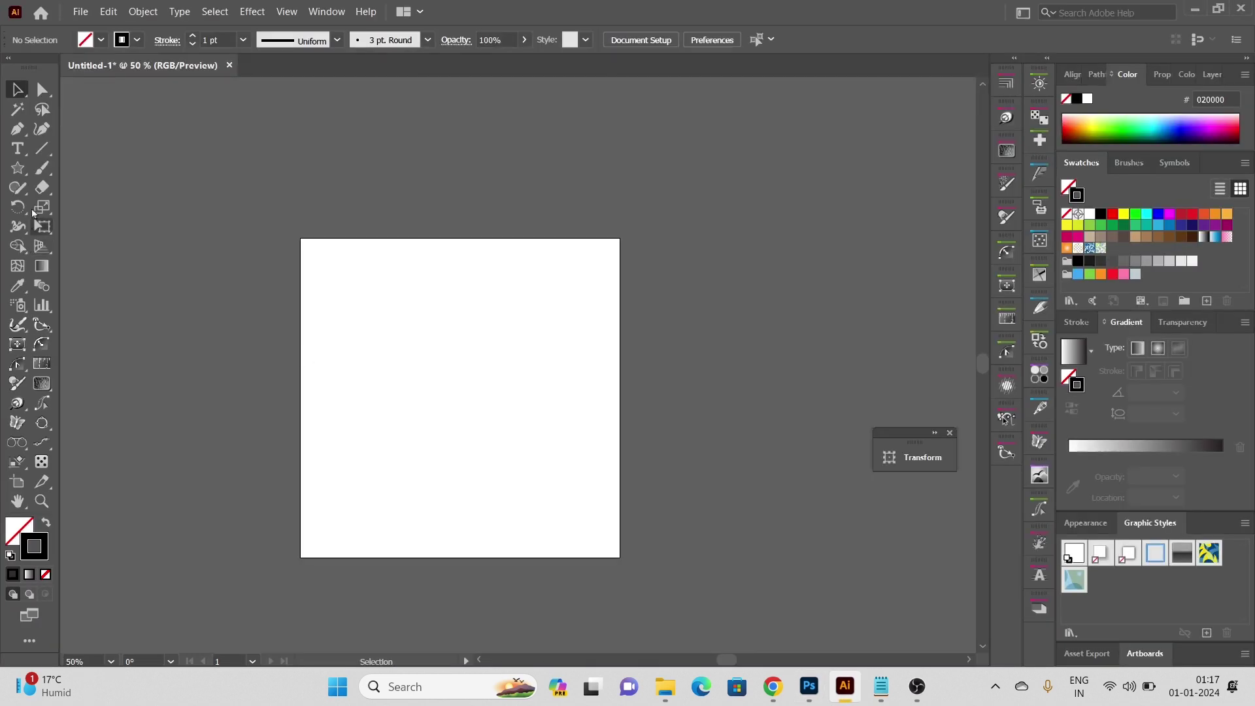
click(17, 168)
click(221, 347)
click(588, 393)
drag(168, 339, 428, 451)
Round all corners of the four-pointed star by about 2.48 px.
click(42, 90)
drag(288, 364, 397, 359)
drag(372, 281, 373, 291)
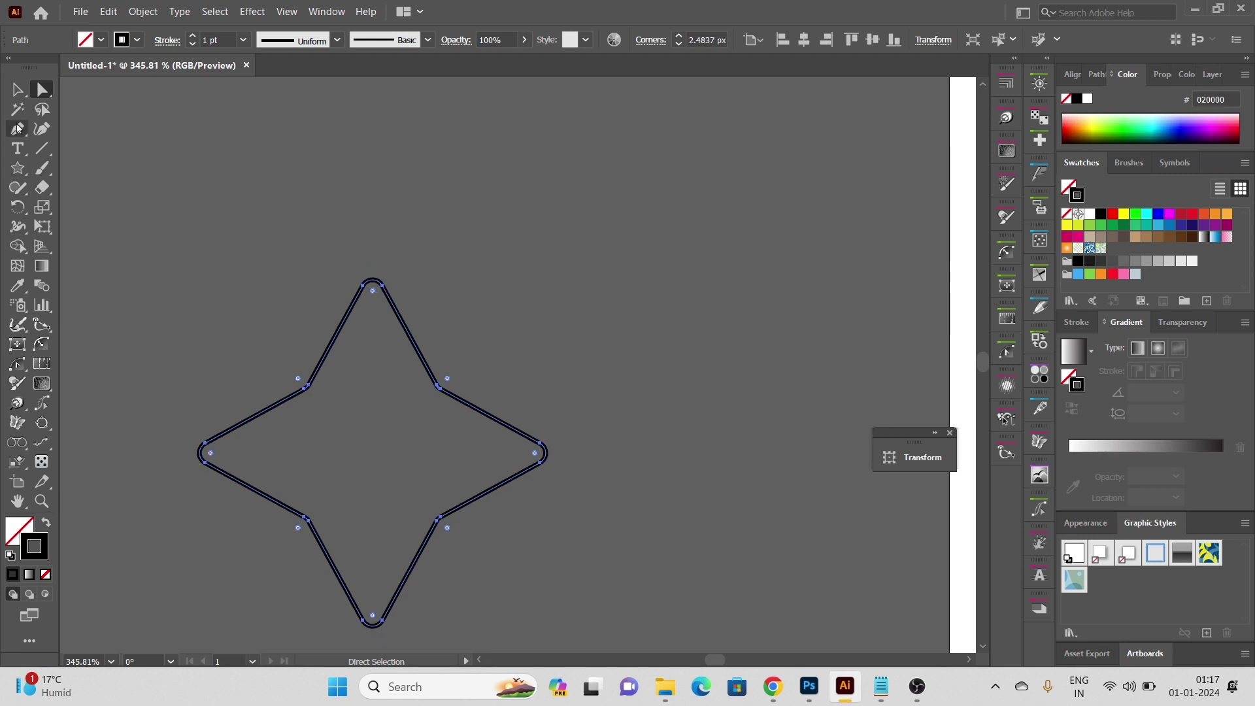
key(v)
key(ctrl+minus)
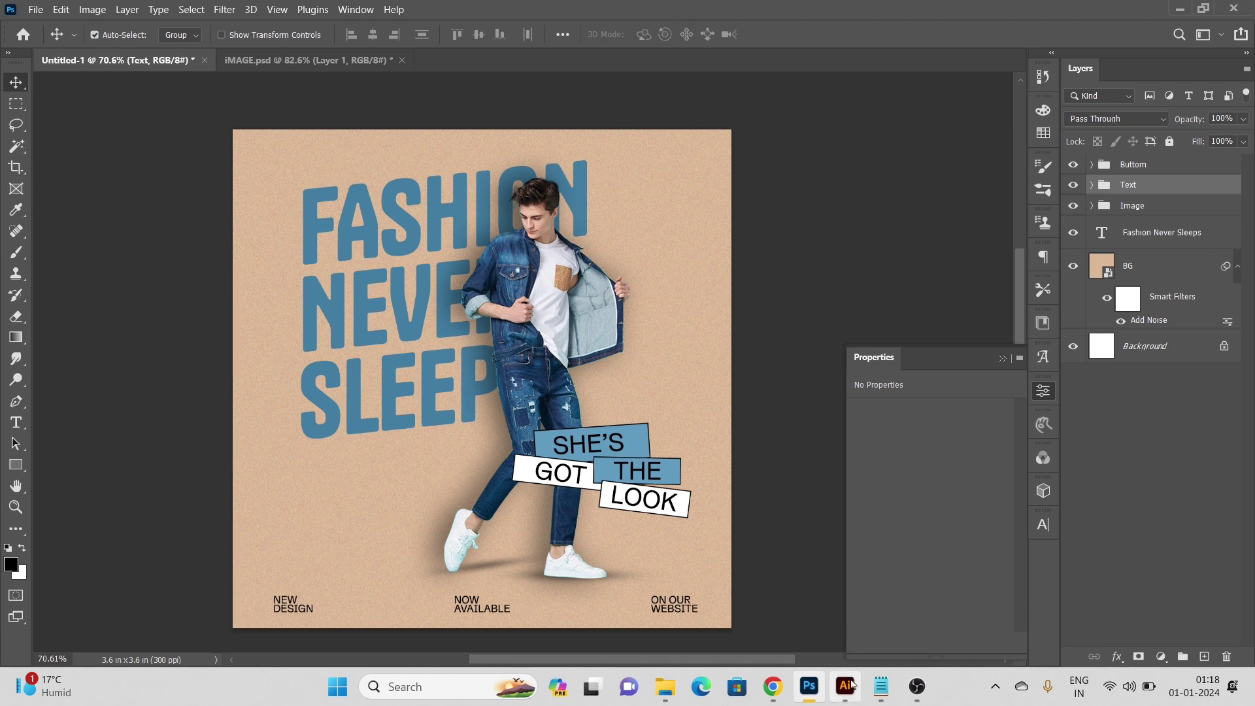
Copy the star from Illustrator into the Photoshop poster as a smart object and place it below the headline, left of the model.
click(850, 685)
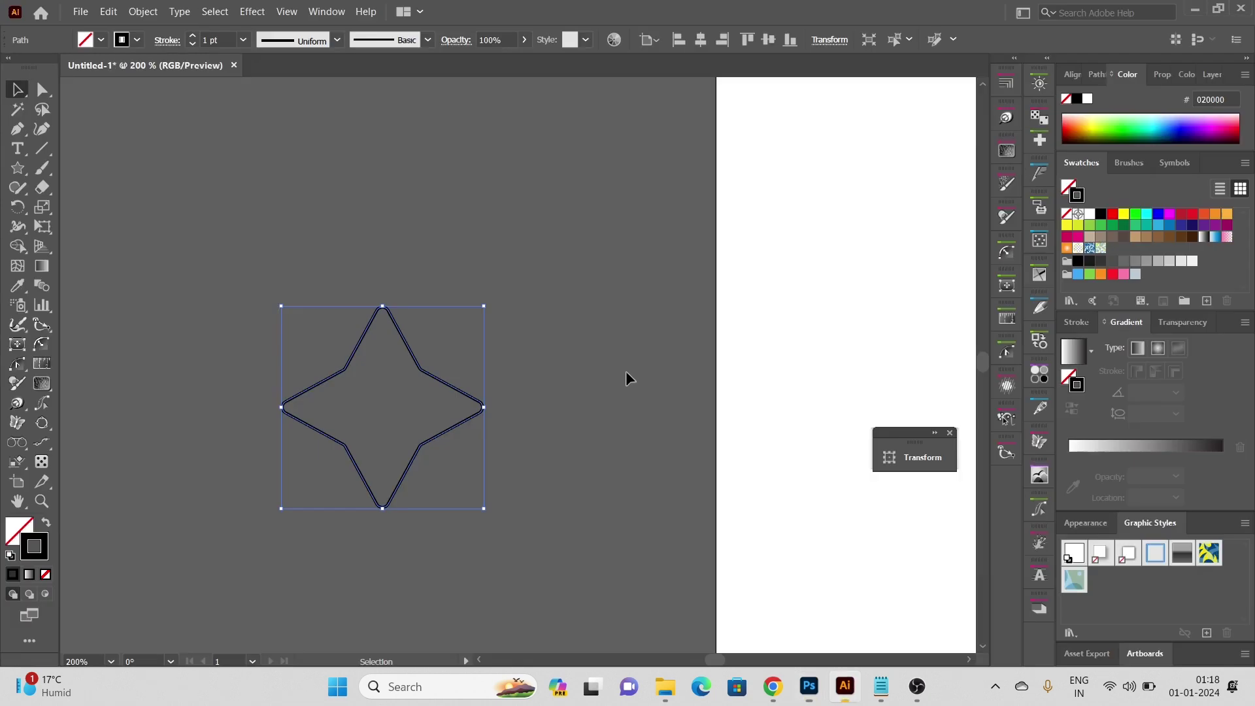
key(ctrl+c)
click(811, 686)
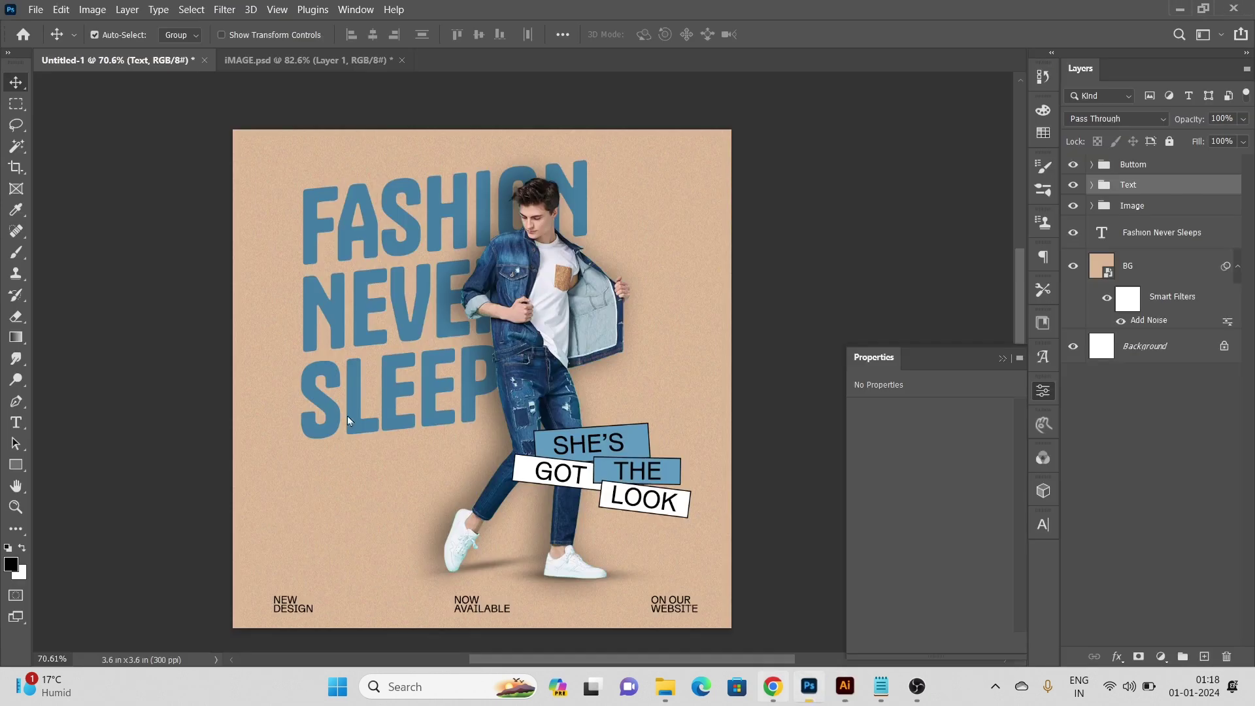
key(ctrl+v)
click(575, 206)
click(694, 197)
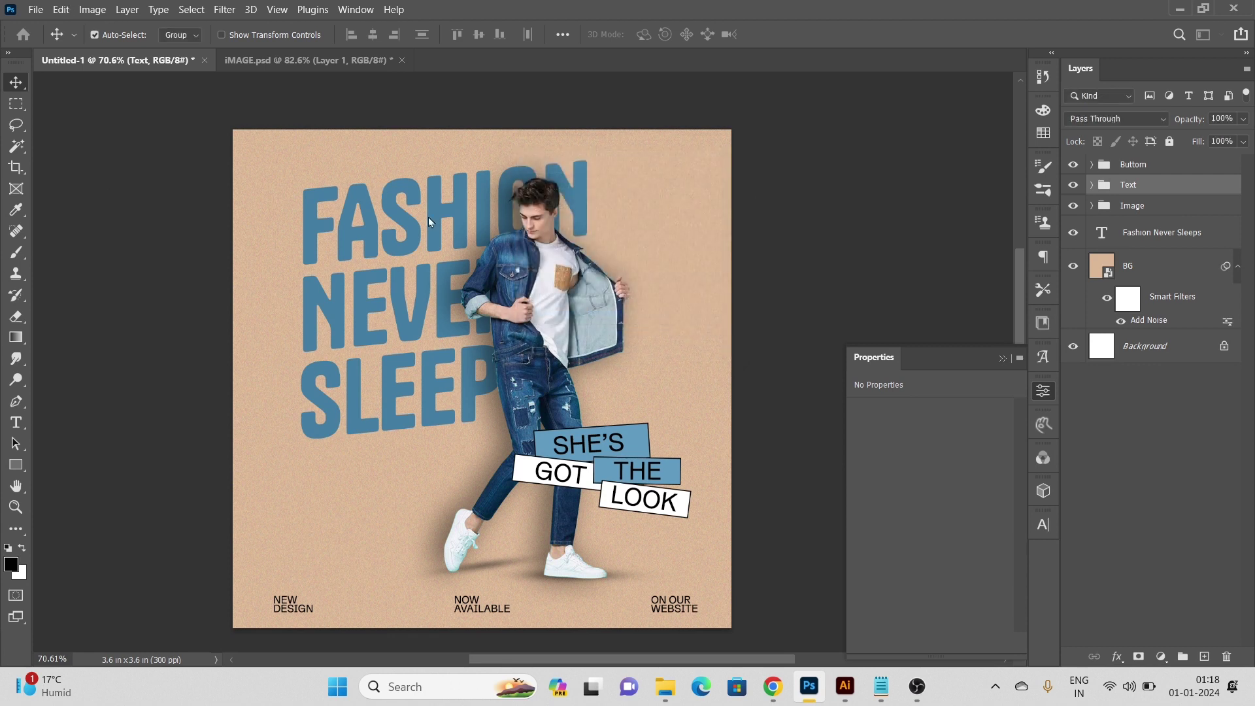
drag(552, 307, 337, 492)
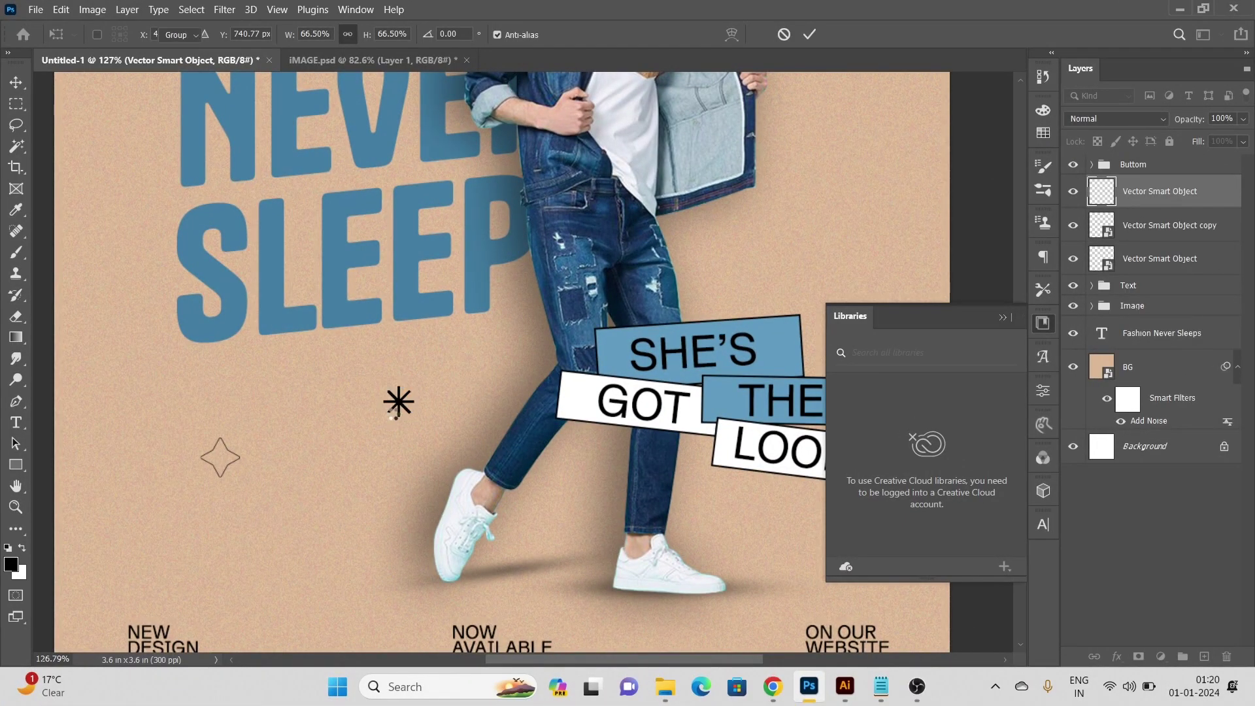
Scale the asterisk beside the model's legs to 66.5% and place a smaller duplicate left of the headline's NEVER.
key(Return)
key(ctrl+0)
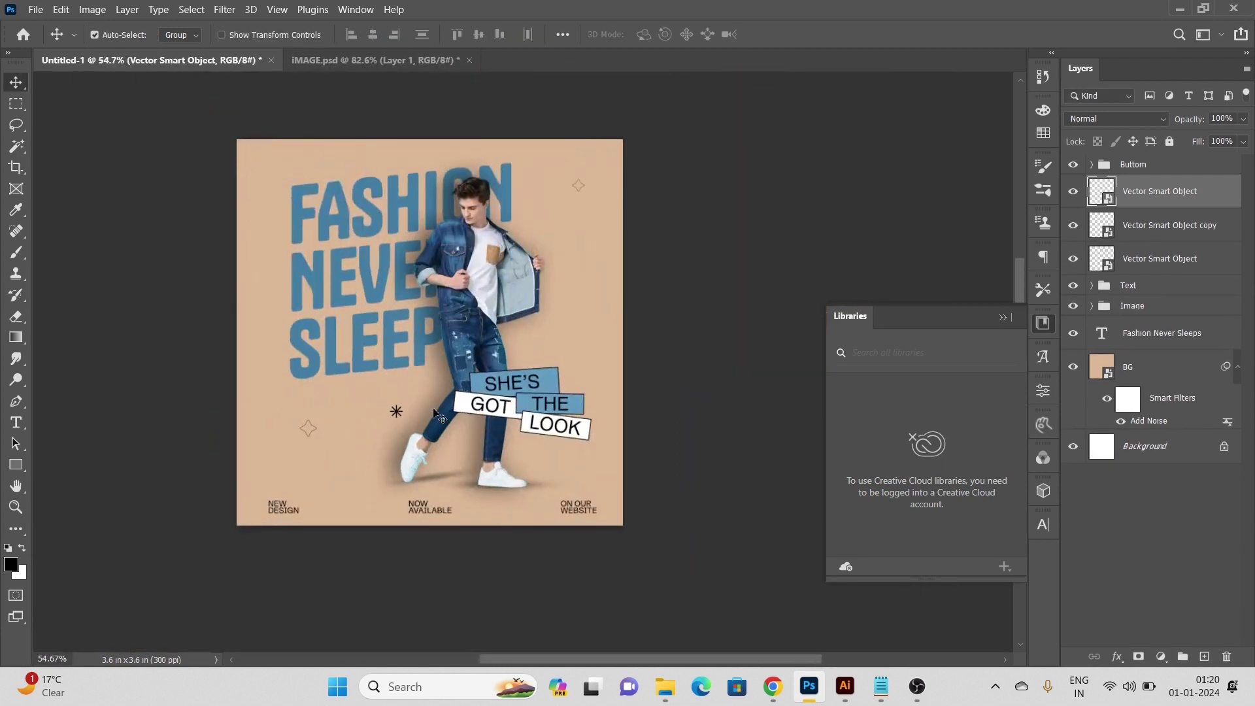
key(ctrl+j)
key(ctrl+t)
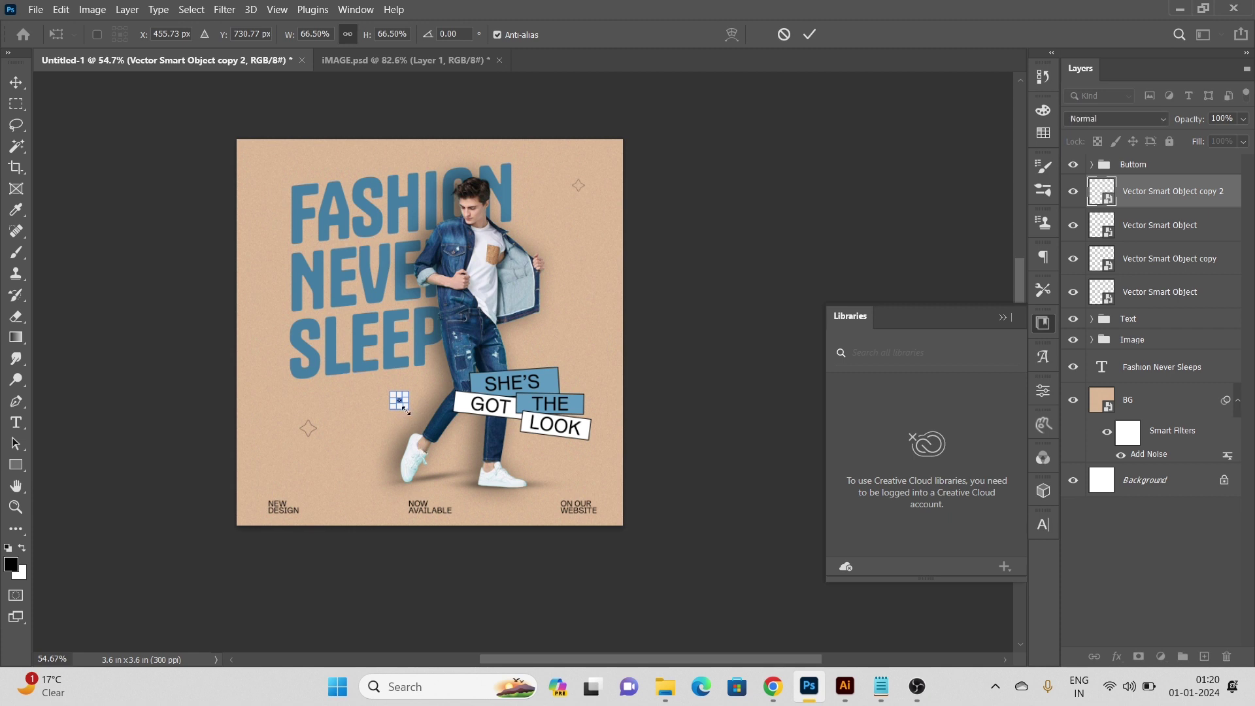
drag(344, 338, 280, 251)
key(Return)
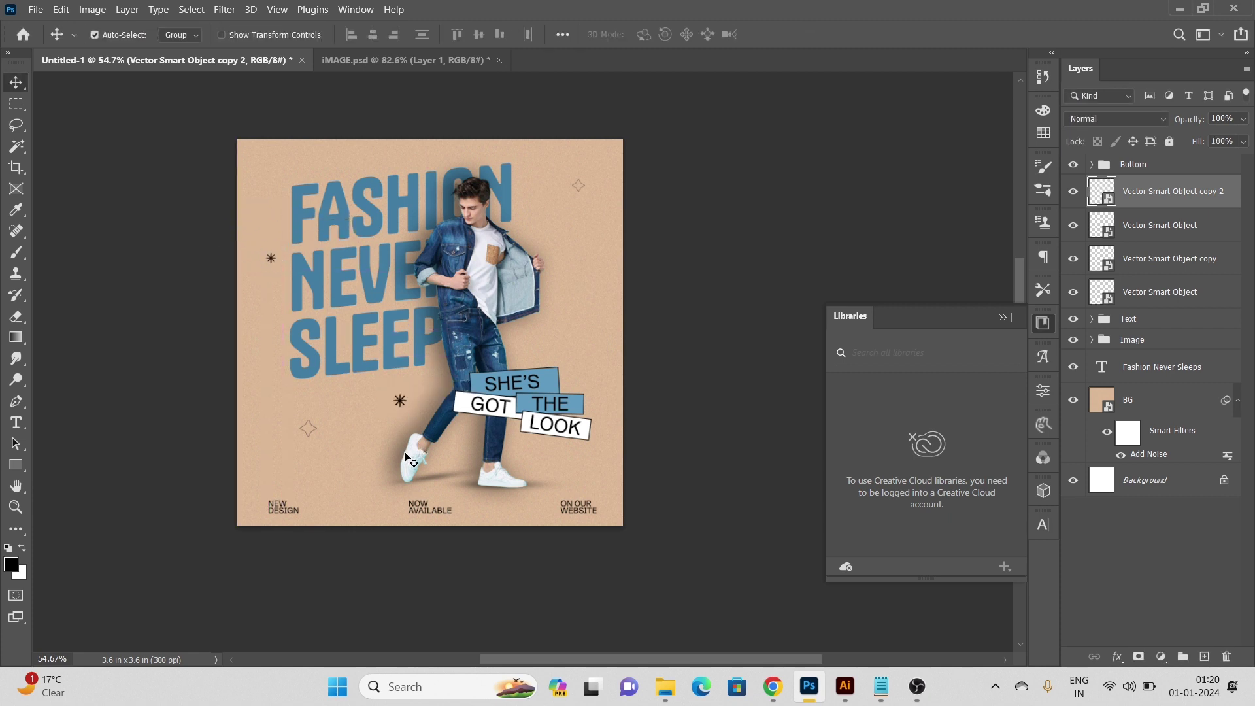
Duplicate the small asterisk and move the copy straight down beside the NEW DESIGN text.
alt+scroll(405, 455, up, 3)
key(ctrl+j)
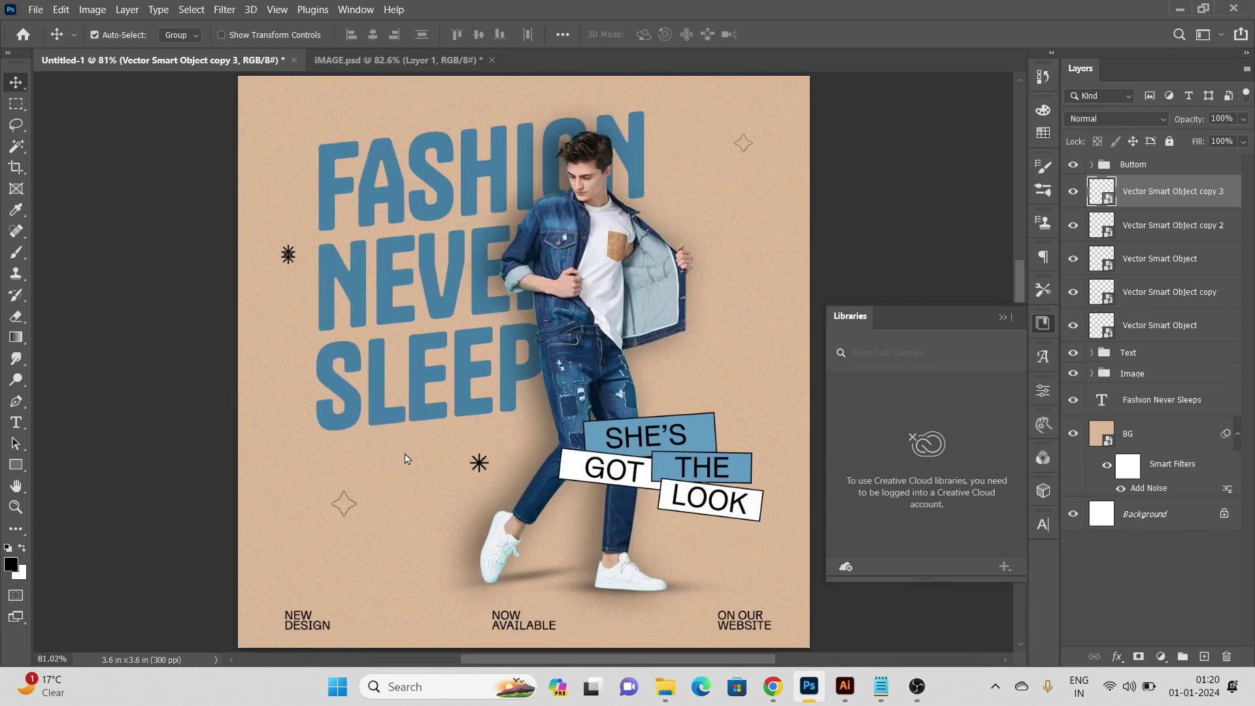
key(shift+Down)
key(shift+Down)
key(shift+Down)
key(shift+Down)
key(shift+Down)
key(shift+Down)
Add two more copies of the small asterisk along the bottom line, beside NOW AVAILABLE and ON OUR WEBSITE.
key(ctrl+j)
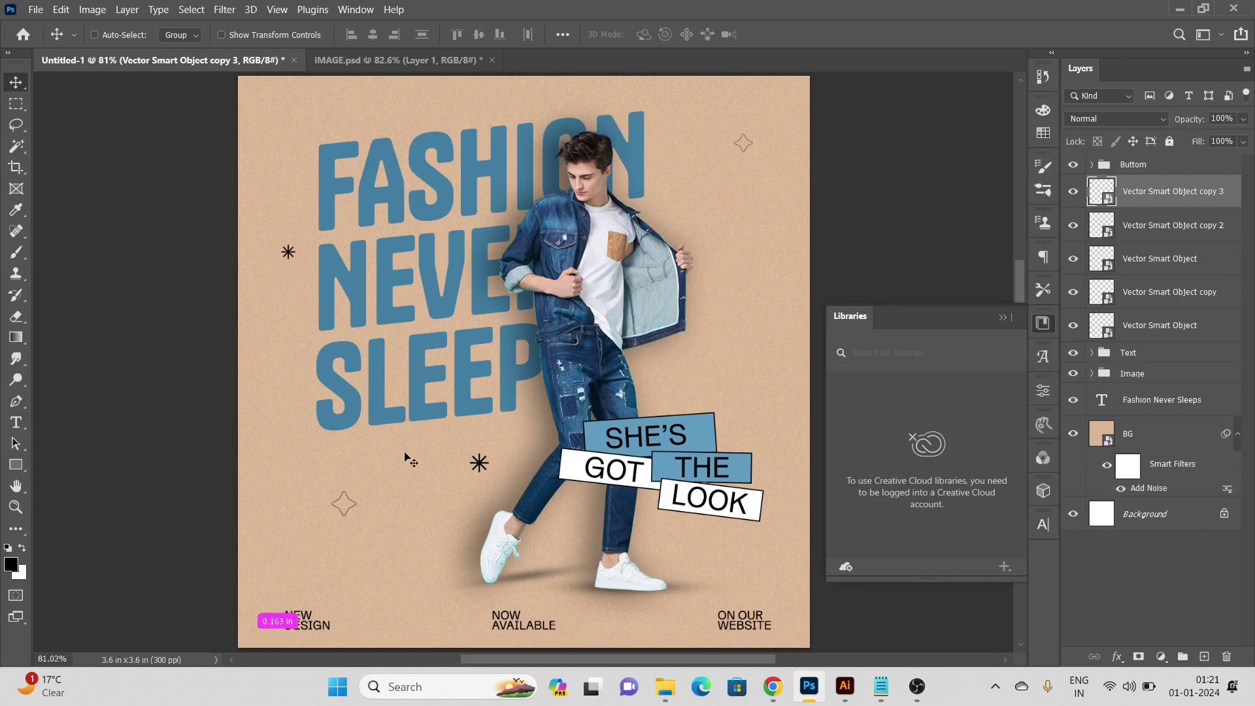
key(Right)
key(Right)
key(Right)
key(ctrl+j)
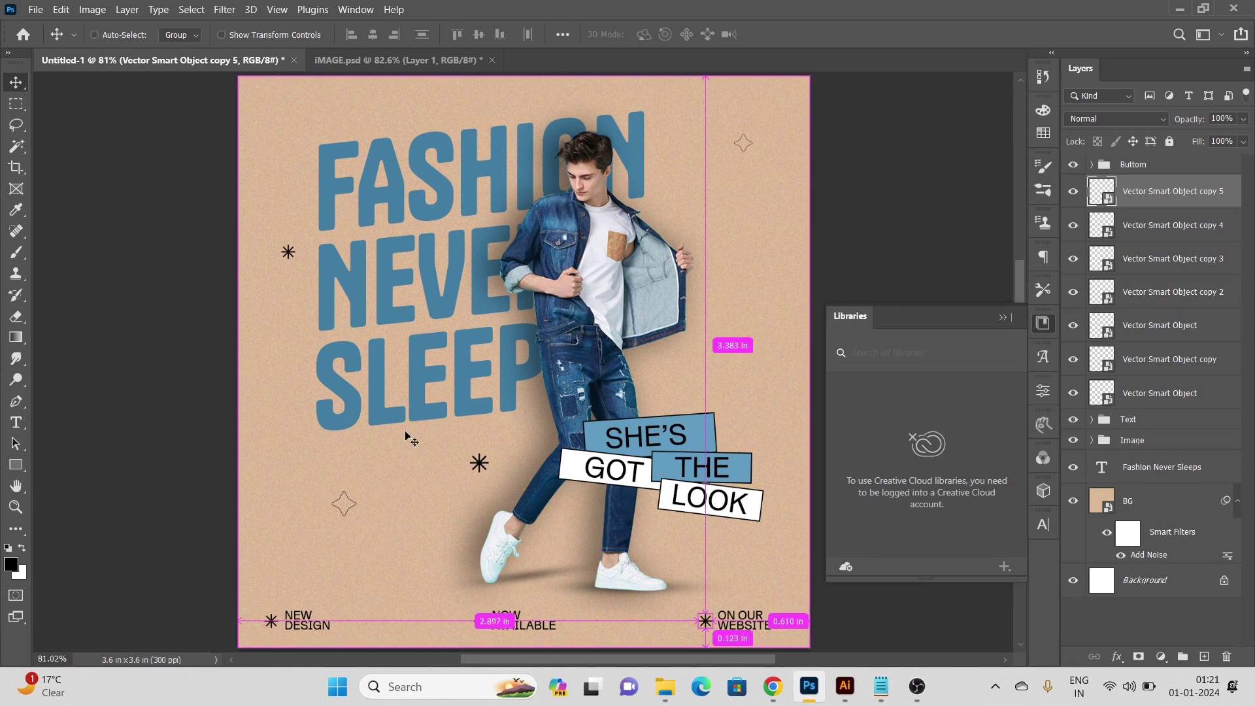
Move the larger asterisk from below the headline to the model's other side, just above the SHE'S label.
scroll(482, 480, down, 3)
scroll(482, 480, up, 4)
drag(483, 475, 794, 387)
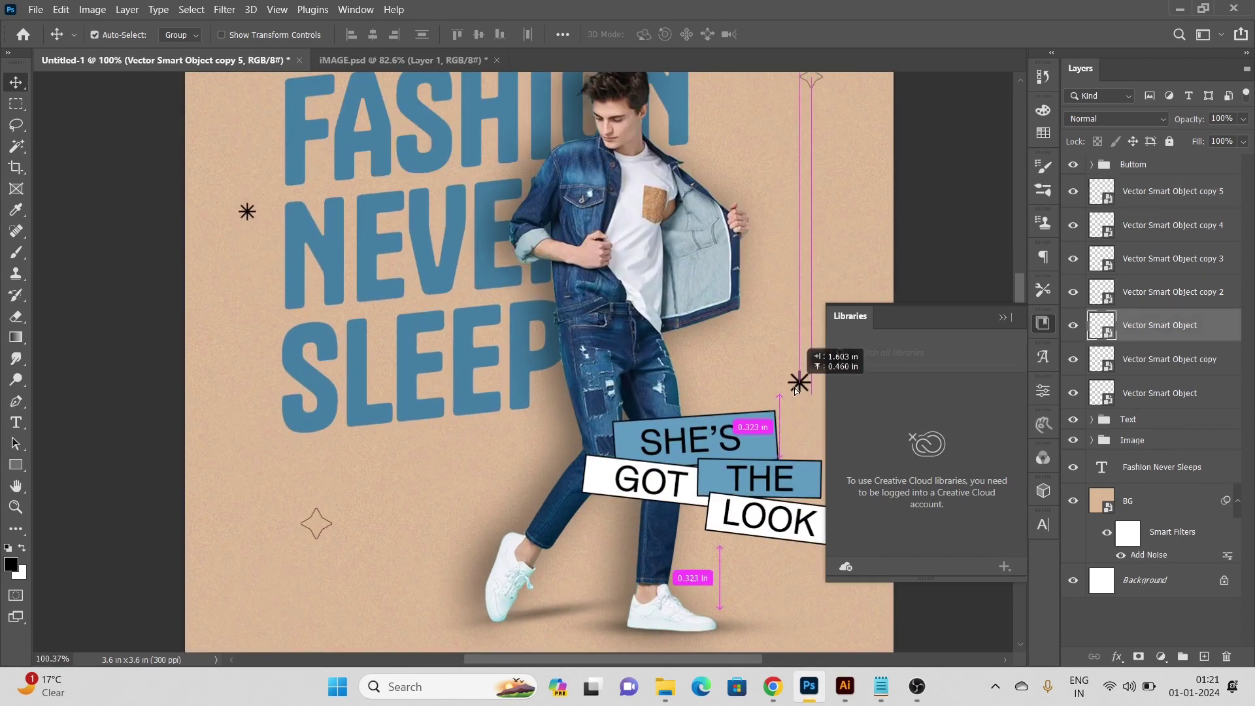
Scale the asterisk above the SHE'S label down to about 43.8%.
scroll(794, 386, down, 4)
scroll(645, 376, up, 3)
key(ctrl+t)
scroll(641, 428, up, 4)
drag(595, 349, 594, 351)
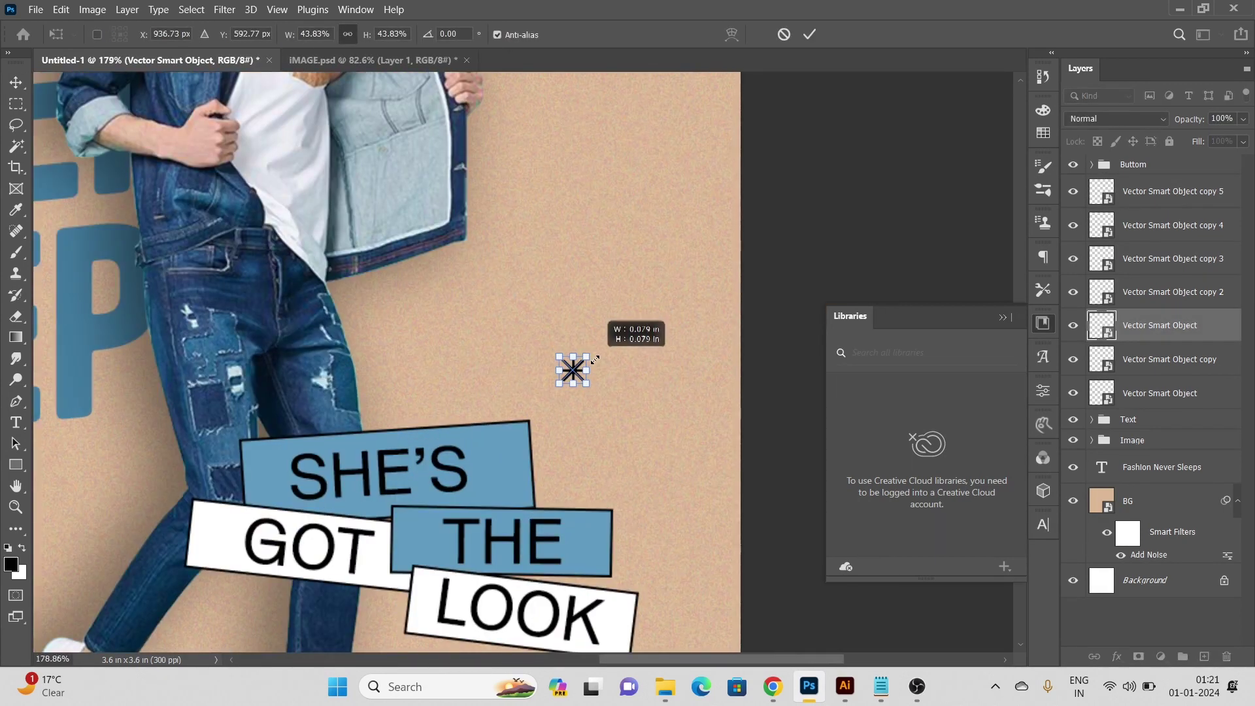
key(Return)
key(ctrl+0)
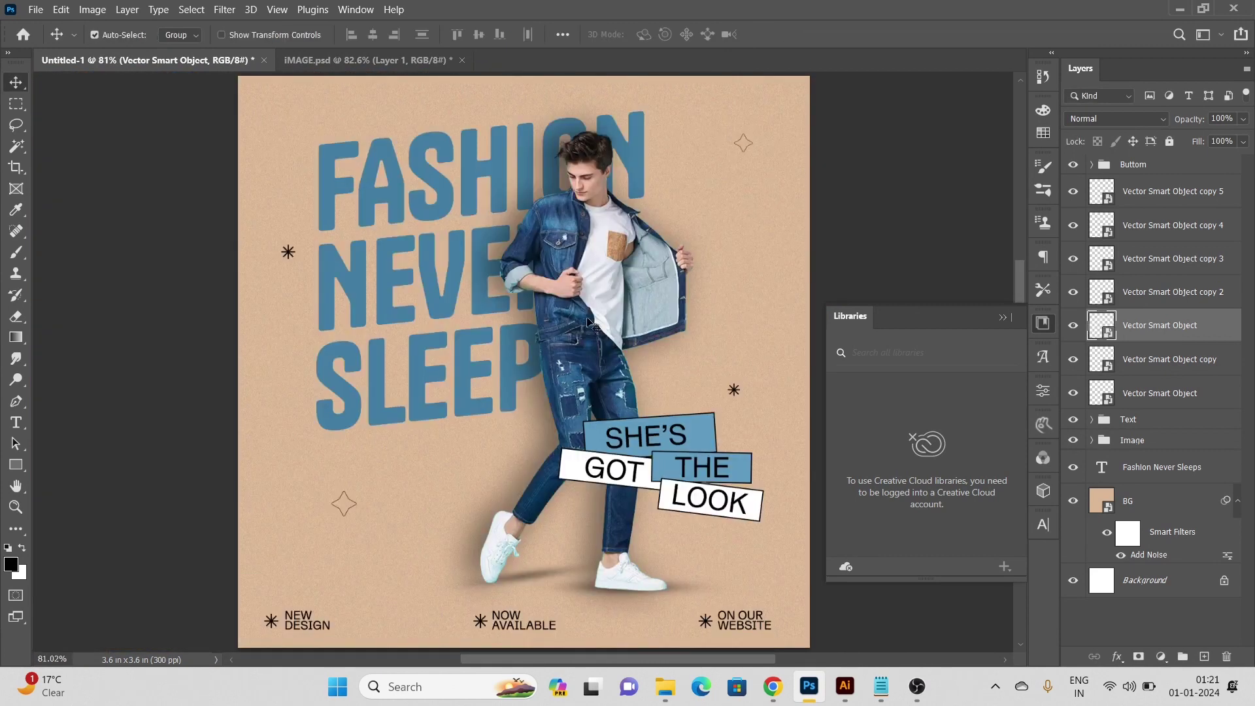
Switch to Notepad, copy the line "A classic that is loved by all." and return to the Photoshop poster.
click(890, 683)
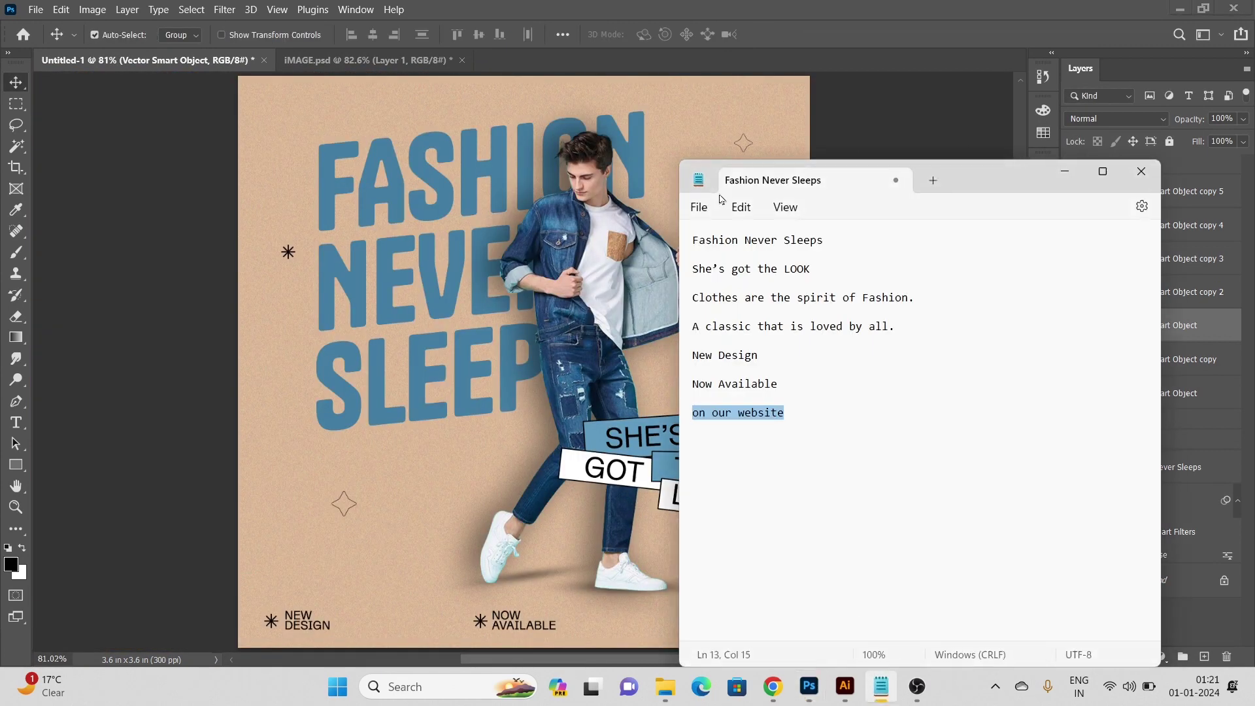
click(844, 269)
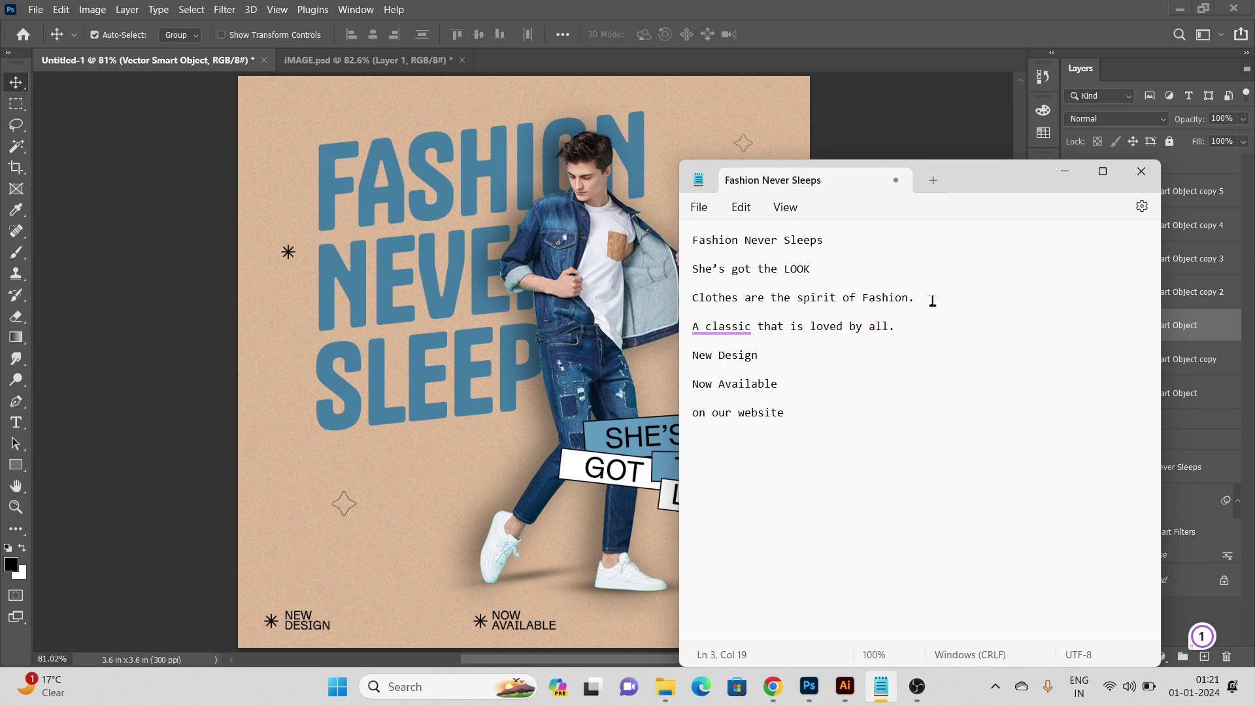
drag(910, 325, 680, 324)
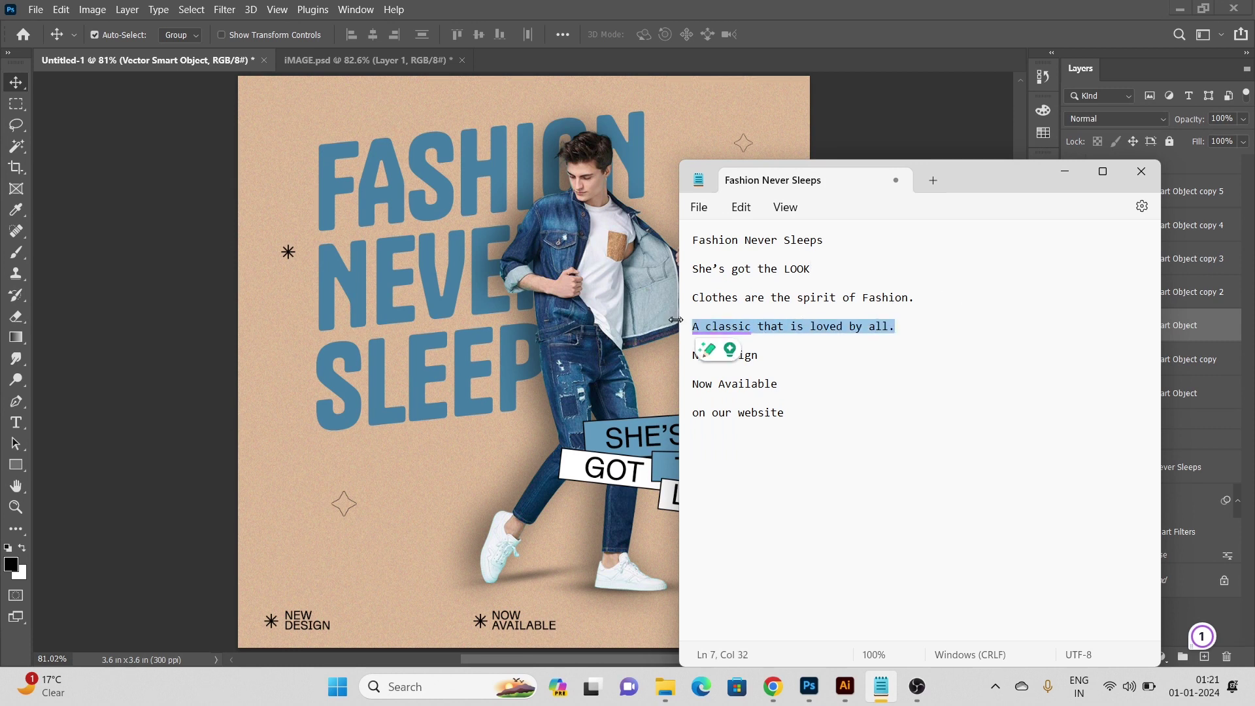
click(415, 218)
Add a new text layer above the FASHION headline reading "A classic that is loved by all.".
scroll(395, 190, up, 6)
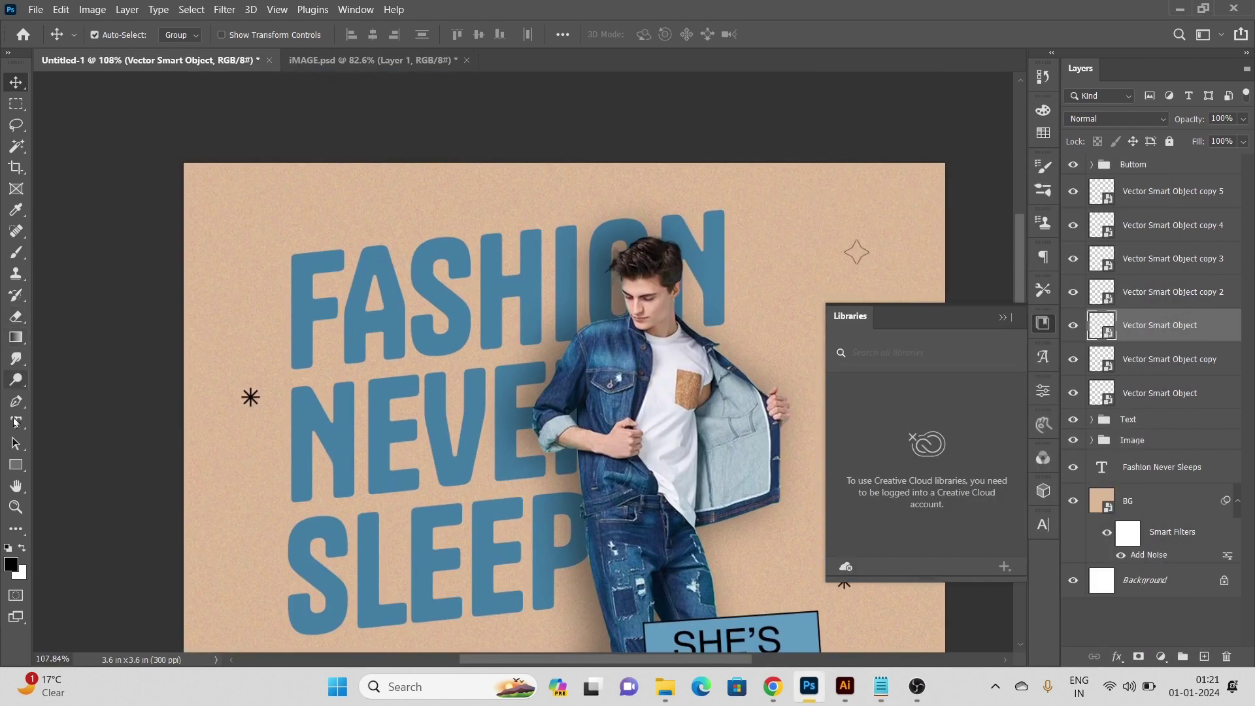
click(16, 422)
click(281, 235)
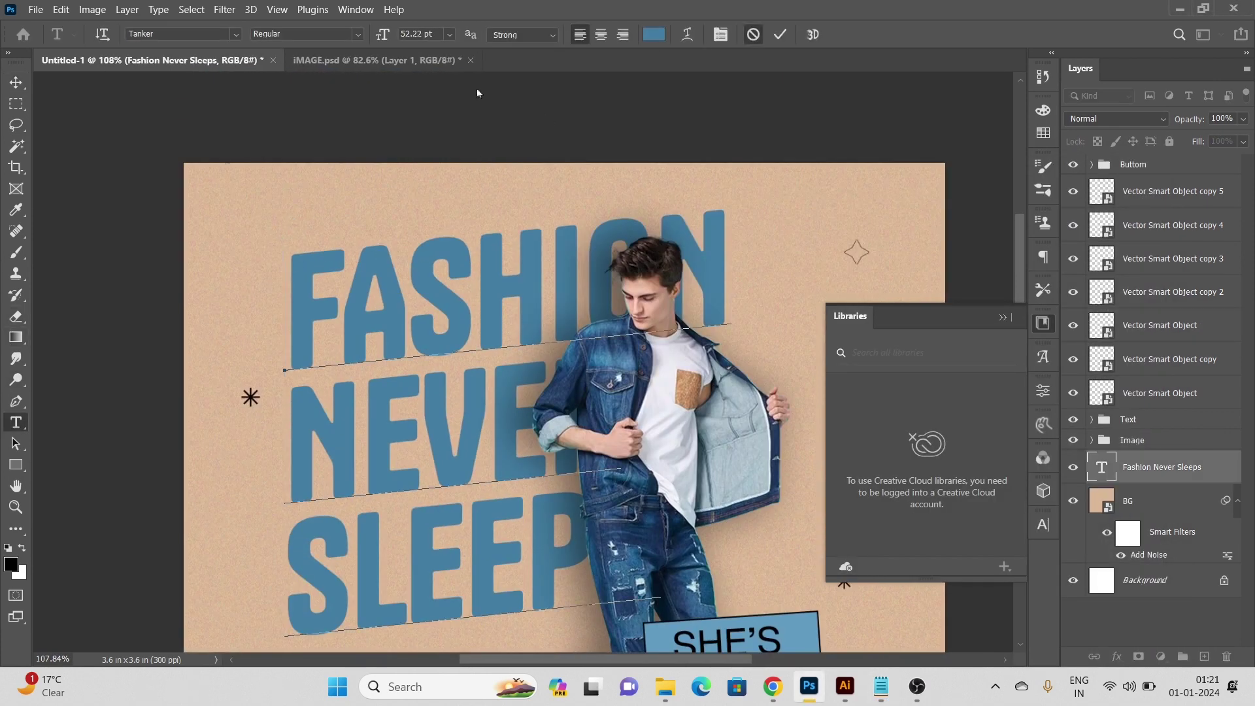
click(224, 180)
text(A CLASSIC THAT IS LOVED BY ALL.)
Set the new tagline's font to Repro and its colour to black, 000000.
key(ctrl+a)
click(1043, 524)
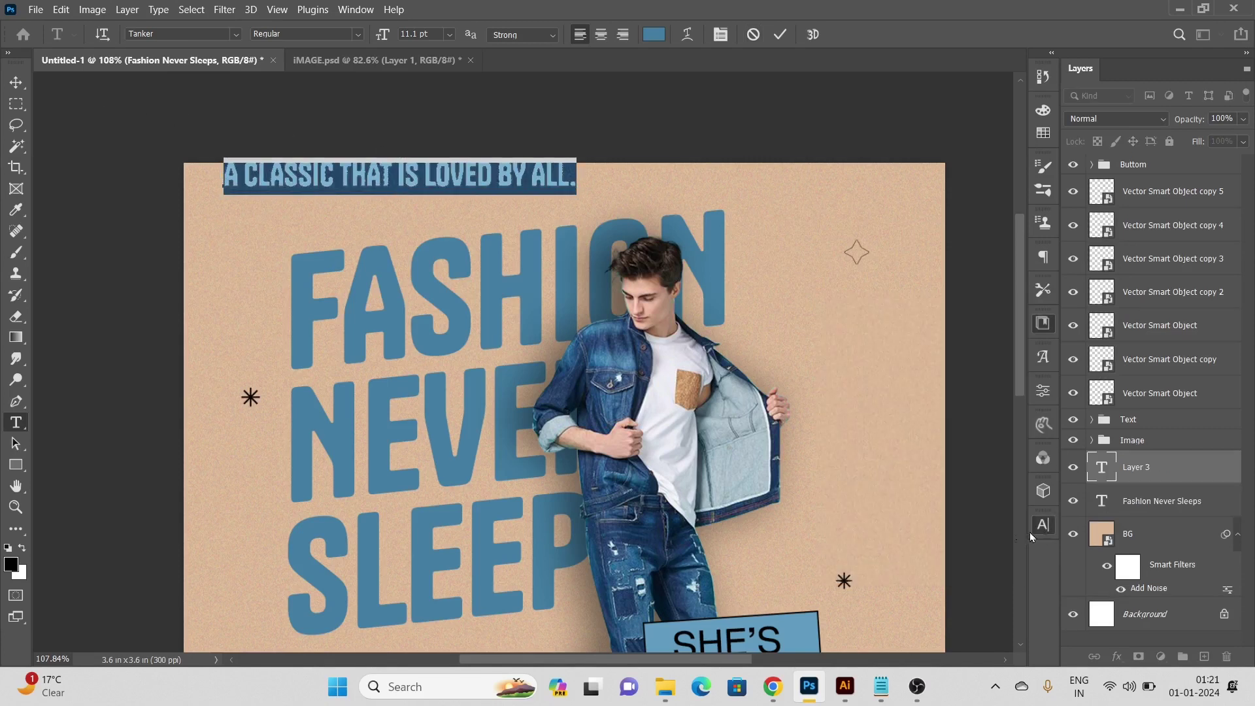
click(947, 516)
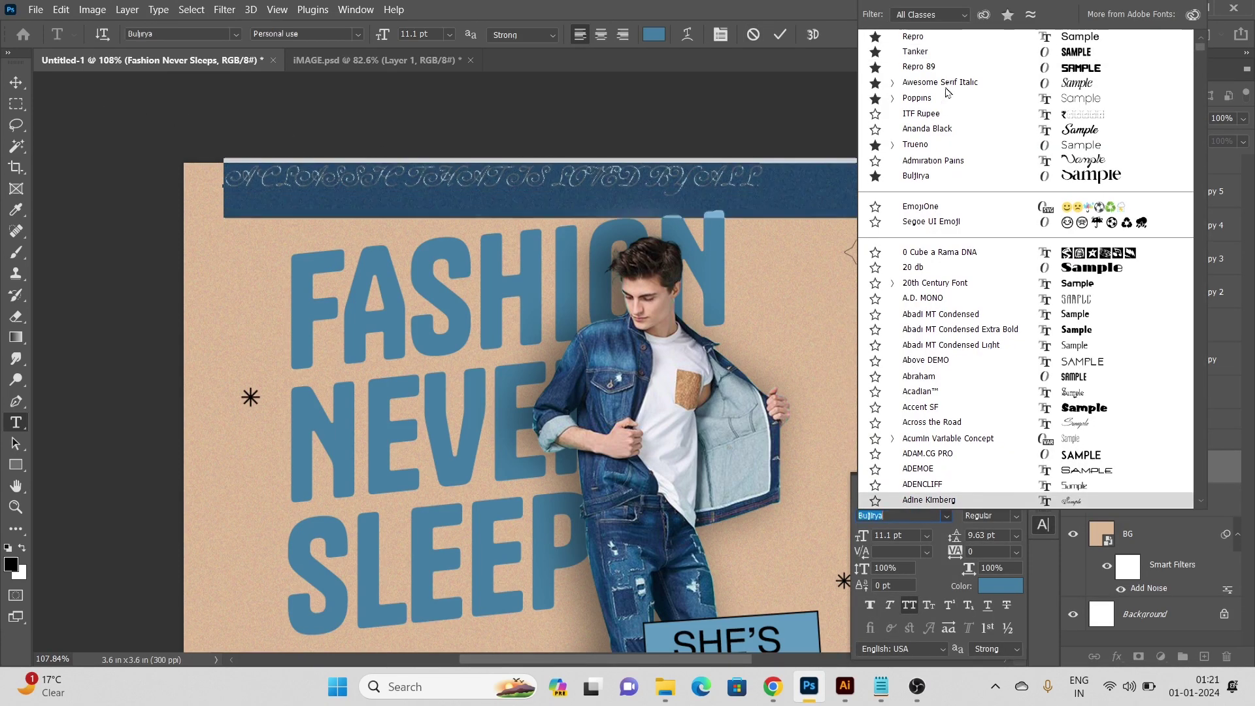
click(924, 47)
click(16, 82)
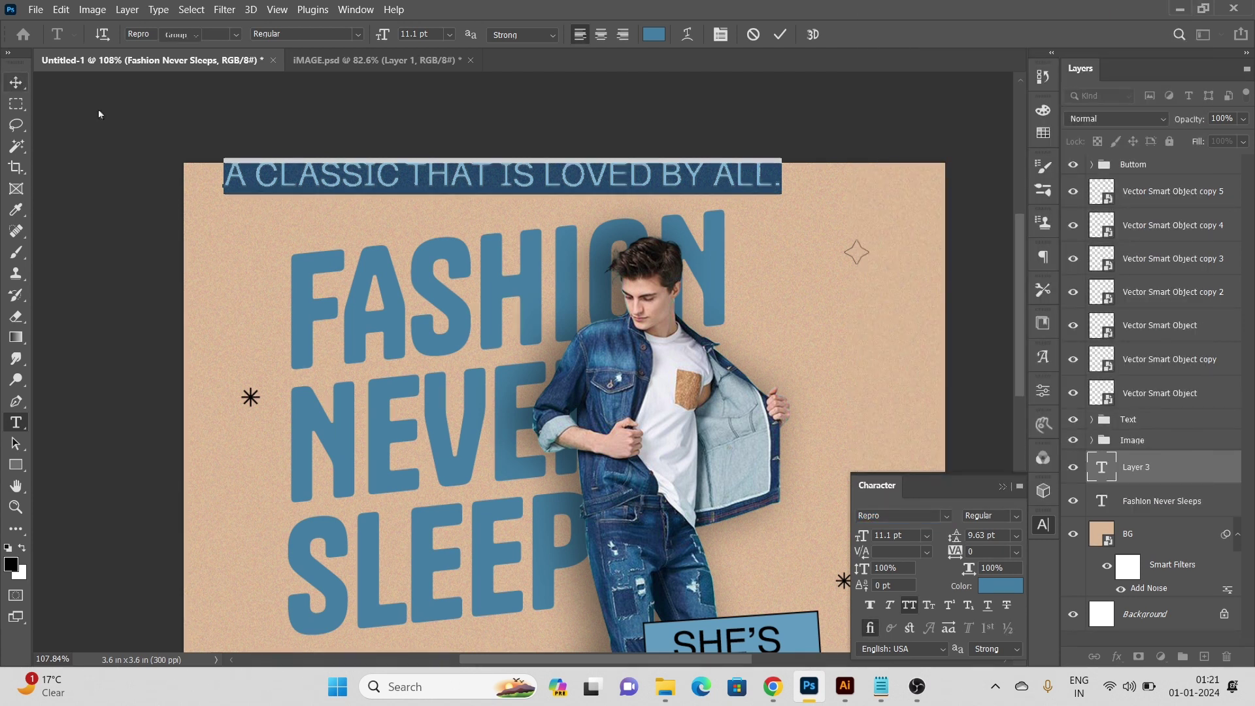
click(991, 593)
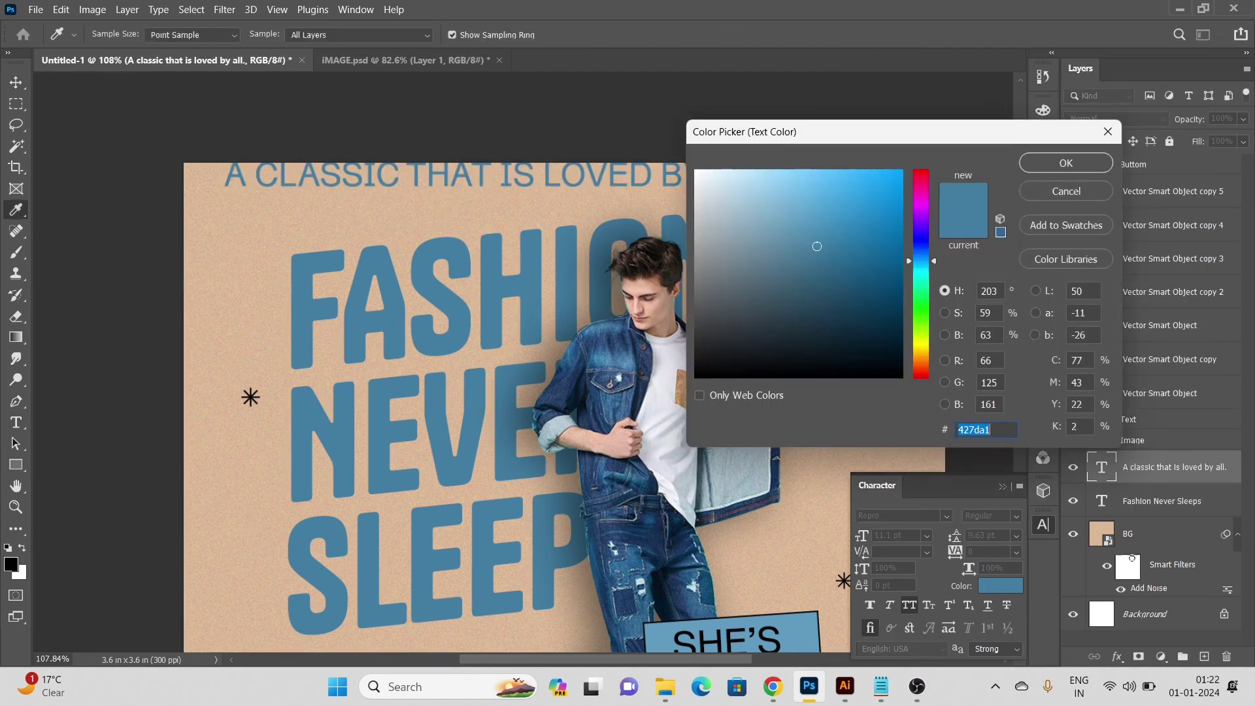
text(000000)
key(Return)
Scale the tagline down to 4.44 pt and place it just above the headline, starting near the F of FASHION.
key(ctrl+t)
drag(780, 157, 614, 165)
drag(538, 171, 445, 195)
key(Return)
scroll(445, 198, down, 5)
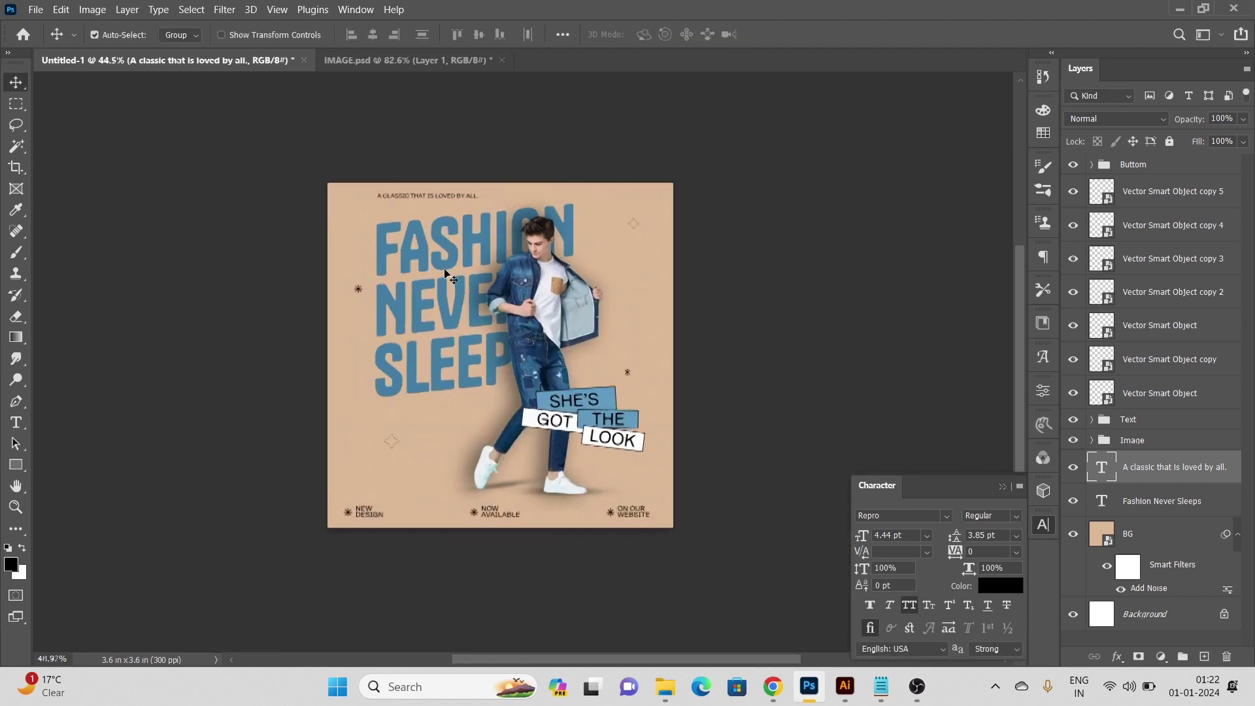
scroll(445, 274, up, 2)
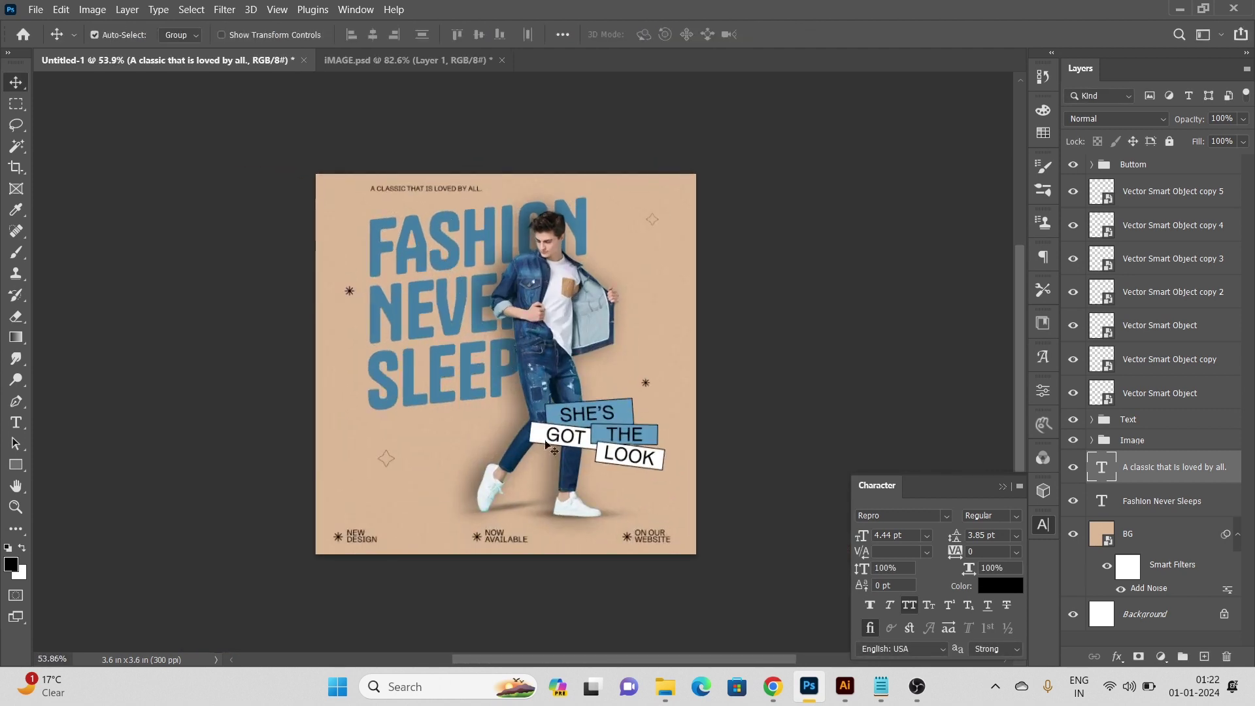
Switch to Notepad, copy the line "Clothes are the spirit of Fashion." and return to the Photoshop poster.
click(881, 686)
drag(922, 301, 662, 298)
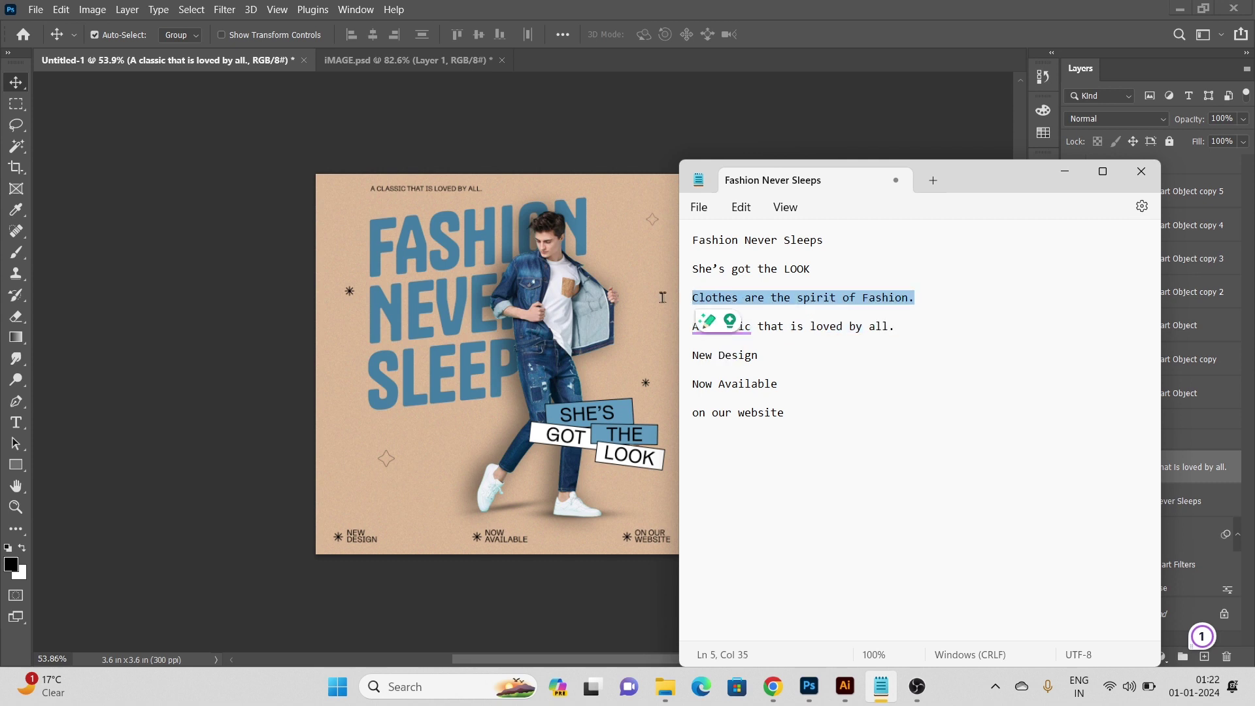
click(392, 304)
Draw a wavy open path with the Pen tool, rising from the base of the F across the word FASHION to its O.
scroll(384, 281, up, 4)
drag(383, 282, 320, 325)
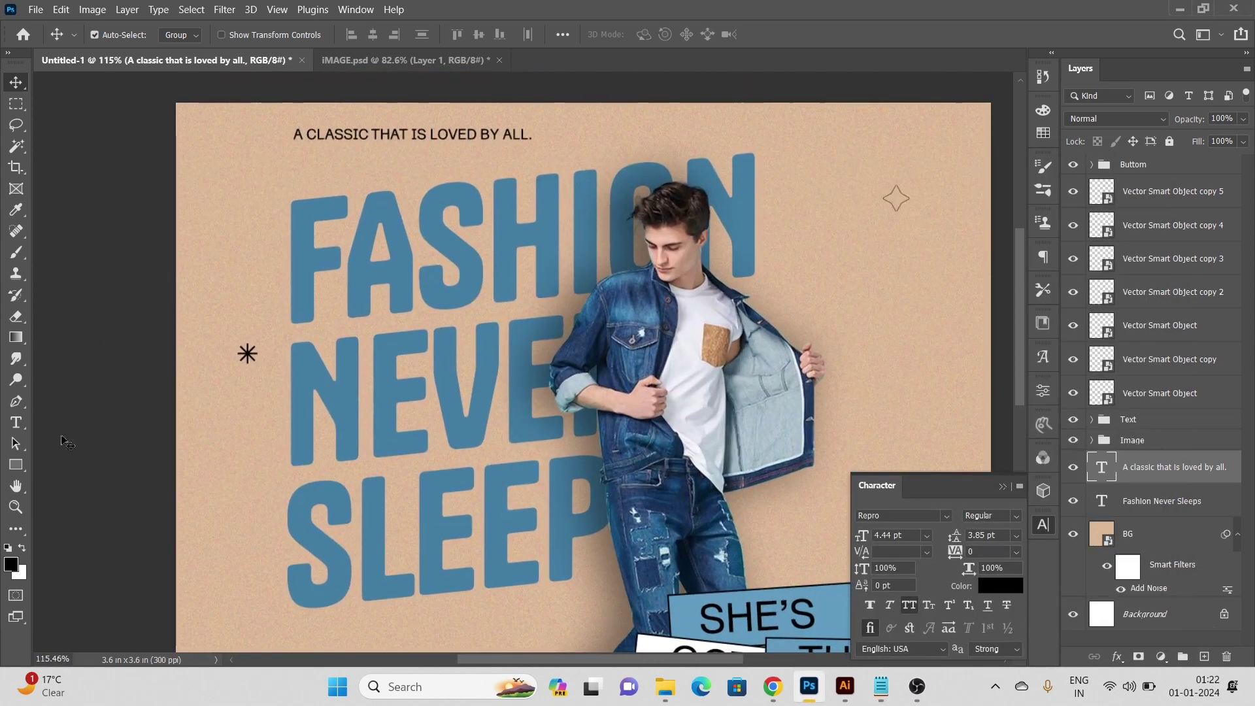
click(16, 401)
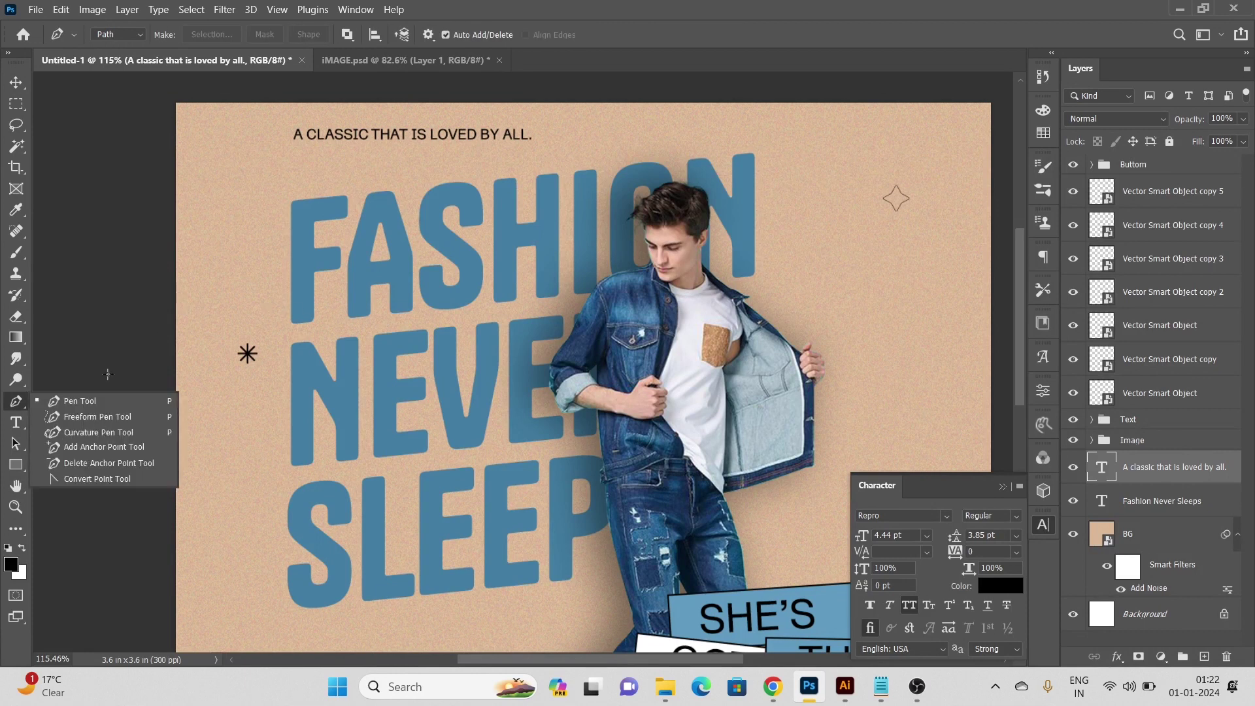
click(93, 398)
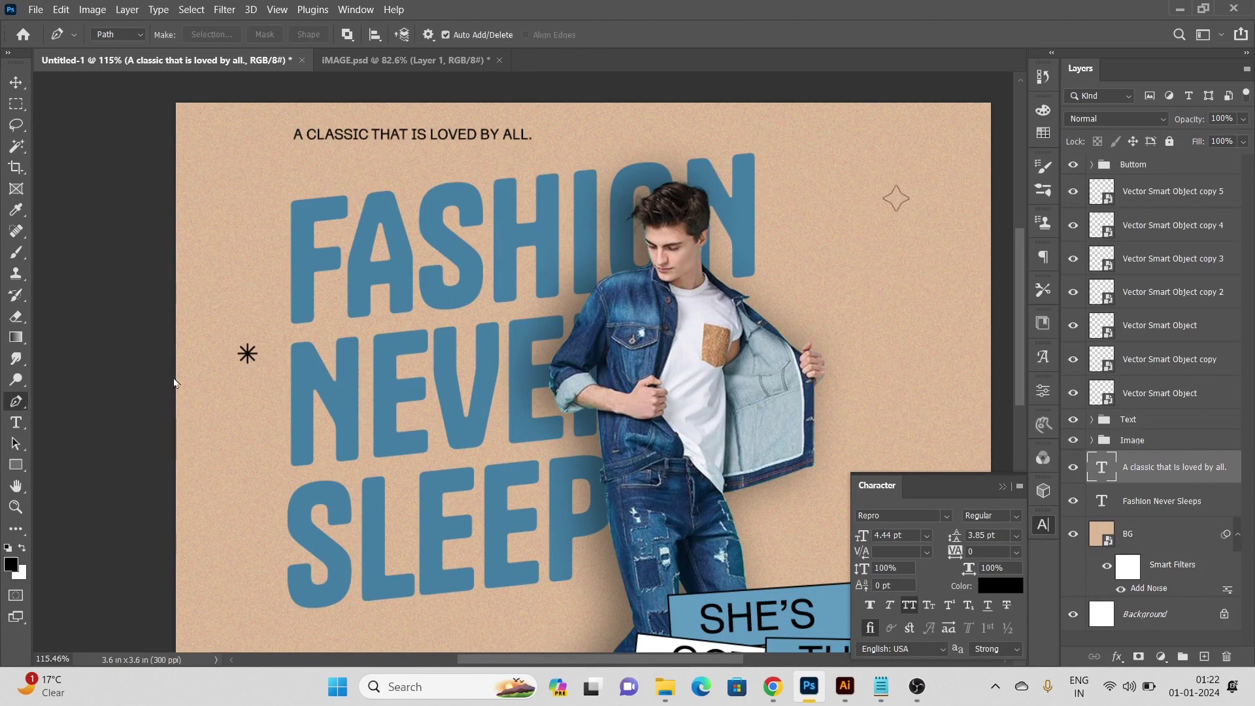
click(269, 317)
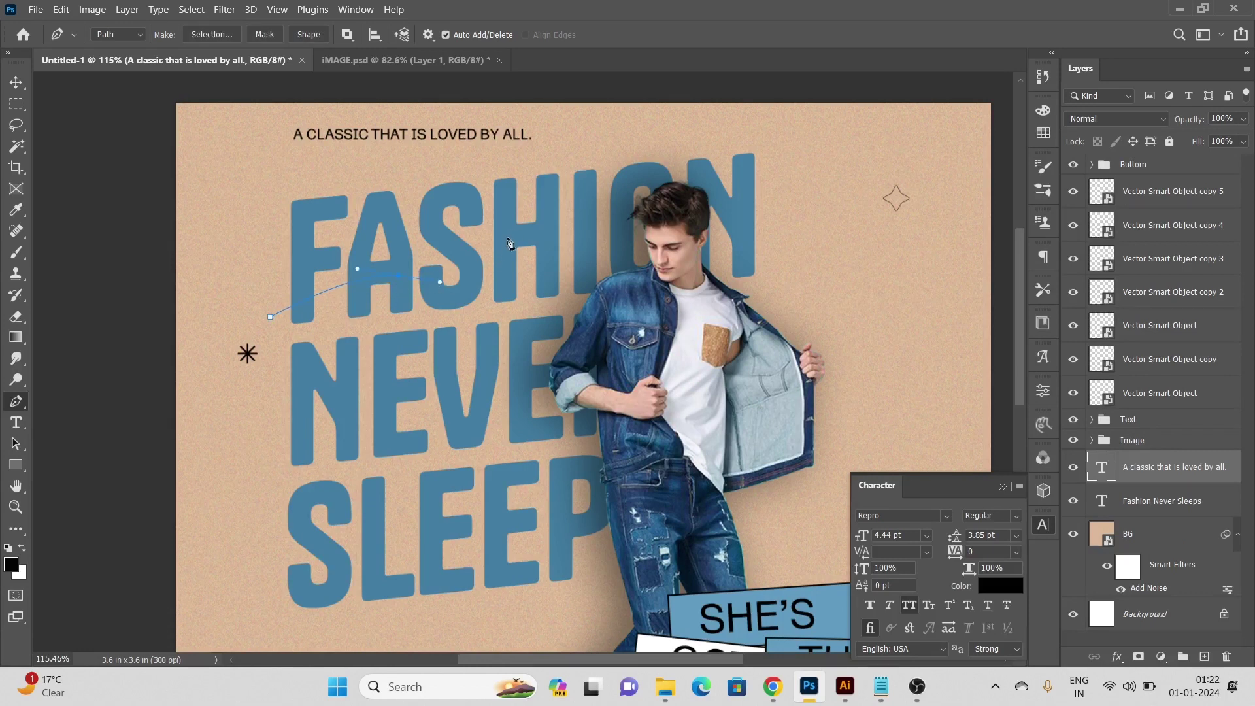
drag(537, 209, 546, 211)
drag(619, 171, 697, 161)
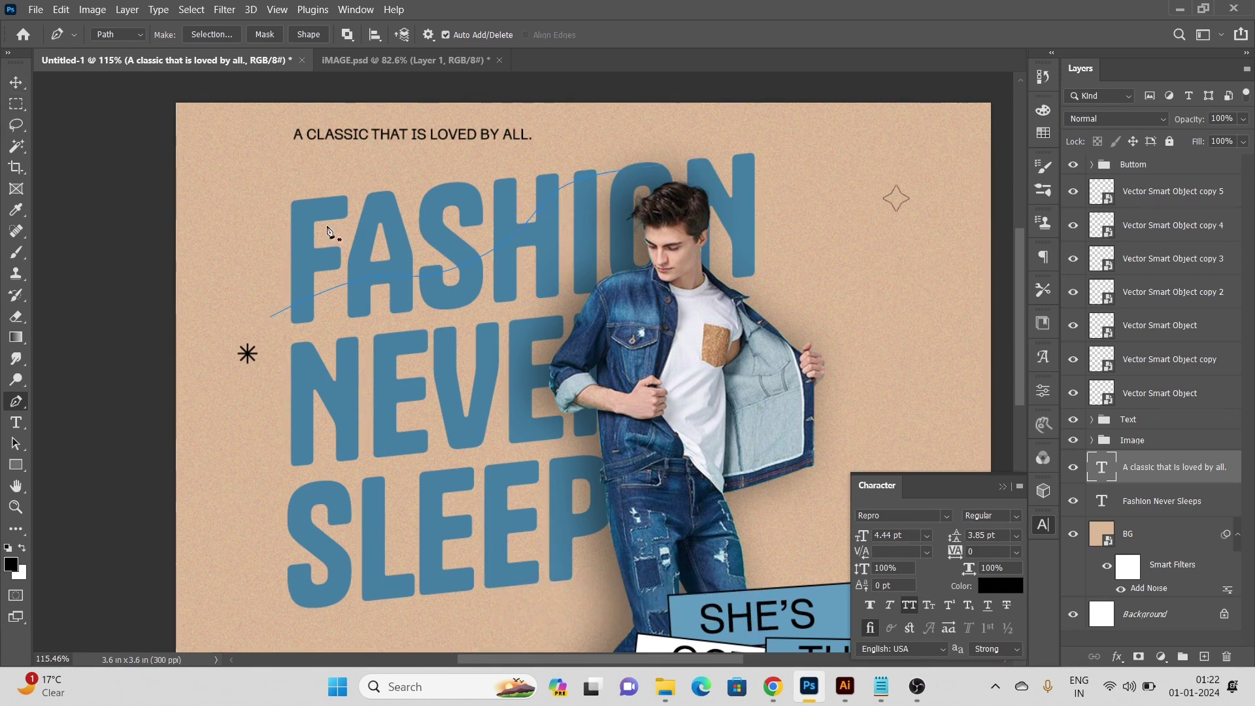
Add the text "Clothes are the spirit of Fashion." along the wavy path over FASHION.
click(24, 426)
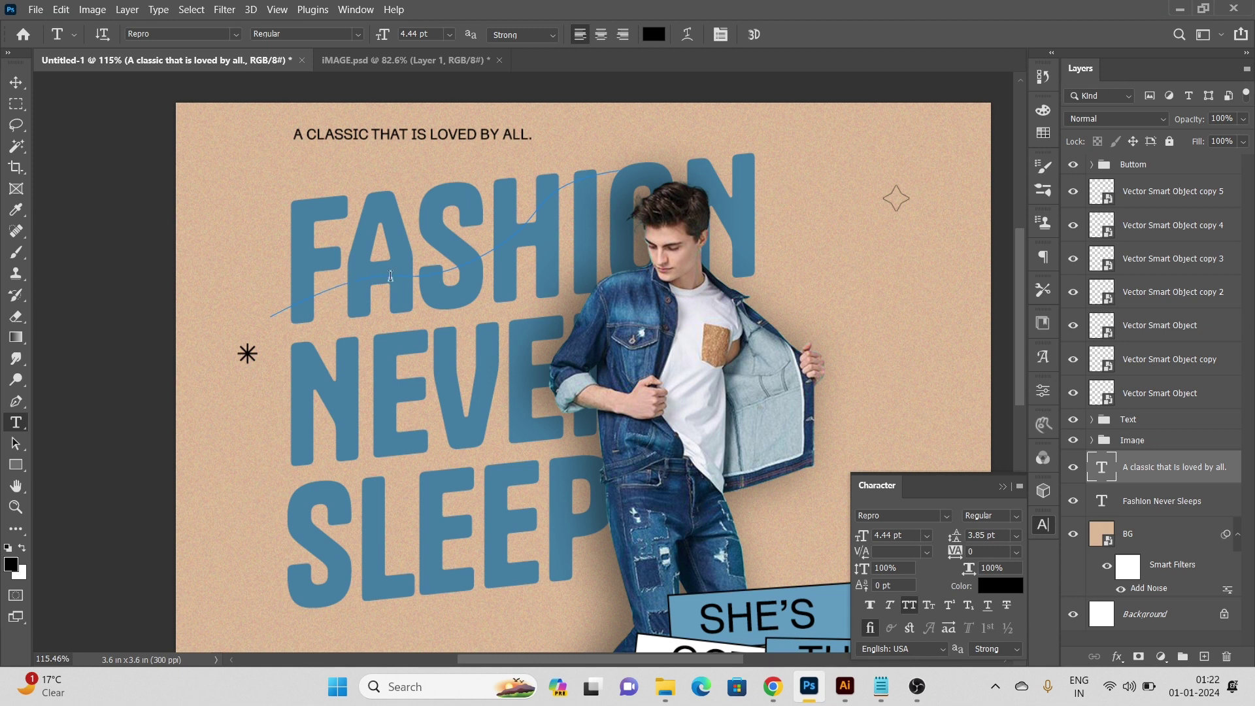
scroll(462, 268, up, 3)
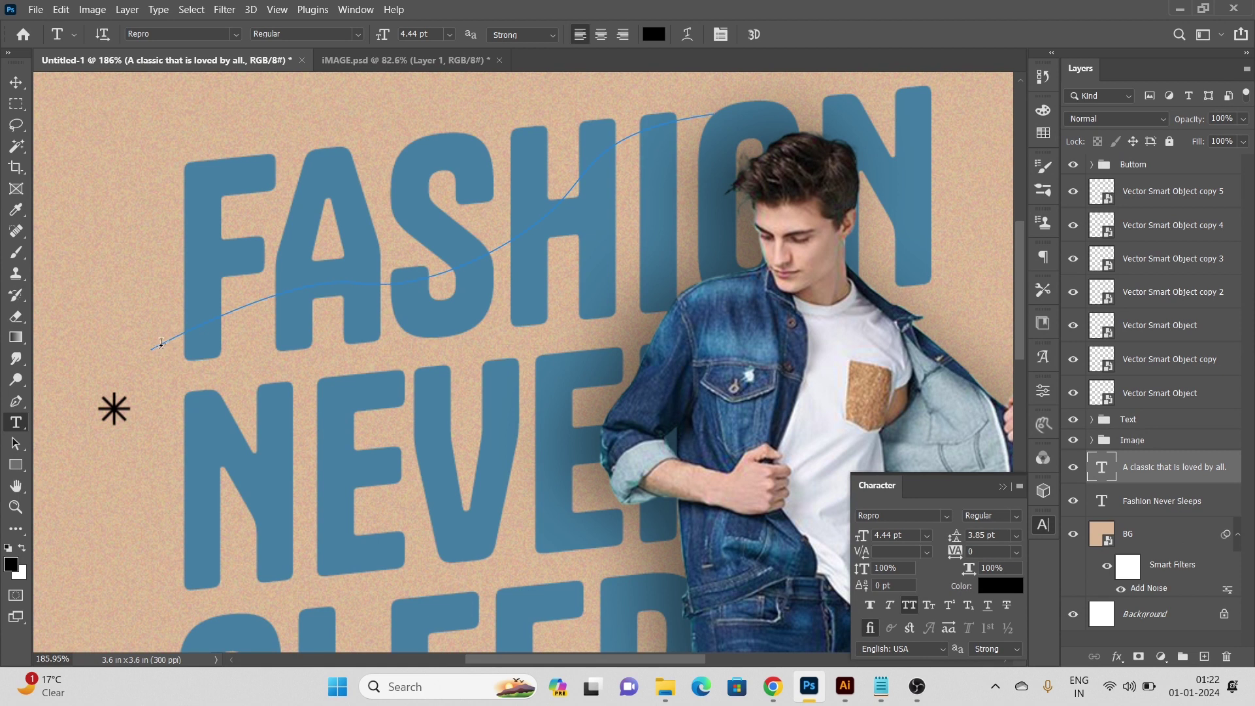
click(228, 323)
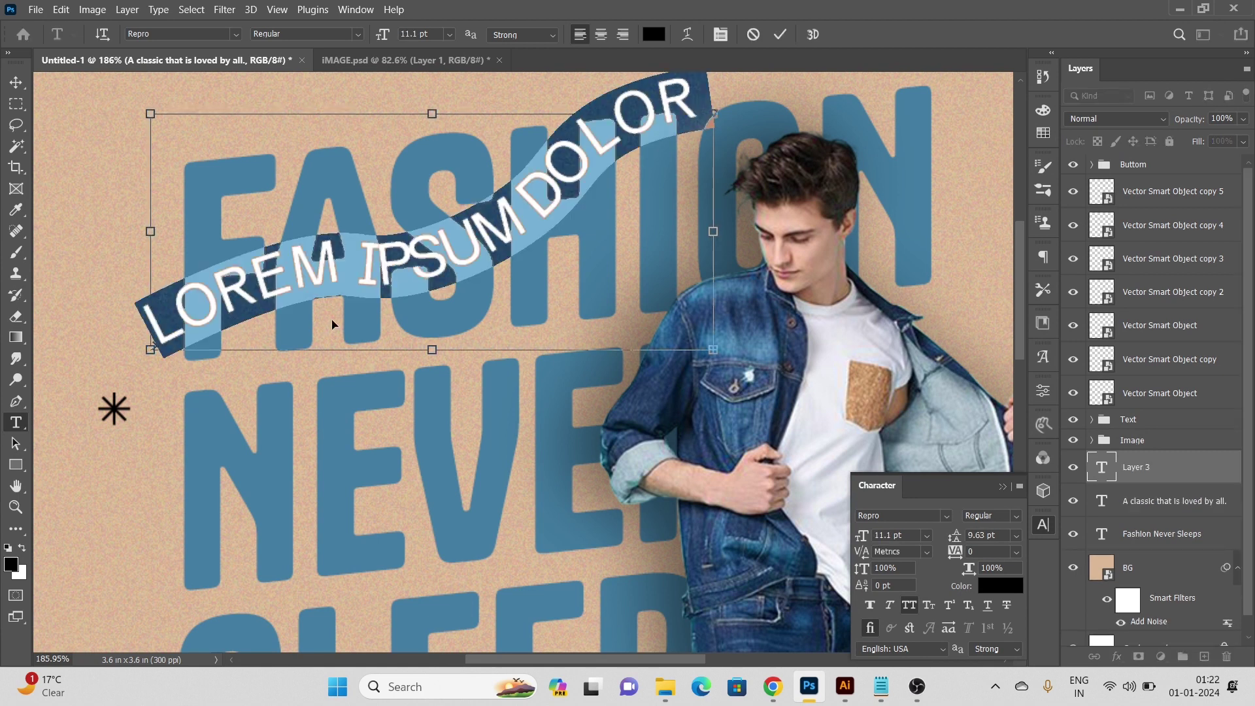
text(CLOTHES ARE THE)
scroll(554, 154, down, 4)
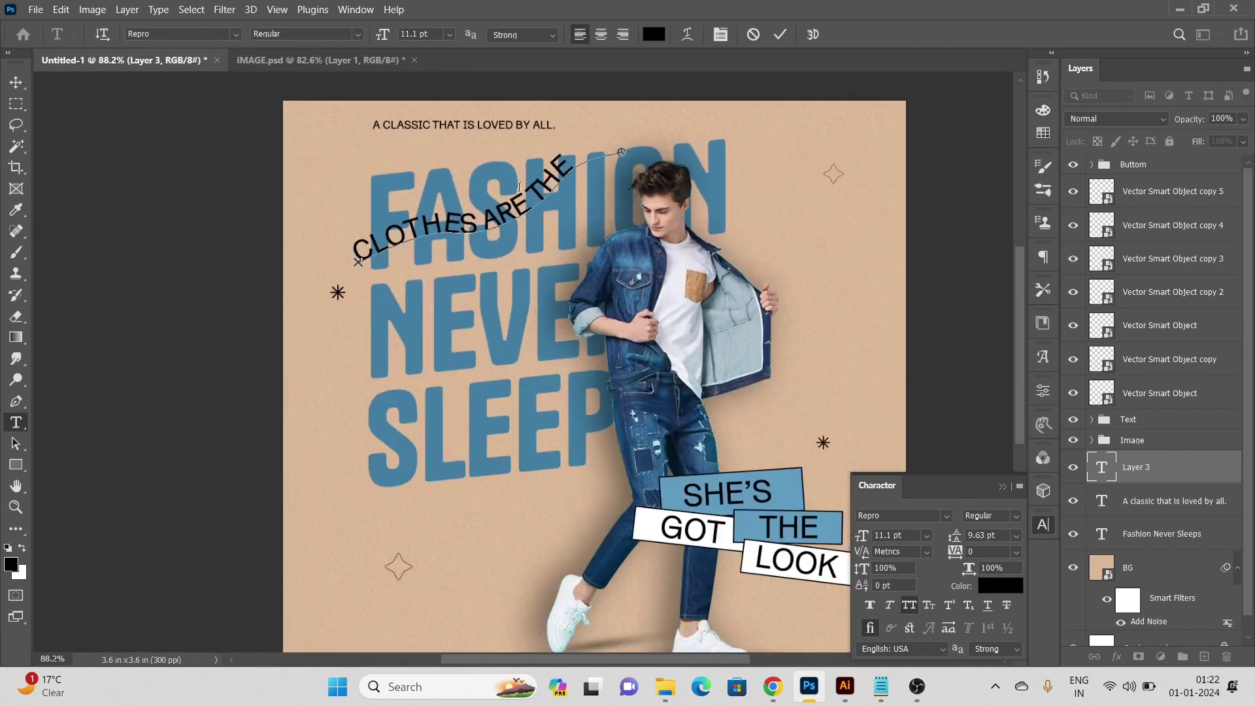
Set the curved text's size to 6 pt and turn off All Caps.
key(ctrl+a)
scroll(417, 43, down, 5)
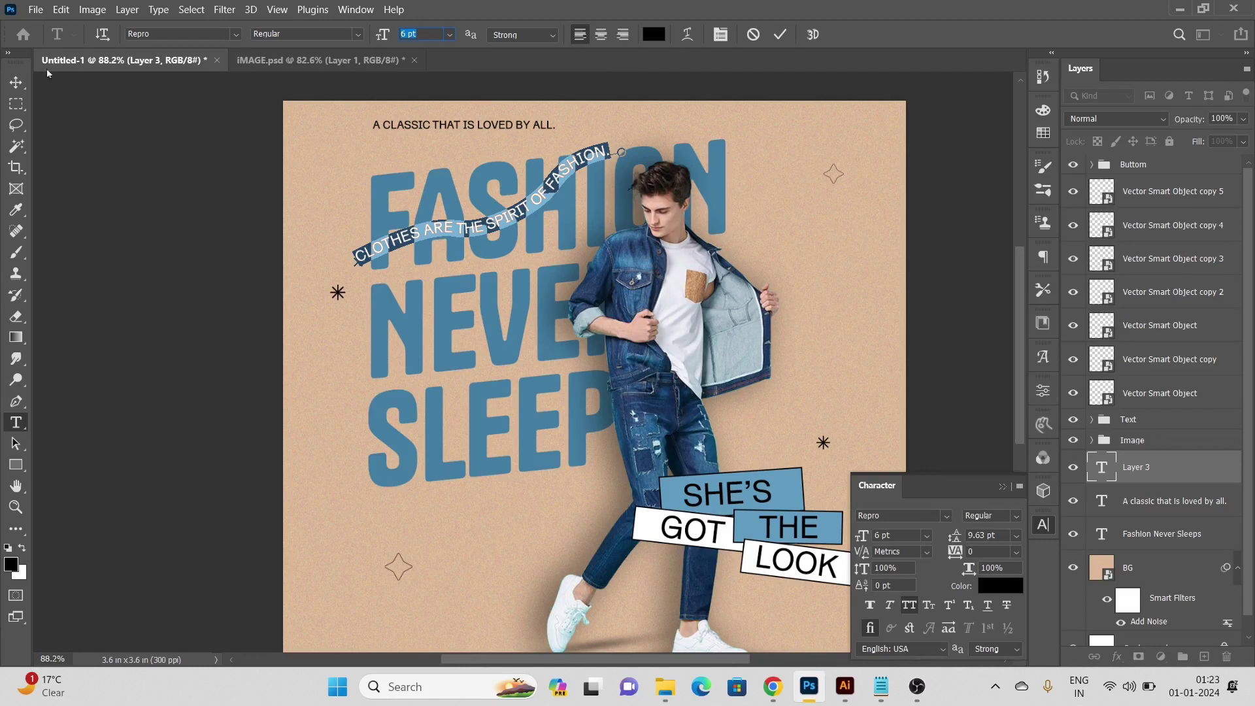
click(16, 86)
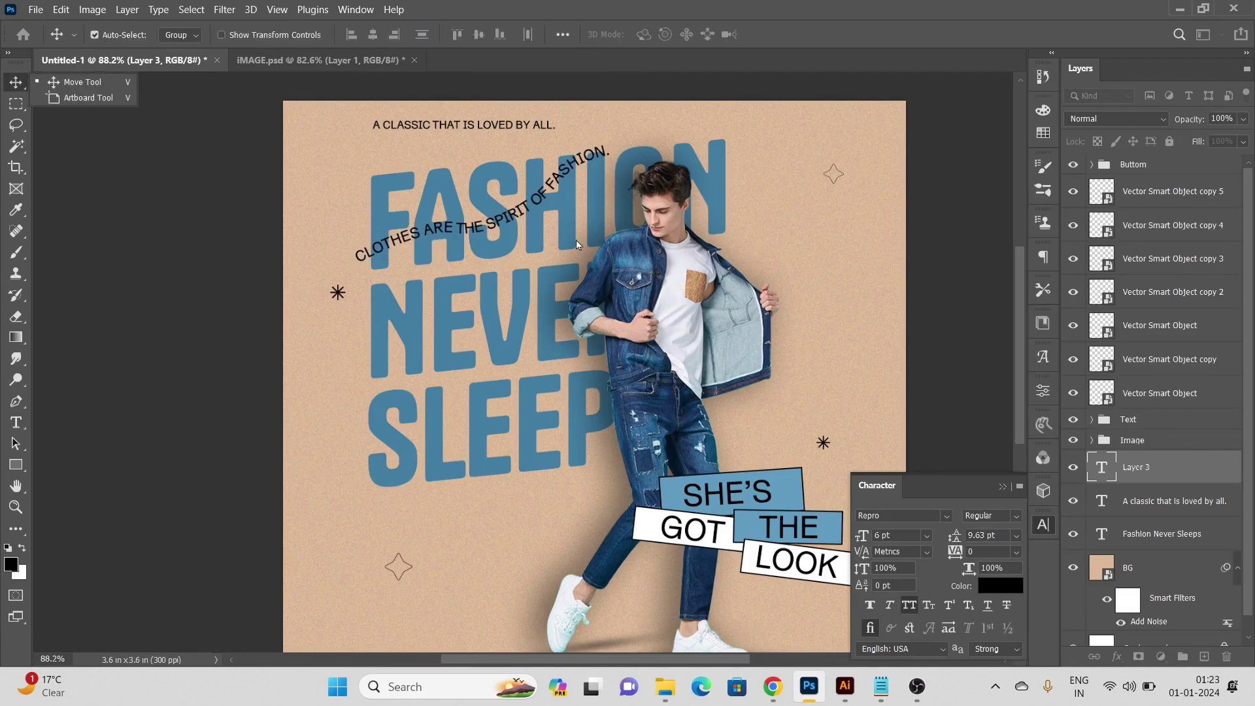
click(908, 604)
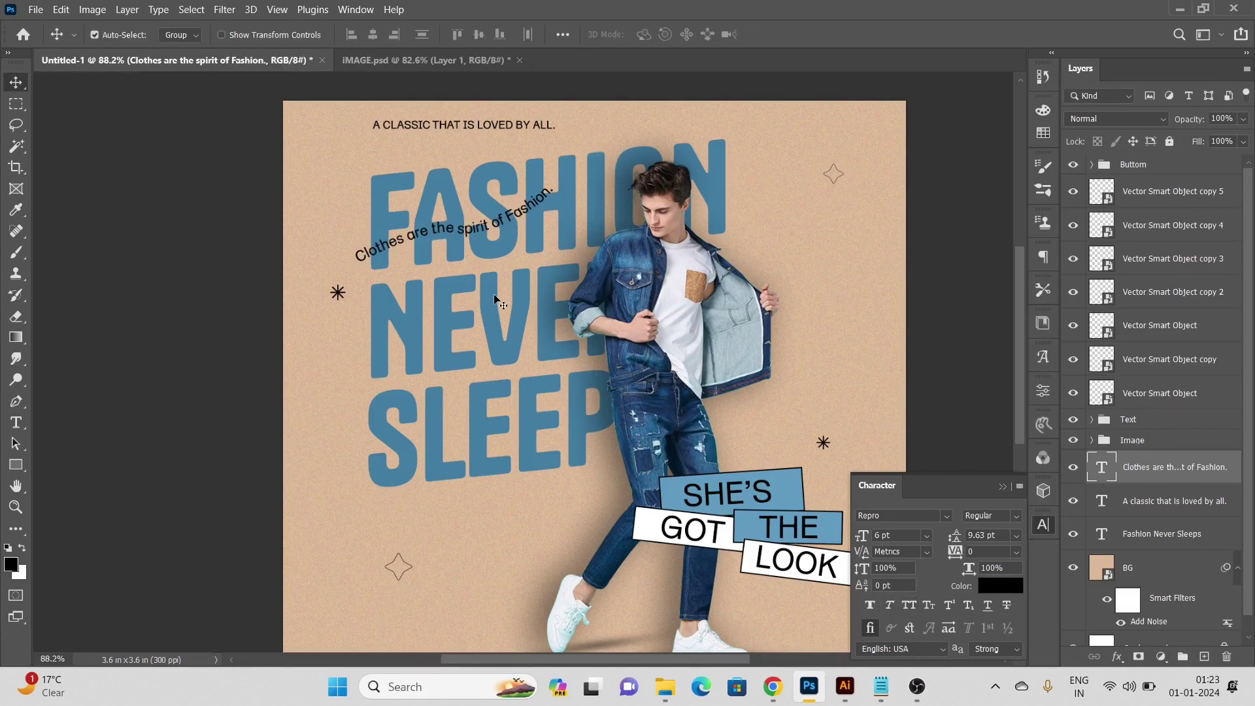
Reselect the whole curved sentence and set its font size to 7 pt.
scroll(516, 232, up, 2)
scroll(331, 254, up, 3)
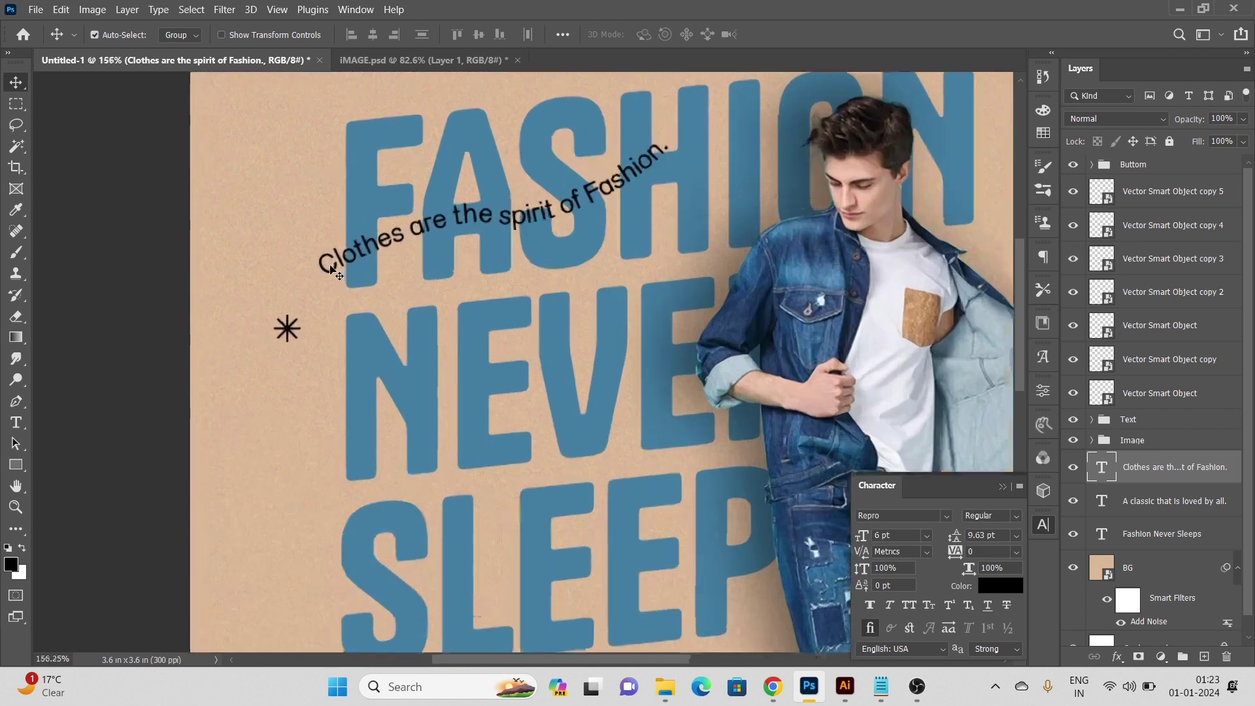
double_click(331, 254)
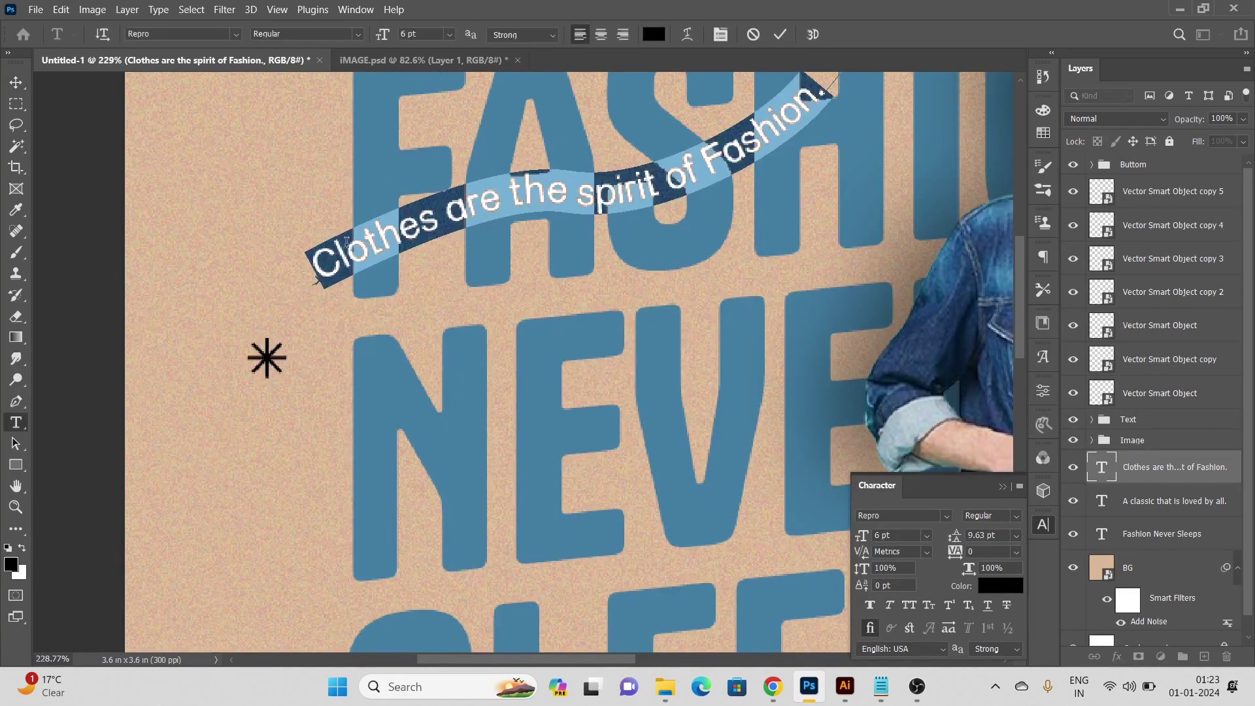
scroll(355, 234, down, 3)
key(Up)
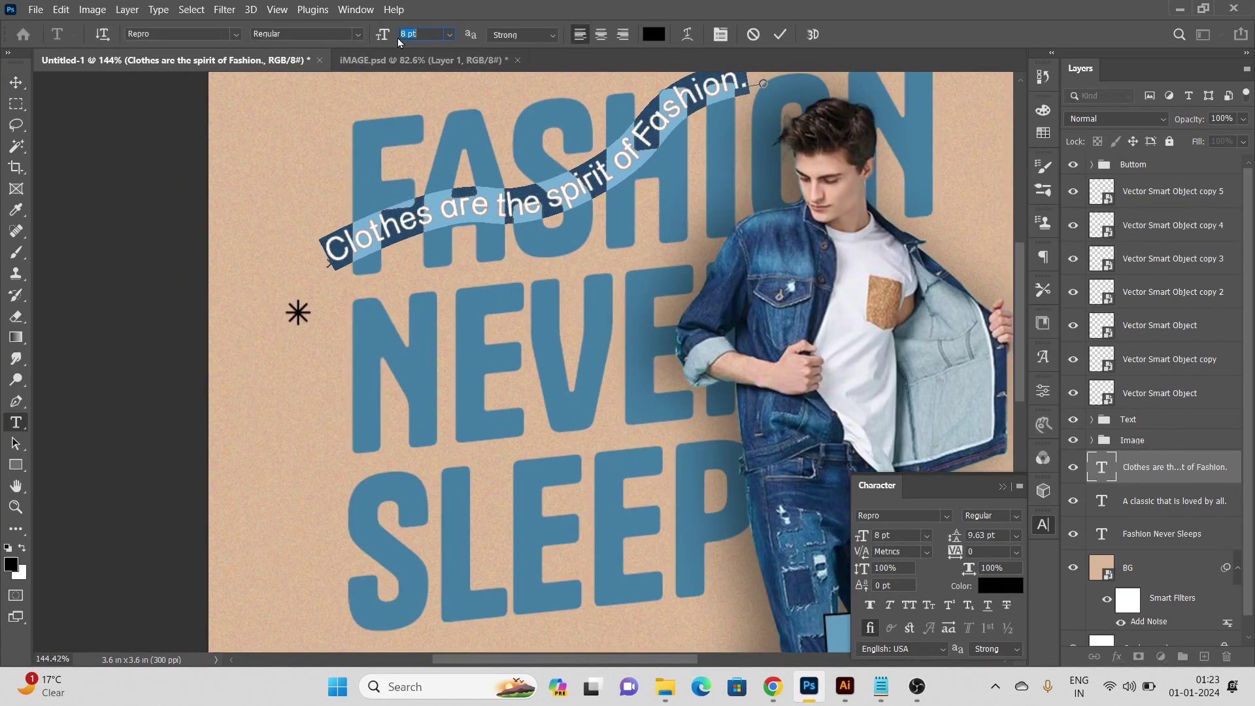
key(Down)
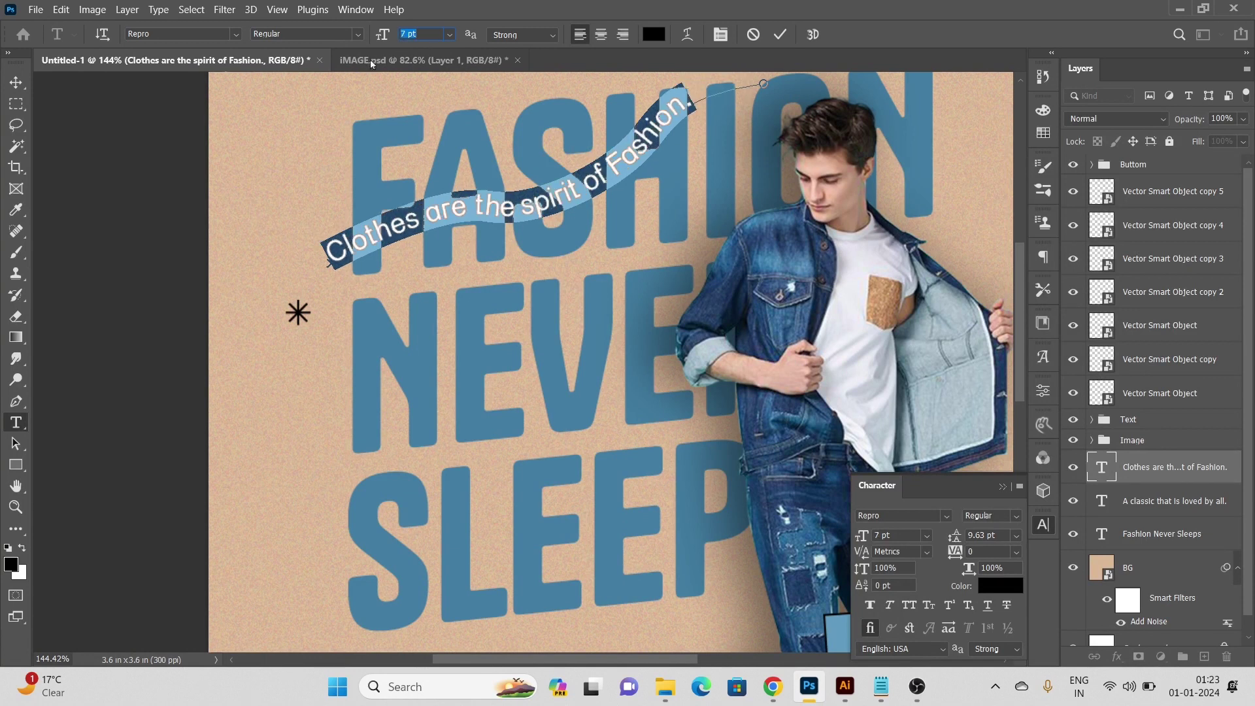
click(19, 81)
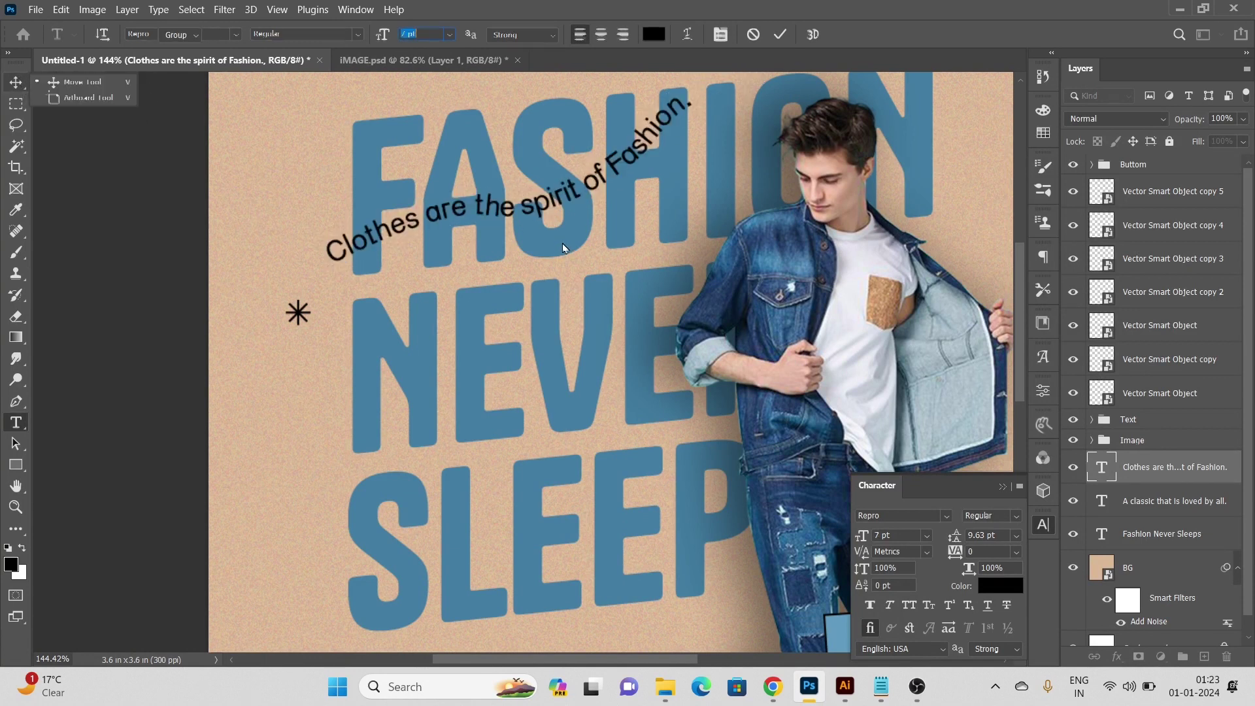
Reposition the curved text over FASHION, nudging it left and slightly down so it starts outside the headline's F.
scroll(555, 255, down, 5)
scroll(547, 273, up, 2)
scroll(544, 269, up, 2)
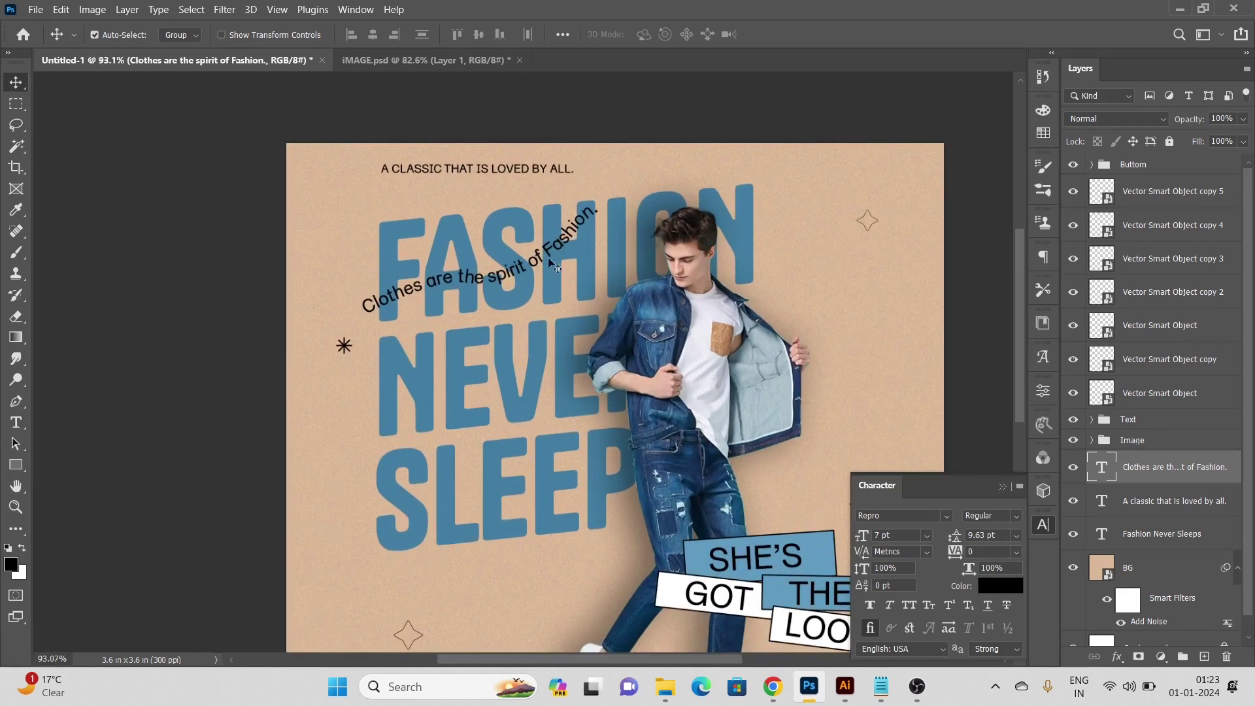
drag(557, 246, 567, 238)
scroll(568, 259, down, 2)
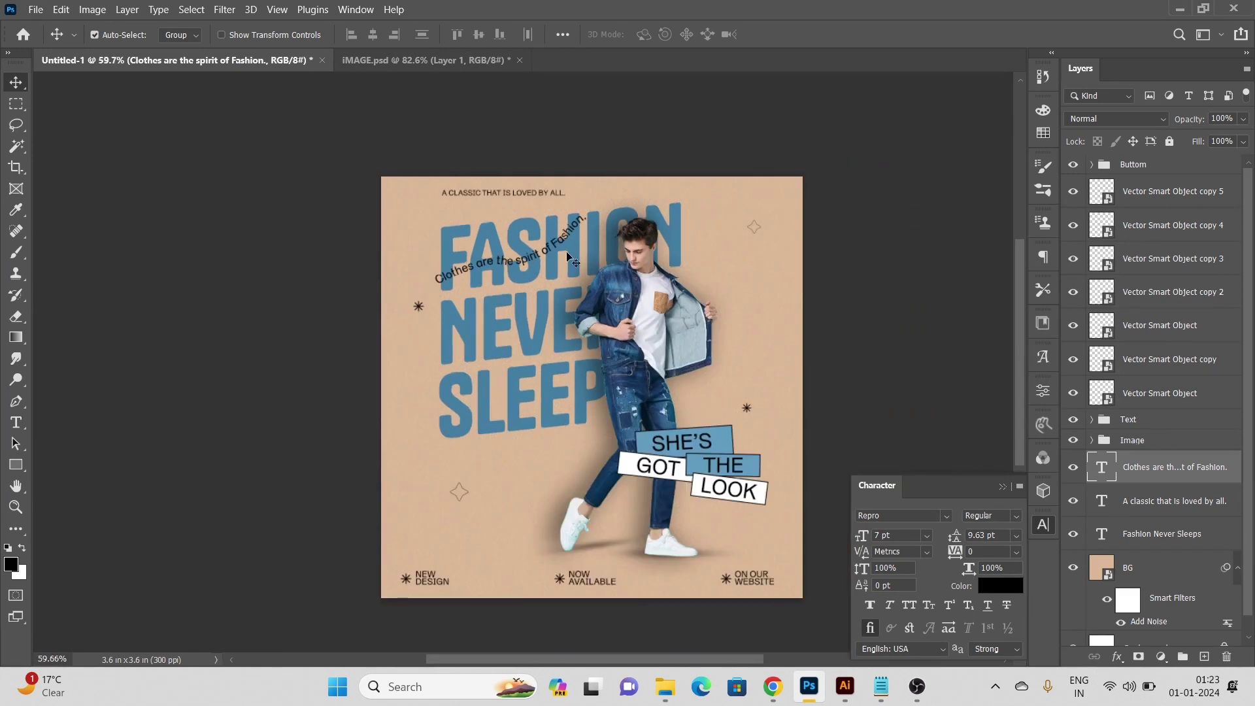
key(shift+Left)
key(shift+Left)
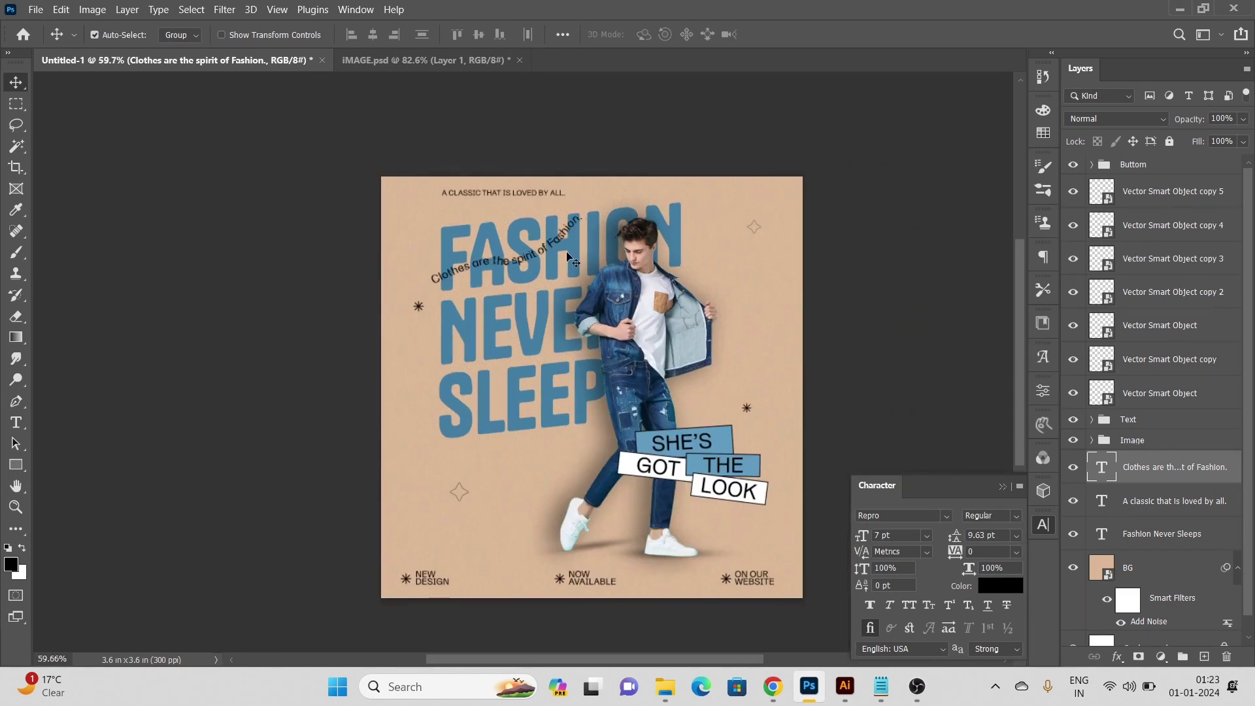
key(Down)
key(Down)
key(Down)
key(Down)
key(Left)
key(Left)
key(Left)
key(Left)
key(Left)
key(Left)
key(Left)
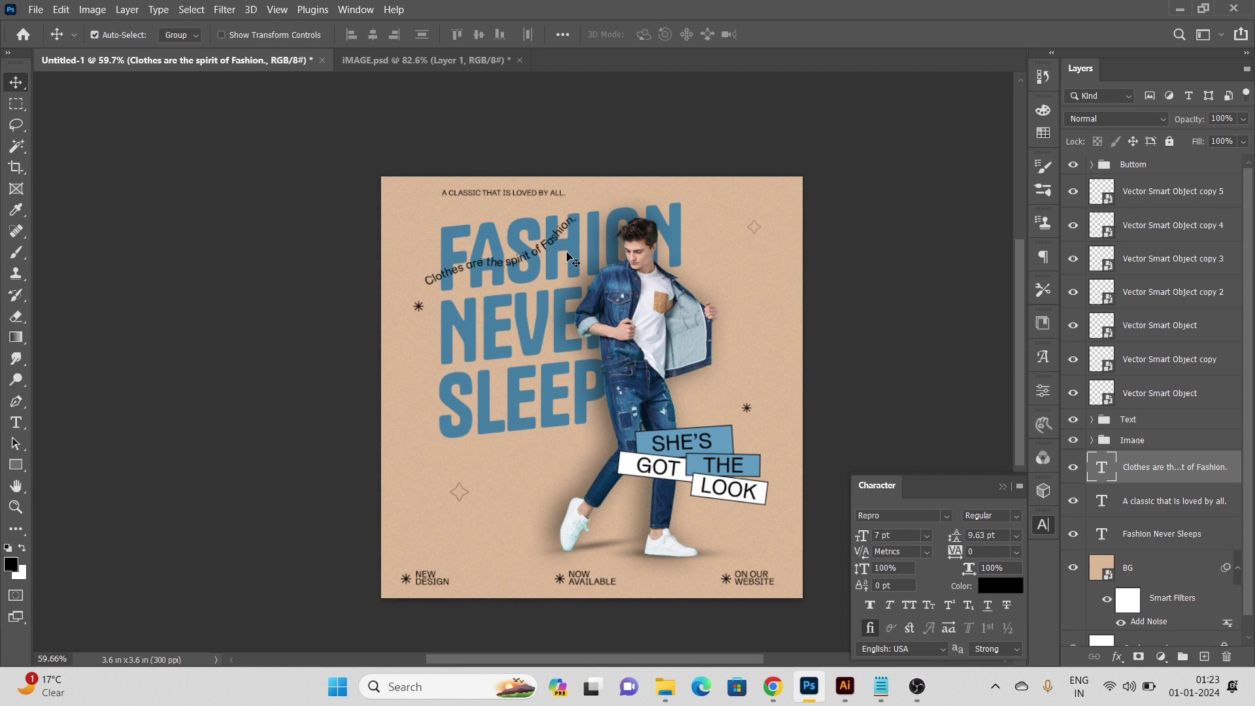
Give the black asterisk left of NEVER a Color Overlay in reddish brown, using a darker shade of the sampled background color.
key(ctrl+0)
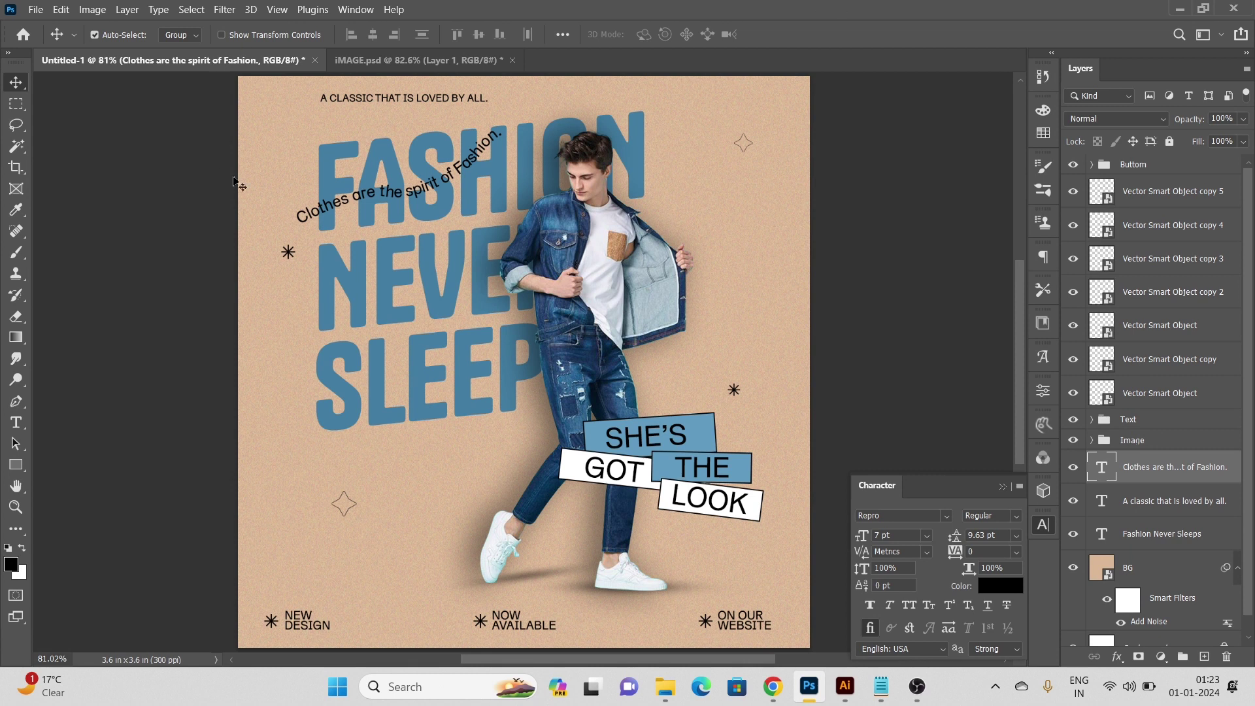
scroll(288, 252, up, 5)
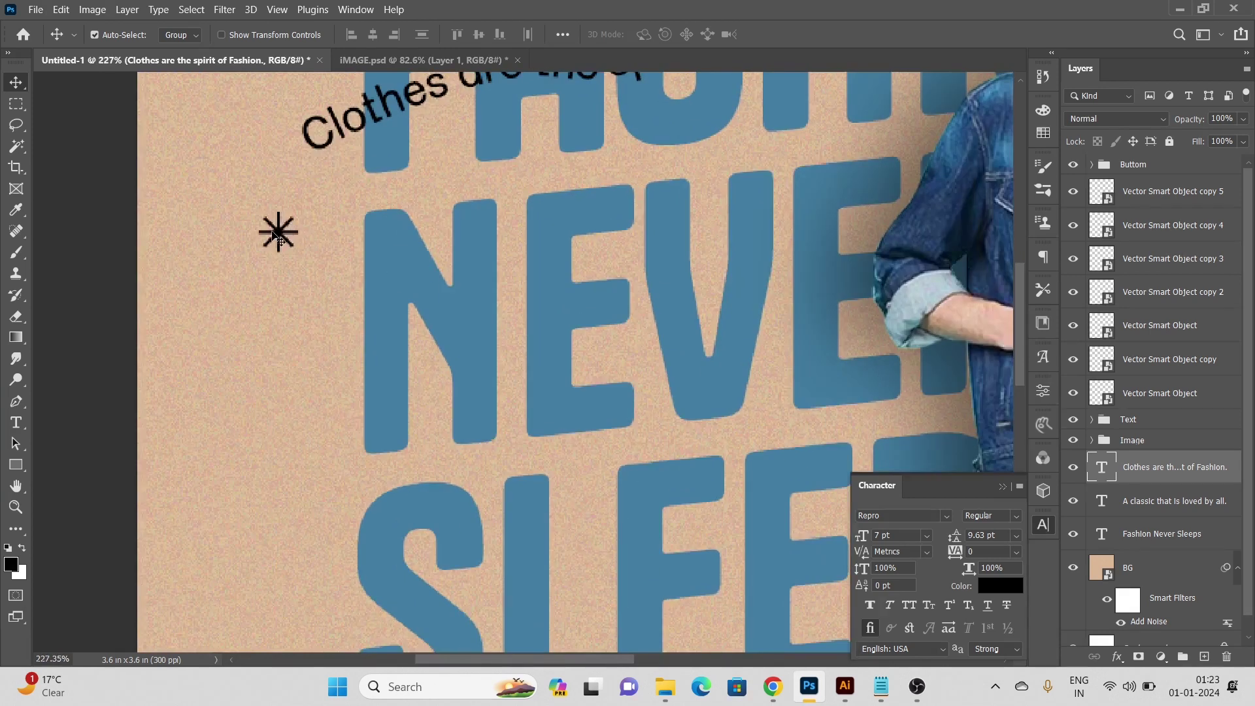
click(277, 237)
click(1117, 656)
click(1153, 591)
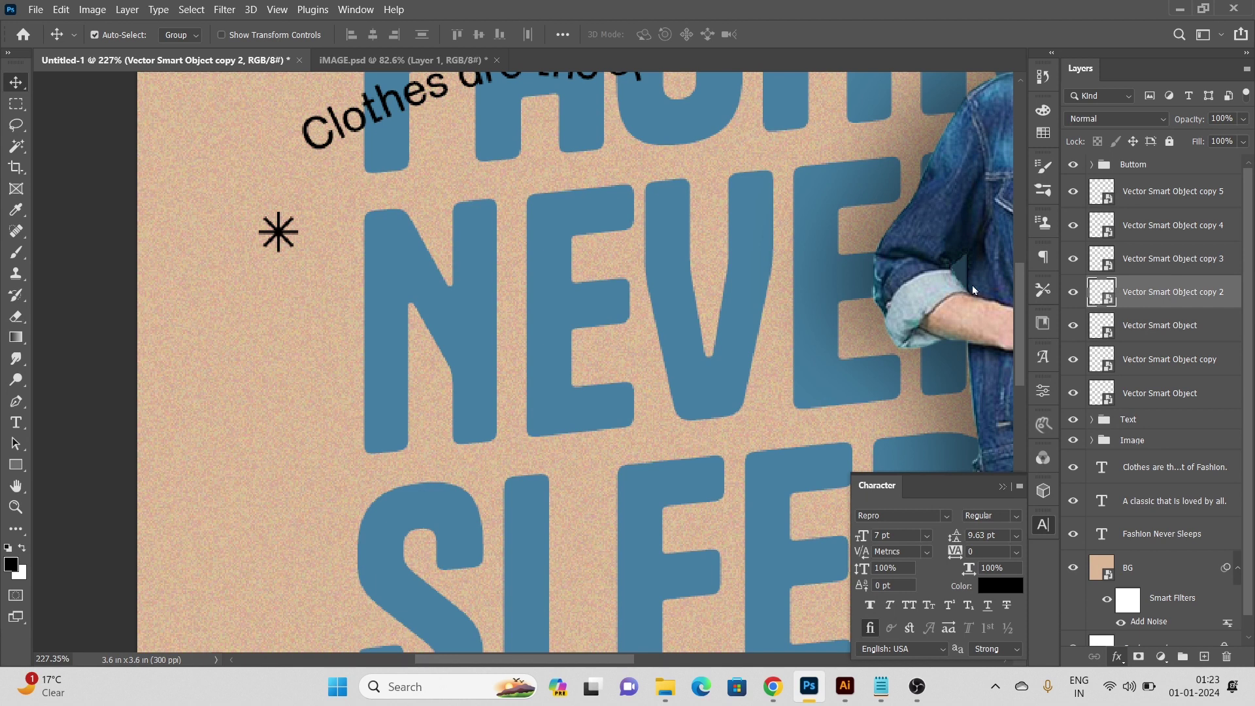
click(1000, 276)
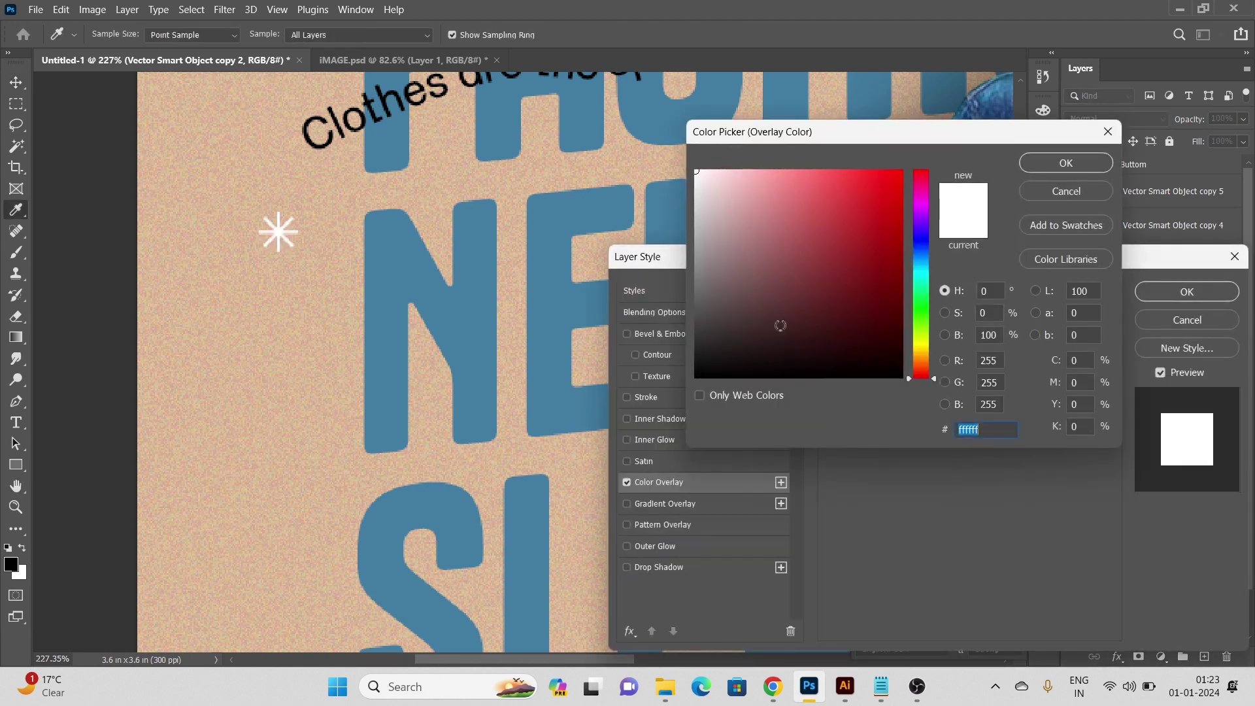
click(306, 314)
click(790, 252)
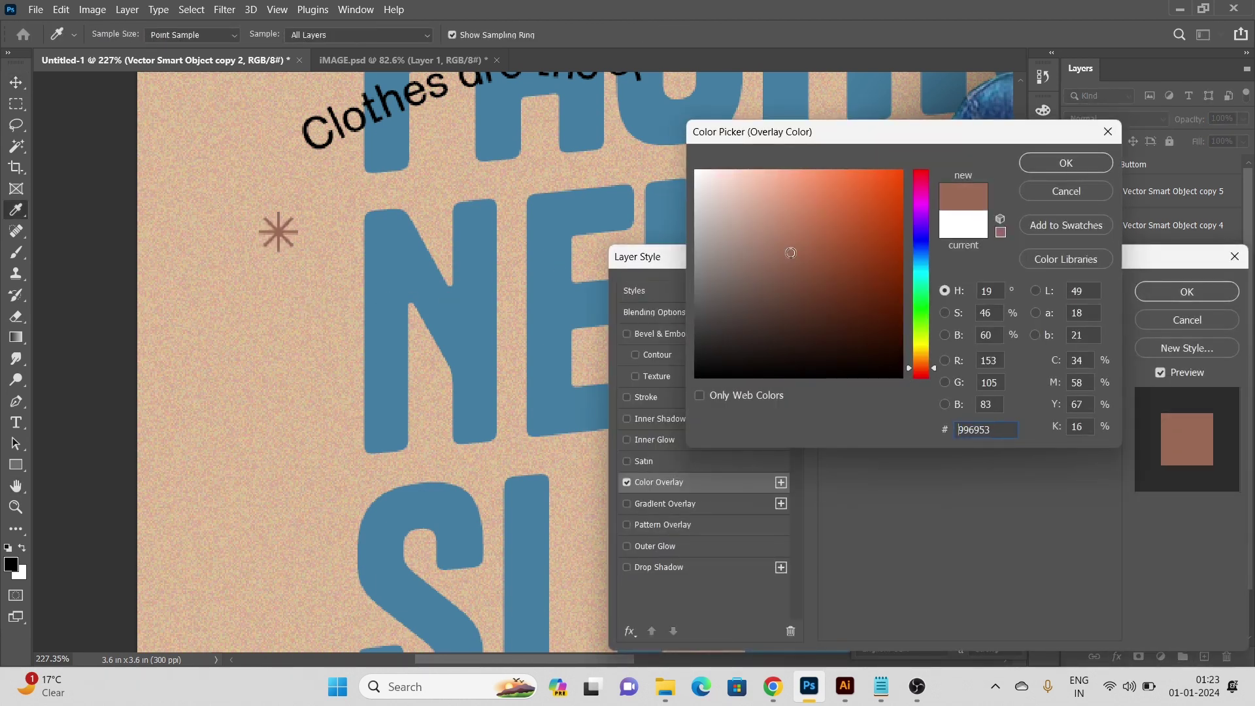
click(791, 258)
key(Return)
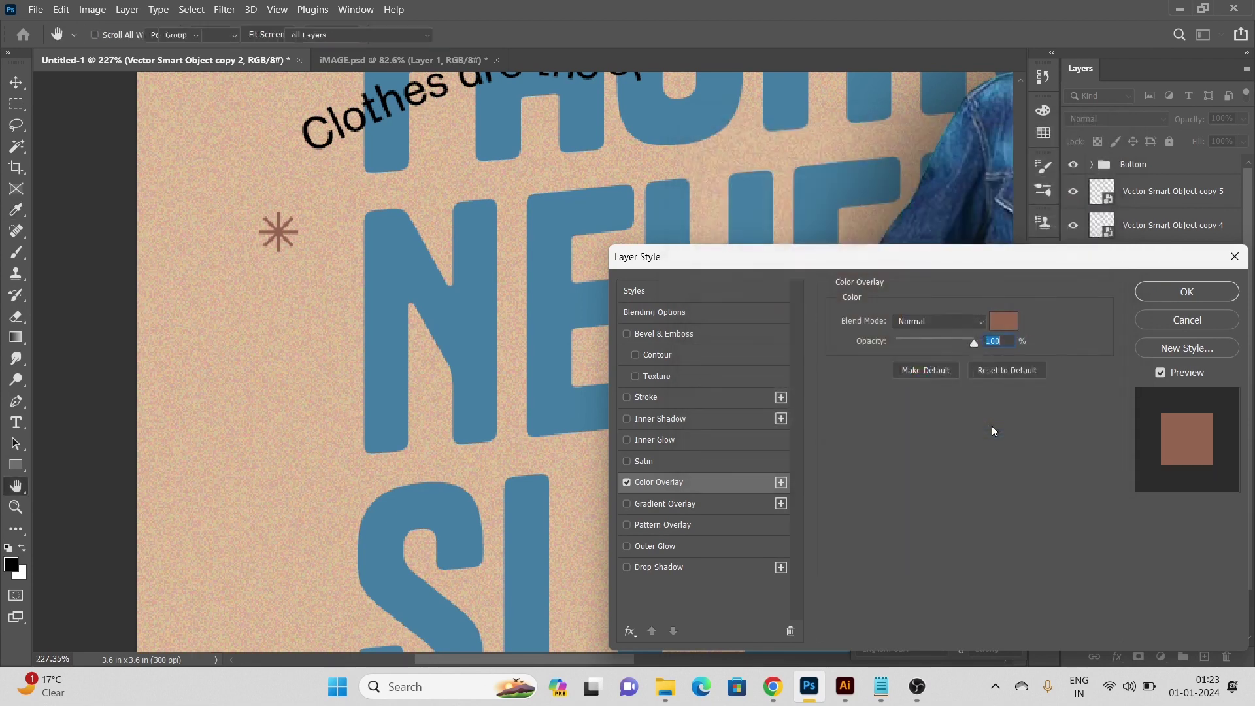
key(Return)
Copy the brown Color Overlay effect onto the asterisk layer above the SHE'S GOT THE LOOK labels.
key(ctrl+0)
drag(632, 335, 379, 295)
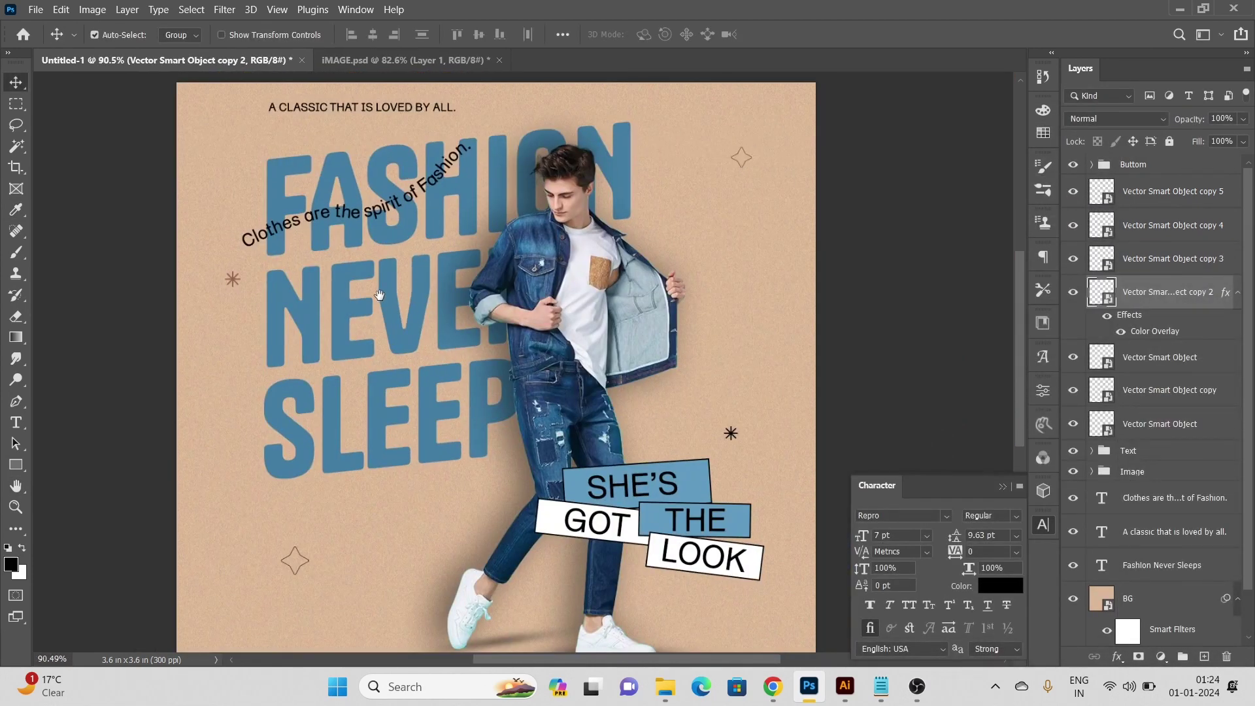
click(1098, 353)
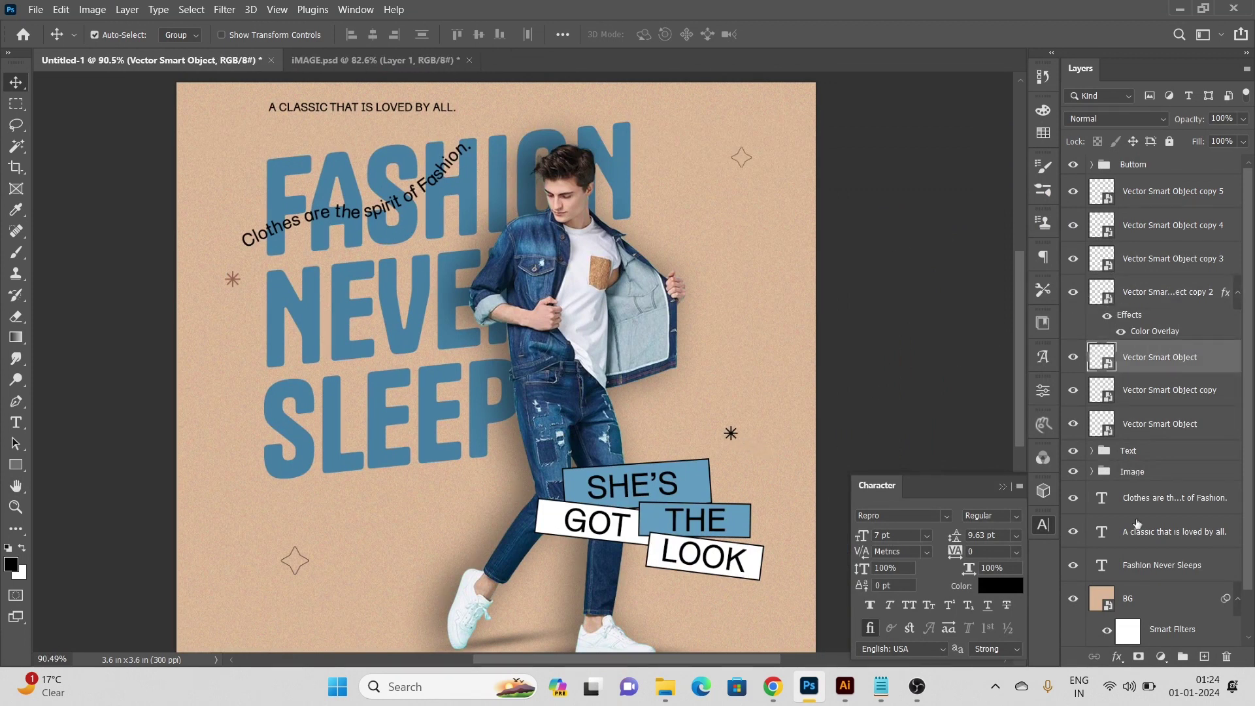
drag(1153, 331, 1147, 371)
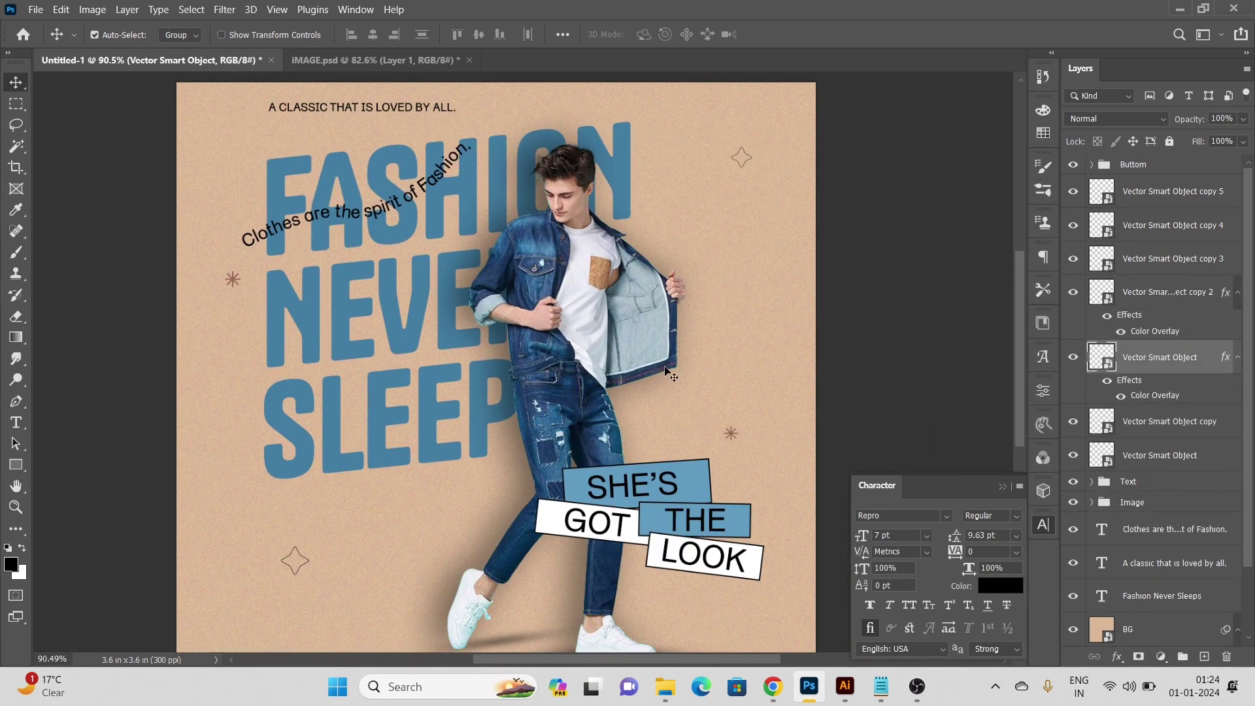
scroll(666, 372, down, 3)
scroll(731, 416, up, 3)
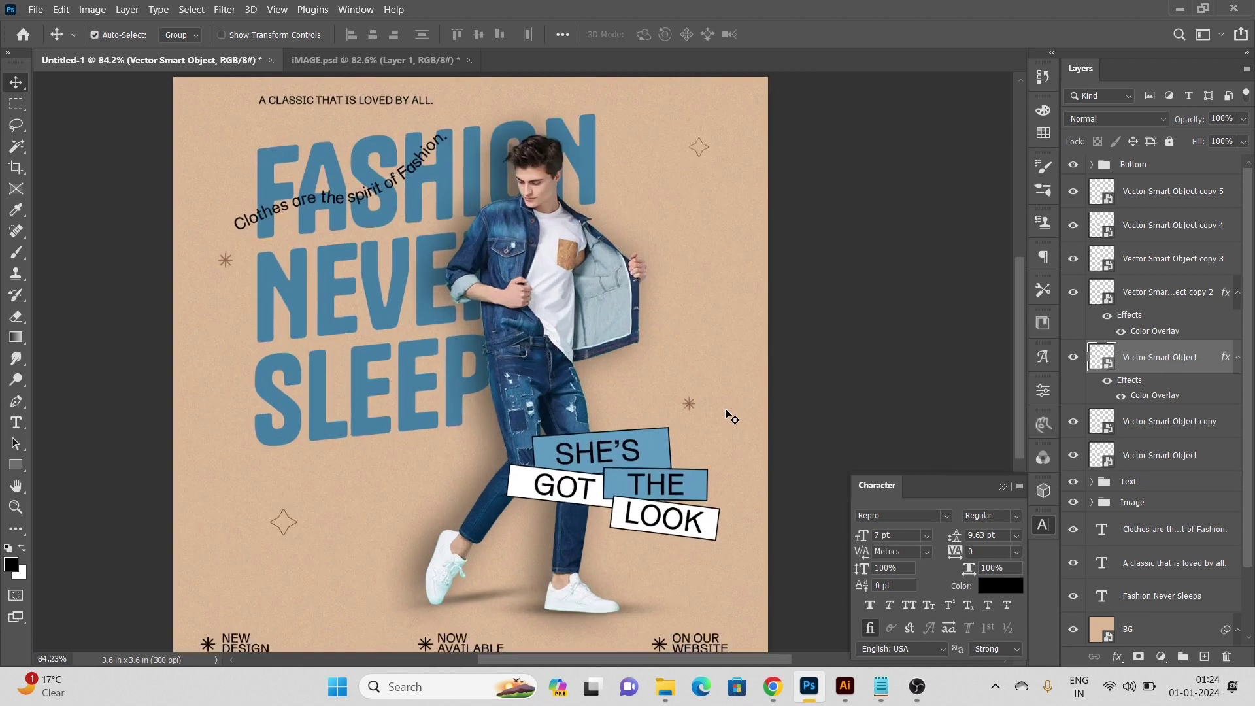
Slightly enlarge the brown asterisk above the labels with Free Transform.
key(ctrl+t)
scroll(672, 395, up, 4)
drag(673, 405, 679, 402)
scroll(673, 393, down, 4)
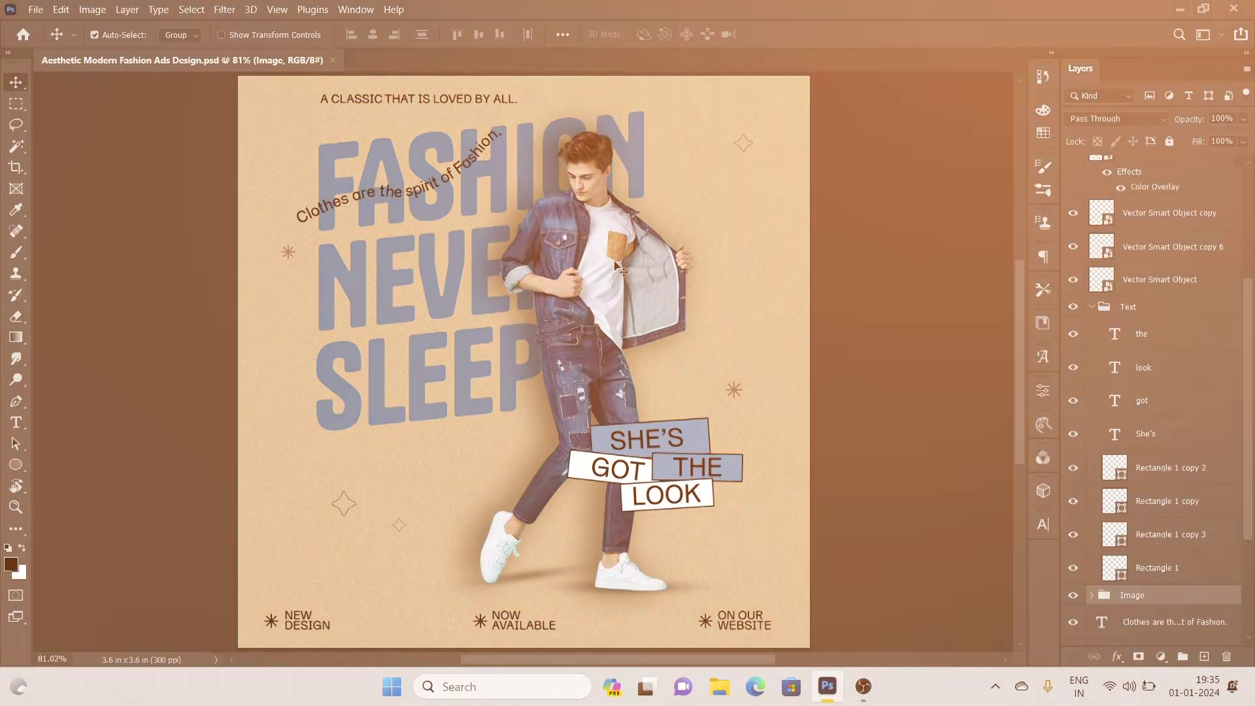
Select the model's Layer 1 in the Image group and hide its Drop Shadow effect.
right_click(616, 260)
click(657, 284)
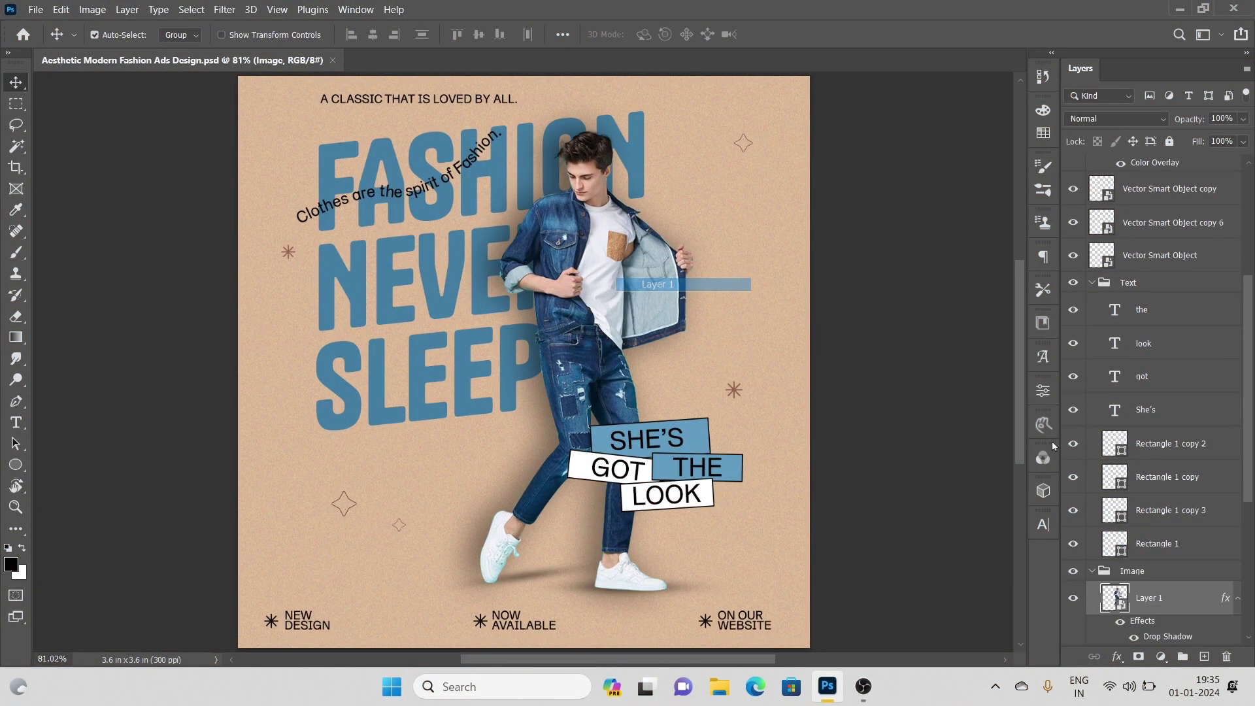
scroll(1143, 554, down, 1)
click(1136, 597)
click(1136, 597)
click(1136, 596)
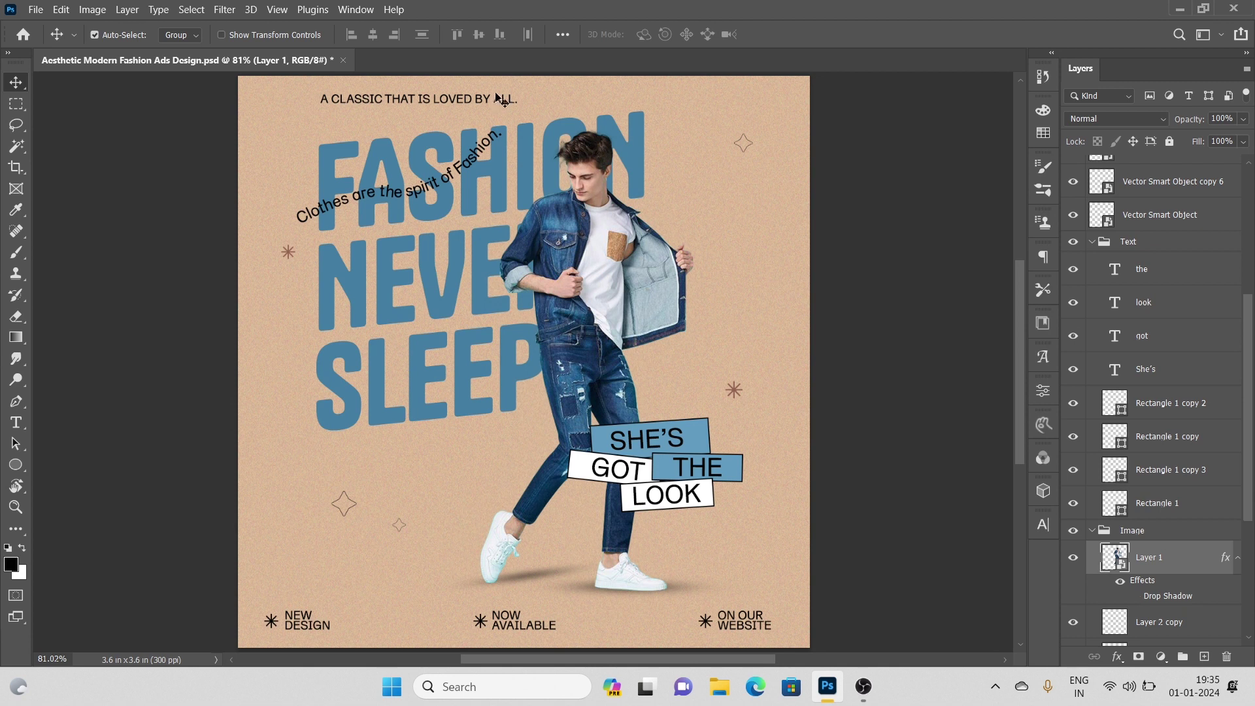
Select the Image group containing the model, undoing any accidental move of it.
right_click(591, 157)
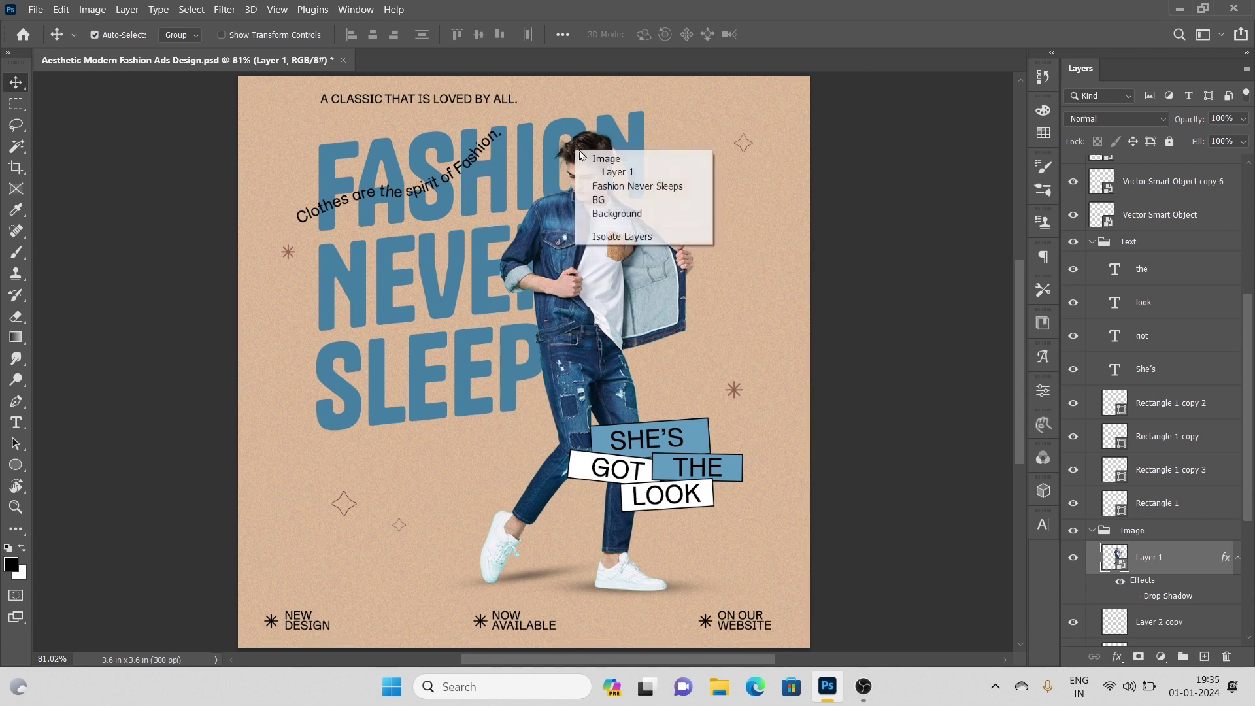
click(595, 164)
scroll(595, 160, up, 3)
scroll(596, 160, up, 1)
drag(596, 160, 601, 183)
key(ctrl+z)
scroll(577, 195, up, 1)
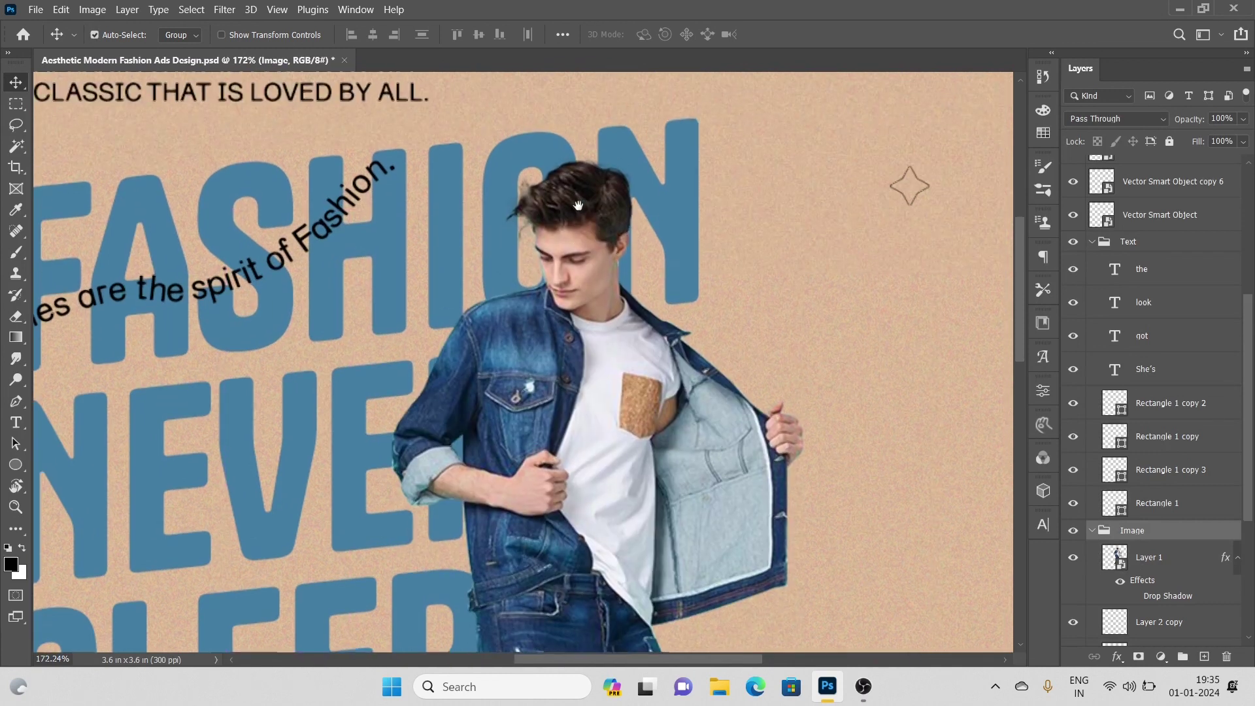
scroll(577, 195, up, 1)
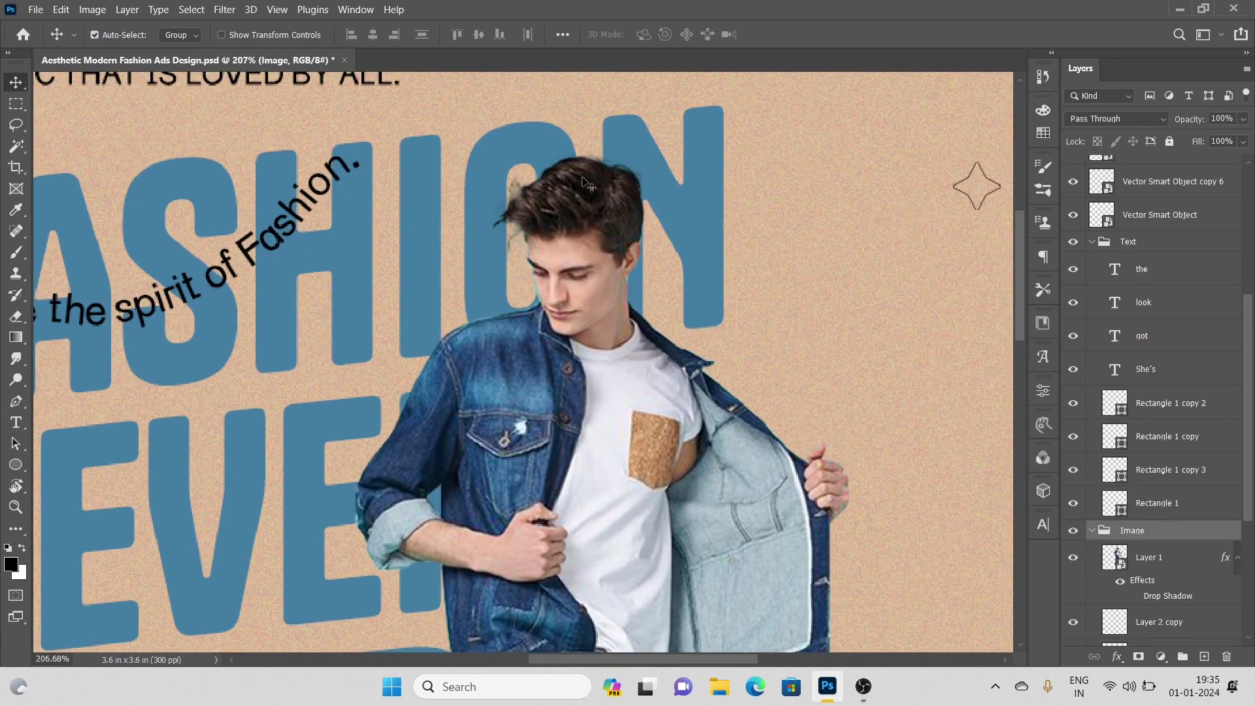
Set the Pen tool to Shape mode with a light blue fill and no stroke.
key(p)
scroll(521, 251, up, 2)
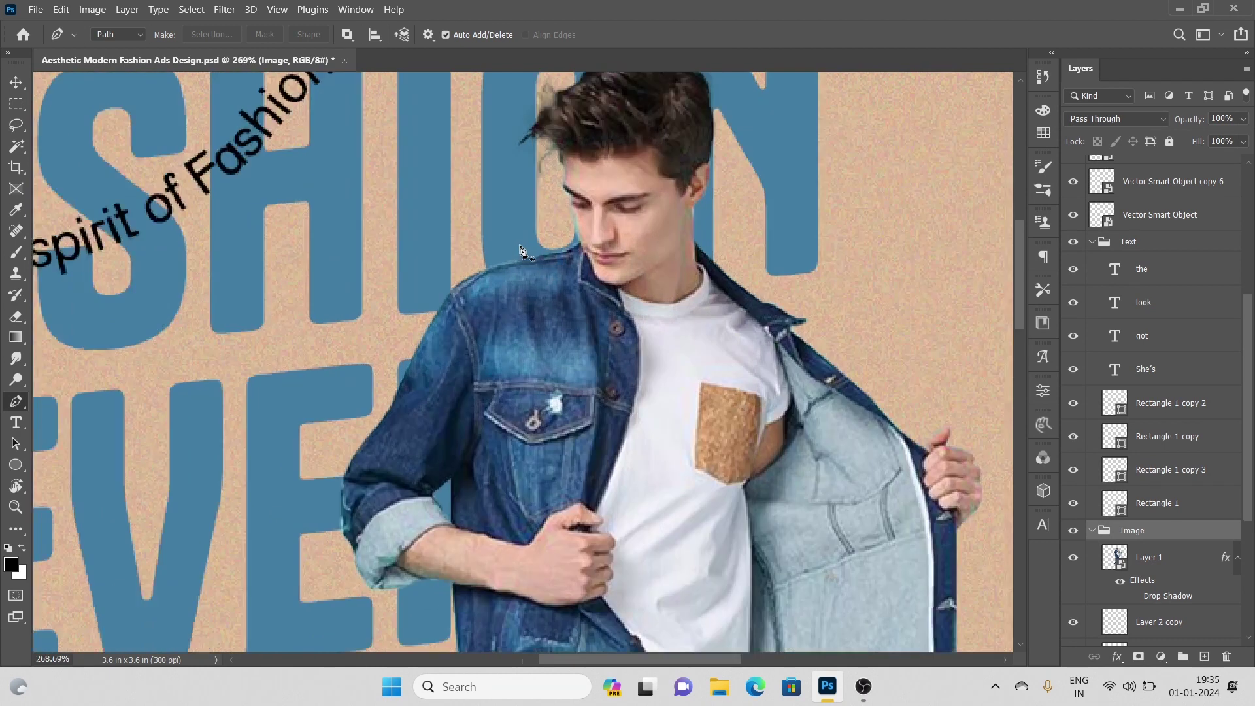
click(95, 35)
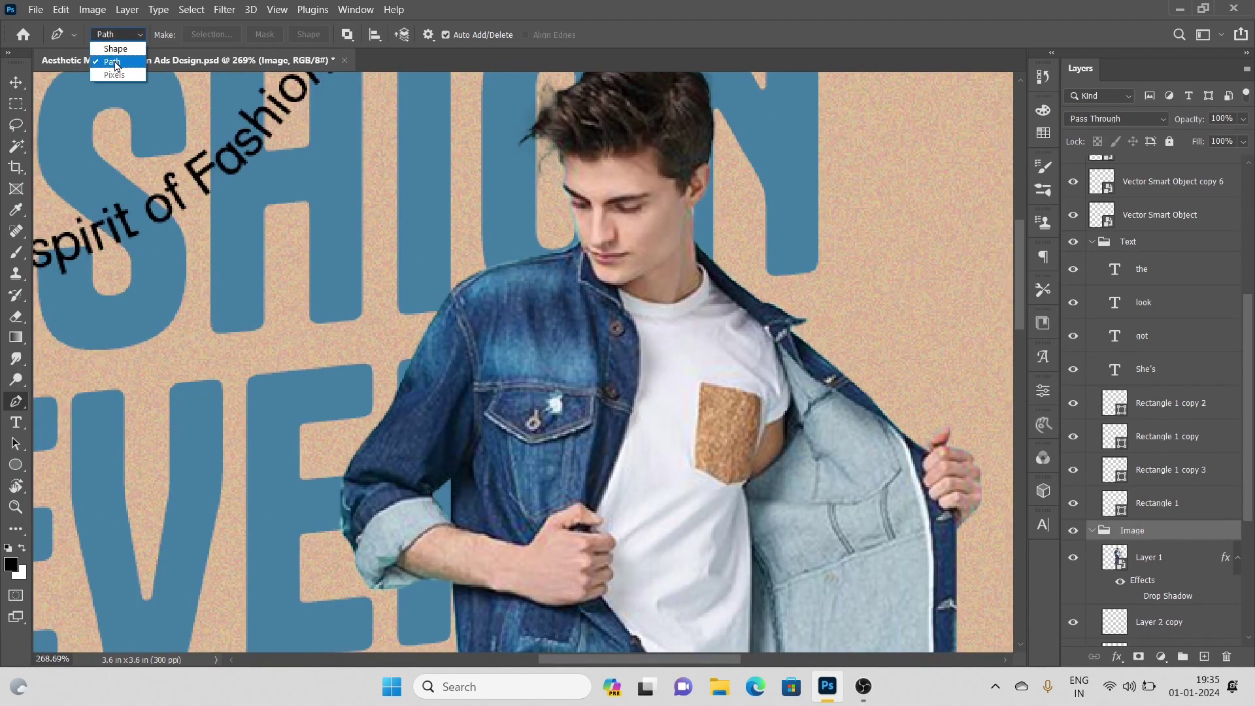
click(108, 45)
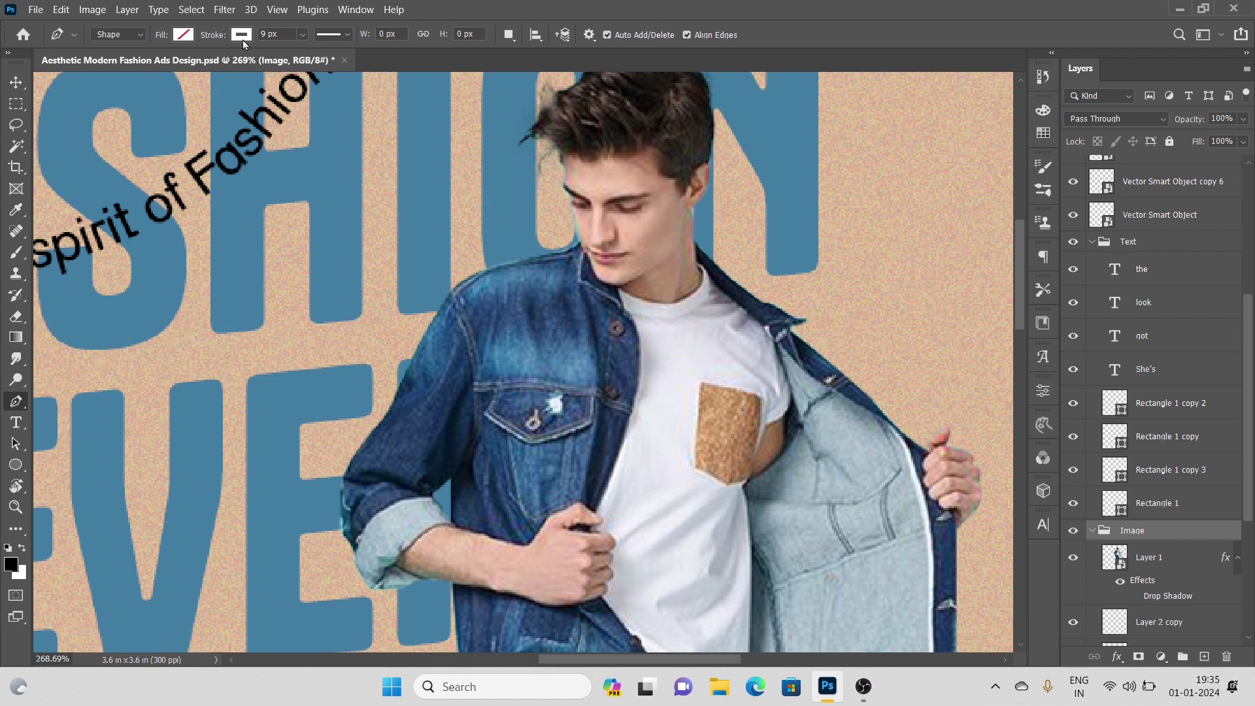
click(242, 39)
click(183, 37)
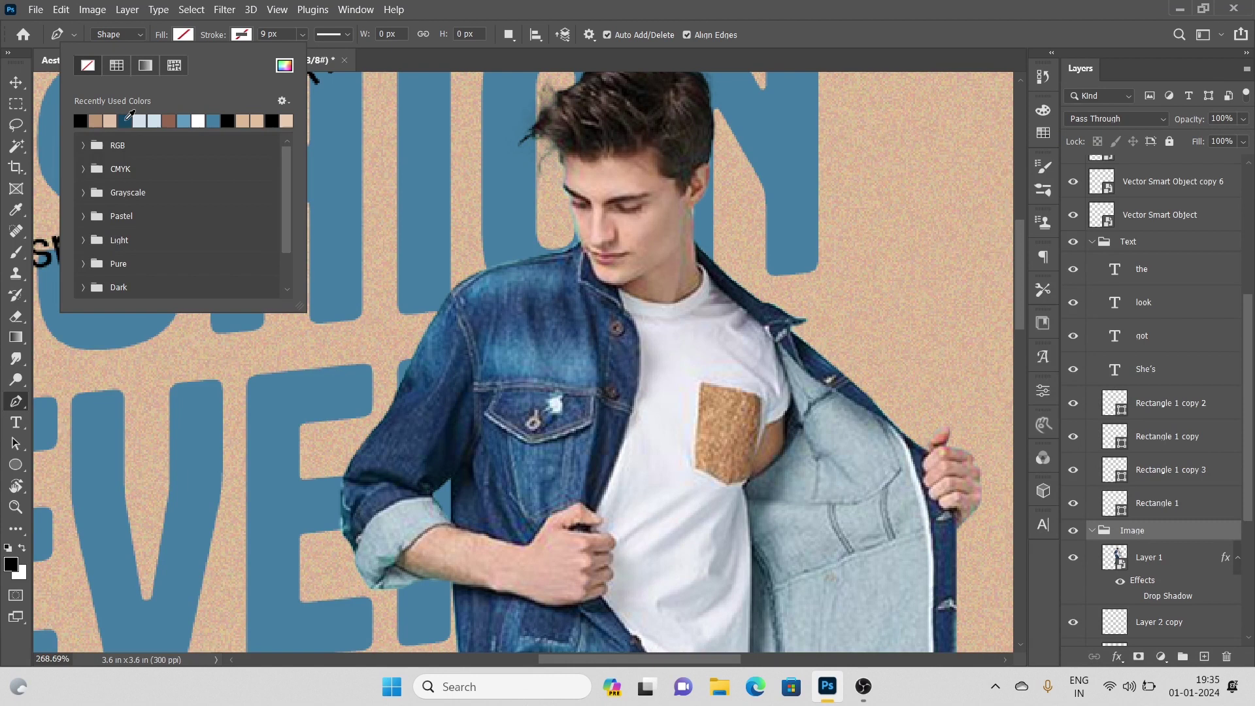
click(186, 121)
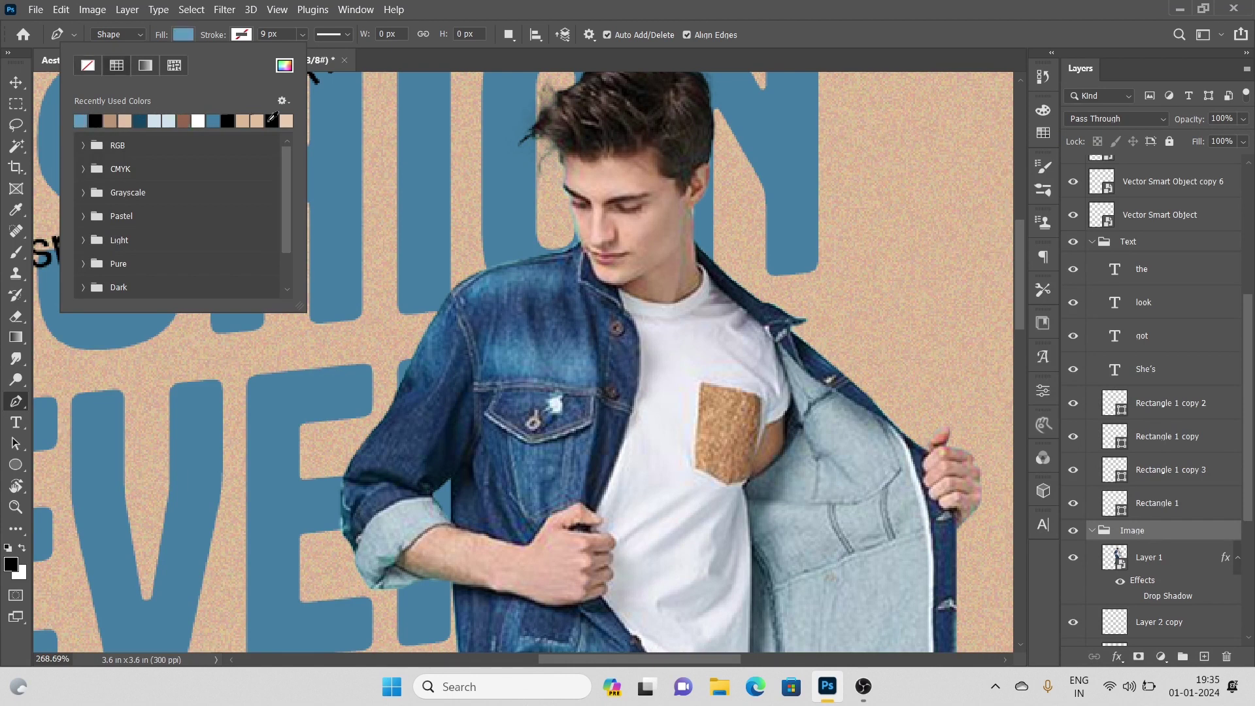
click(193, 38)
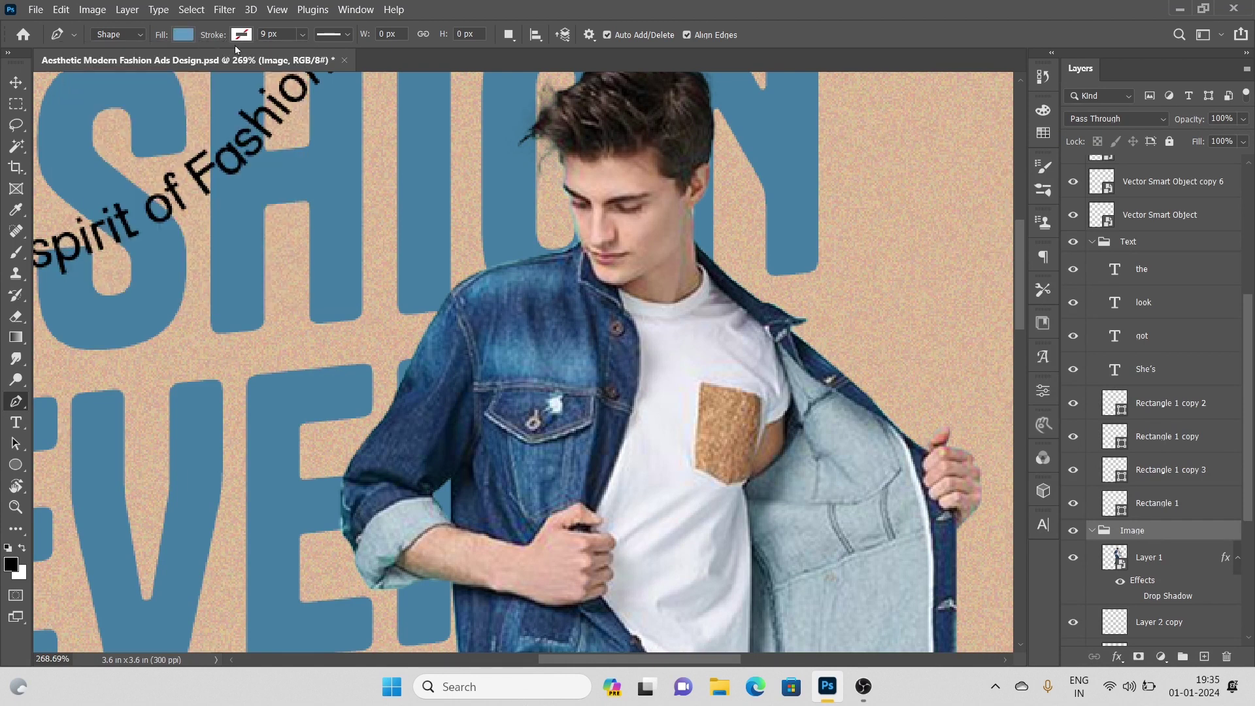
Start a blue pen shape beside the model's collar and trace just outside his shoulder and upper sleeve.
click(550, 245)
click(499, 251)
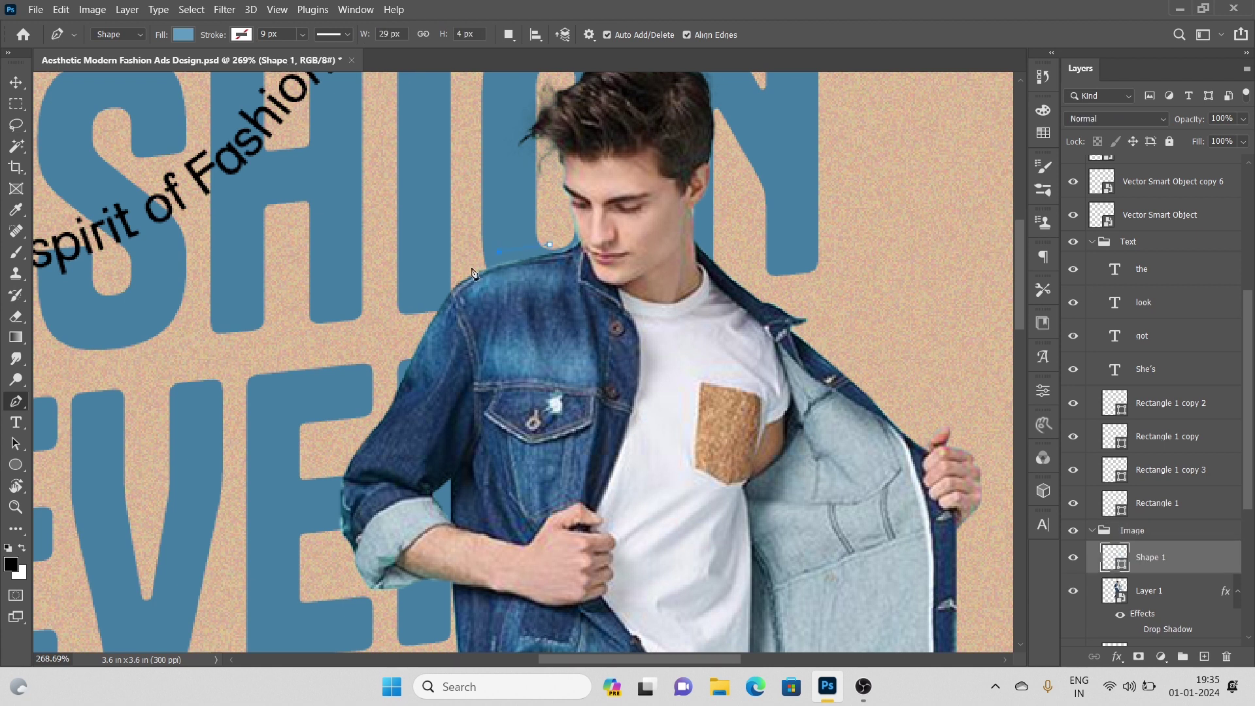
click(450, 279)
click(429, 314)
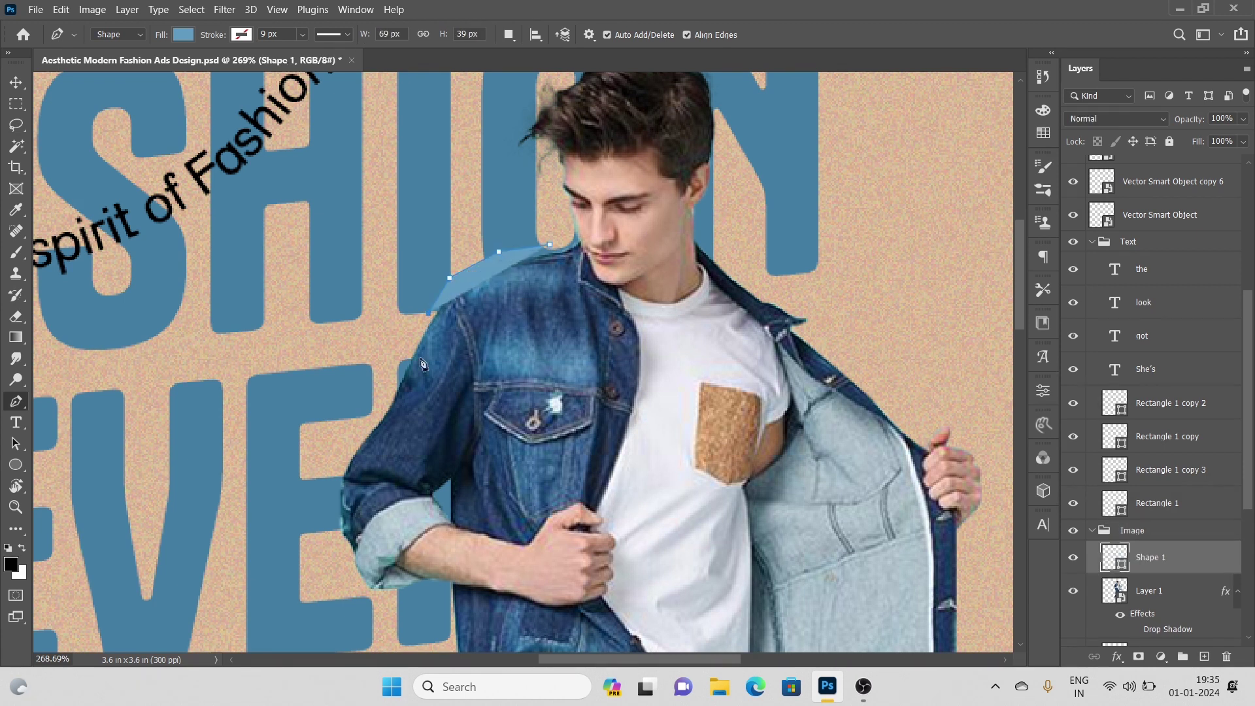
scroll(428, 353, up, 3)
click(407, 347)
drag(428, 330, 429, 229)
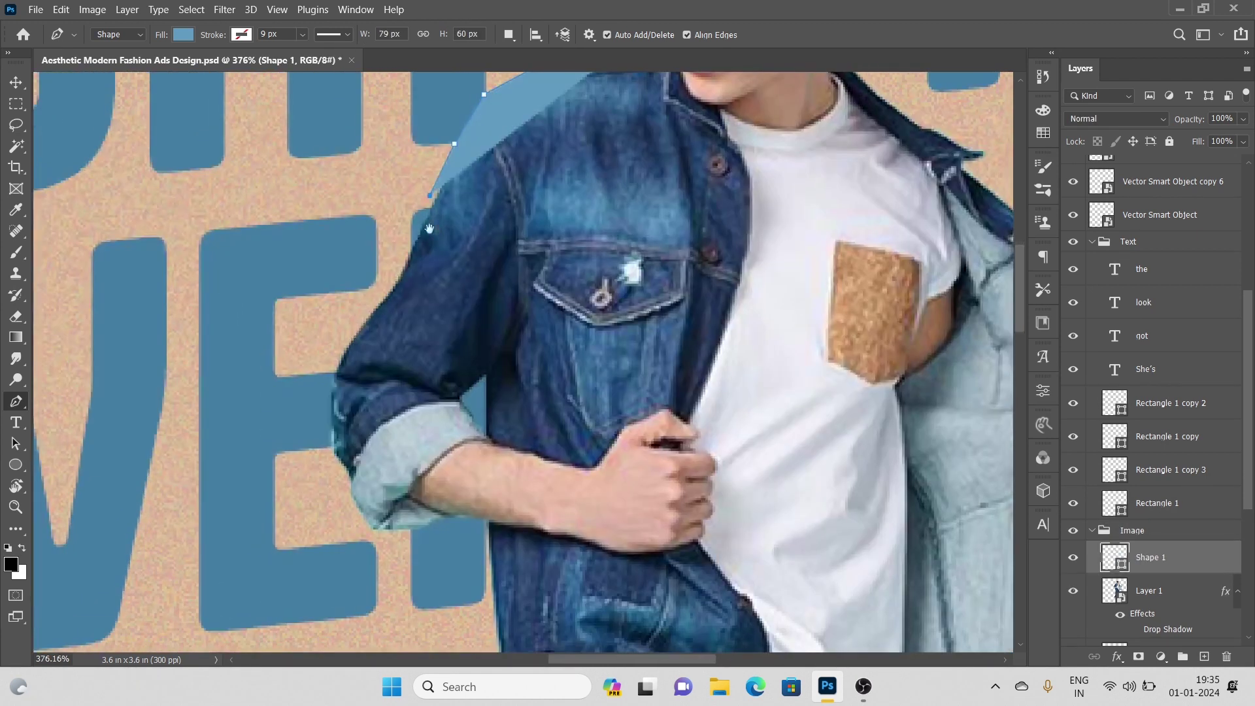
Continue the pen outline down the denim sleeve, around the elbow and beneath the rolled cuff, replacing one misplaced point.
click(393, 268)
click(336, 355)
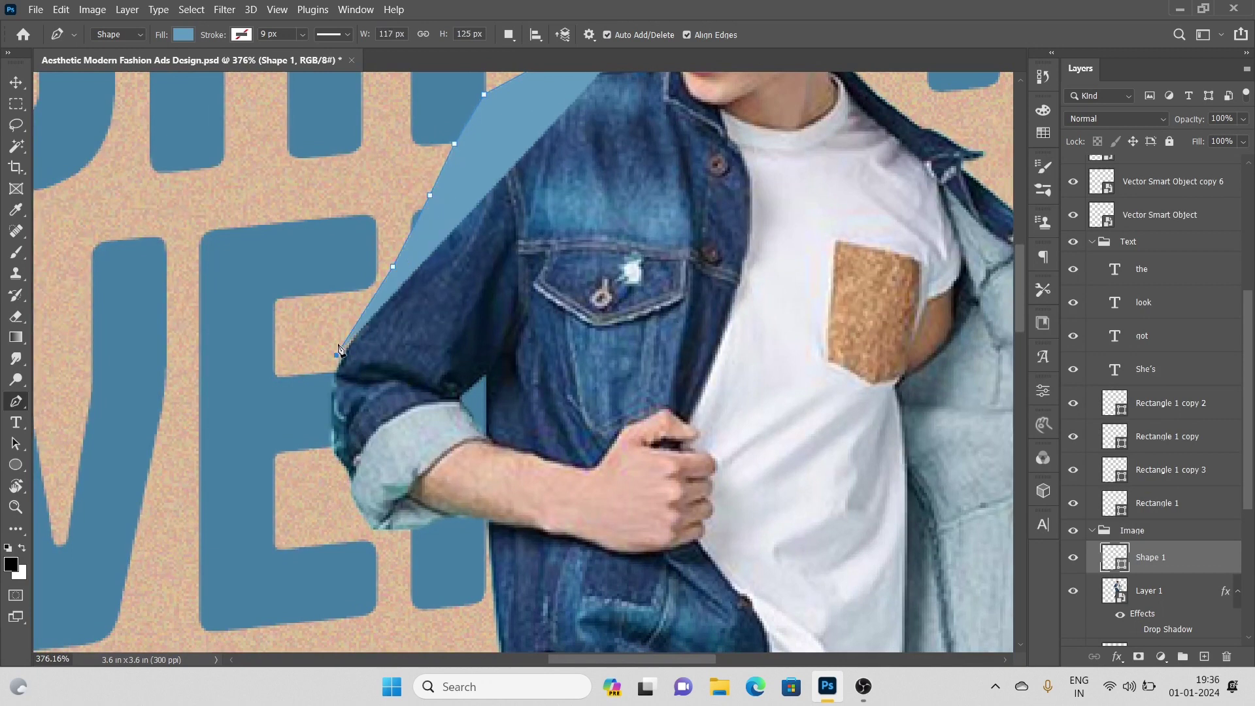
click(325, 414)
drag(325, 414, 315, 294)
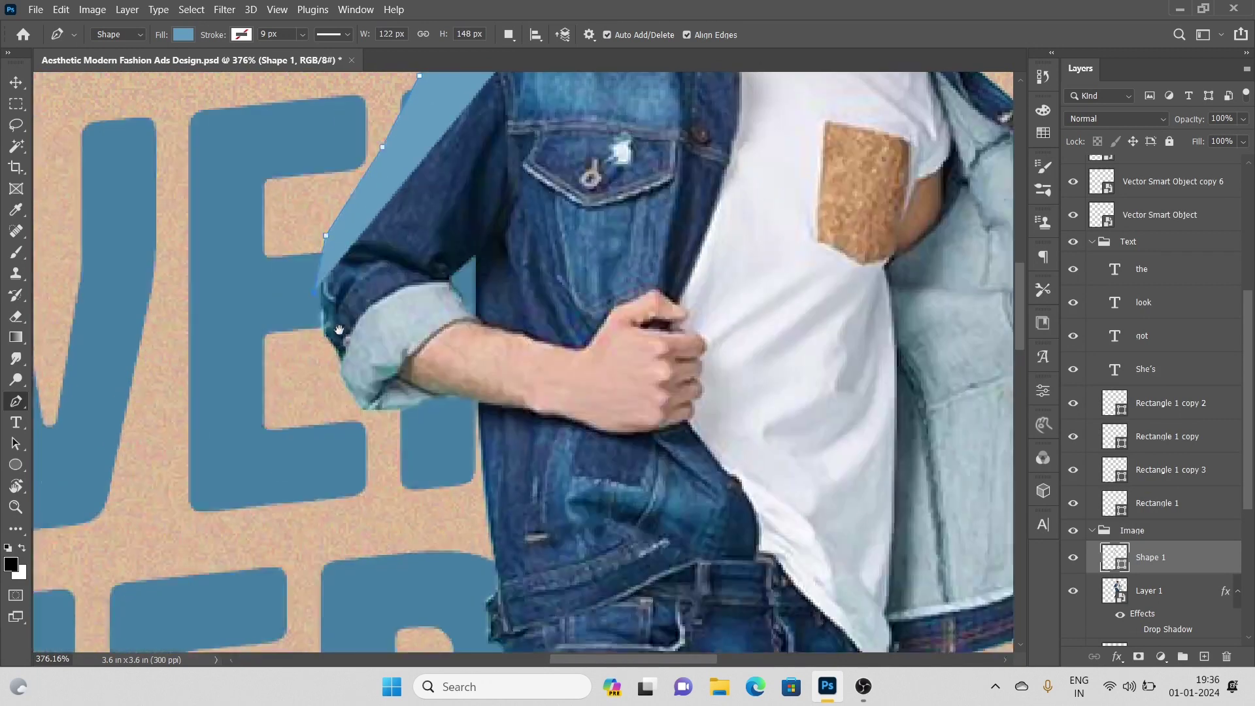
click(331, 356)
key(ctrl+z)
click(311, 339)
click(331, 362)
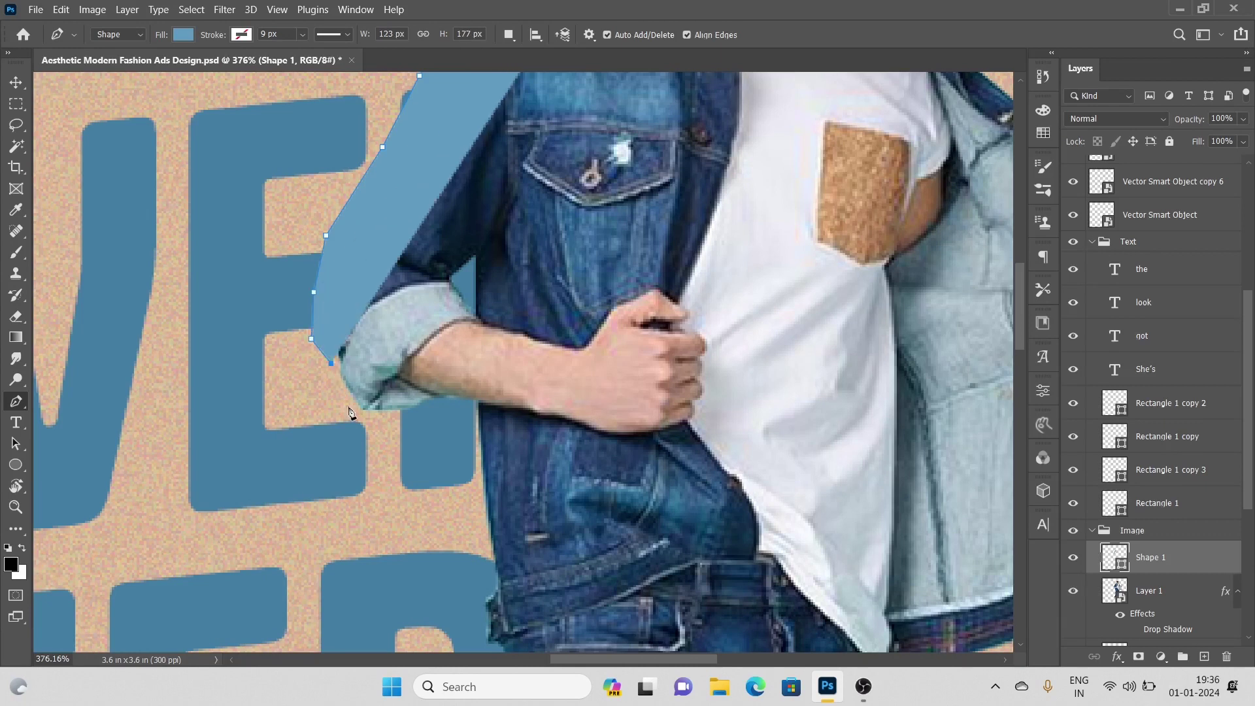
click(360, 422)
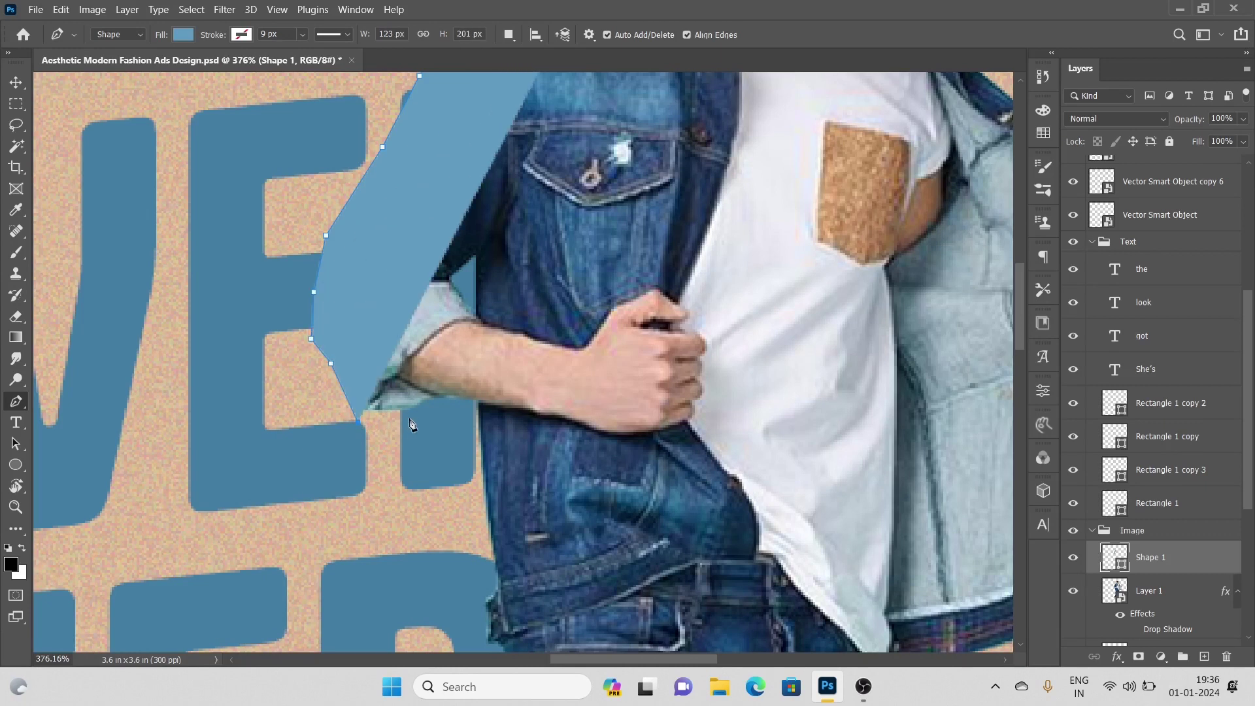
click(412, 417)
click(440, 407)
drag(474, 414, 422, 177)
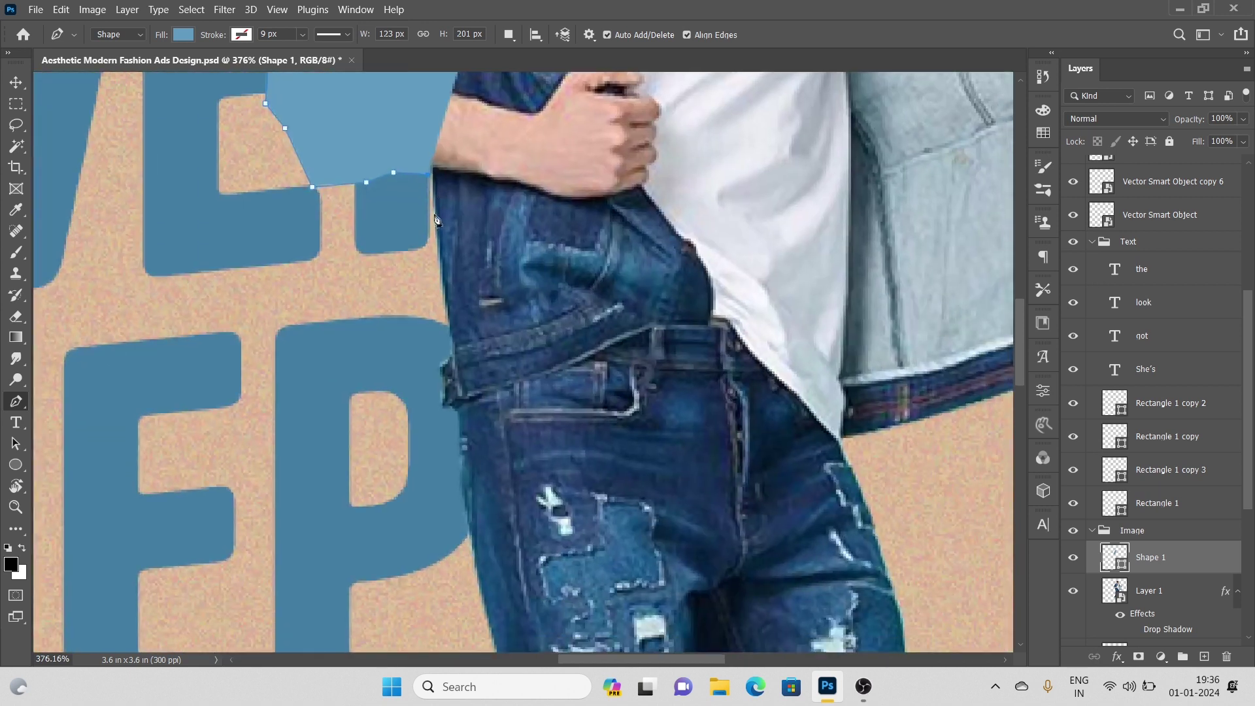
Extend the pen outline from the cuff down the jacket's side and around its hem to the hip.
click(418, 174)
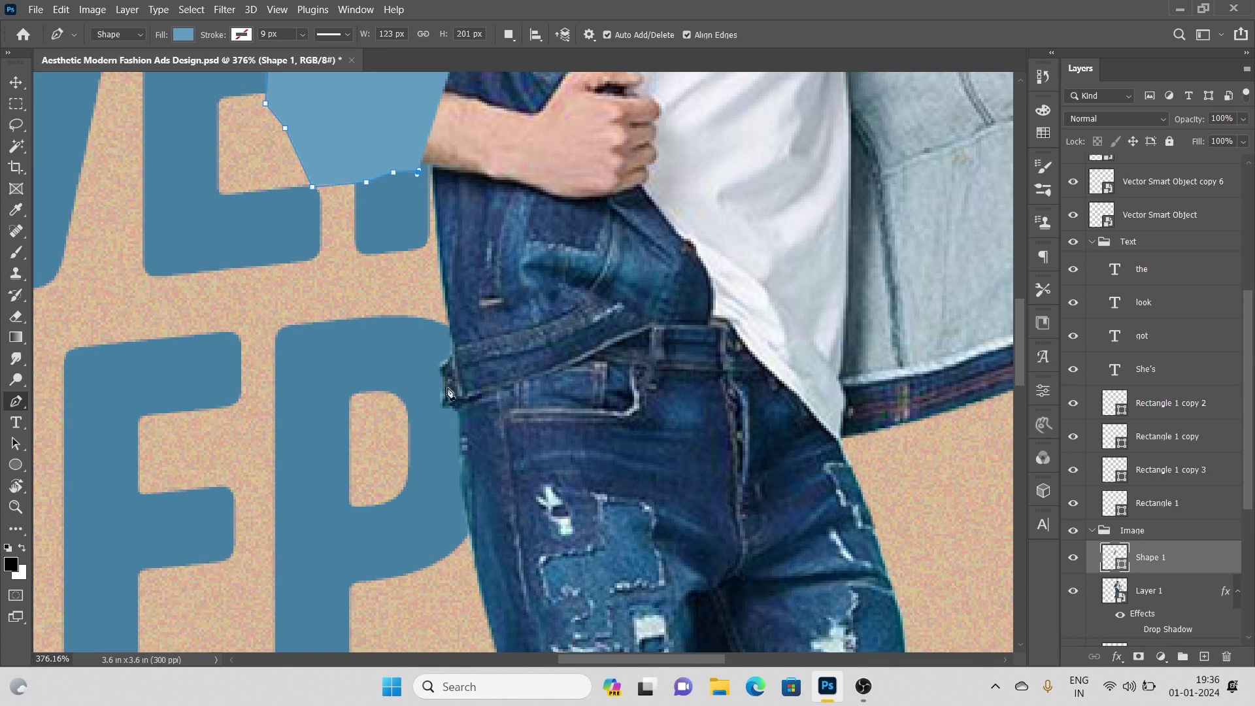
click(443, 351)
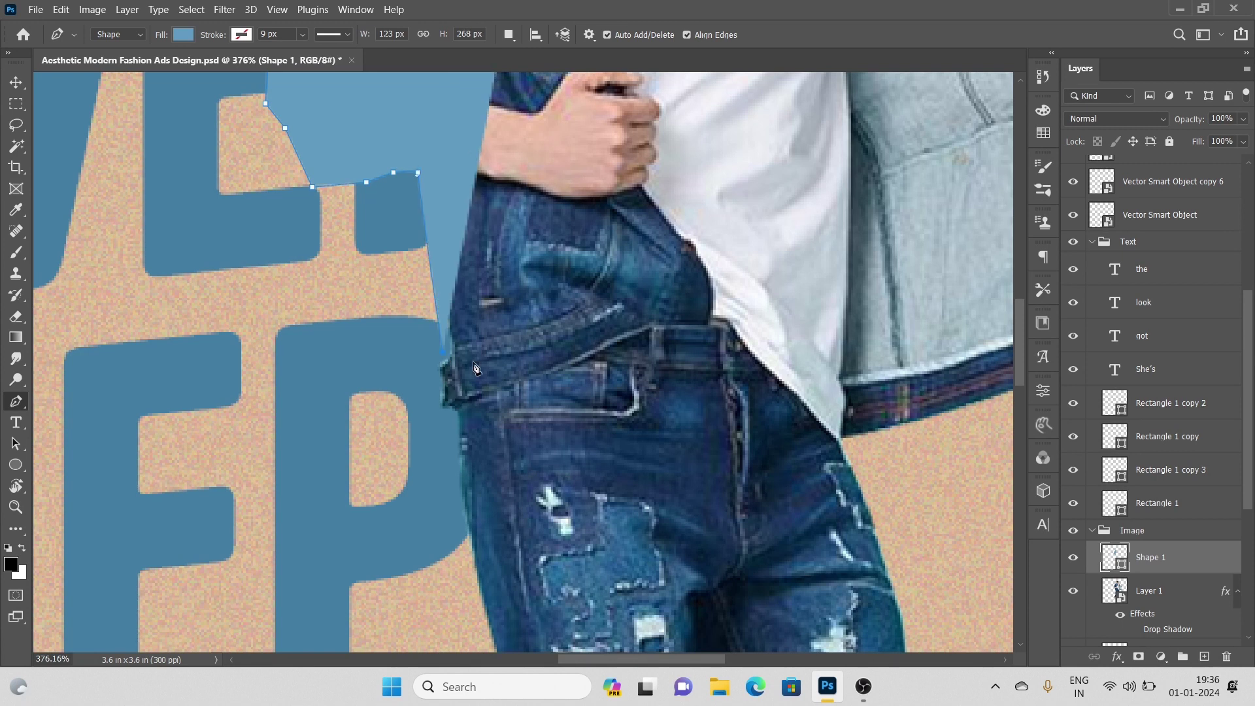
click(433, 370)
click(426, 403)
click(446, 467)
drag(474, 468, 425, 262)
Continue the pen outline along the outer edge of the bent leg to the jeans' ankle hem.
click(421, 424)
drag(474, 619, 393, 290)
click(395, 271)
click(402, 320)
click(356, 387)
drag(280, 520, 457, 290)
click(384, 380)
click(393, 384)
Trace the pen outline around the heel and along the sole of the raised white shoe to its toe.
click(356, 370)
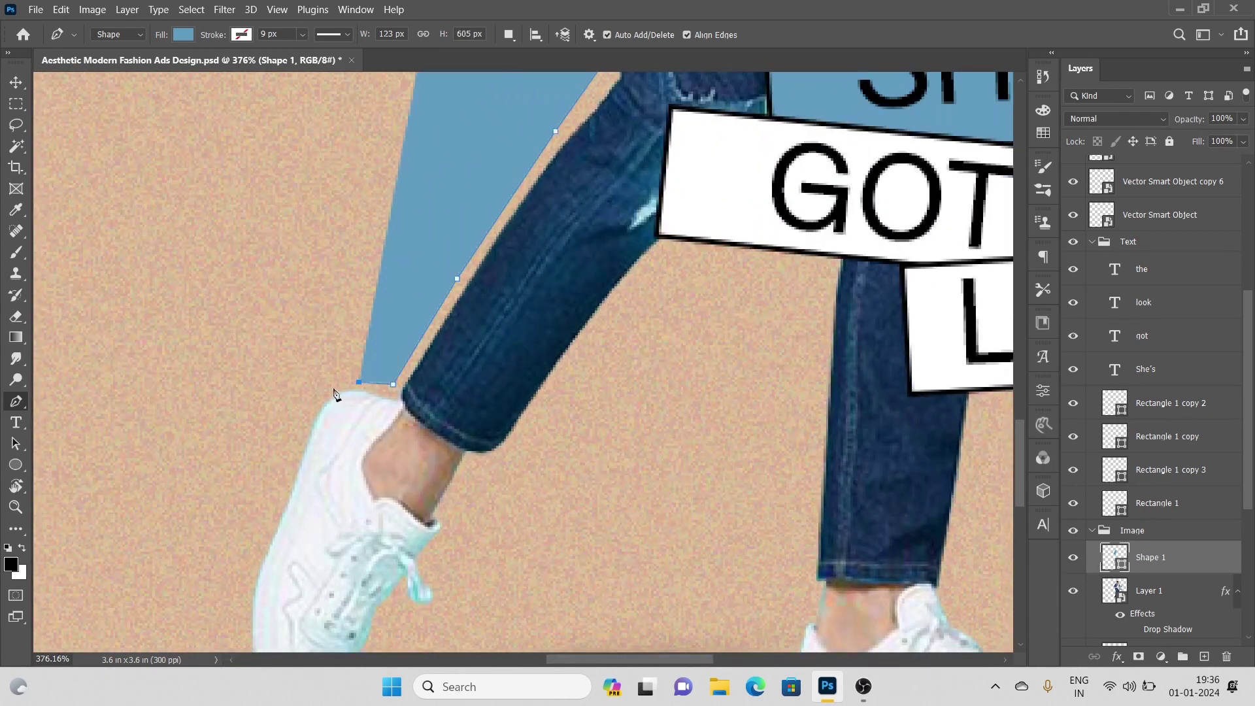
click(319, 377)
click(288, 443)
drag(287, 442, 330, 285)
click(290, 396)
click(279, 490)
click(300, 561)
click(311, 582)
click(346, 581)
click(371, 575)
Continue the pen outline from the raised shoe's toe up its front and around the lace bow to the bare ankle.
click(397, 530)
click(427, 486)
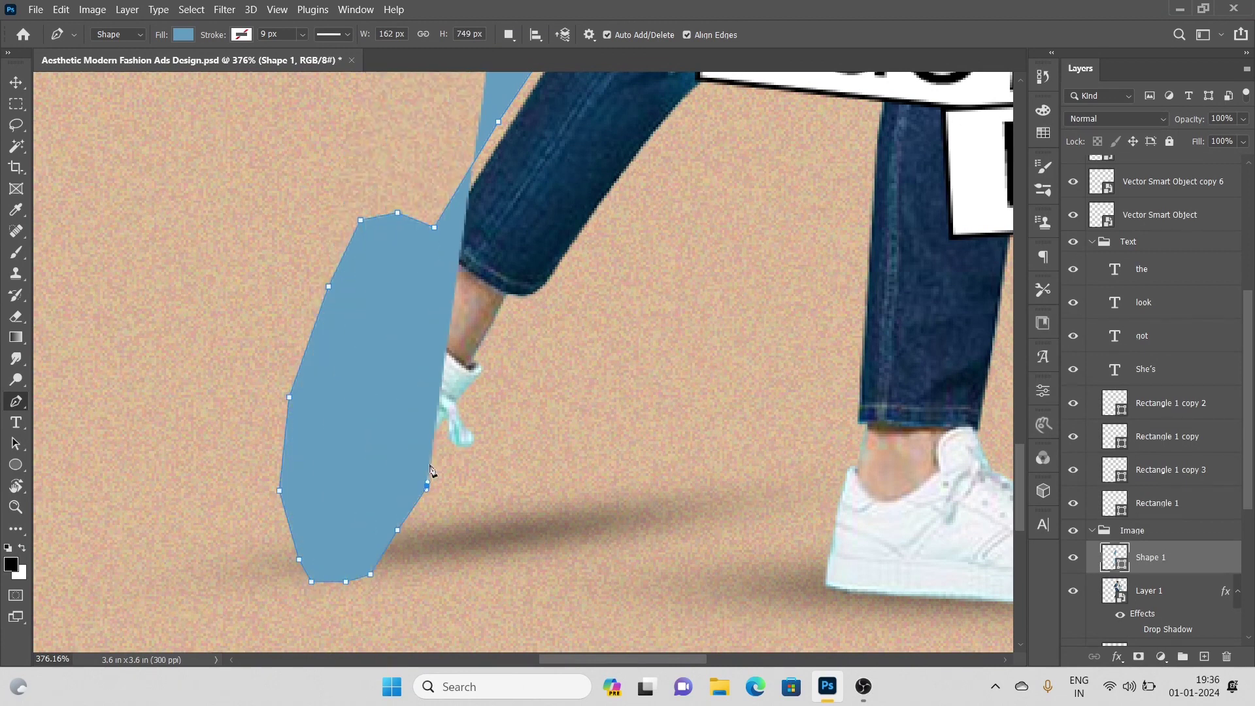
click(444, 440)
click(461, 459)
click(477, 451)
click(468, 415)
click(486, 370)
click(494, 348)
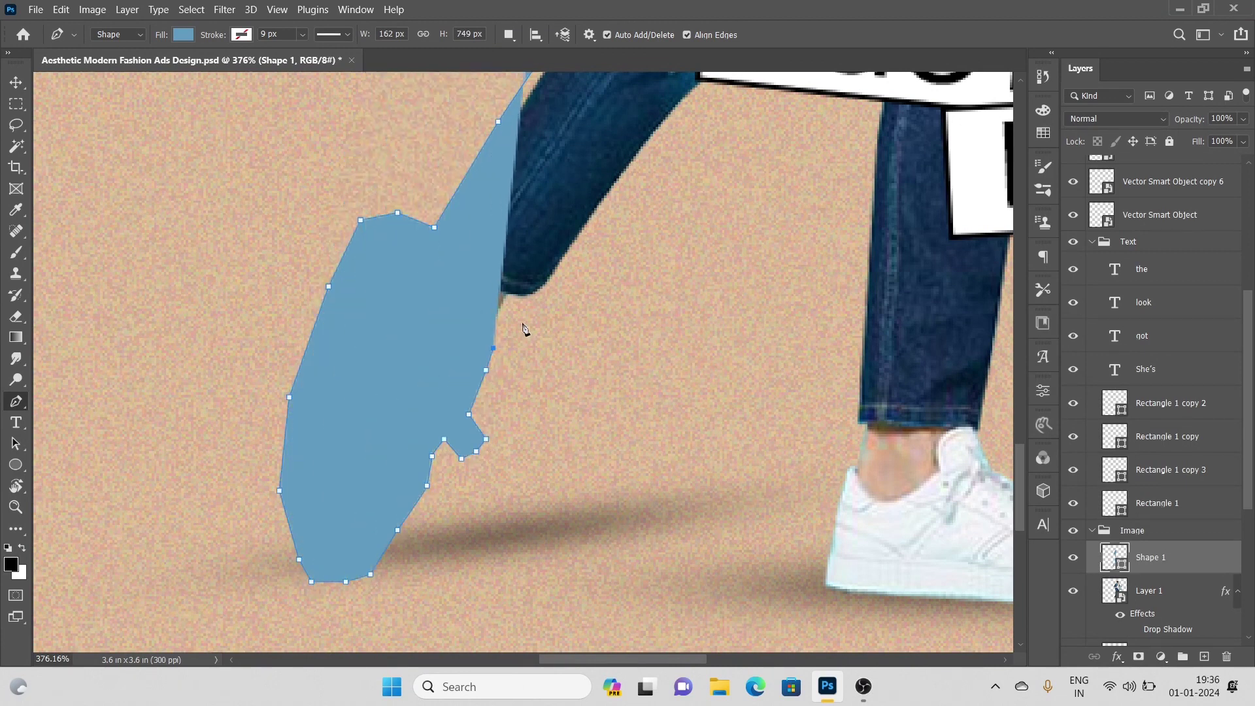
Extend the pen outline around the bent leg's ankle hem and up the underside of its calf to the knee.
click(520, 314)
click(559, 303)
drag(610, 213, 306, 425)
scroll(339, 401, down, 2)
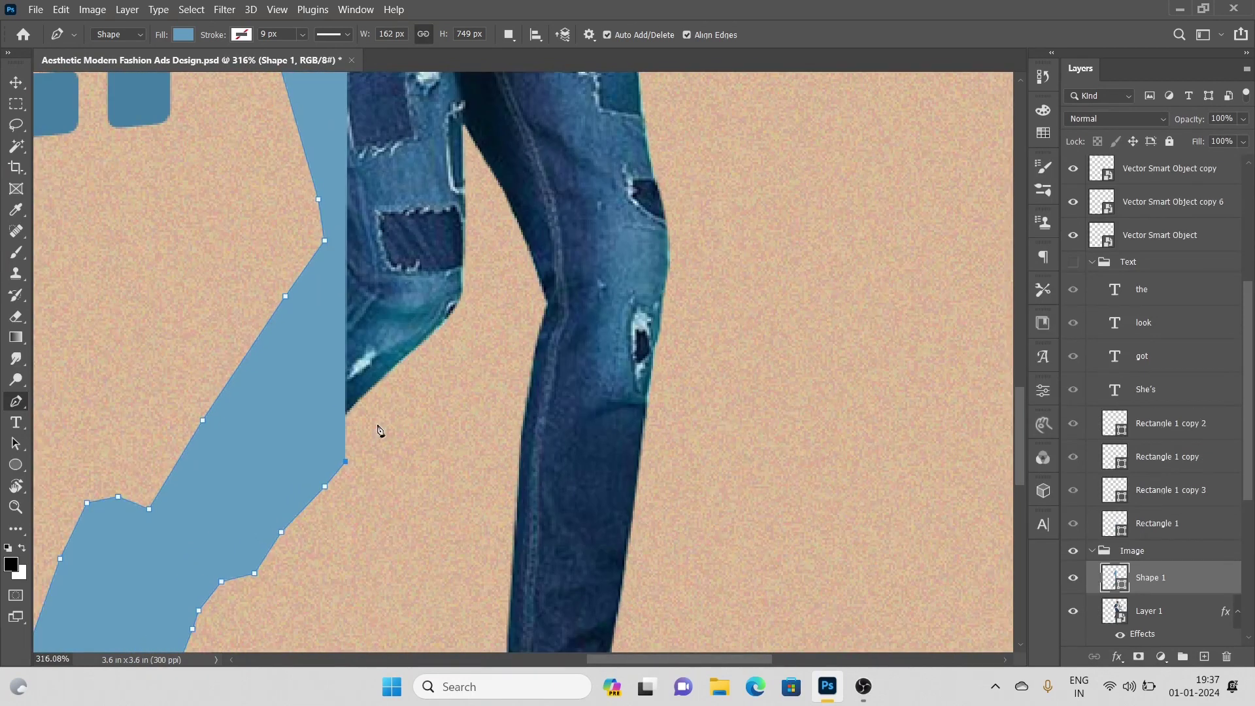
click(376, 424)
click(399, 400)
click(420, 375)
click(447, 346)
click(465, 332)
Trace the pen outline up the inner thigh into the gap between the legs and down to the standing leg's knee.
drag(474, 303, 396, 463)
click(394, 458)
click(394, 340)
click(395, 324)
click(448, 439)
click(444, 490)
Continue the pen outline down the inner edge of the standing leg, past the jeans' hem to the shoe's heel.
drag(438, 554, 472, 325)
click(461, 382)
drag(464, 392, 472, 300)
click(462, 404)
click(459, 489)
click(457, 514)
click(462, 526)
click(447, 555)
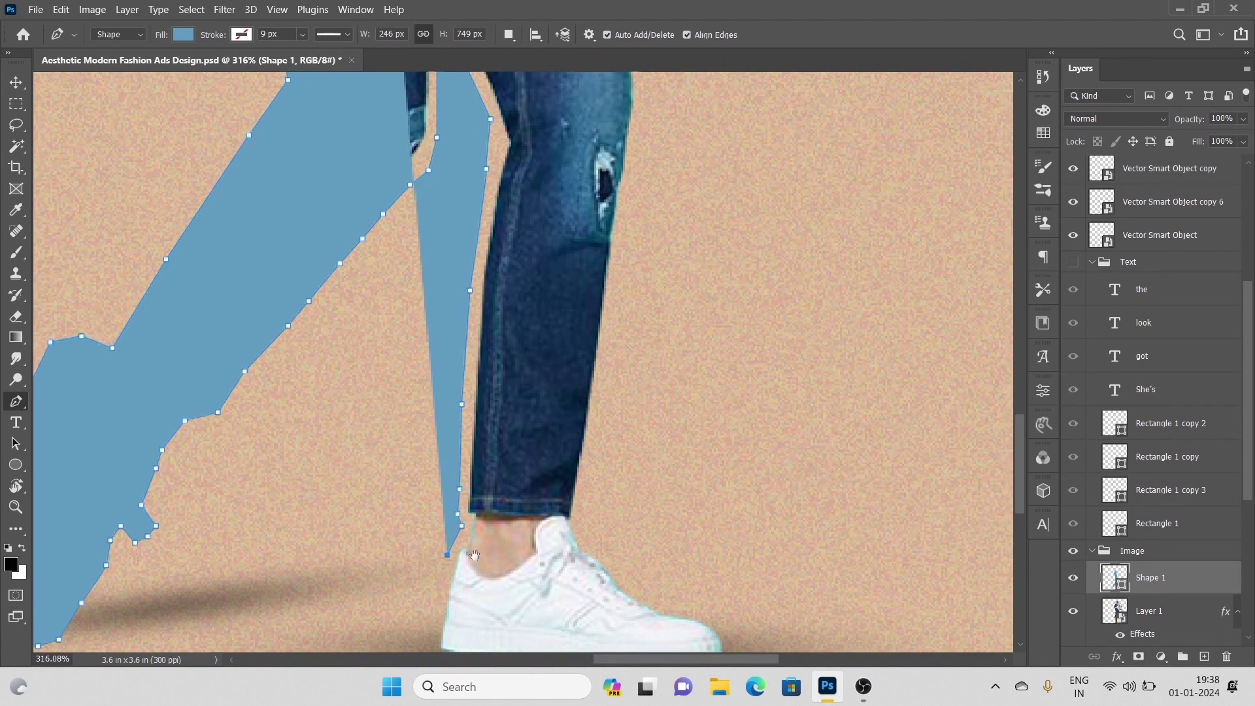
Trace the pen outline around the standing shoe's heel, sole and toe, and back up over its laces to the ankle.
drag(447, 556, 470, 381)
click(450, 462)
click(449, 498)
click(528, 498)
click(638, 498)
click(717, 505)
click(759, 499)
click(772, 483)
click(721, 433)
click(686, 422)
click(640, 395)
Extend the pen outline up the outer edge of the standing leg to the thigh, replacing one misplaced point.
click(615, 293)
click(623, 239)
drag(635, 158, 562, 396)
click(562, 377)
click(577, 283)
drag(603, 207, 577, 334)
click(558, 309)
key(ctrl+z)
click(566, 313)
drag(559, 273, 538, 355)
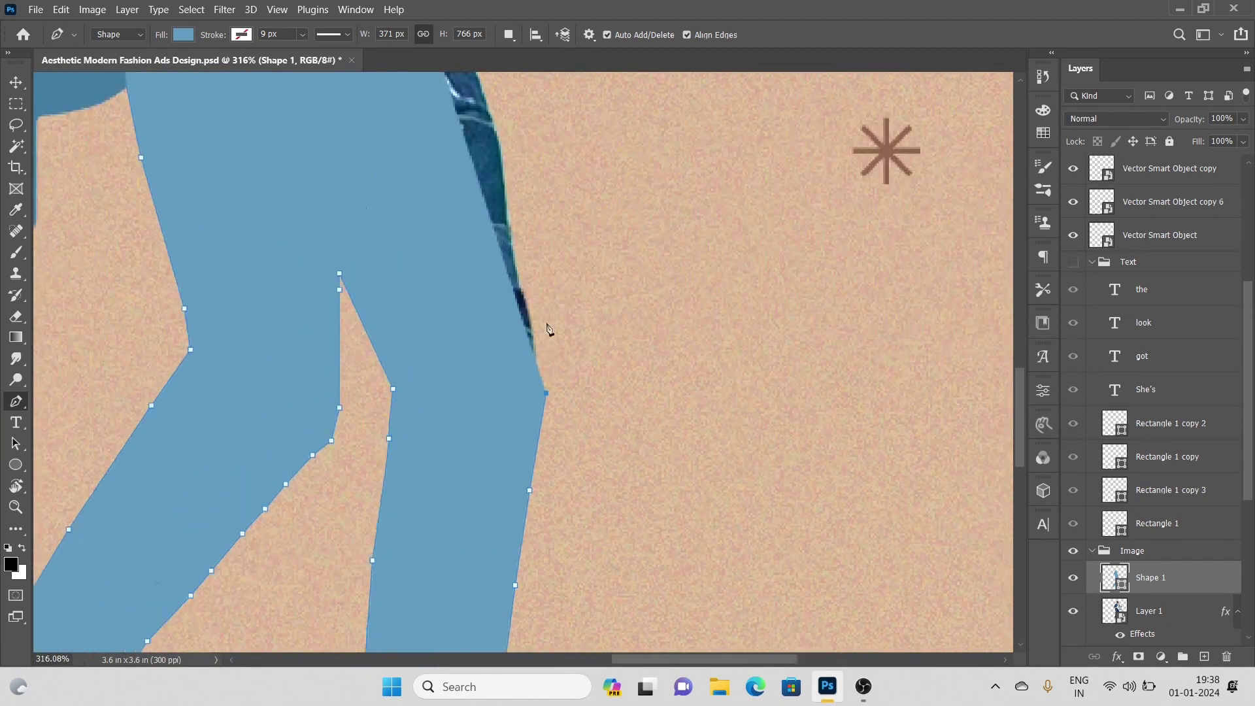
click(545, 324)
click(537, 283)
Remove the shape's fill and continue the pen outline up the outer thigh and hip to the jacket hem, replacing misplaced points.
drag(525, 244, 540, 381)
click(183, 34)
click(74, 77)
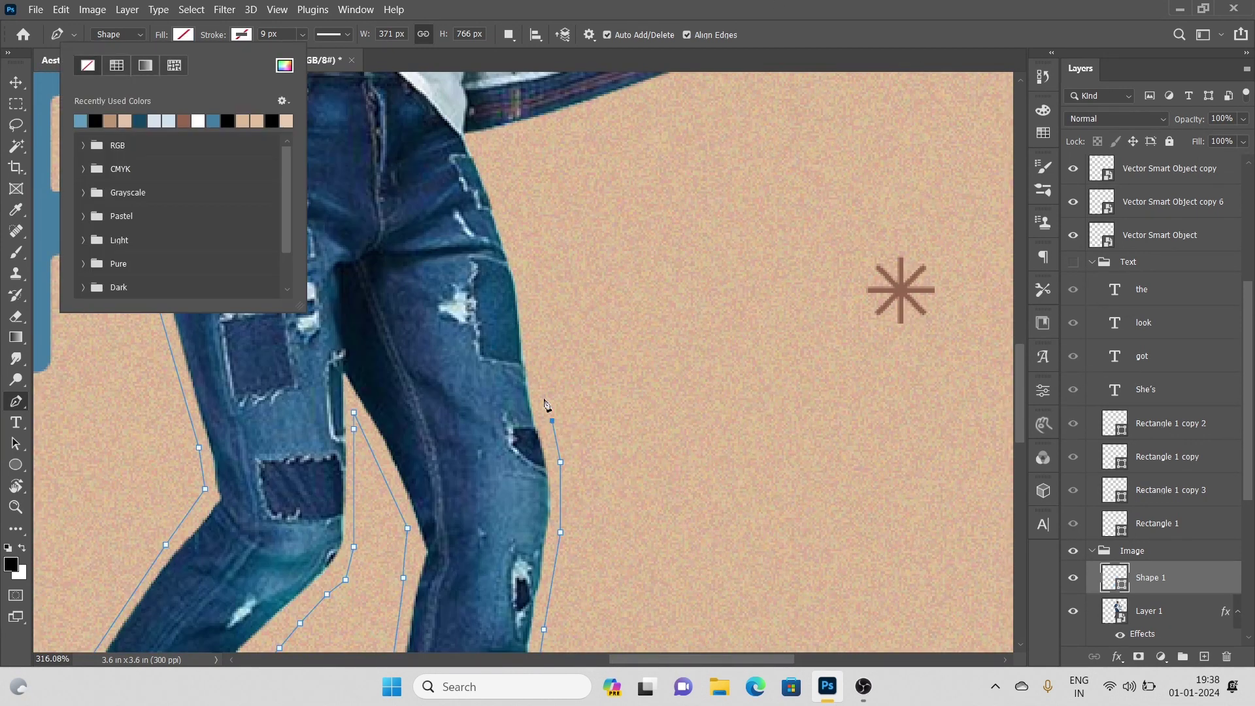
click(542, 395)
click(527, 316)
key(ctrl+z)
click(531, 327)
click(522, 257)
key(ctrl+z)
click(527, 278)
click(517, 230)
click(498, 193)
click(482, 153)
Trace the pen outline along the hem of the open jacket, around its corner and up its front edge.
drag(503, 145, 438, 285)
click(509, 261)
click(570, 248)
click(603, 236)
click(645, 224)
drag(652, 218, 558, 366)
click(562, 363)
click(573, 318)
click(568, 223)
Continue the pen outline around the hand holding the jacket open.
drag(578, 174, 532, 368)
click(522, 359)
click(518, 337)
click(539, 323)
click(545, 292)
click(554, 263)
click(539, 234)
Extend the pen outline from the hand along the upper edge of the held-open jacket toward the shoulder.
drag(487, 189, 525, 348)
click(552, 347)
click(510, 368)
click(479, 346)
click(434, 296)
click(383, 262)
click(369, 250)
click(389, 240)
Continue the pen outline over the jacket's shoulder to the base of the neck.
drag(380, 213, 438, 339)
click(418, 344)
click(387, 335)
click(365, 323)
click(343, 298)
click(319, 286)
Trace the pen outline up the neck, past the ear and around the back of the head to the top of the hair.
drag(312, 264, 379, 418)
click(374, 420)
click(374, 400)
click(397, 325)
click(399, 287)
drag(396, 282, 424, 433)
click(425, 398)
click(417, 362)
click(396, 350)
click(365, 341)
Trace the pen outline around the front of the hair and down the face, finishing at the jacket's shoulder.
click(202, 399)
click(196, 411)
click(191, 429)
click(192, 449)
click(177, 455)
click(171, 472)
click(172, 484)
click(187, 478)
click(241, 565)
click(220, 581)
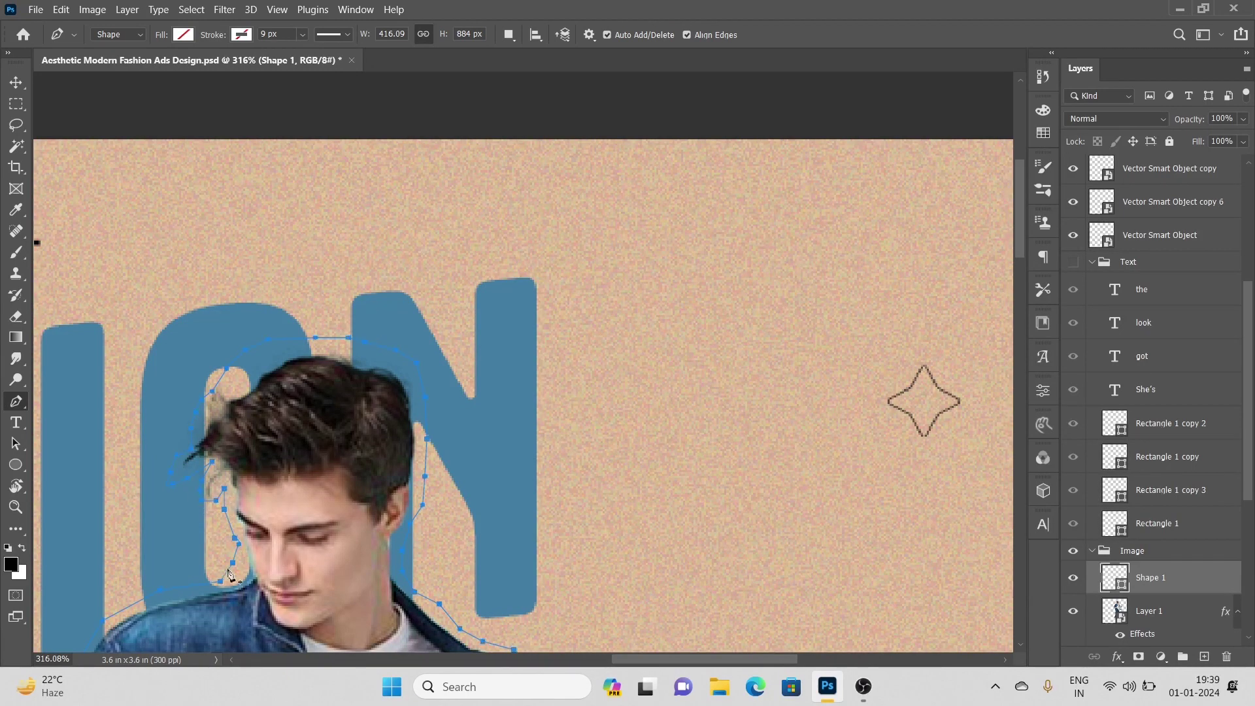
Fill the traced shape with the recently used light blue and move its layer below the model's Layer 1.
scroll(226, 575, down, 5)
click(183, 35)
click(79, 119)
click(15, 83)
scroll(516, 320, down, 10)
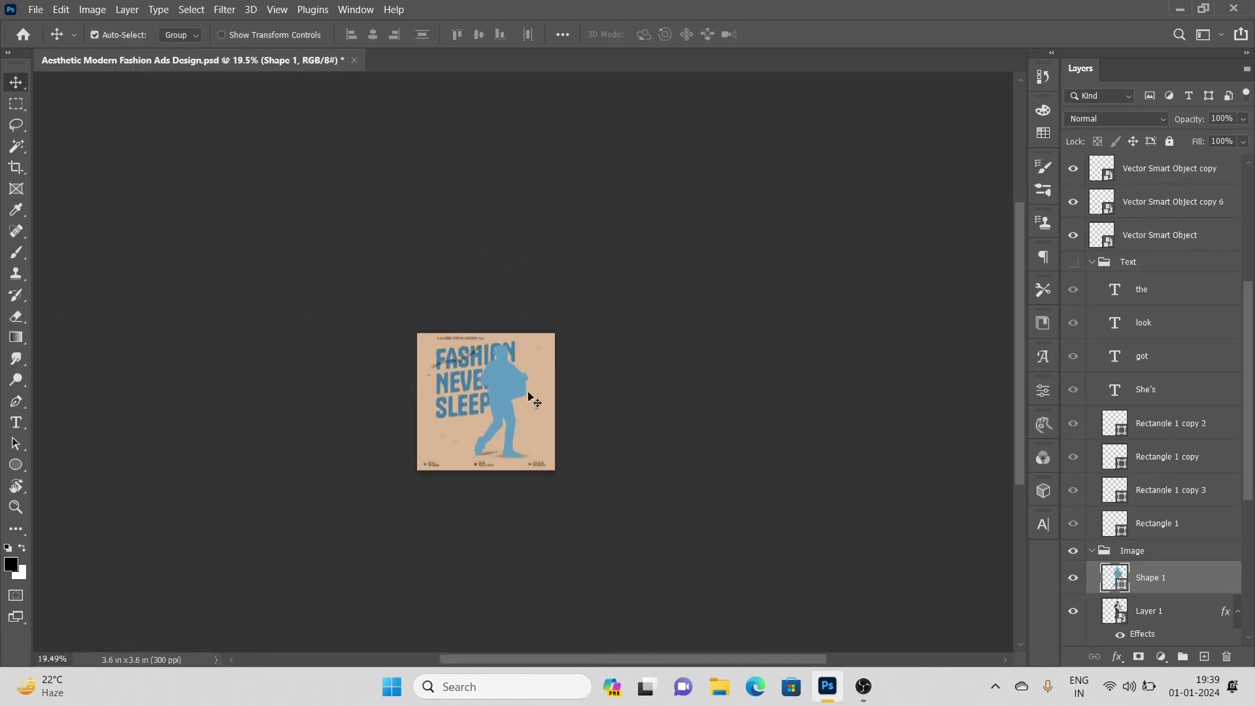
scroll(529, 396, up, 3)
key(ctrl+0)
drag(1169, 579, 1170, 621)
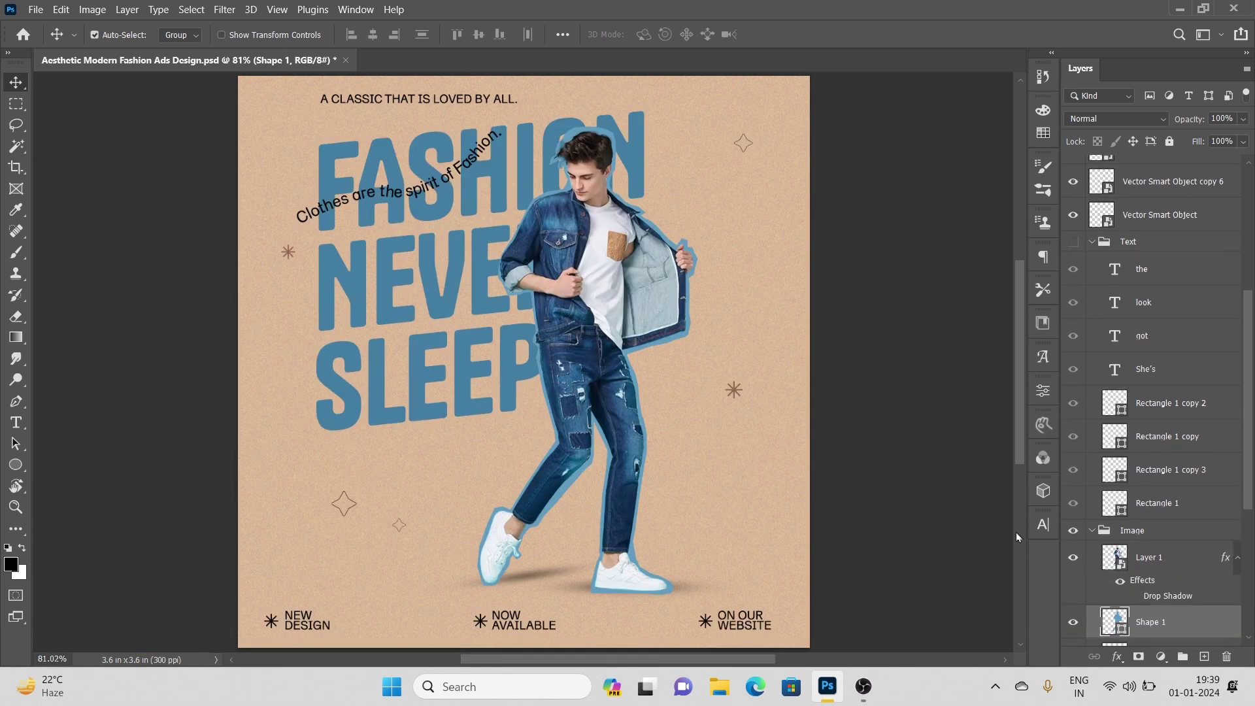
Recolour the outline shape with a tan sampled from the poster background and darkened to #bd926e.
double_click(1115, 573)
click(680, 459)
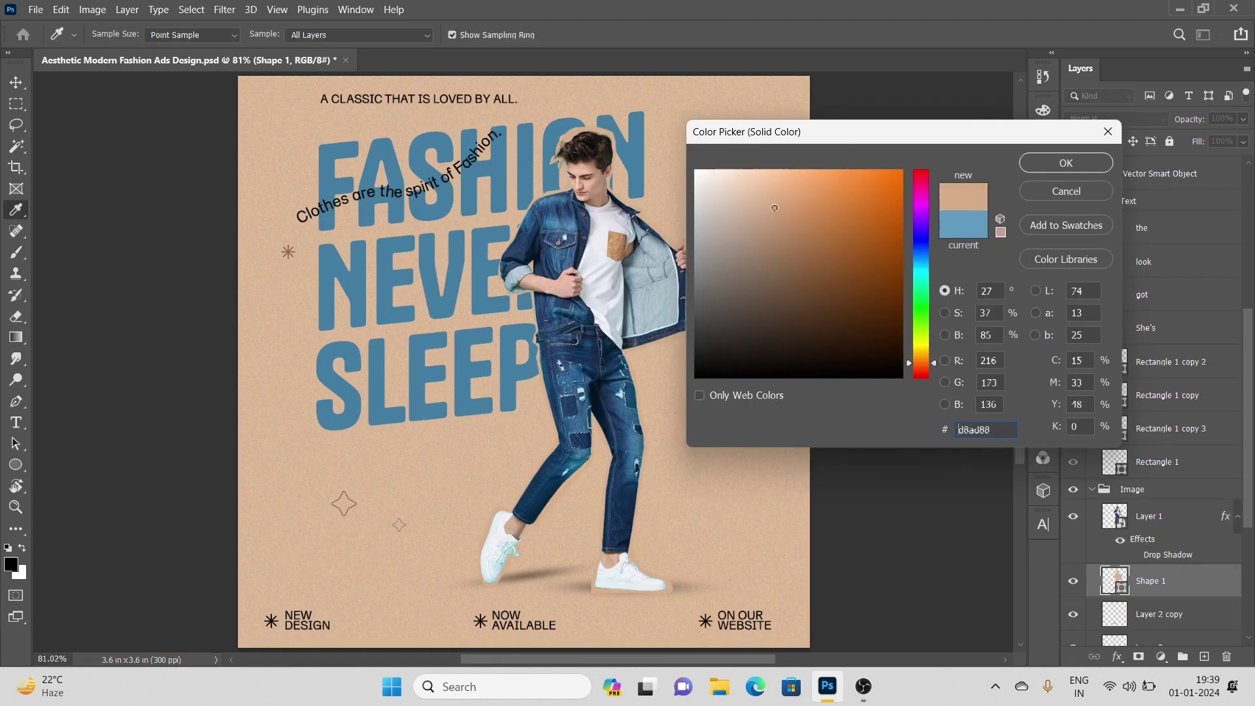
mouse_move(771, 211)
mouse_down()
mouse_move(797, 233)
mouse_move(778, 217)
mouse_up()
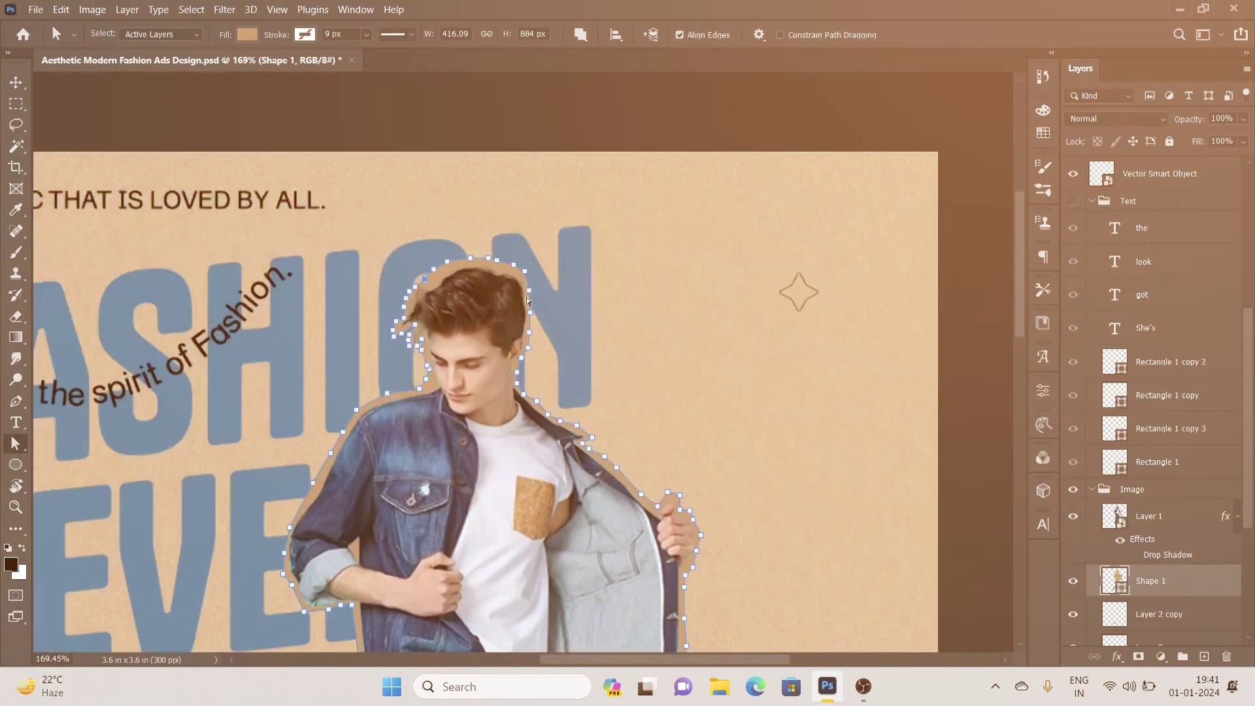
scroll(520, 296, down, 4)
click(19, 89)
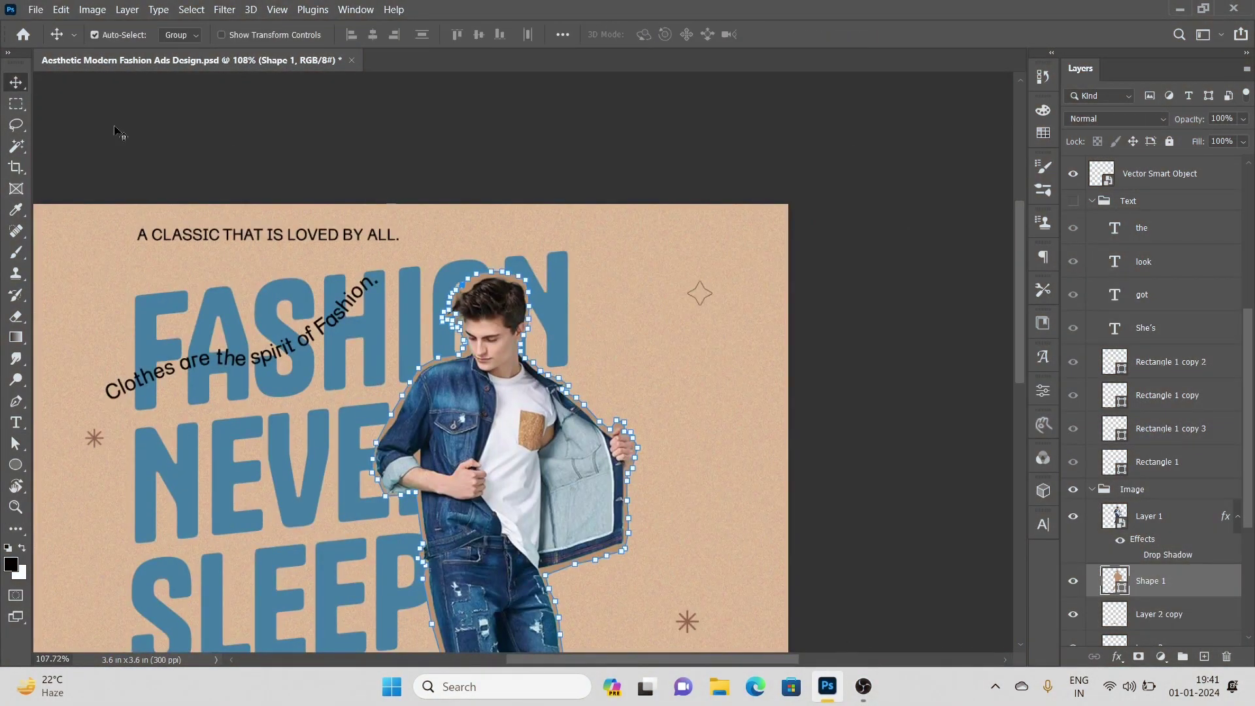
scroll(673, 290, down, 5)
key(ctrl+0)
click(866, 327)
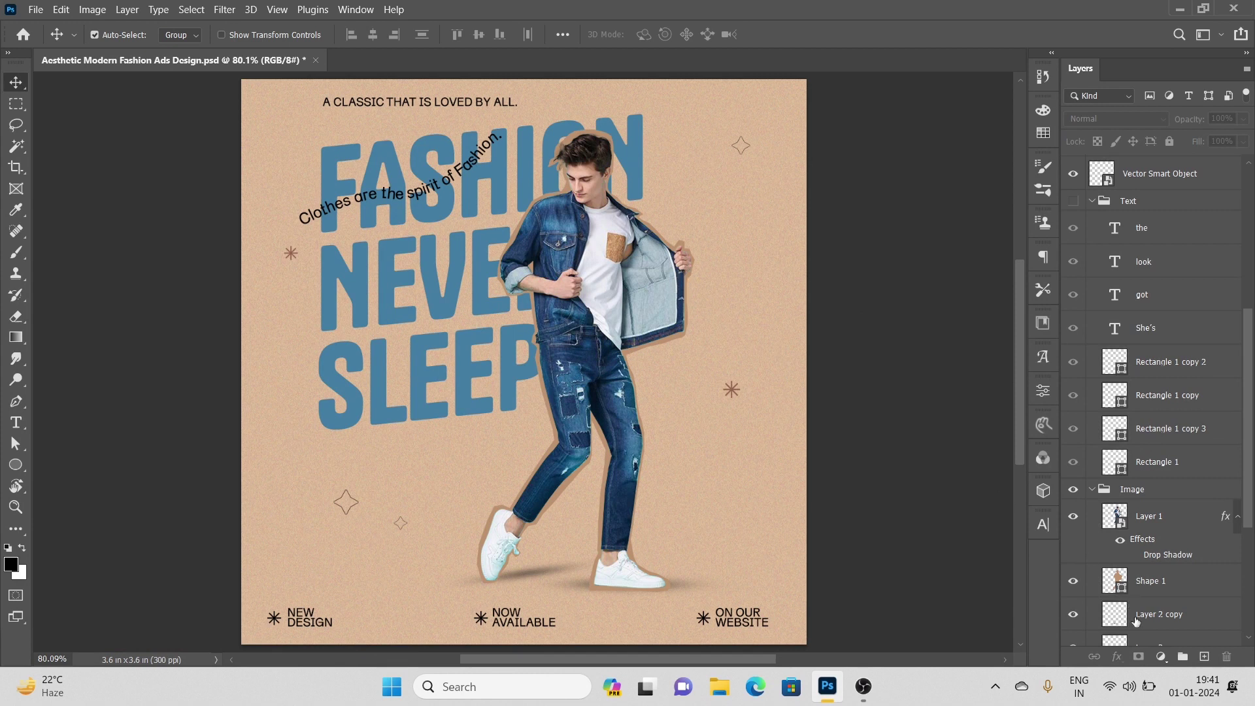
Darken the outline shape's fill to brown #a07856.
scroll(1135, 621, down, 3)
double_click(1120, 464)
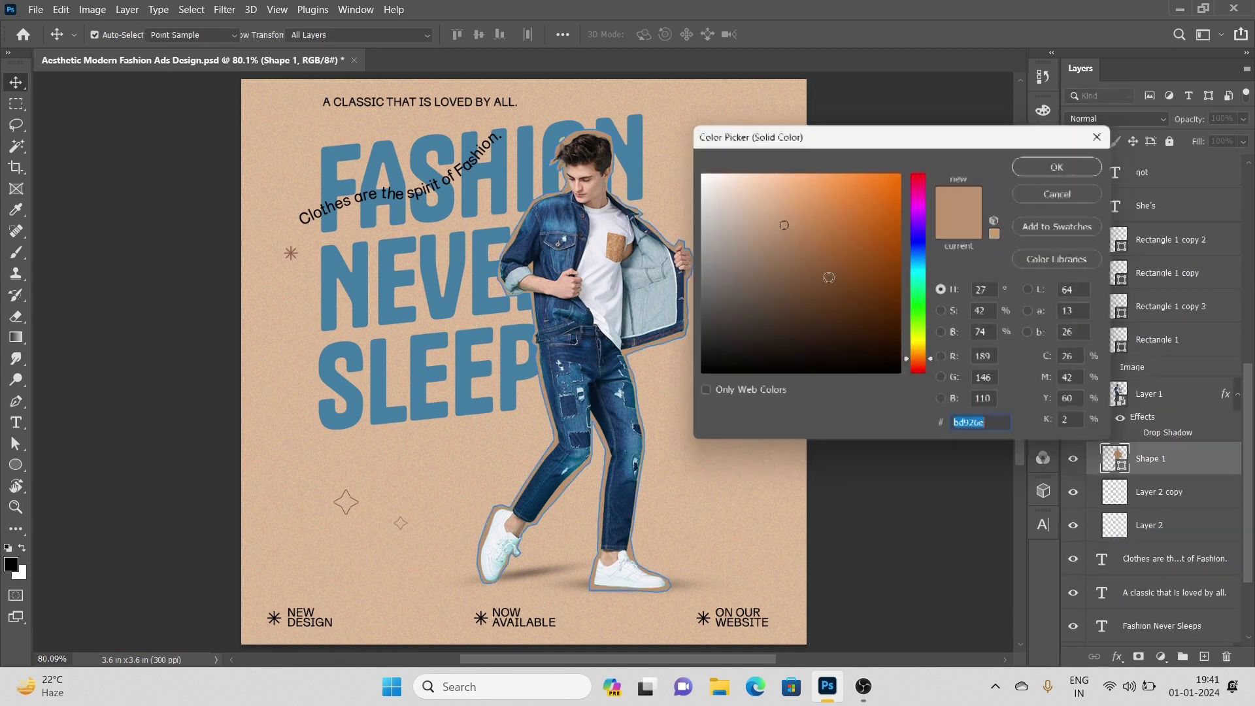
mouse_move(778, 229)
mouse_down()
mouse_move(779, 254)
mouse_move(761, 204)
mouse_move(780, 249)
mouse_move(791, 247)
mouse_up()
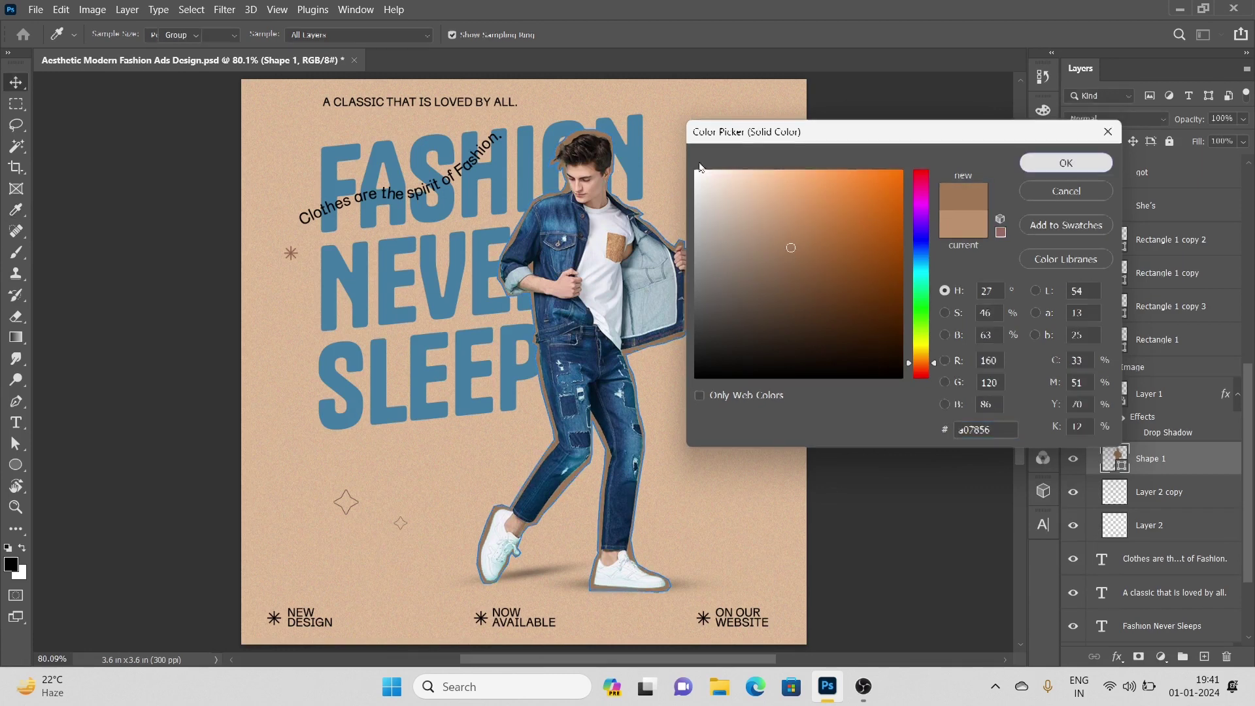
click(1066, 162)
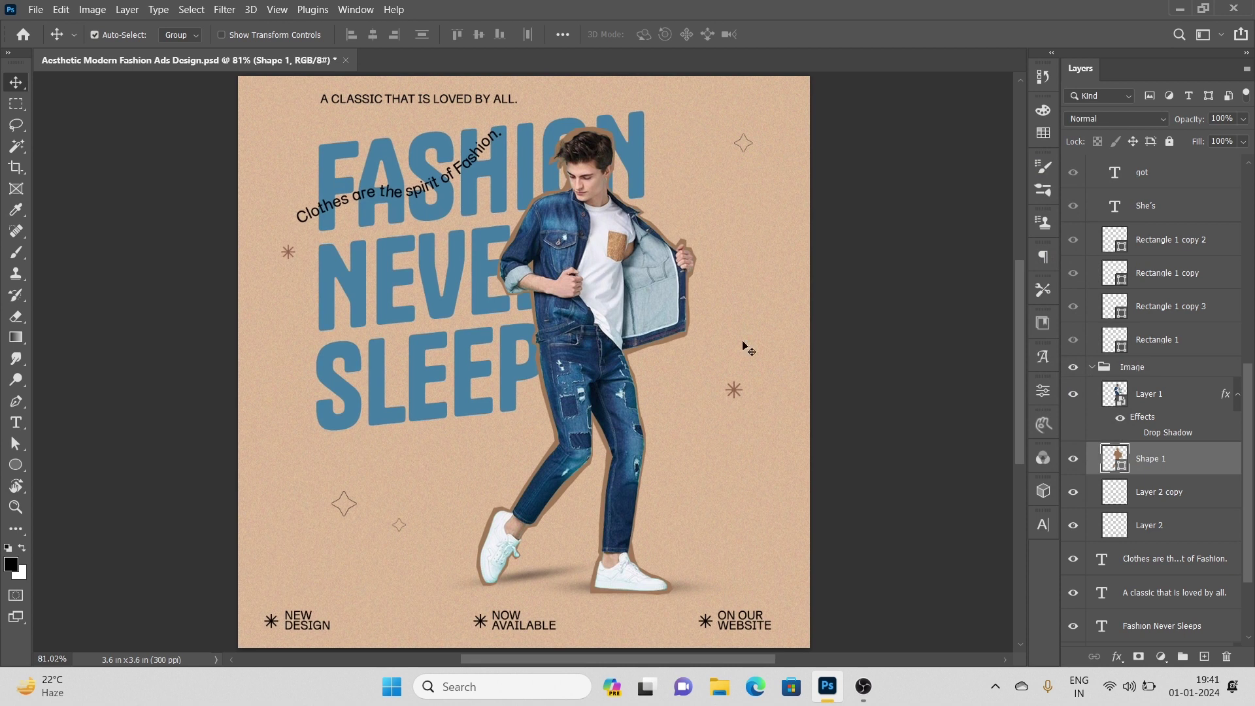
click(860, 359)
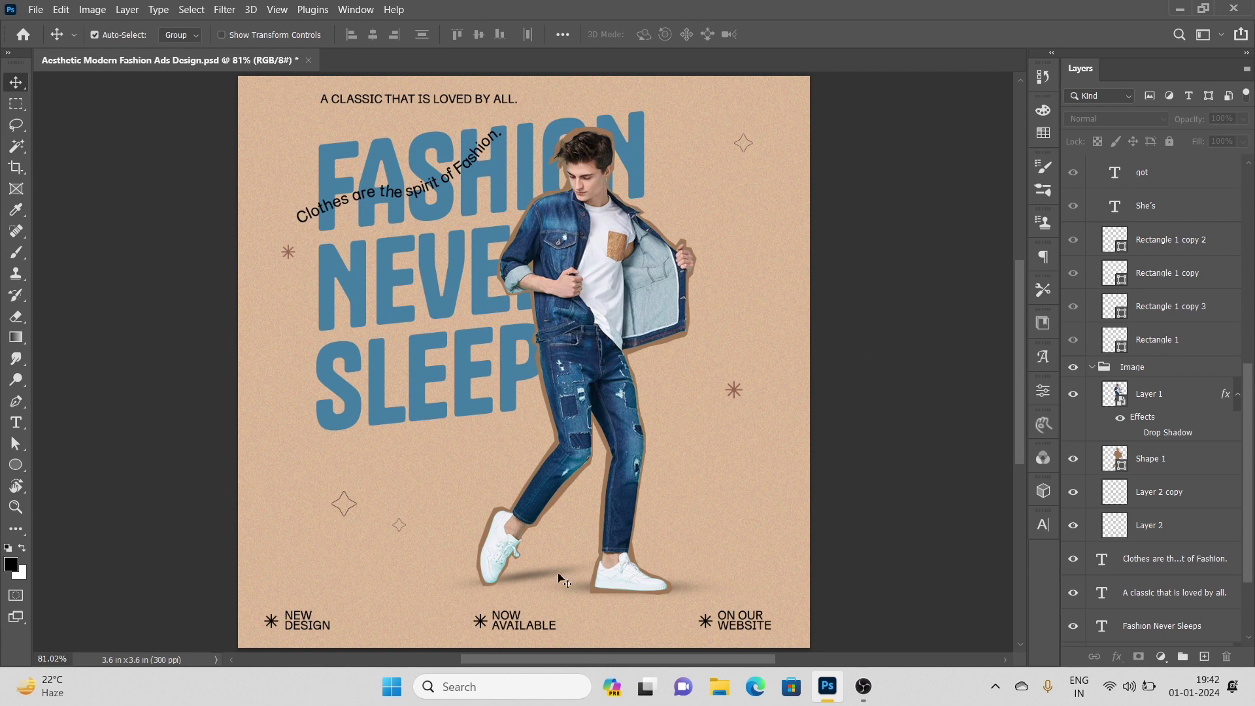
Switch Auto-Select from Group to Layer and select the shadow beside the raised shoe.
click(537, 575)
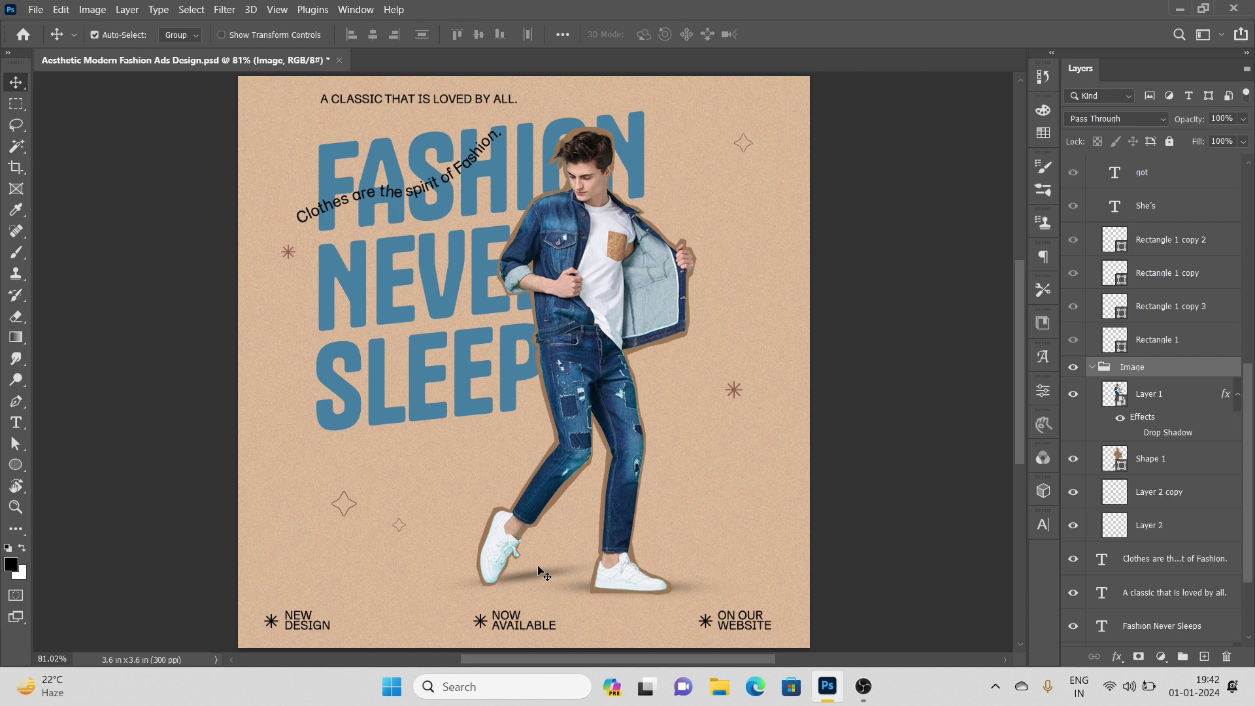
right_click(540, 571)
click(529, 565)
click(180, 37)
click(175, 54)
click(535, 579)
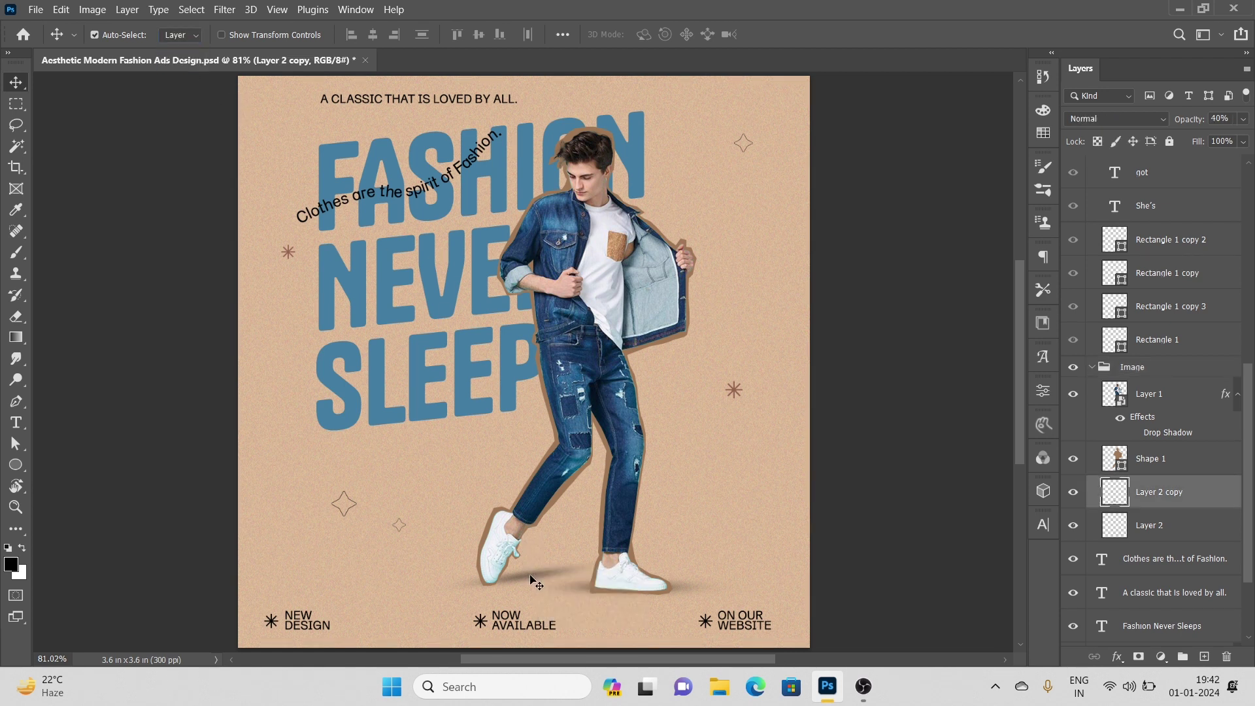